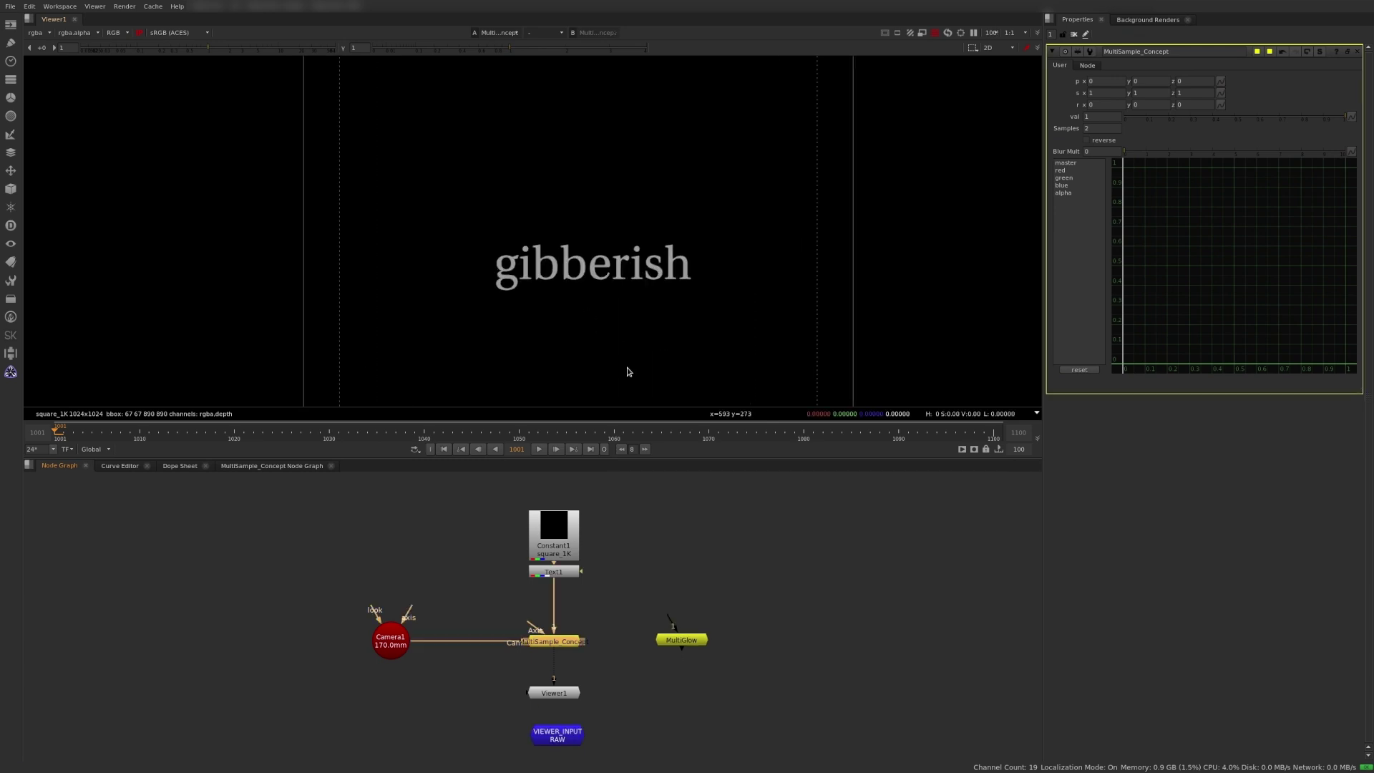
Raise the Samples value of the MultiSample_Concept node gradually from 3 to 30
middle_click_drag(628, 371, 591, 310)
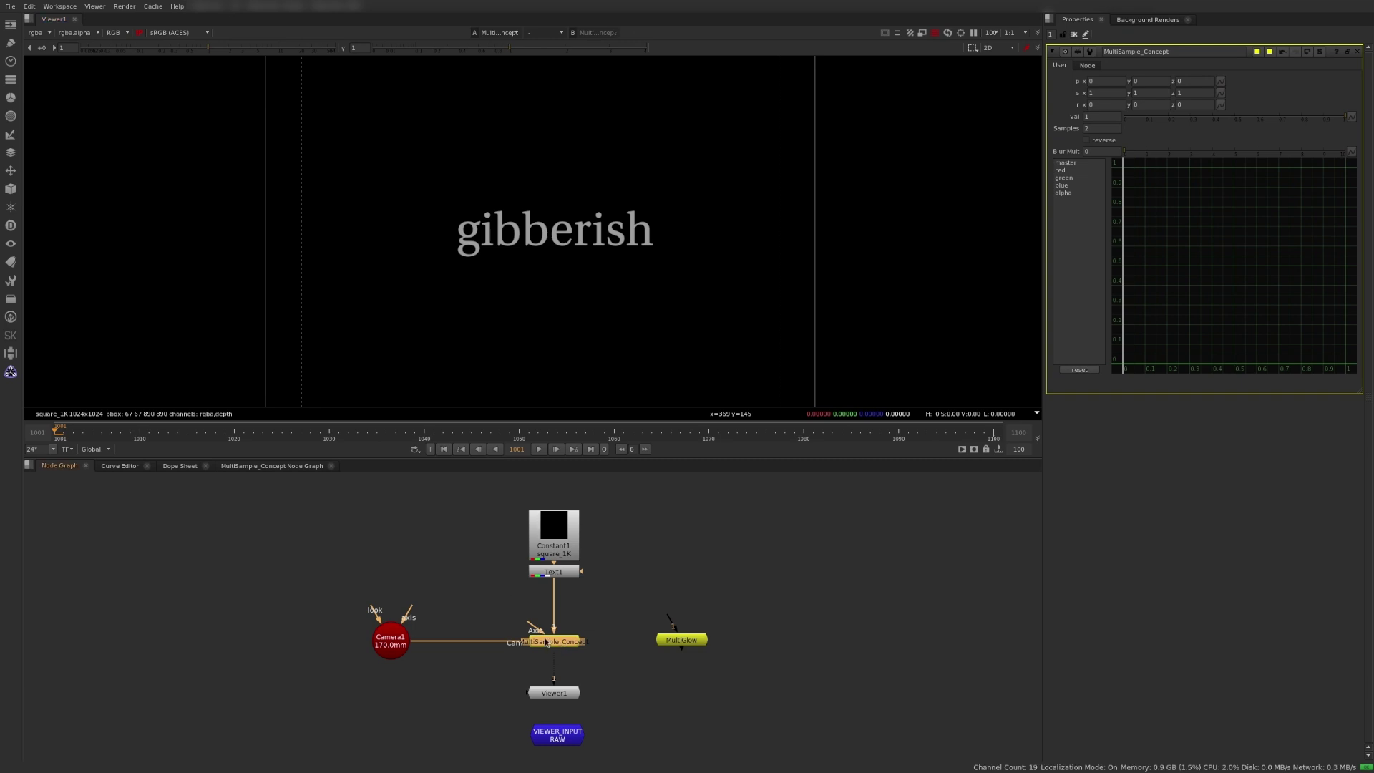
left_click(1096, 130)
key("BackSpace")
type("3")
key("Return")
key("Up")
key("Up")
key("Up")
key("Up")
key("Up")
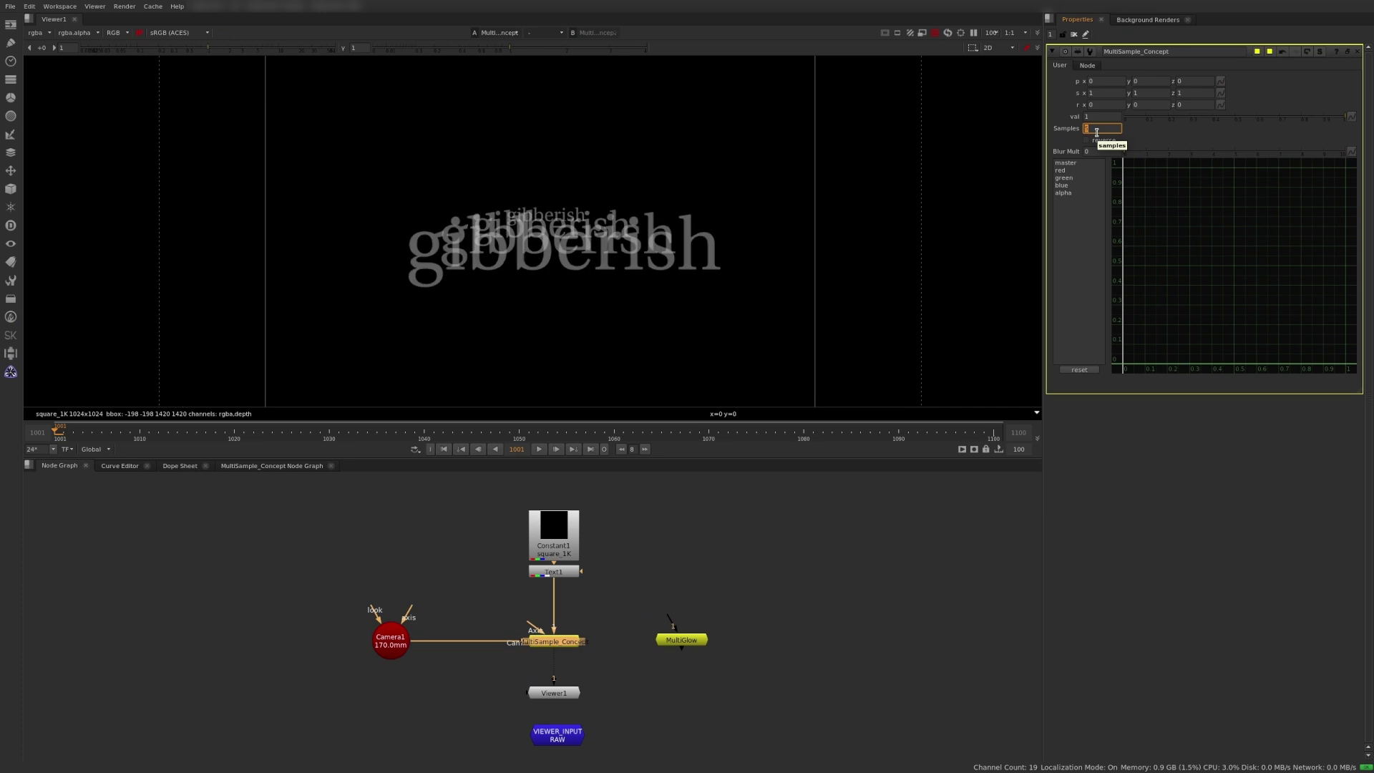
key("Up")
key("Up")
key("Up")
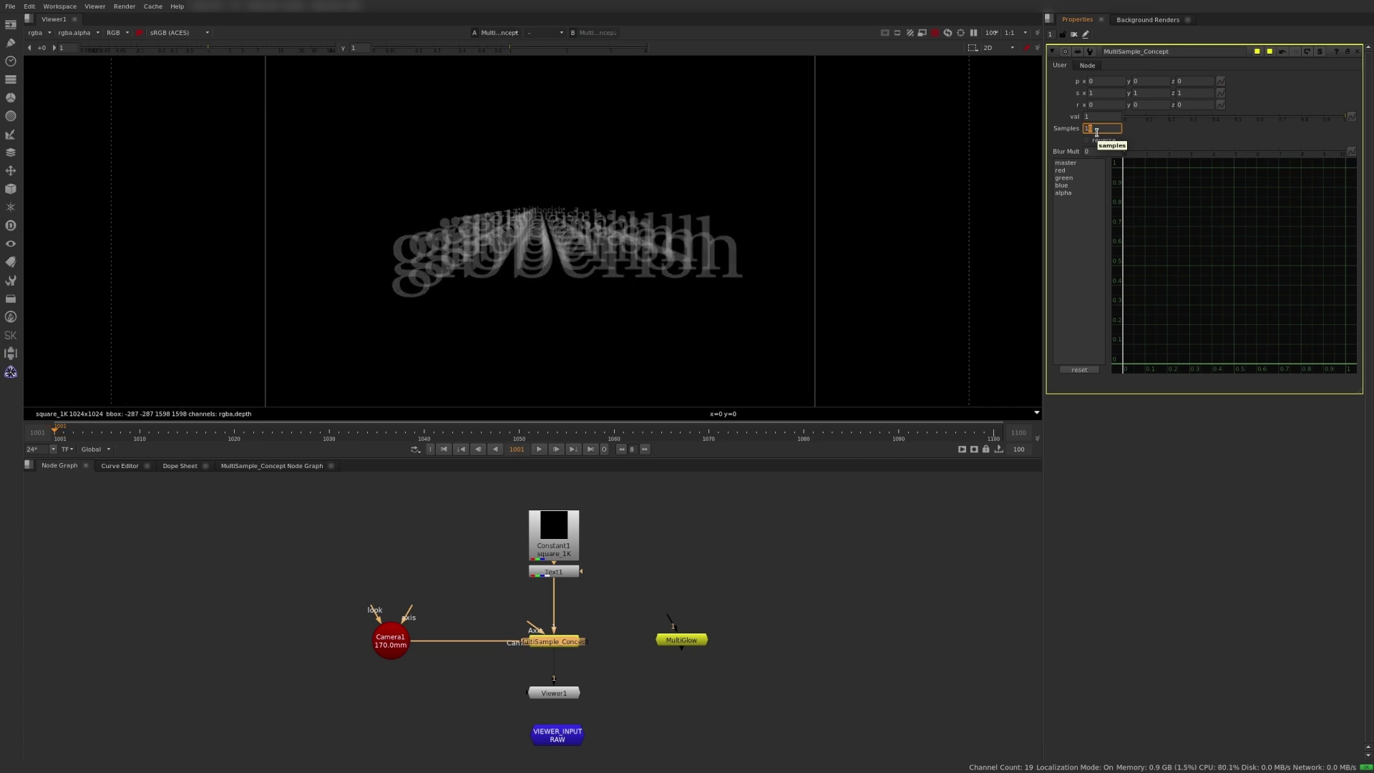
key("Up")
key("Up")
key("Up")
key("Up")
key("Up")
key("Up")
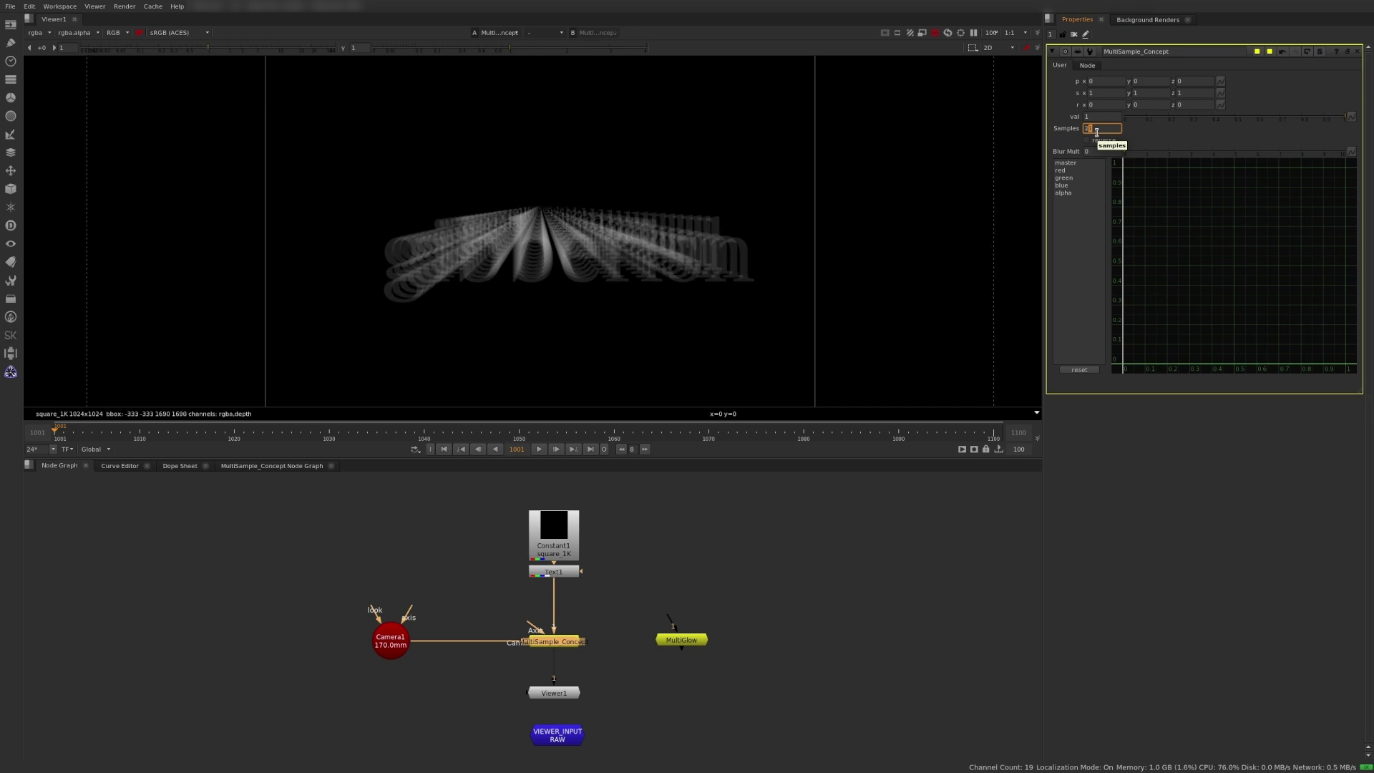
key("Up")
key("Up")
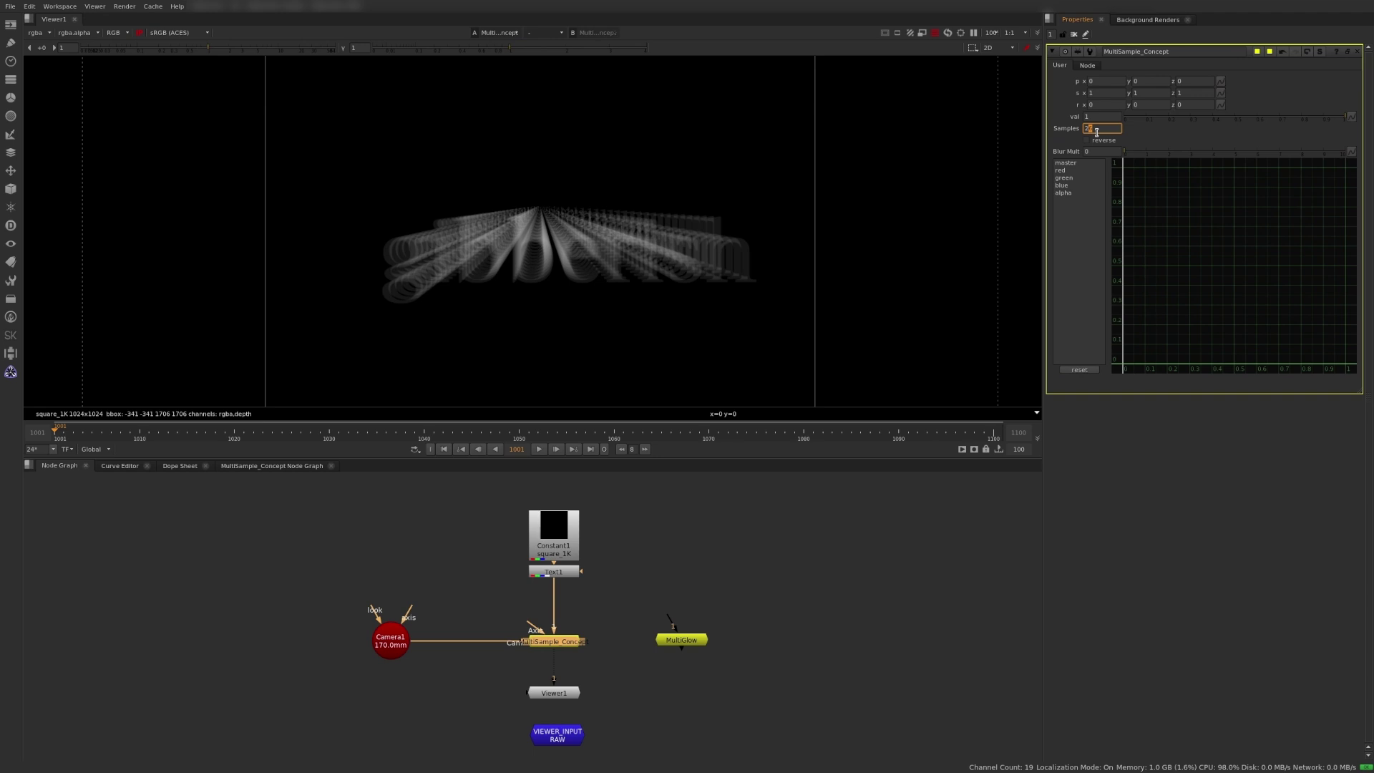
key("Up")
key("Up")
key("Up")
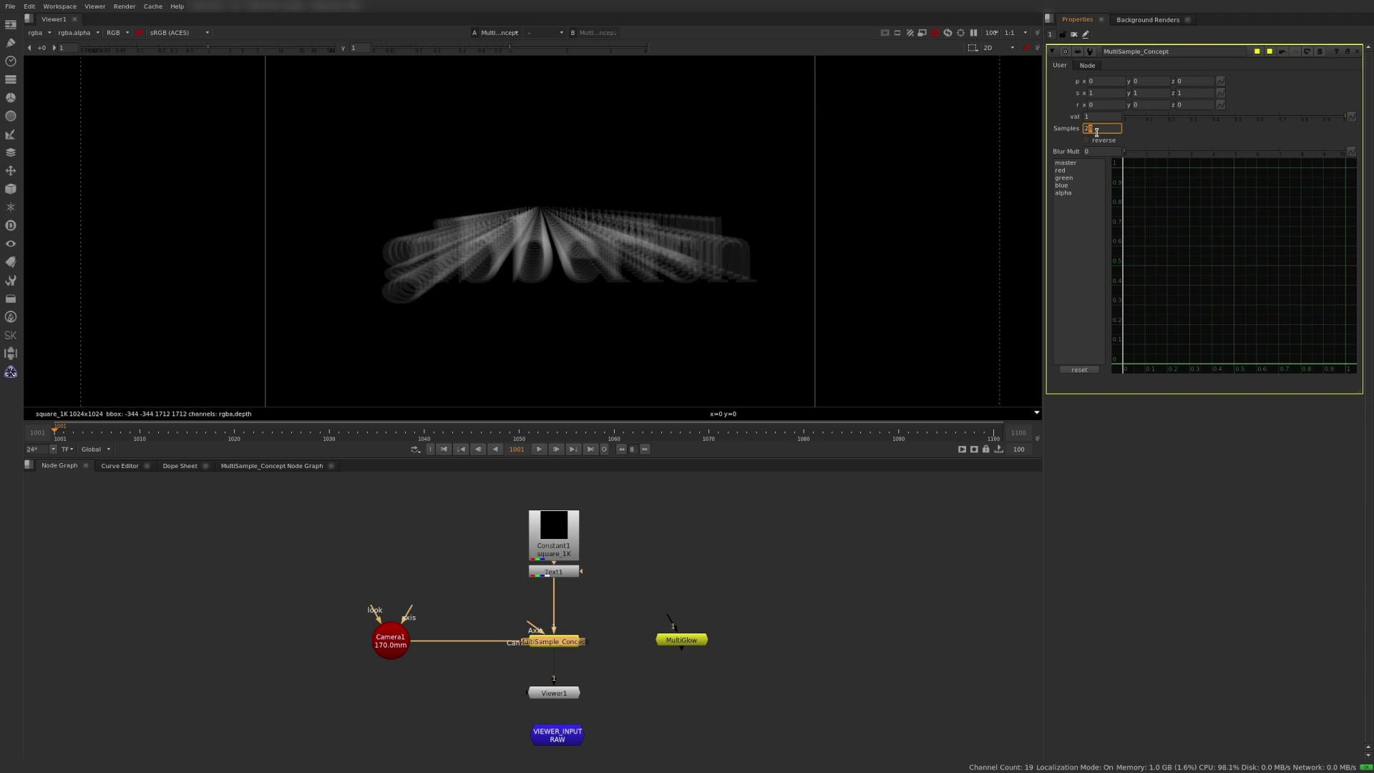
double_click(1097, 132)
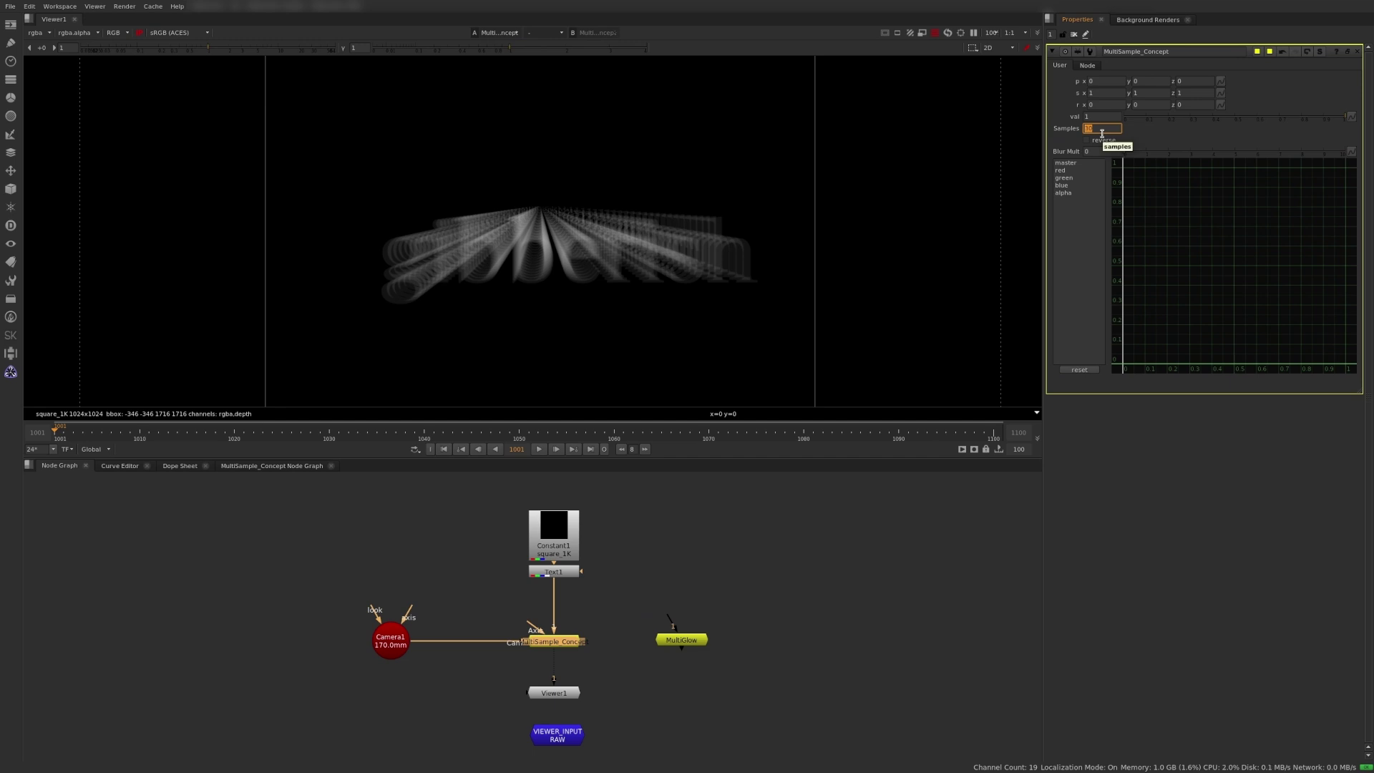
left_click(1102, 133)
Set the X rotation of the MultiSample_Concept node to 40, trying smaller angles such as 5 and 20 on the way
left_click(1102, 104)
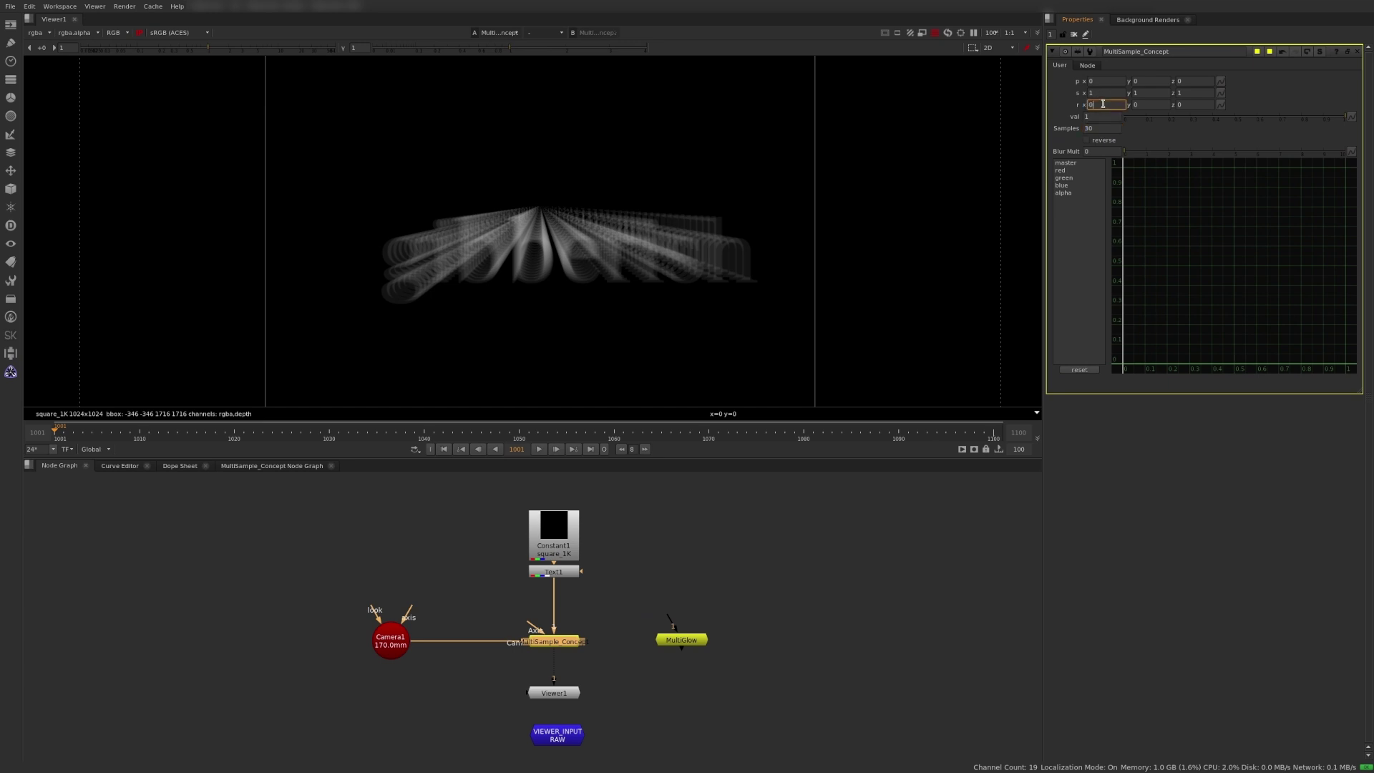
type("5")
key("Return")
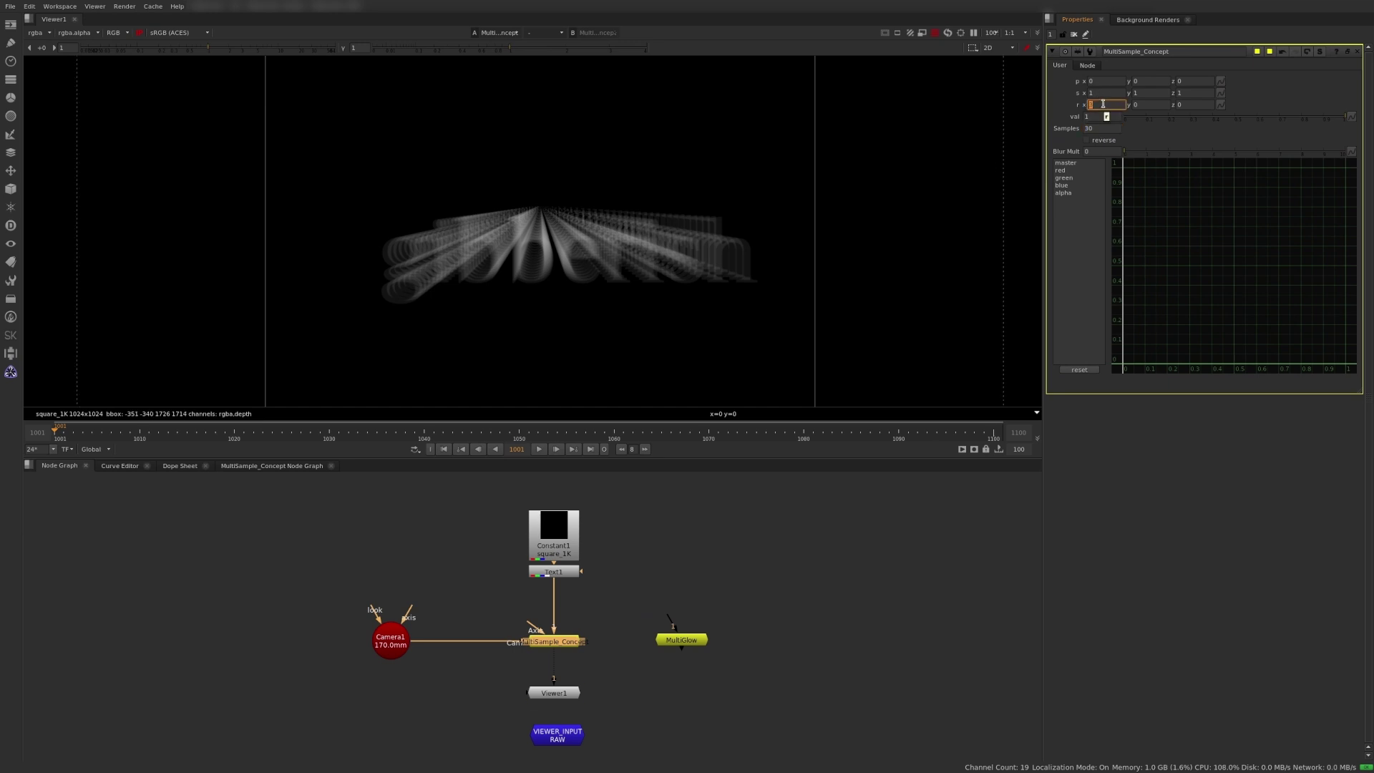
type("20")
key("Return")
type("30")
key("Return")
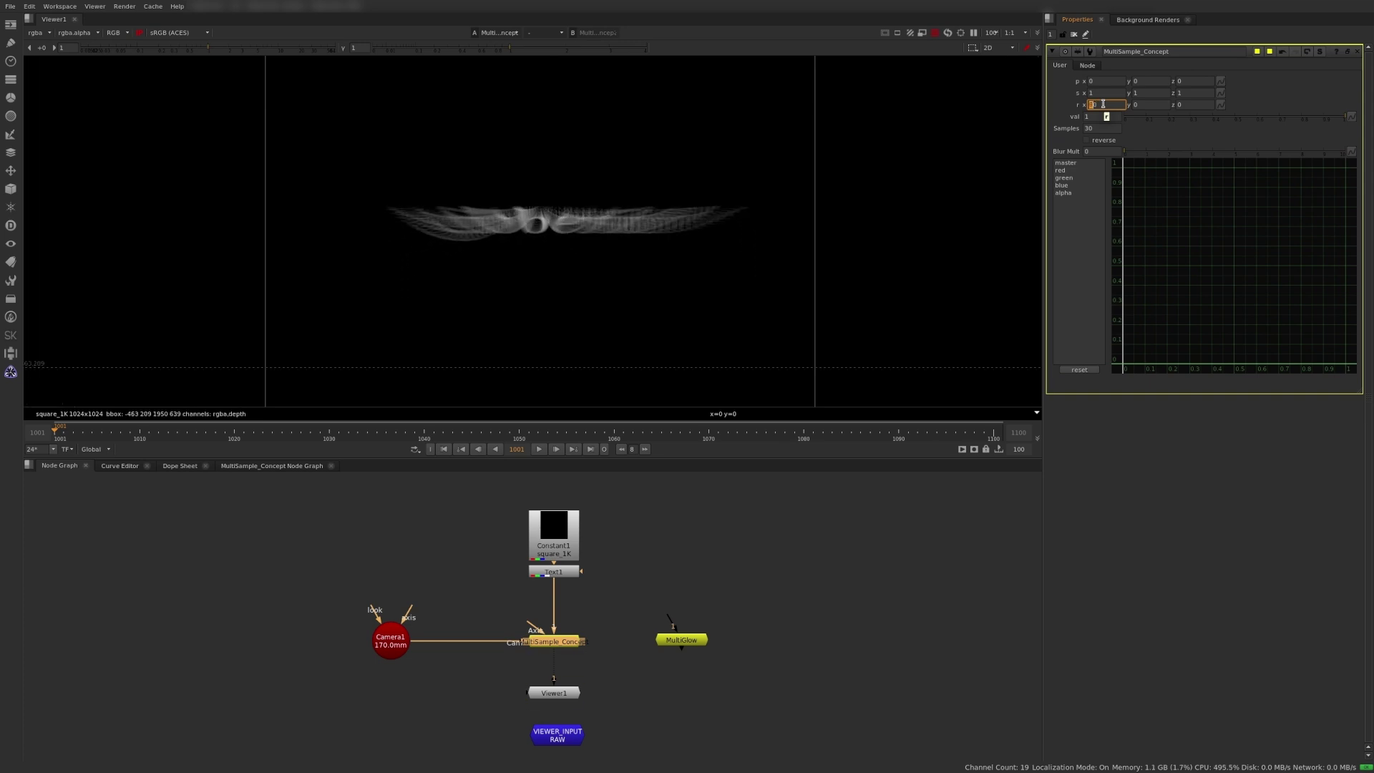
type("40")
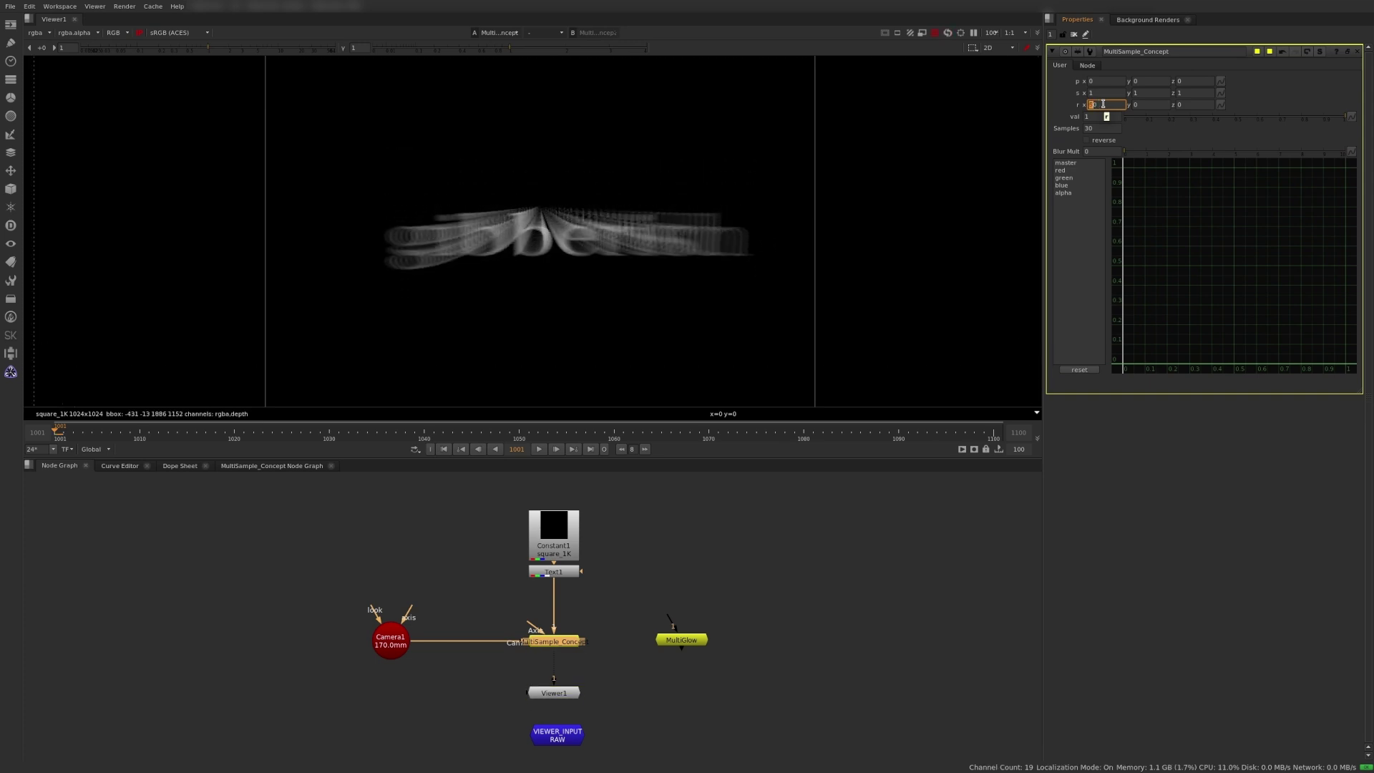
Set the Y rotation of the MultiSample_Concept node to 60
key("Tab")
type("30")
key("Return")
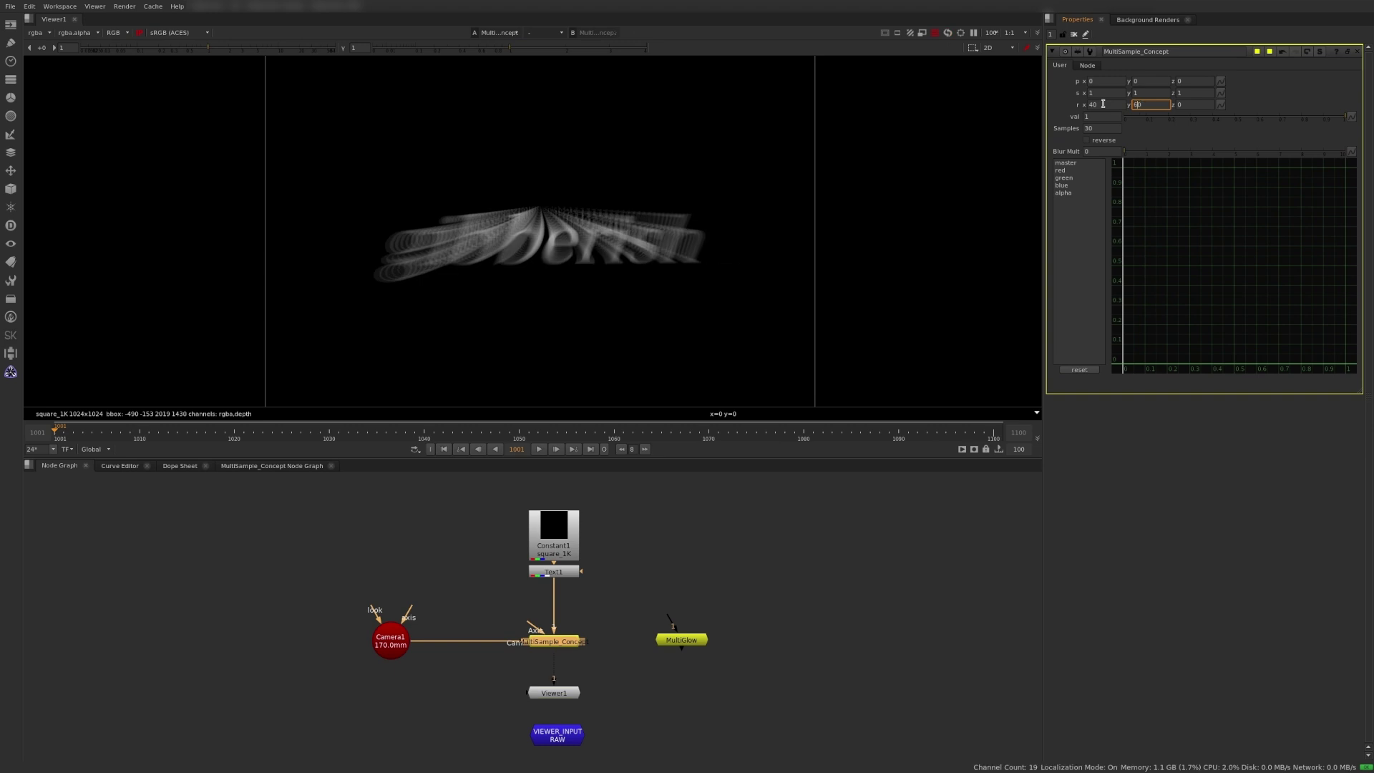
type("60")
key("Return")
Raise the Z rotation of the MultiSample_Concept node to 100
key("Tab")
type("60")
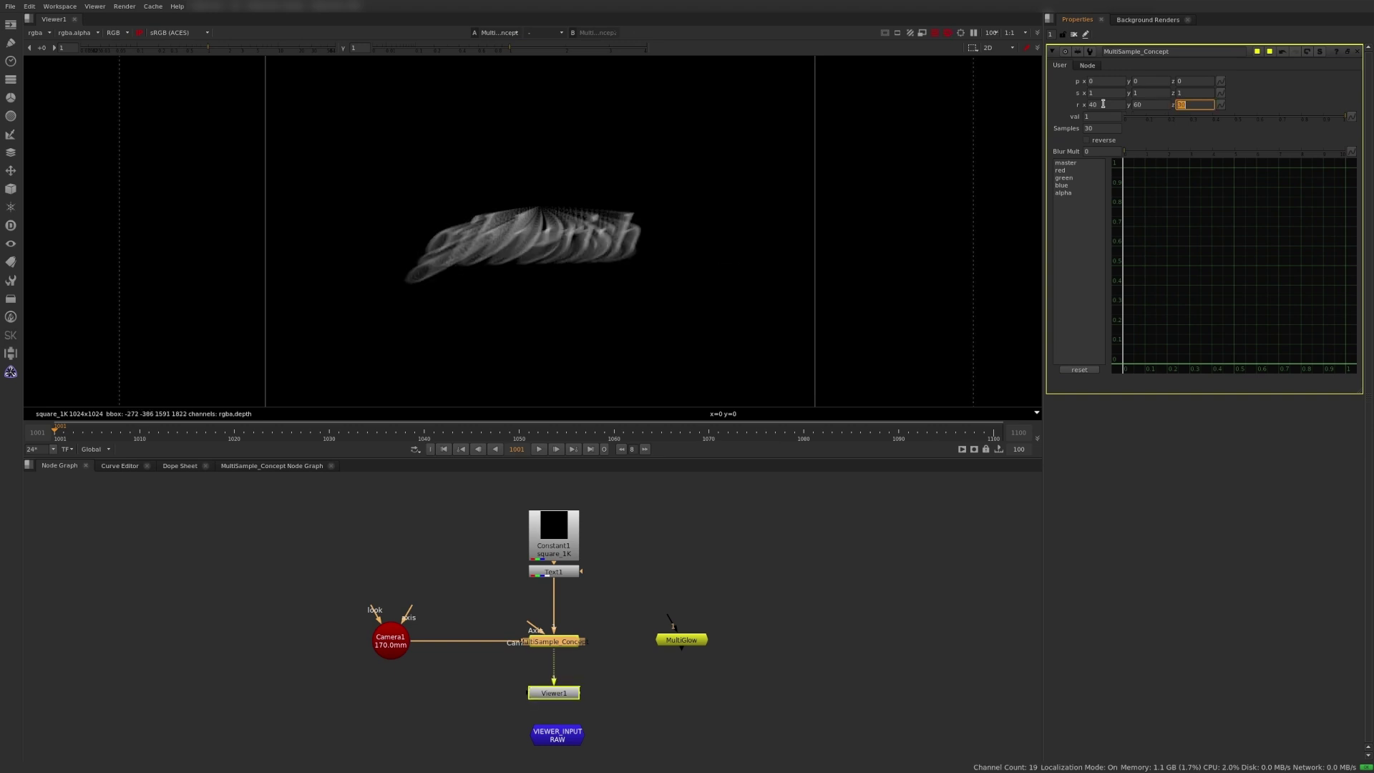
key("Up")
key("Up")
key("Up")
key("Up")
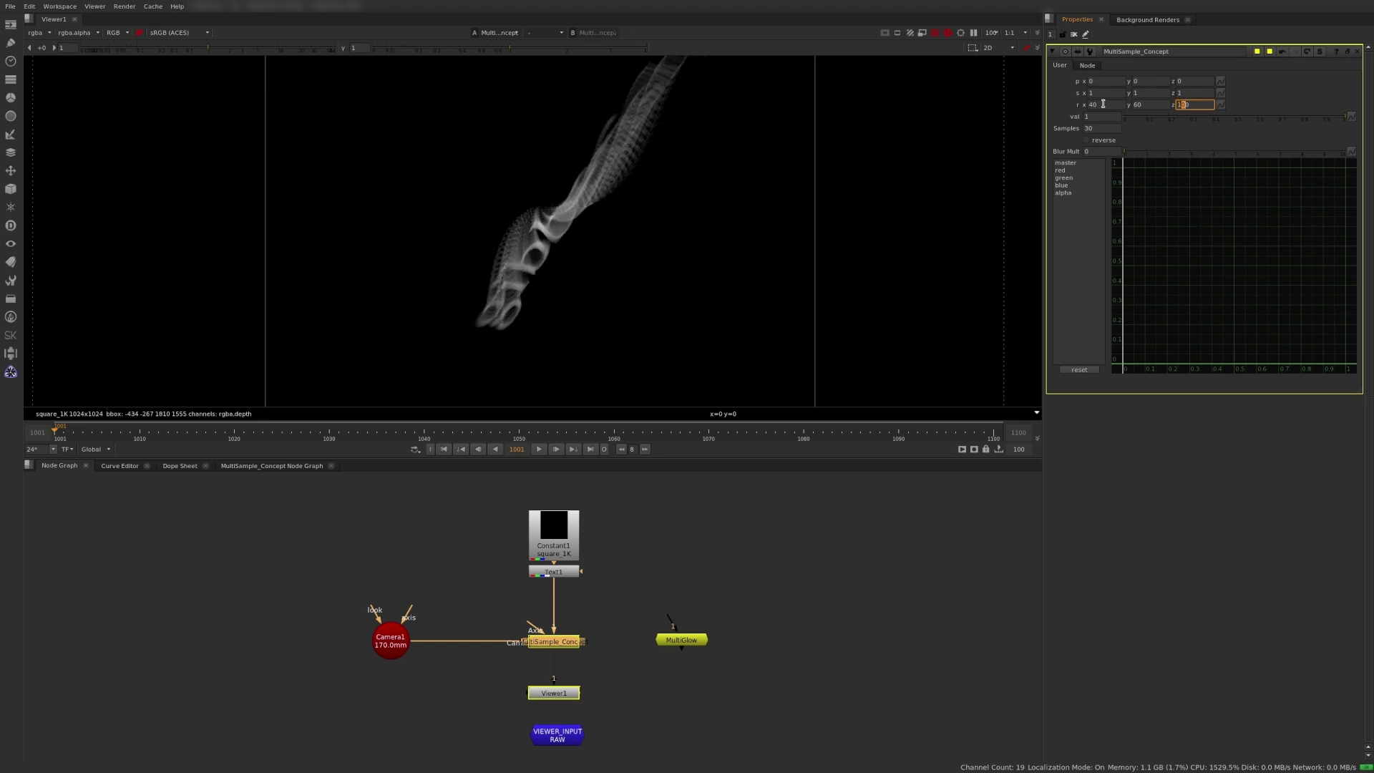
Set the Samples of MultiSample_Concept to 90 and enlarge the viewer area above the node graph
left_click(1098, 129)
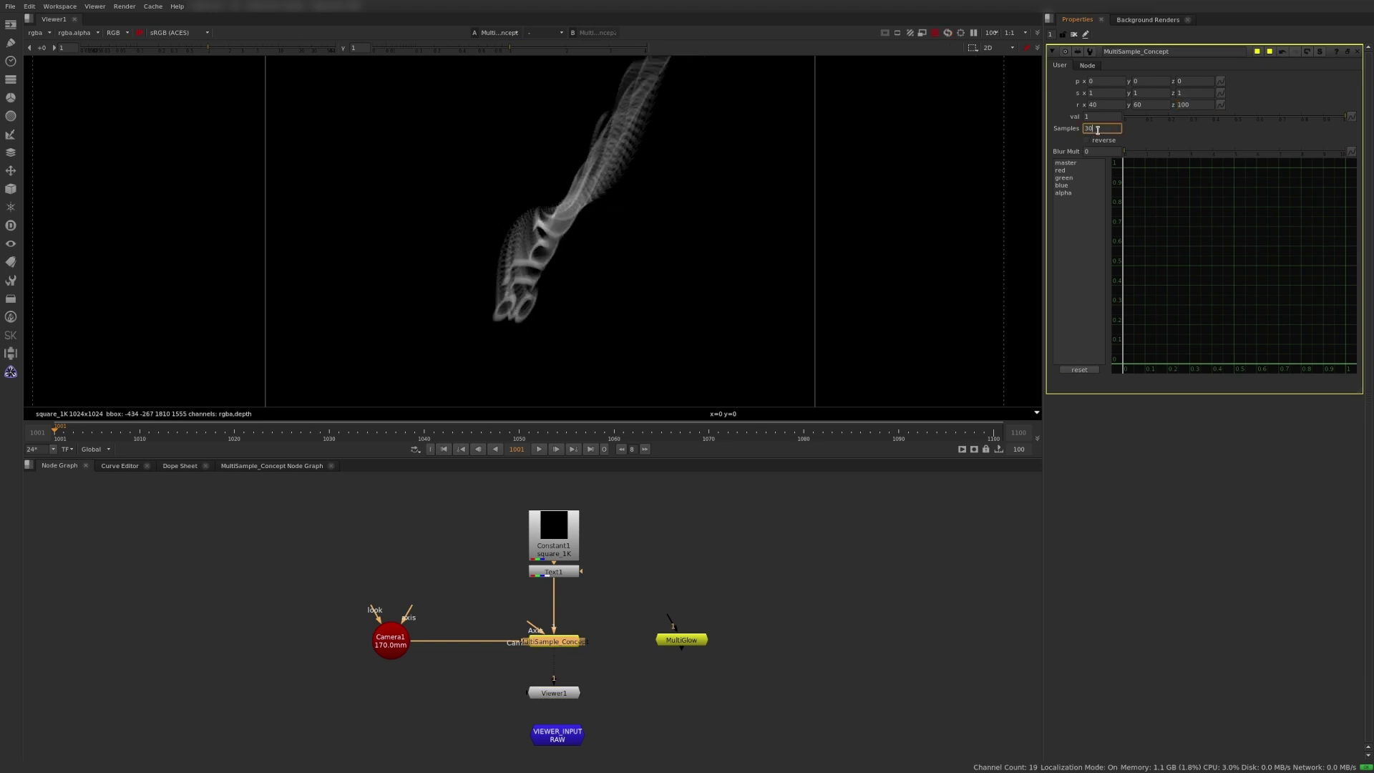
key("Up")
key("Up")
scroll(503, 224, "up", 5)
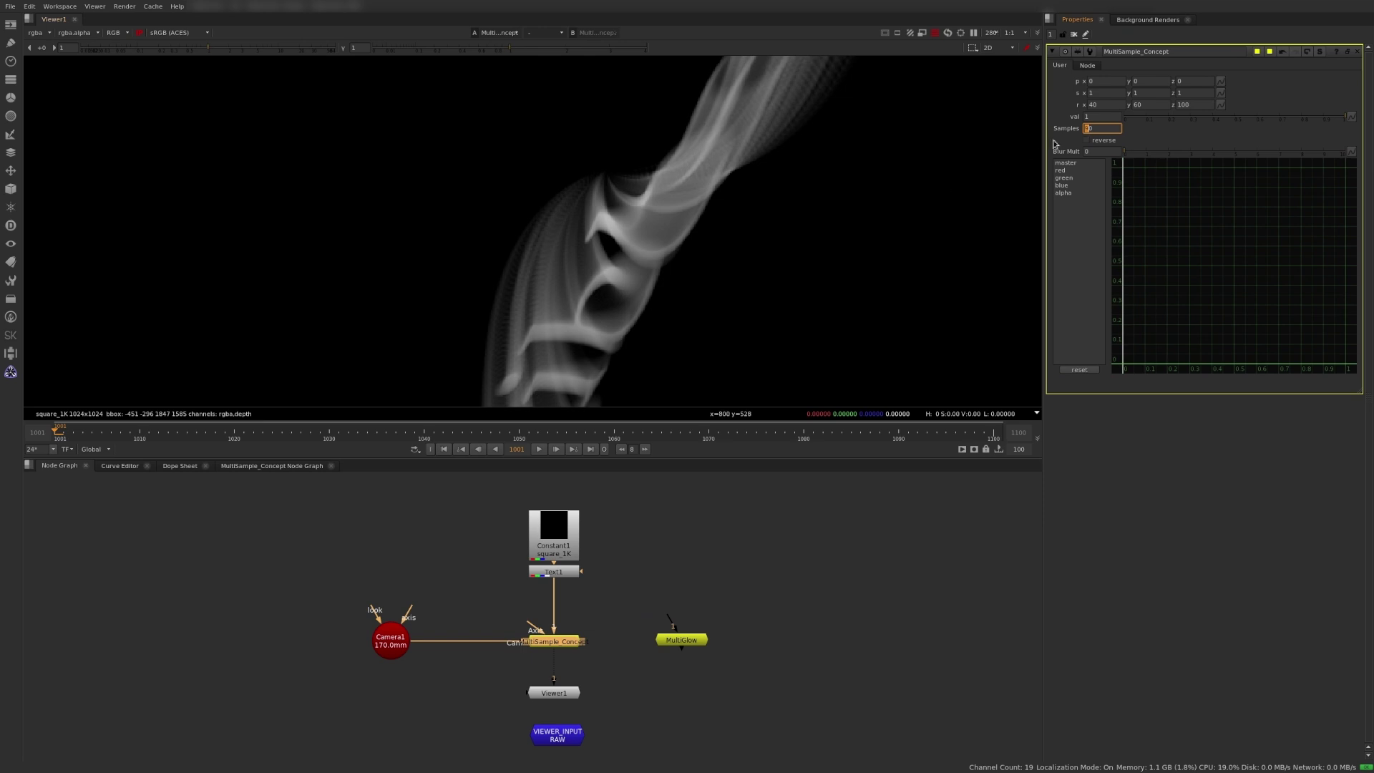
double_click(1100, 126)
left_click_drag(632, 464, 647, 539)
scroll(731, 362, "down", 2)
middle_click_drag(732, 362, 724, 286)
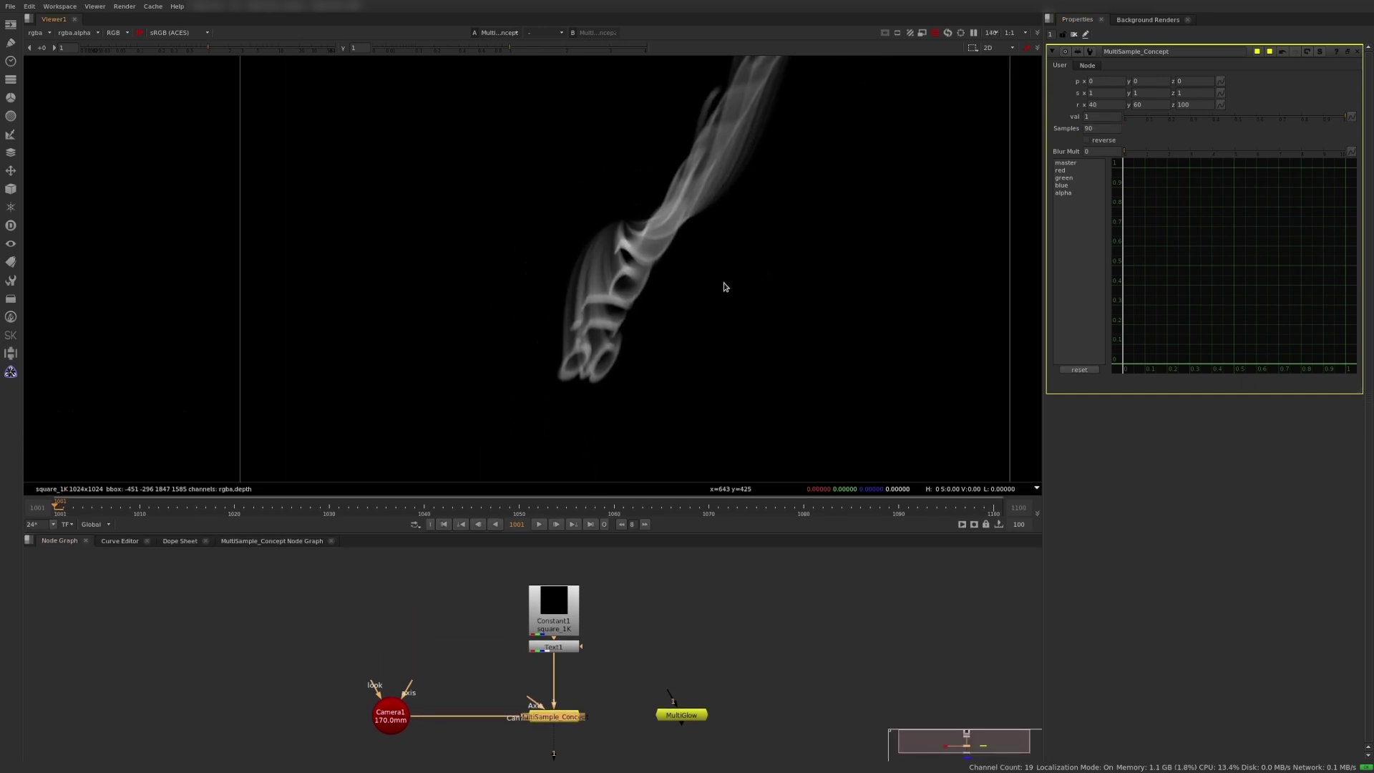
Inspect the TimeWarp1, for, Blur1 and Card3D1 nodes inside the MultiSample_Concept group, including the expression on Card3D1's X rotation
left_click(553, 717)
key("ctrl+Return")
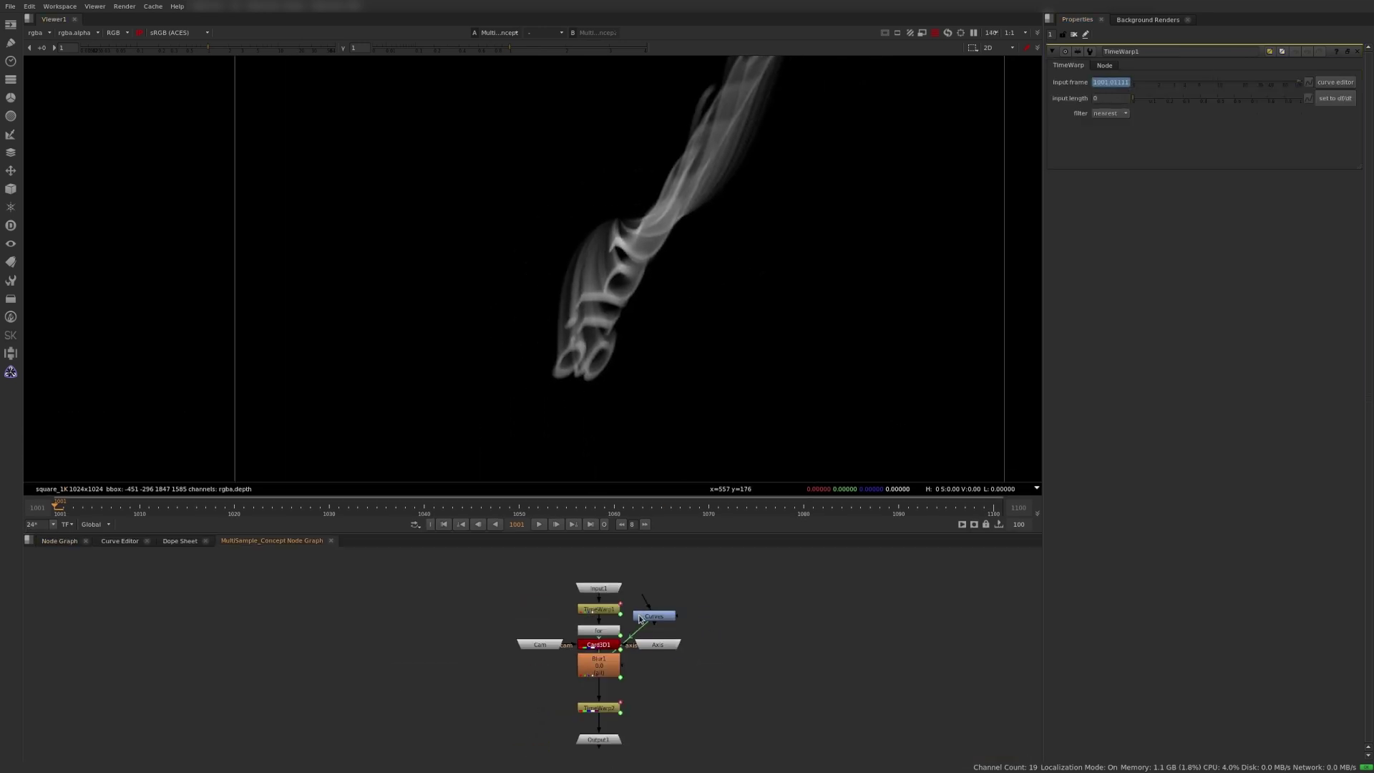
scroll(640, 628, "up", 3)
left_click(565, 599)
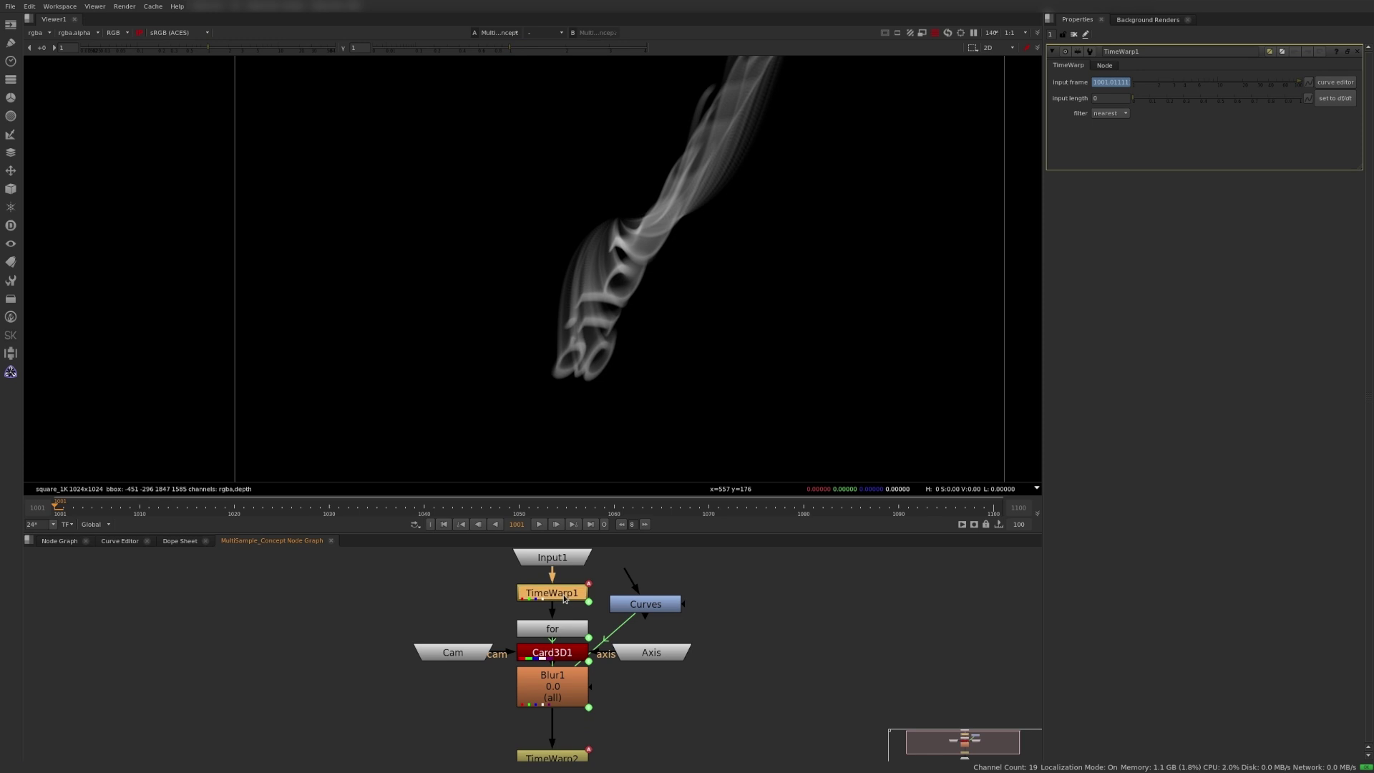
left_click(552, 628)
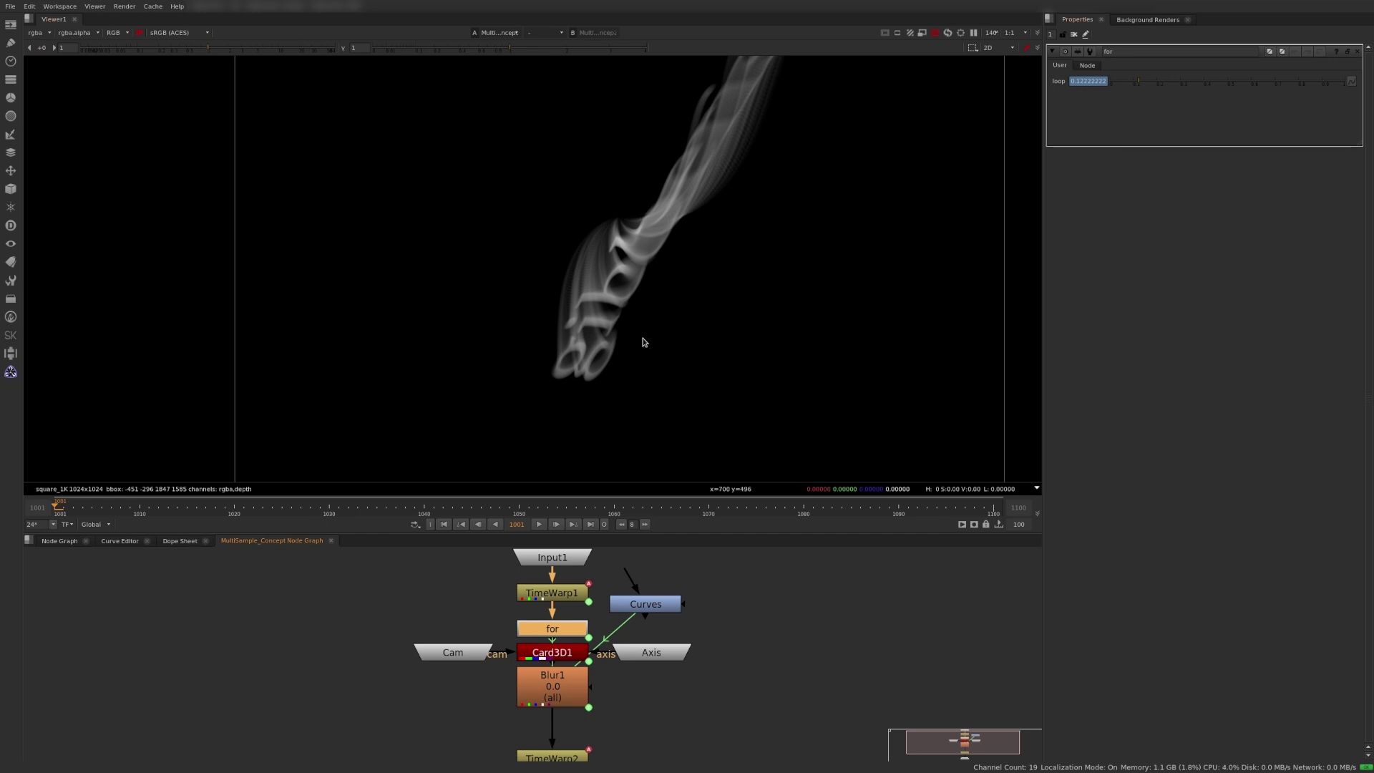
left_click(535, 680)
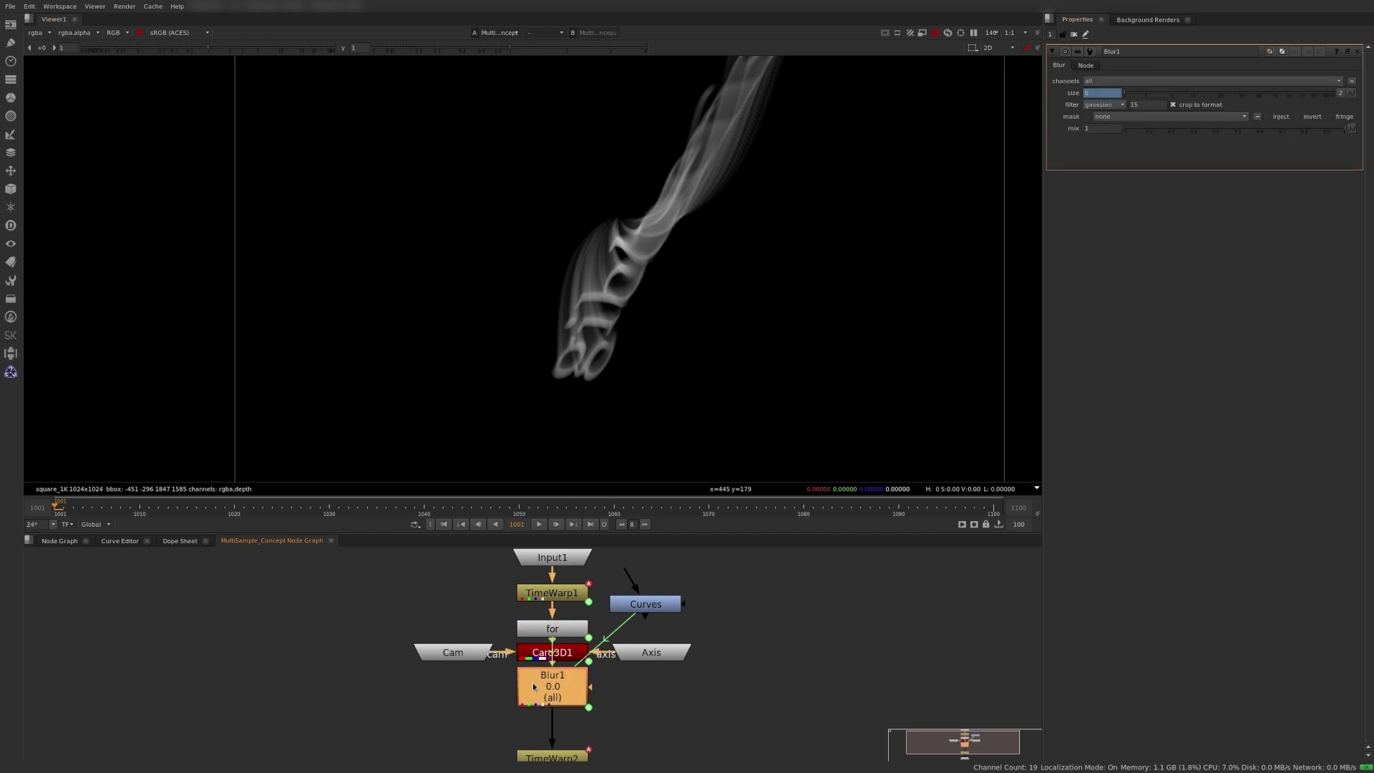
left_click(552, 652)
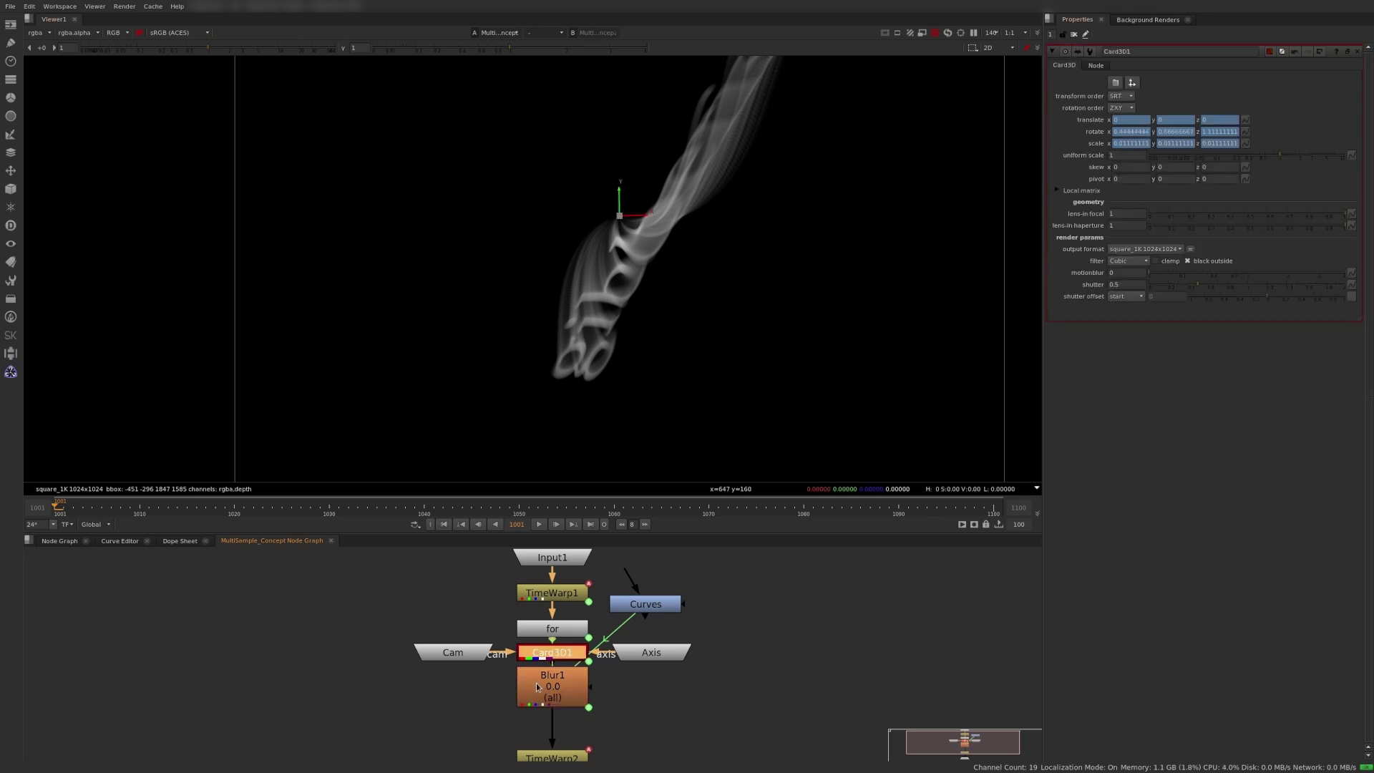
right_click(1139, 132)
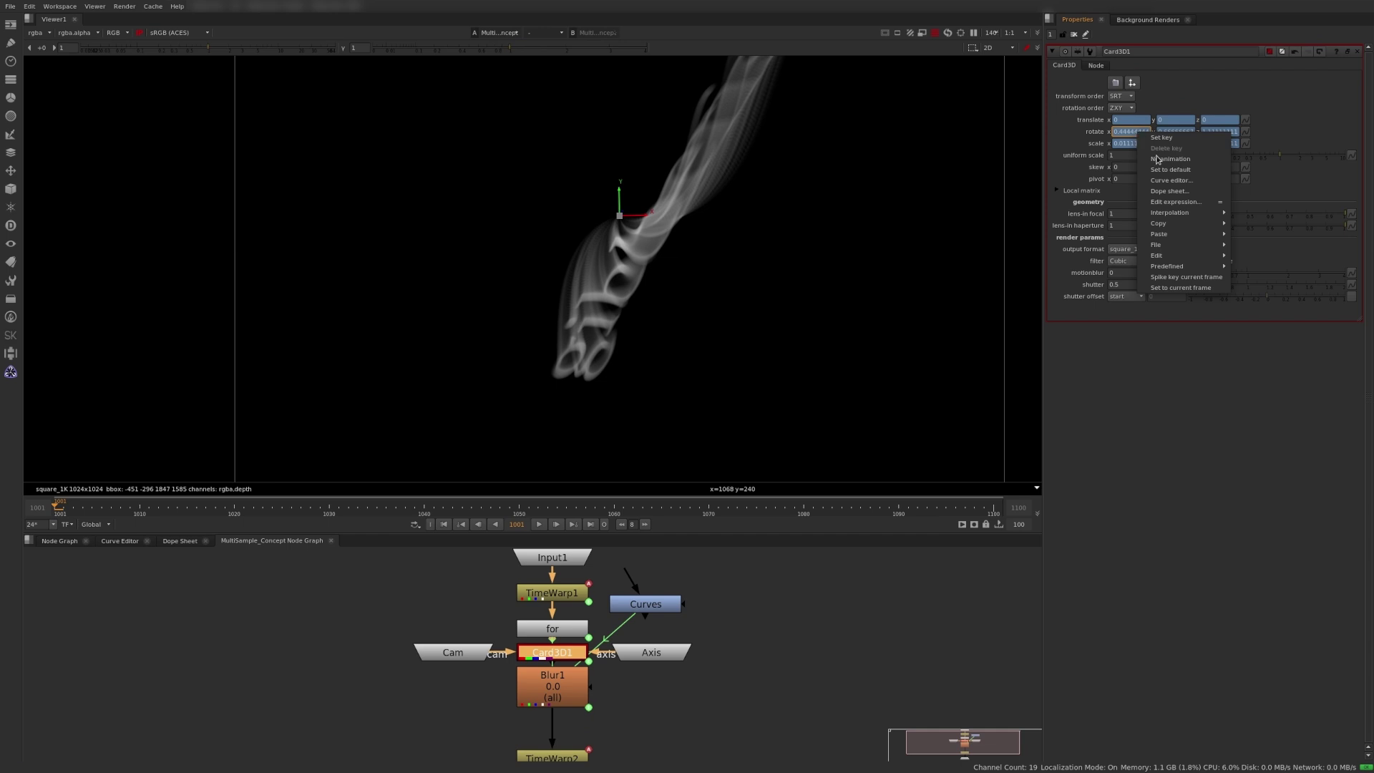
left_click(1171, 206)
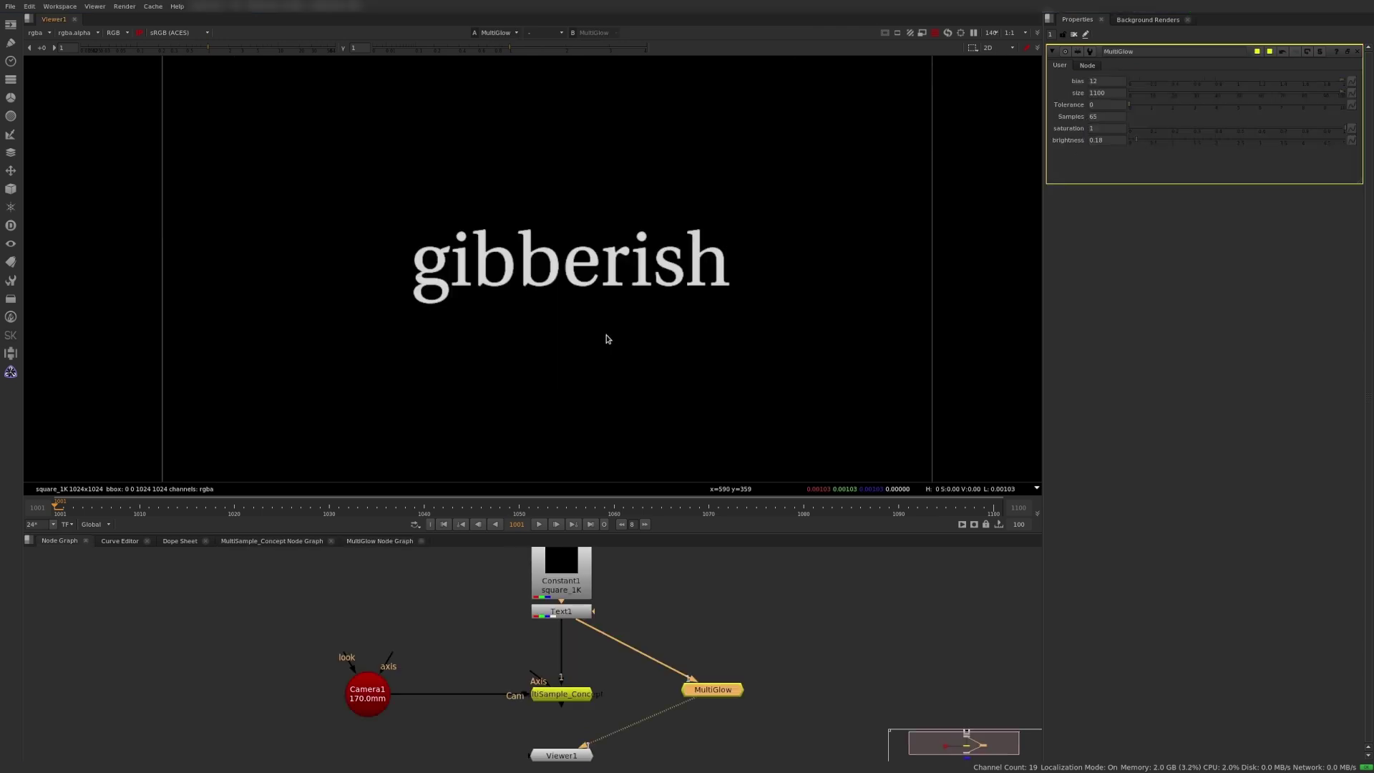
Examine the Glow1 node inside the MultiGlow group, and back in the main node graph check the result with a changed viewer gain
scroll(608, 338, "up", 2)
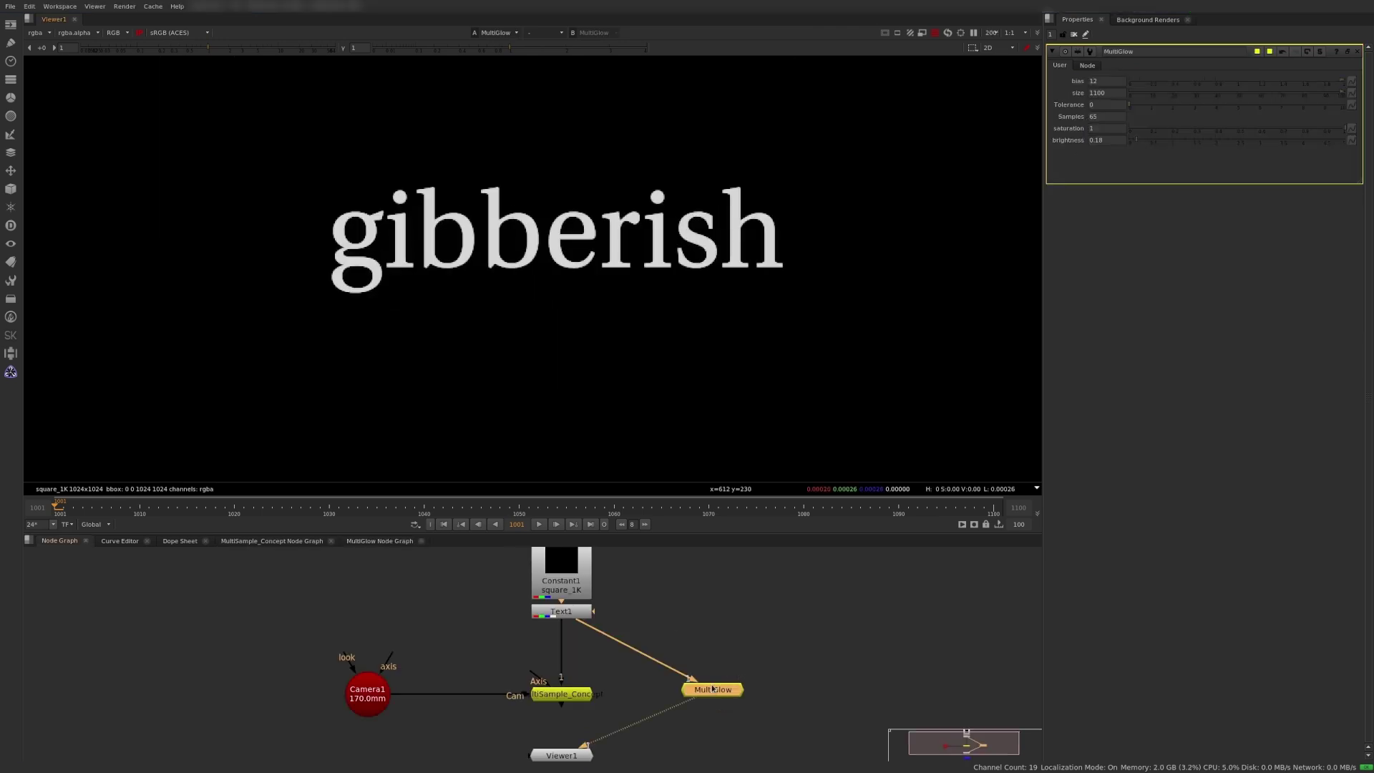
key("ctrl+Return")
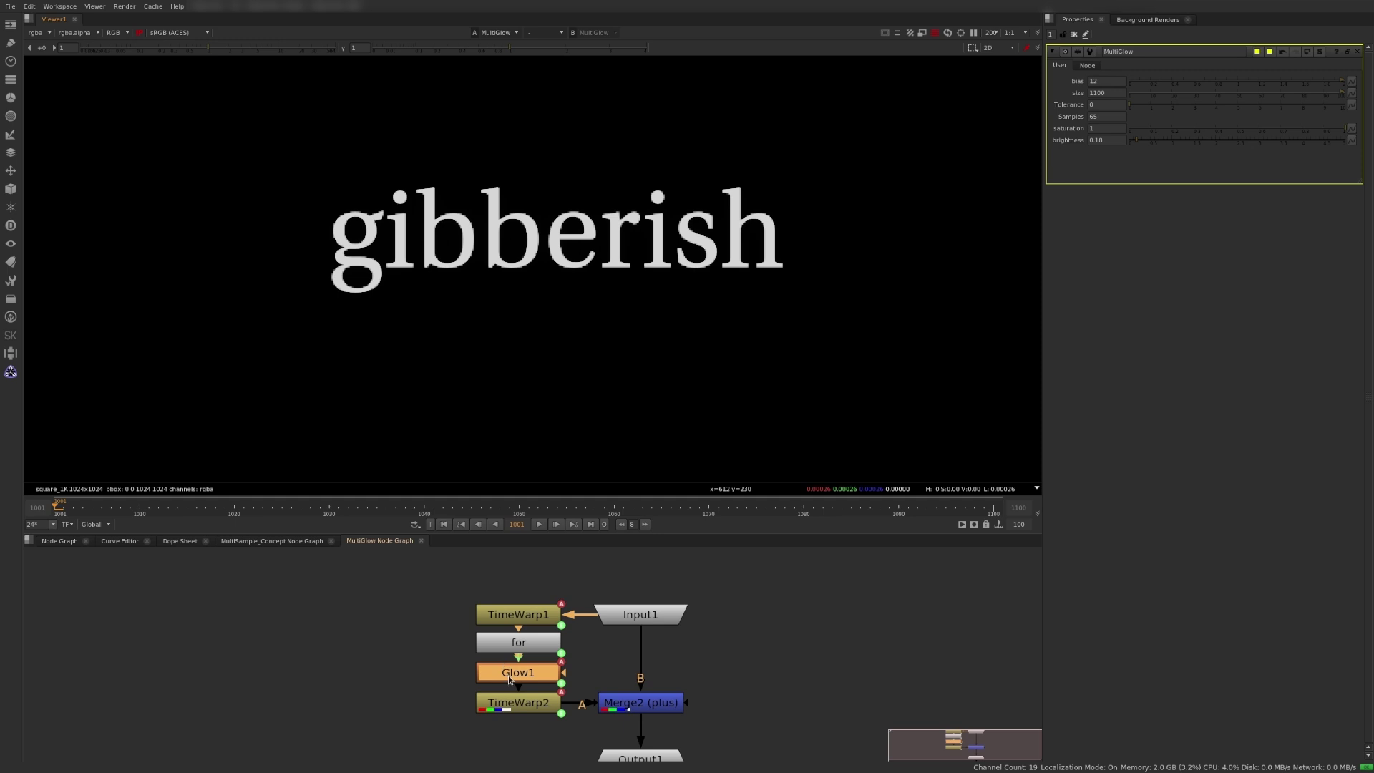
double_click(513, 664)
left_click(57, 541)
left_click_drag(248, 52, 352, 52)
scroll(642, 196, "down", 2)
scroll(643, 196, "up", 1)
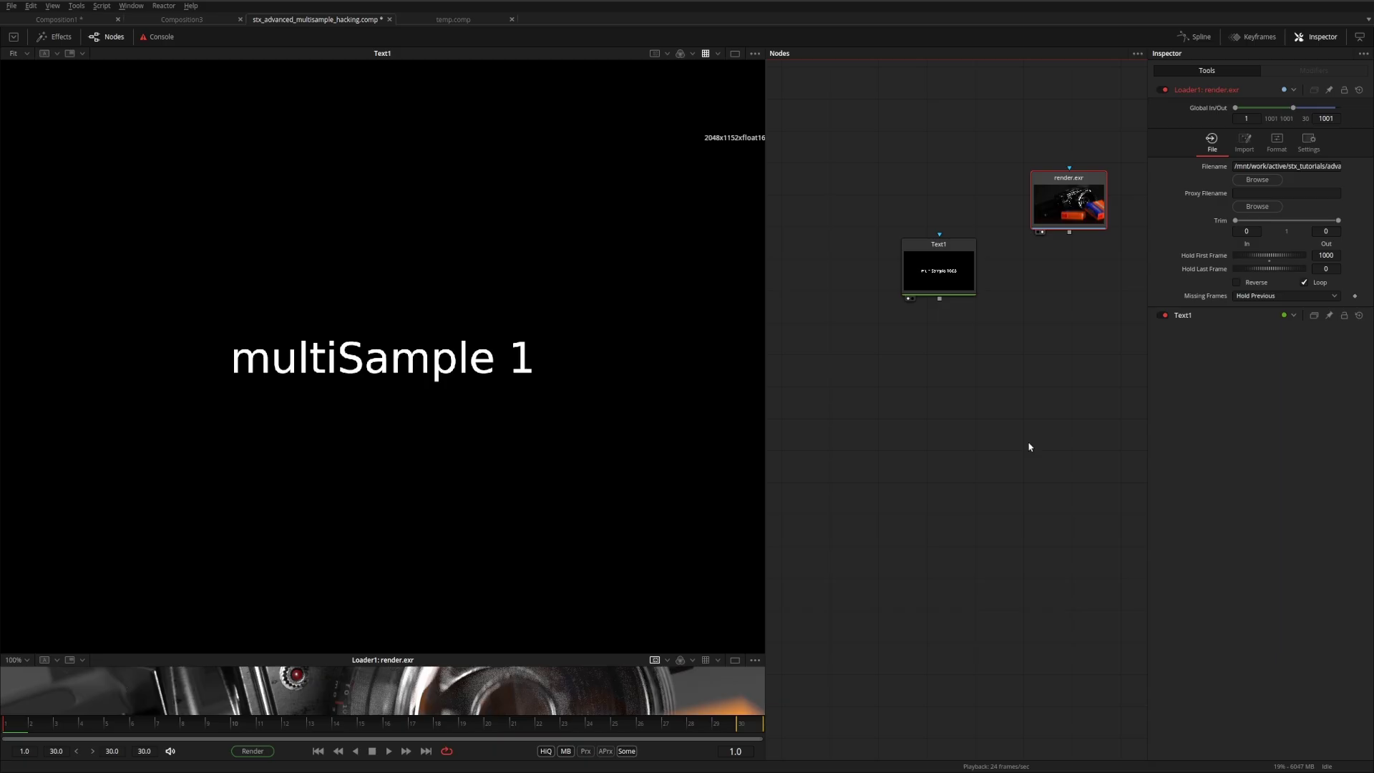
In Fusion, add a Time Stretcher node after Text1 and place it below that node
left_click(952, 268)
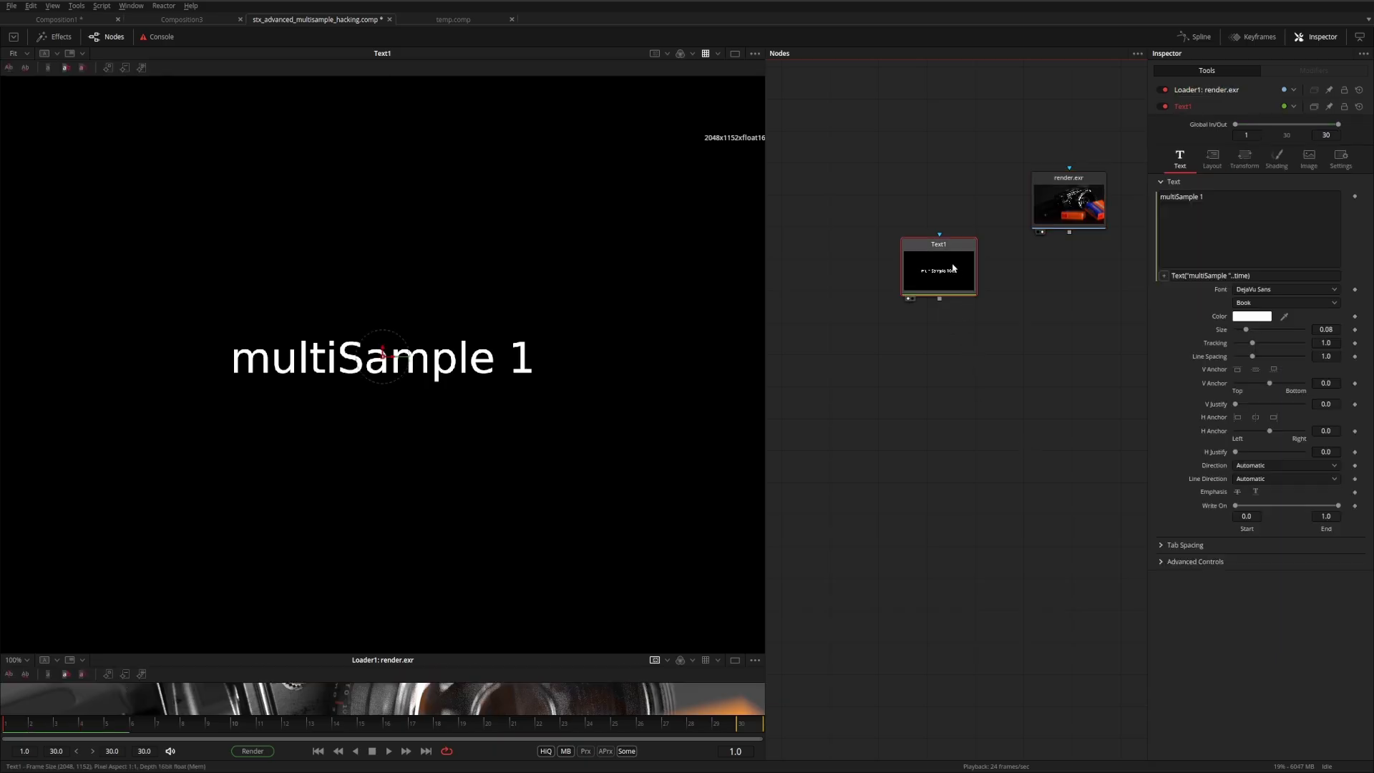
key("shift+space")
type("time")
key("Down")
key("Down")
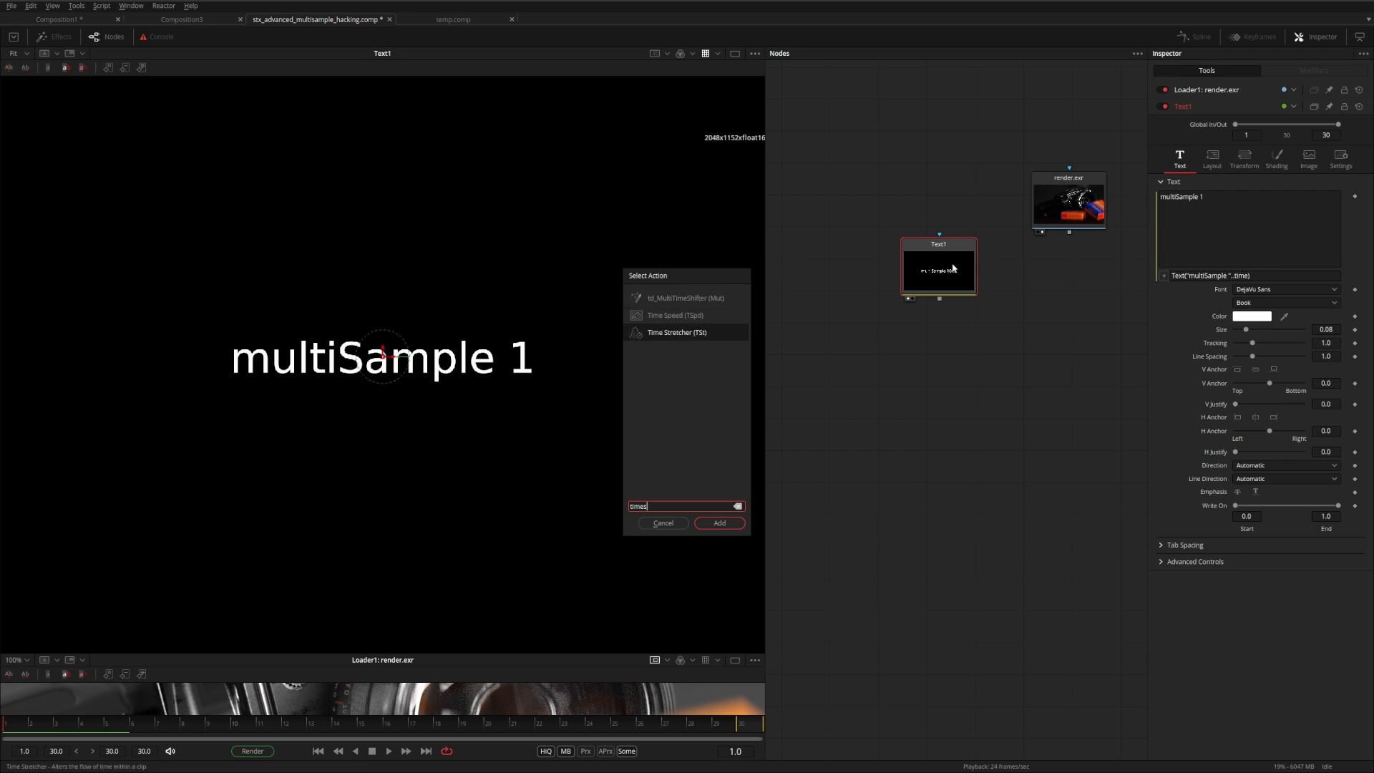
key("Return")
left_click_drag(948, 342, 951, 407)
Add a user control named samples to the Time Stretcher, as an integer Number with a ScrewControl input and Steps of 1
right_click(951, 410)
left_click(990, 628)
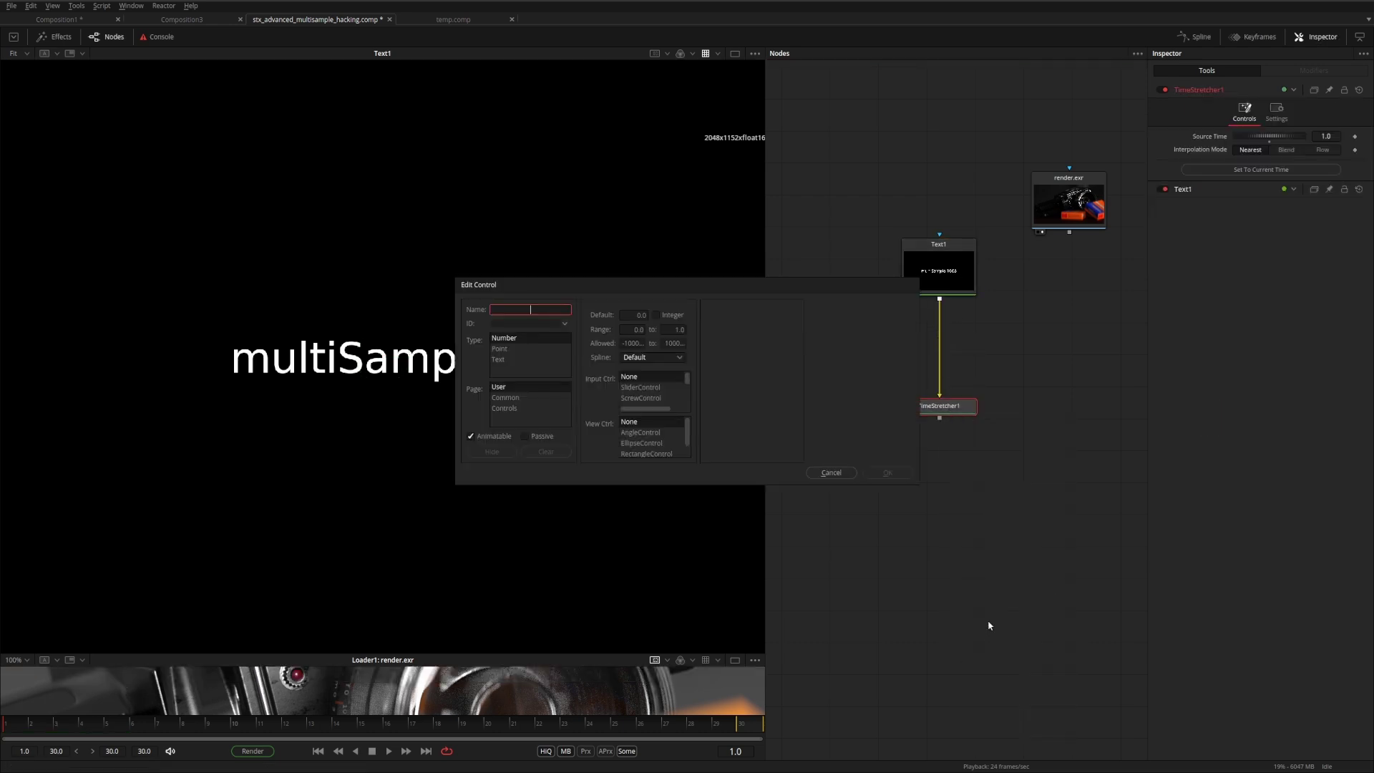
type("samples")
key("Tab")
left_click(509, 339)
left_click(653, 399)
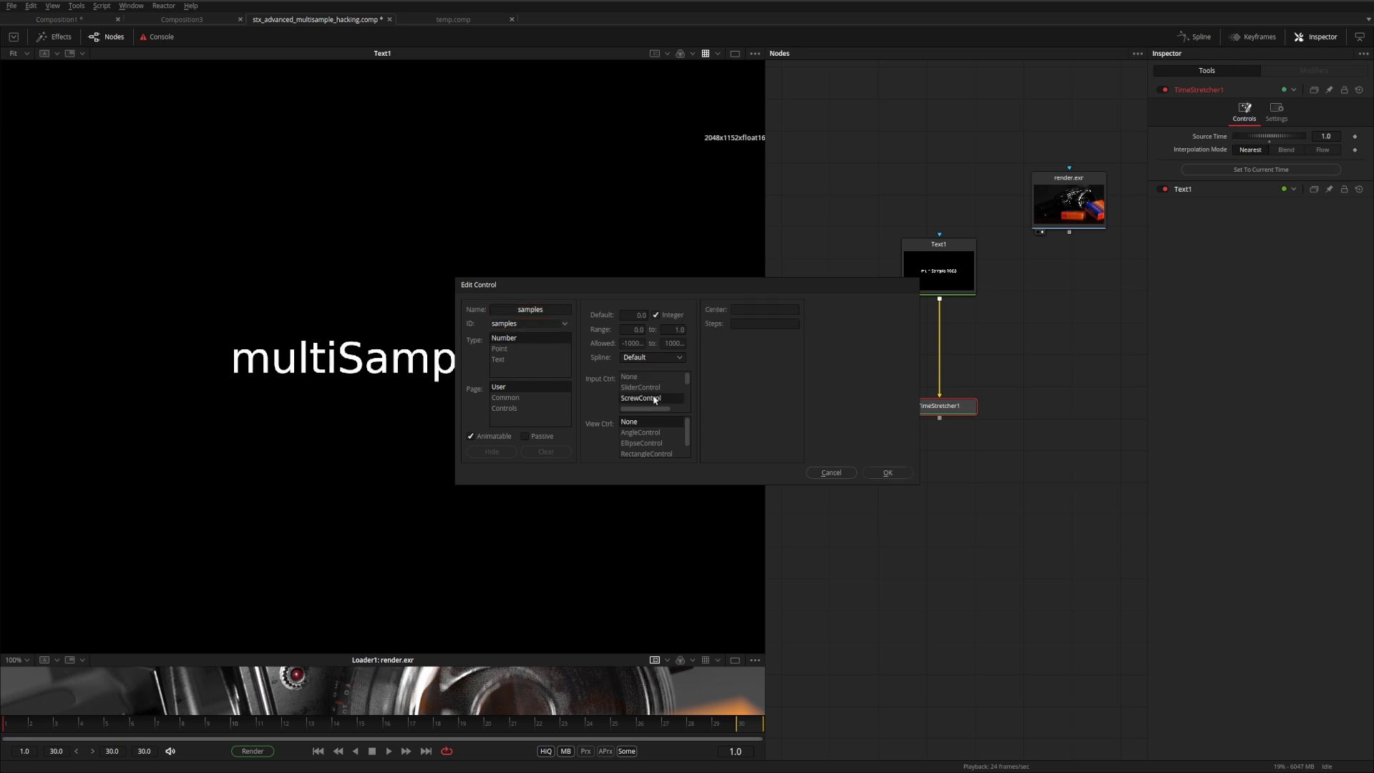
left_click(739, 325)
type("1")
left_click(886, 472)
left_click(1260, 115)
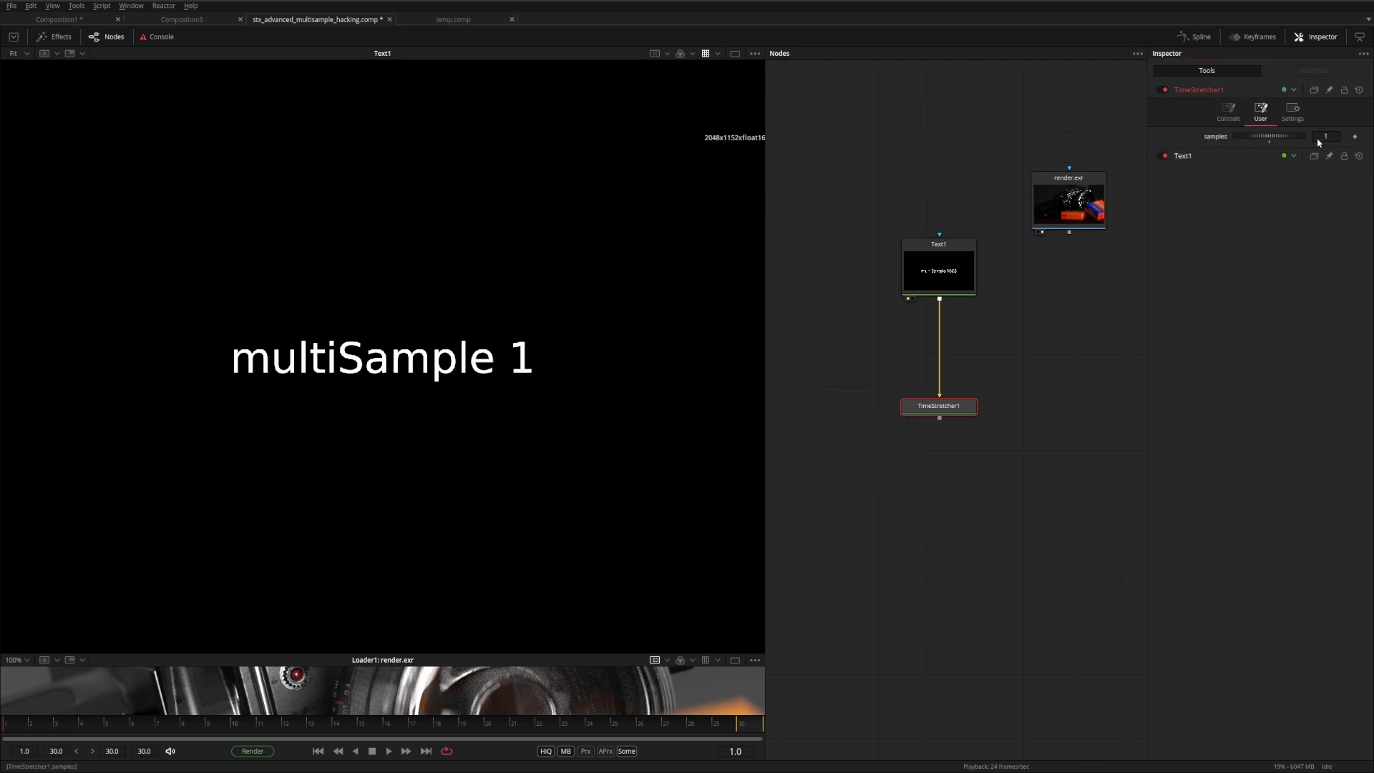
Drive the Time Stretcher's Source Time with an expression based on time/samples
left_click(1228, 113)
right_click(1251, 141)
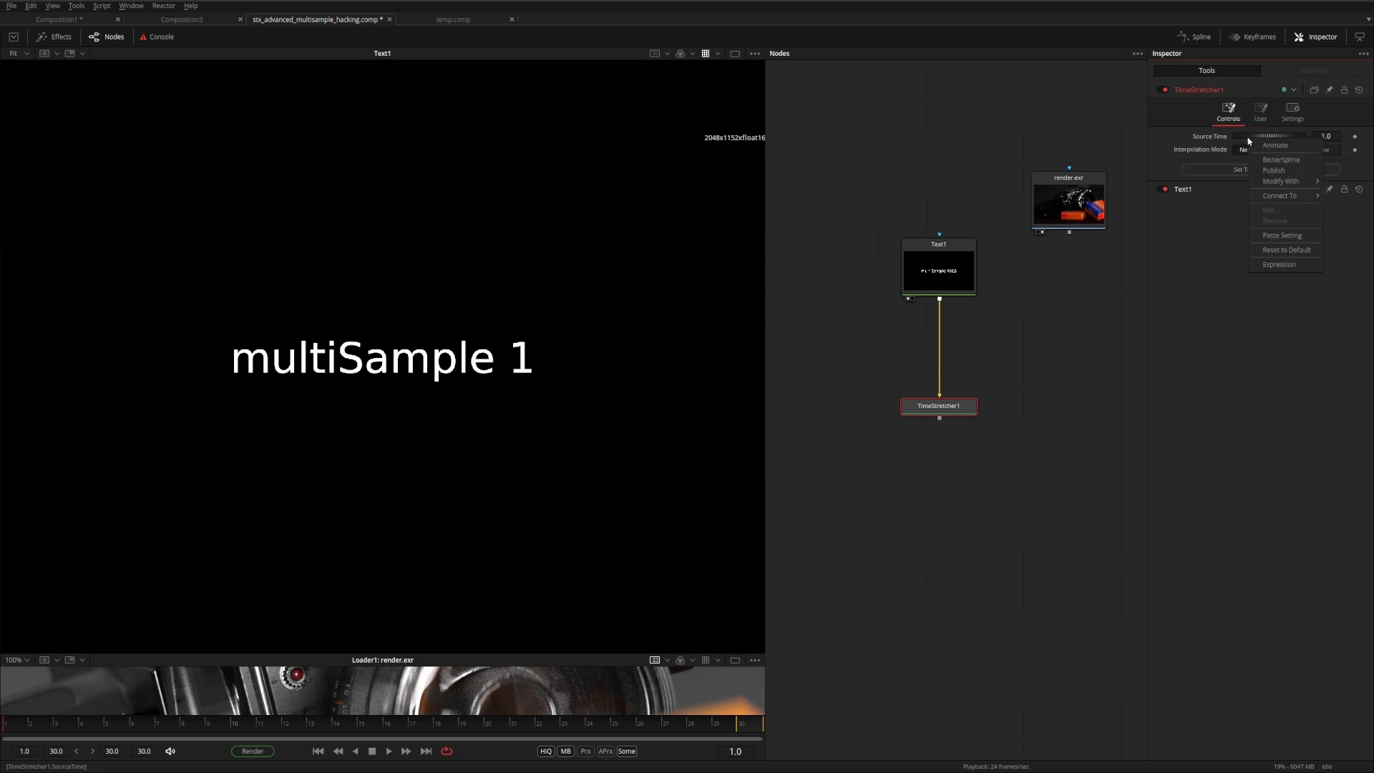
left_click(1279, 264)
left_click(1280, 151)
type("time/sam")
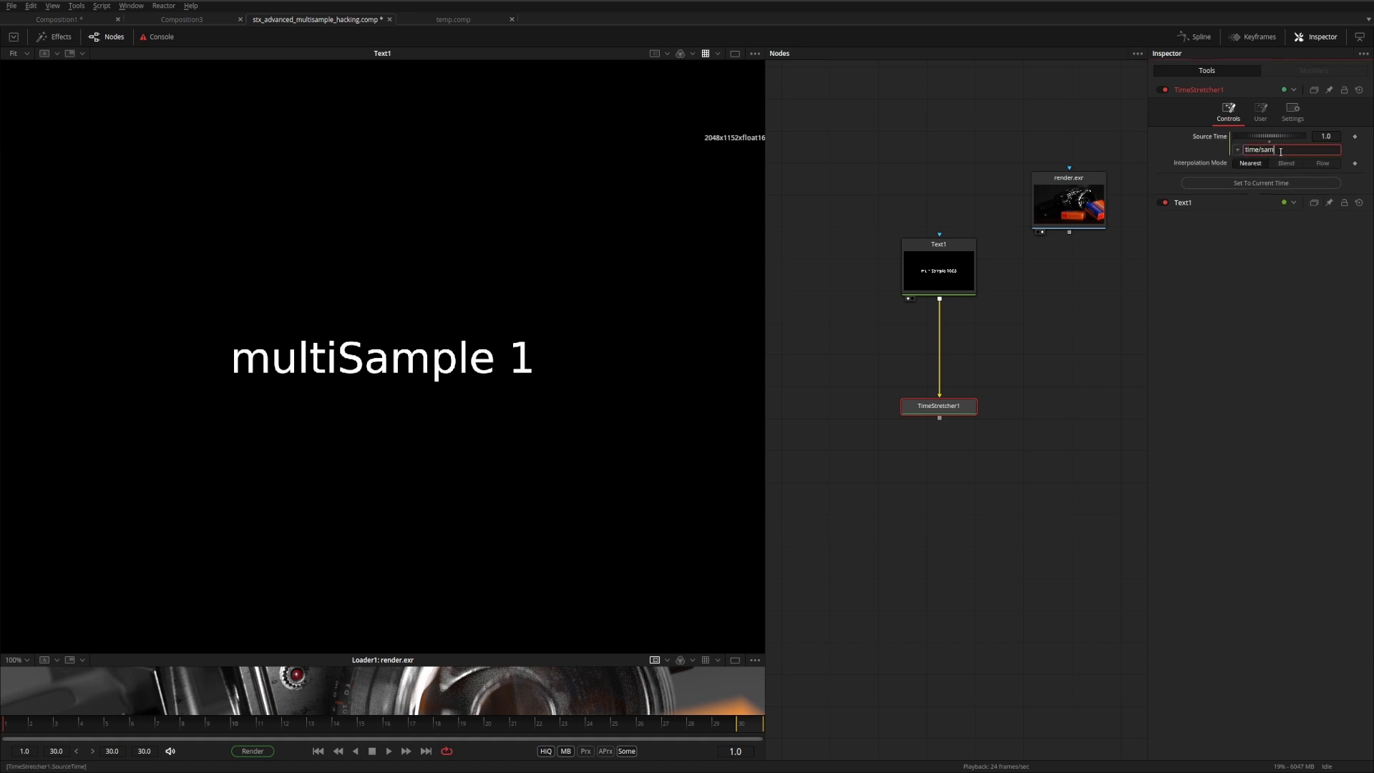
type("ples + 1")
Show the Time Stretcher's output in the viewer, finish its Source Time expression as time/samples, and scrub the timeline back to frame 1
left_click_drag(930, 407, 389, 420)
left_click(1308, 149)
key("Return")
left_click(1006, 469)
left_click_drag(75, 724, 1, 739)
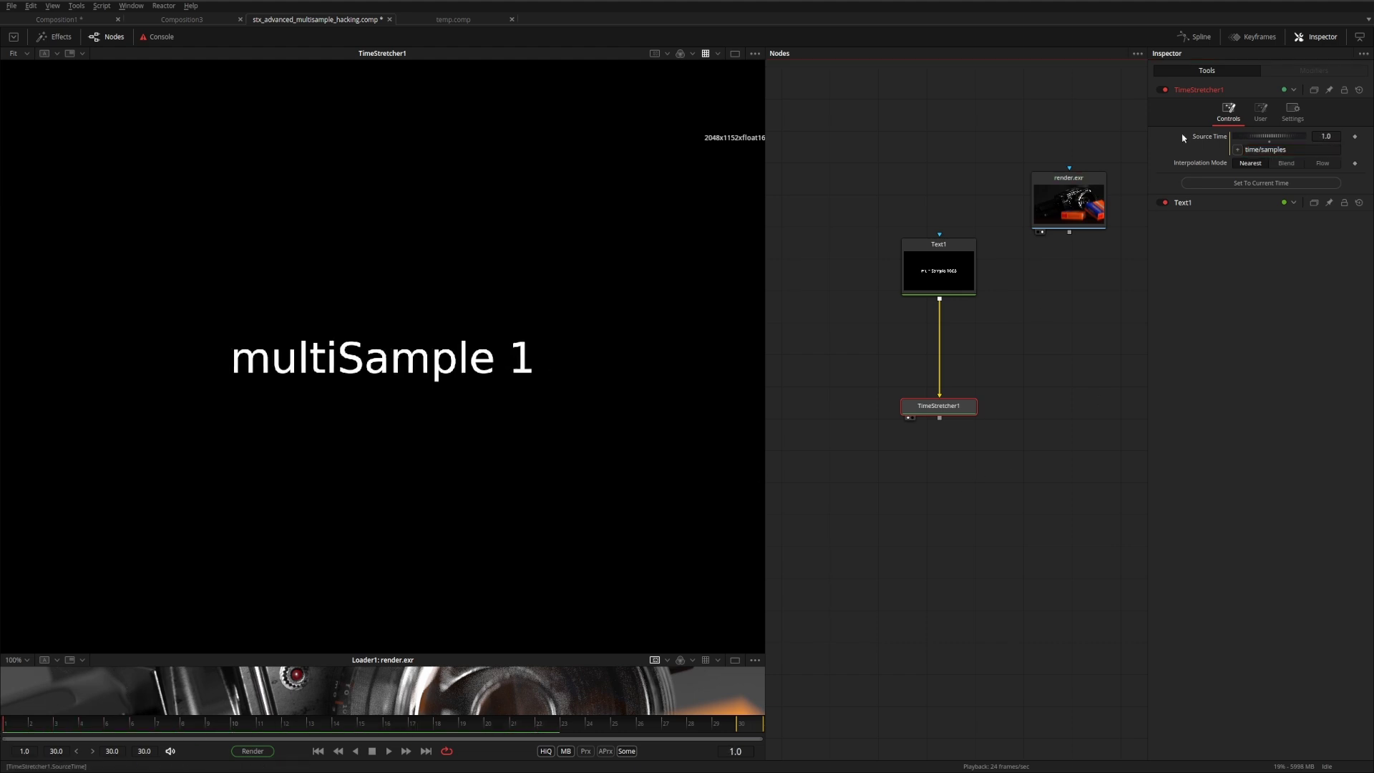
Set the Time Stretcher's samples control to 4 and check its Source Time
left_click(1260, 113)
left_click(1327, 136)
type("4")
key("Return")
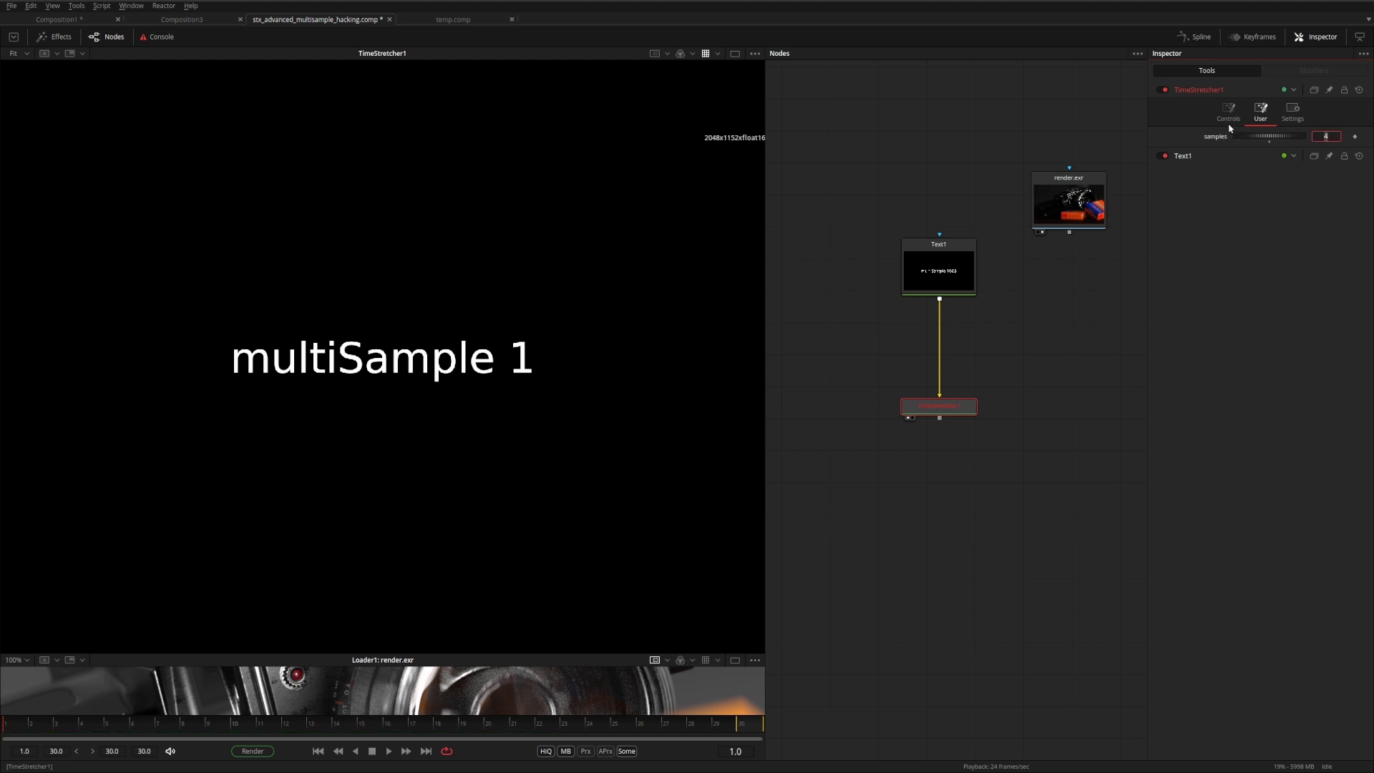
left_click(1228, 113)
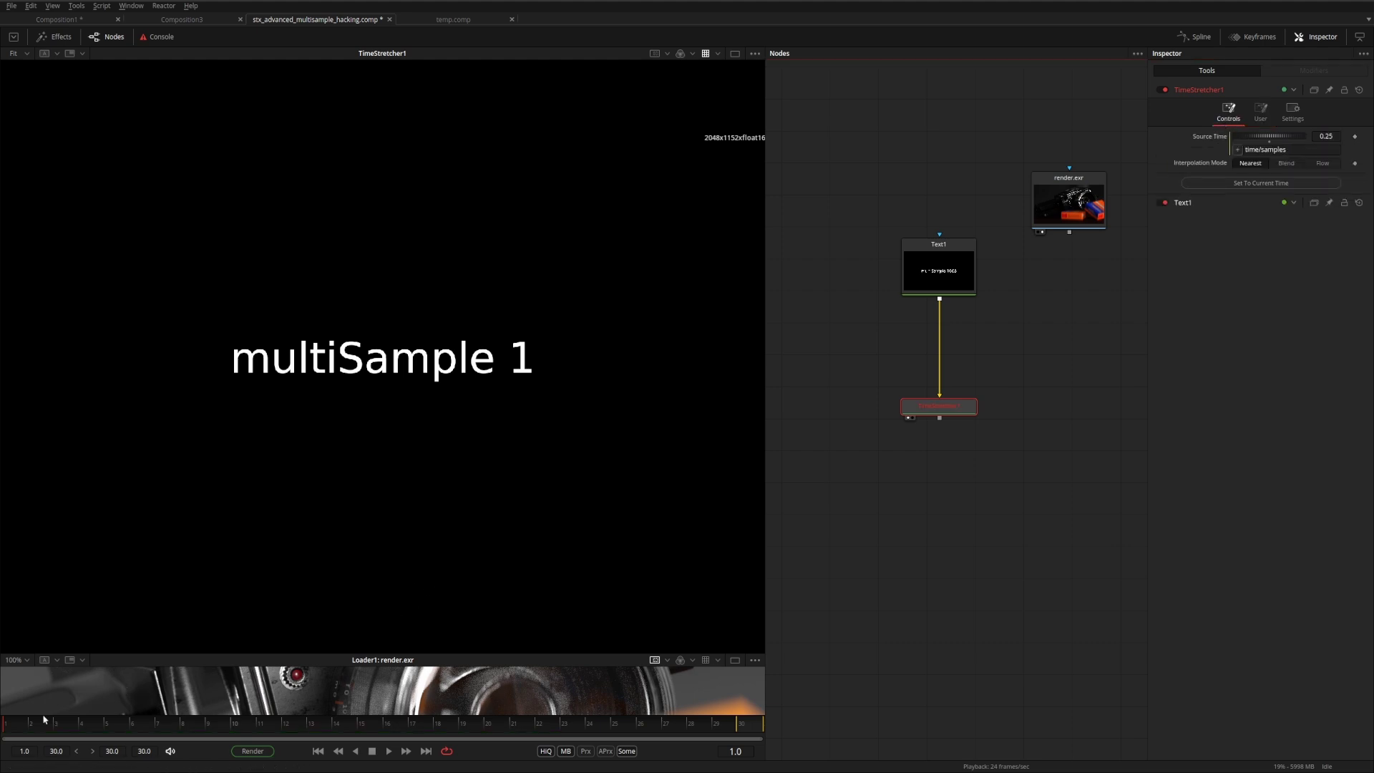
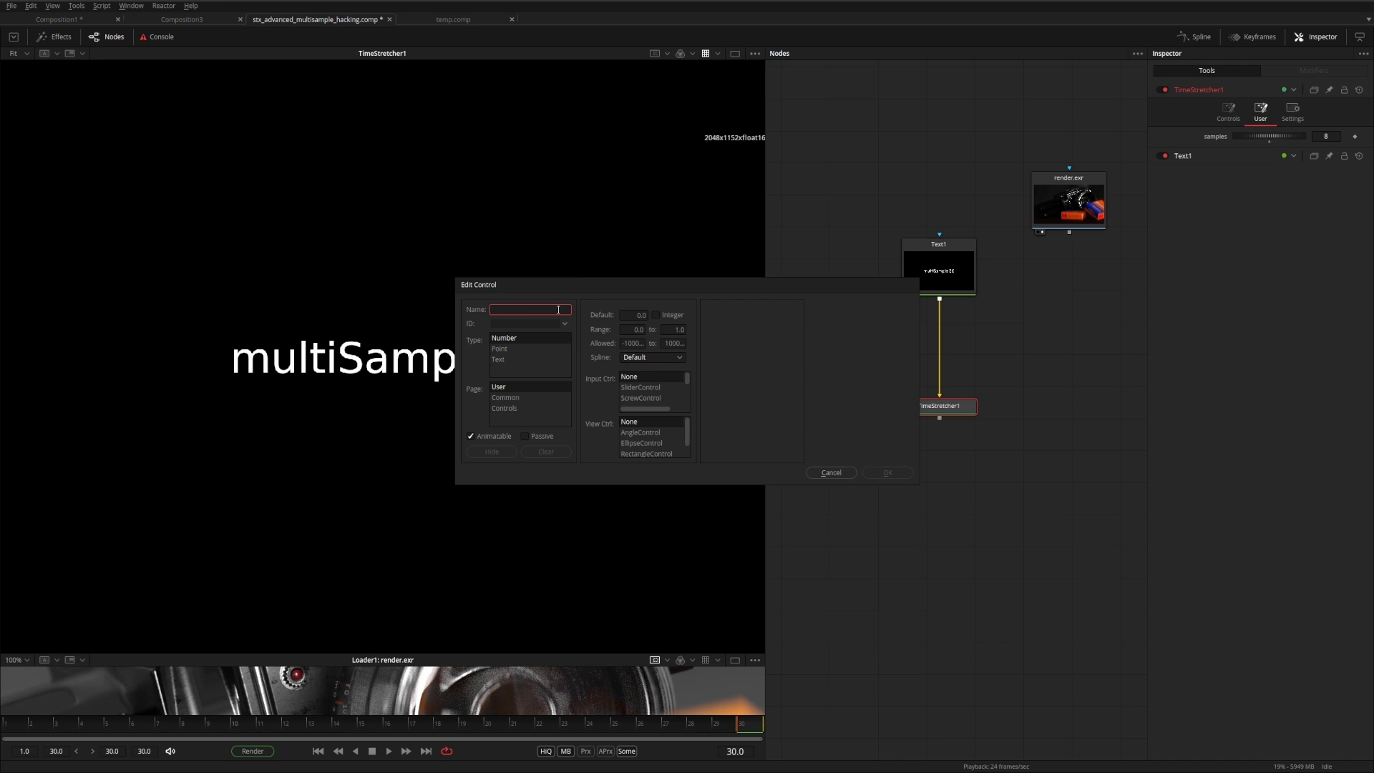
Add a slider user control named loop to the Time Stretcher and save the composition
type("loop")
left_click(887, 472)
key("ctrl+s")
mouse_move(944, 412)
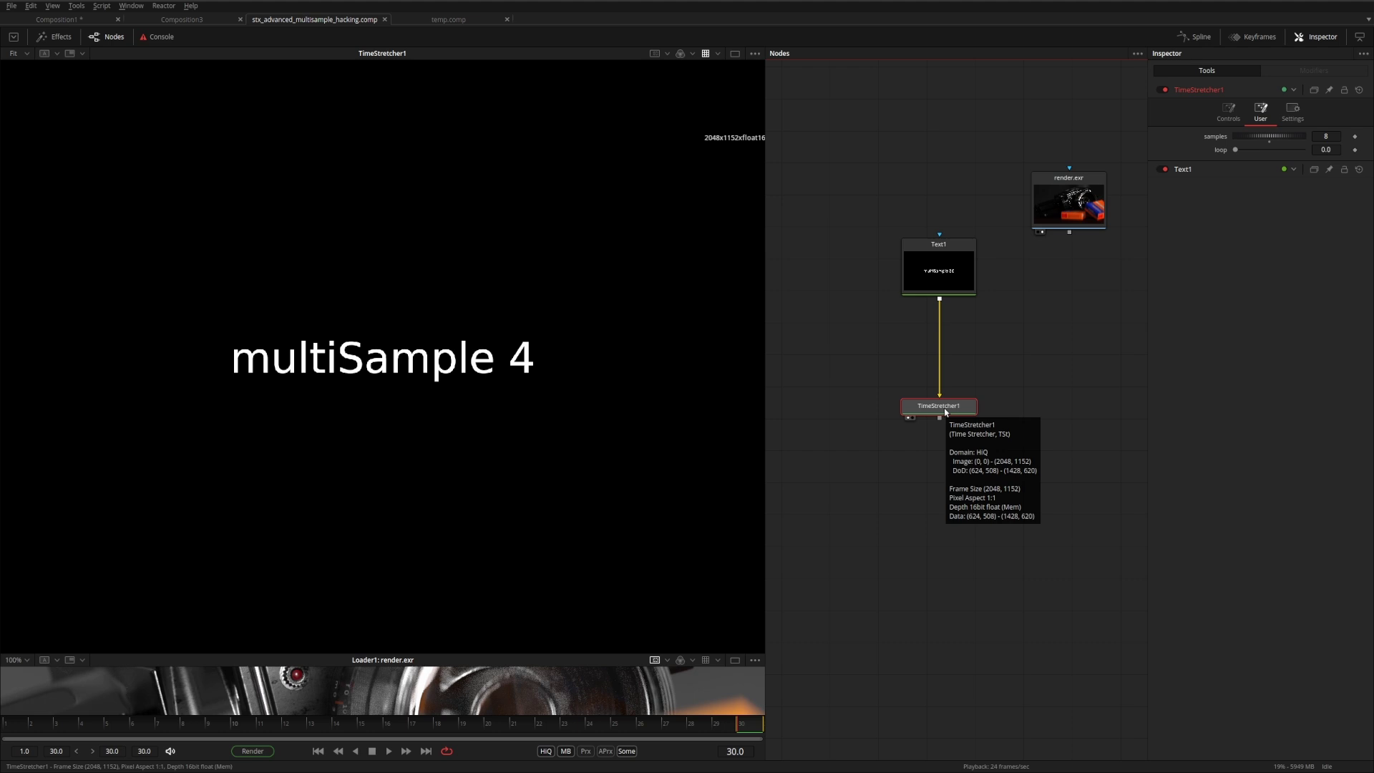
Drive the loop control with the expression (time%samples) / samples, and scrub the timeline from frame 1
right_click(1236, 151)
left_click(1268, 276)
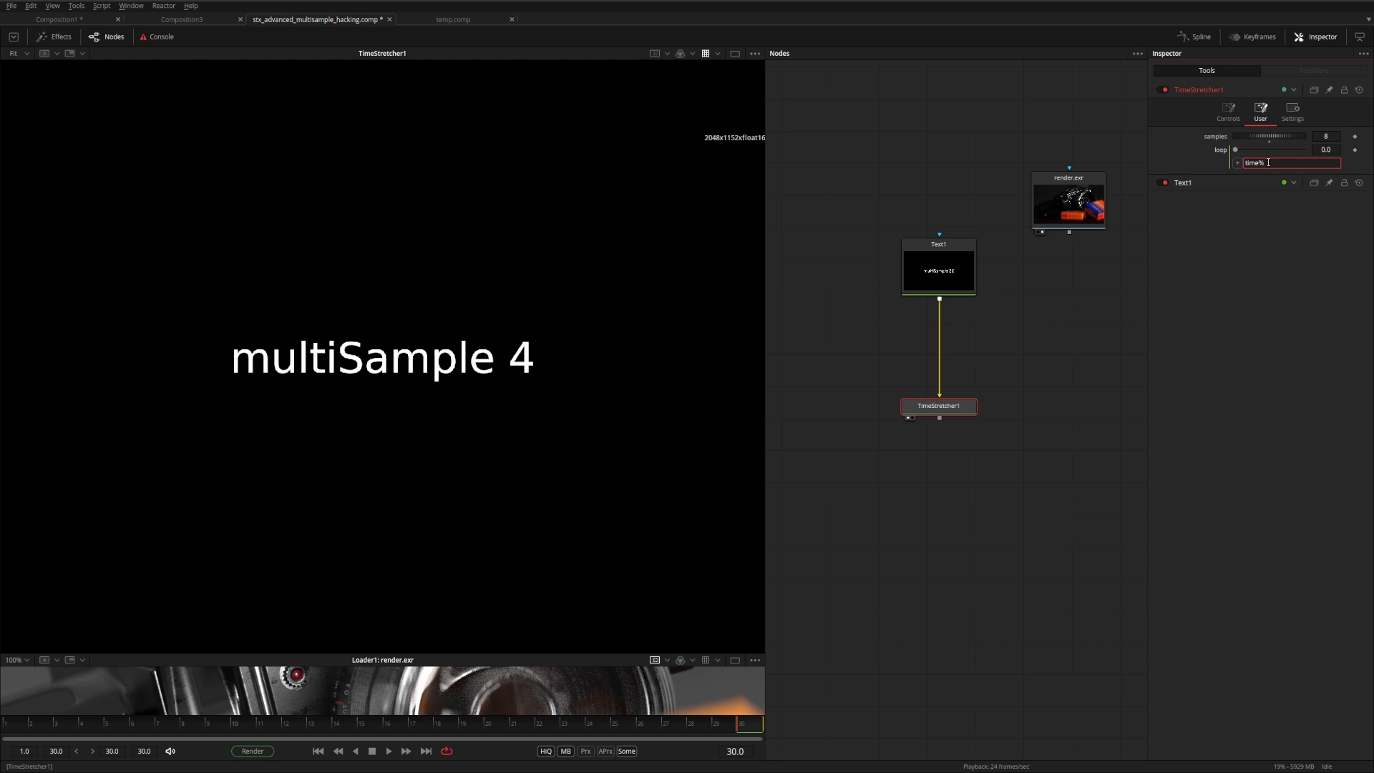
type("time%sampl")
type("es / samples")
type("(")
type(")")
key("Return")
left_click(11, 726)
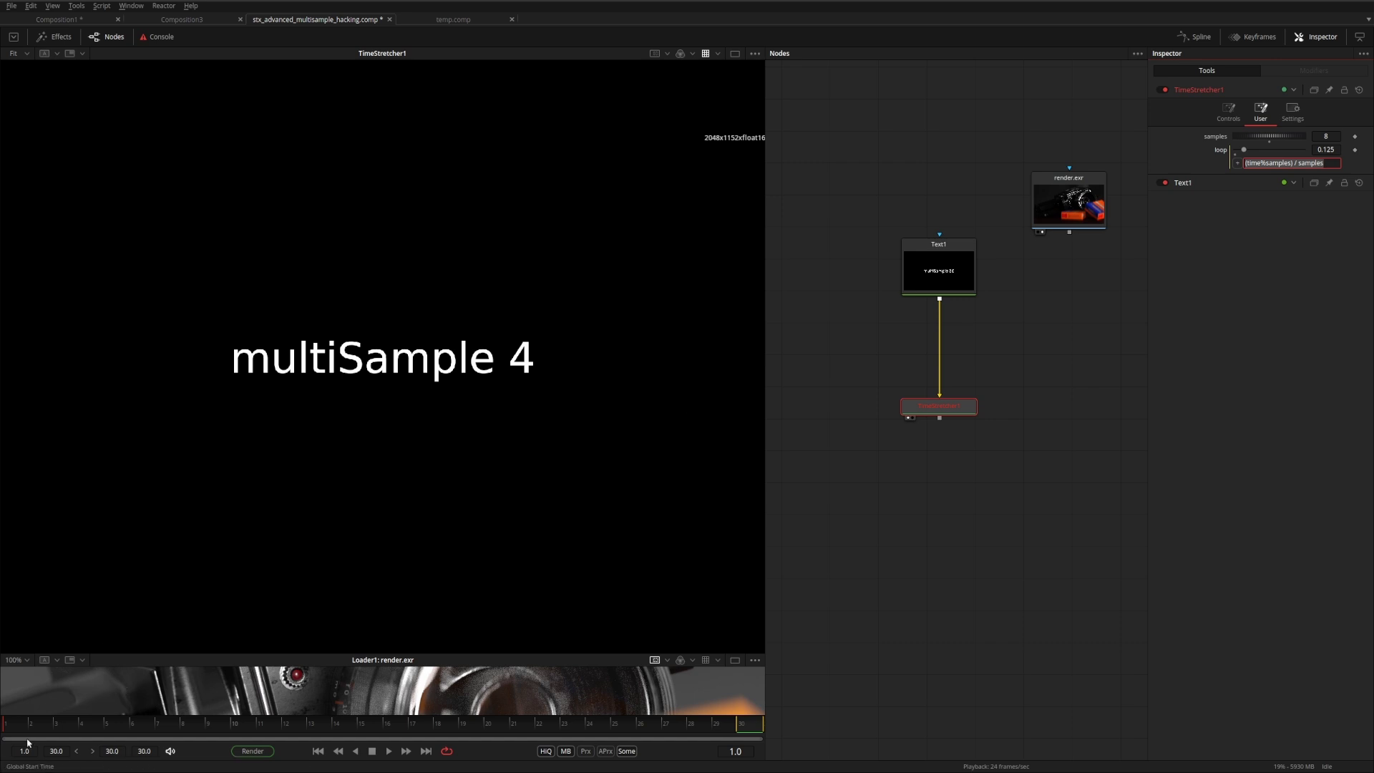
left_click_drag(24, 724, 117, 739)
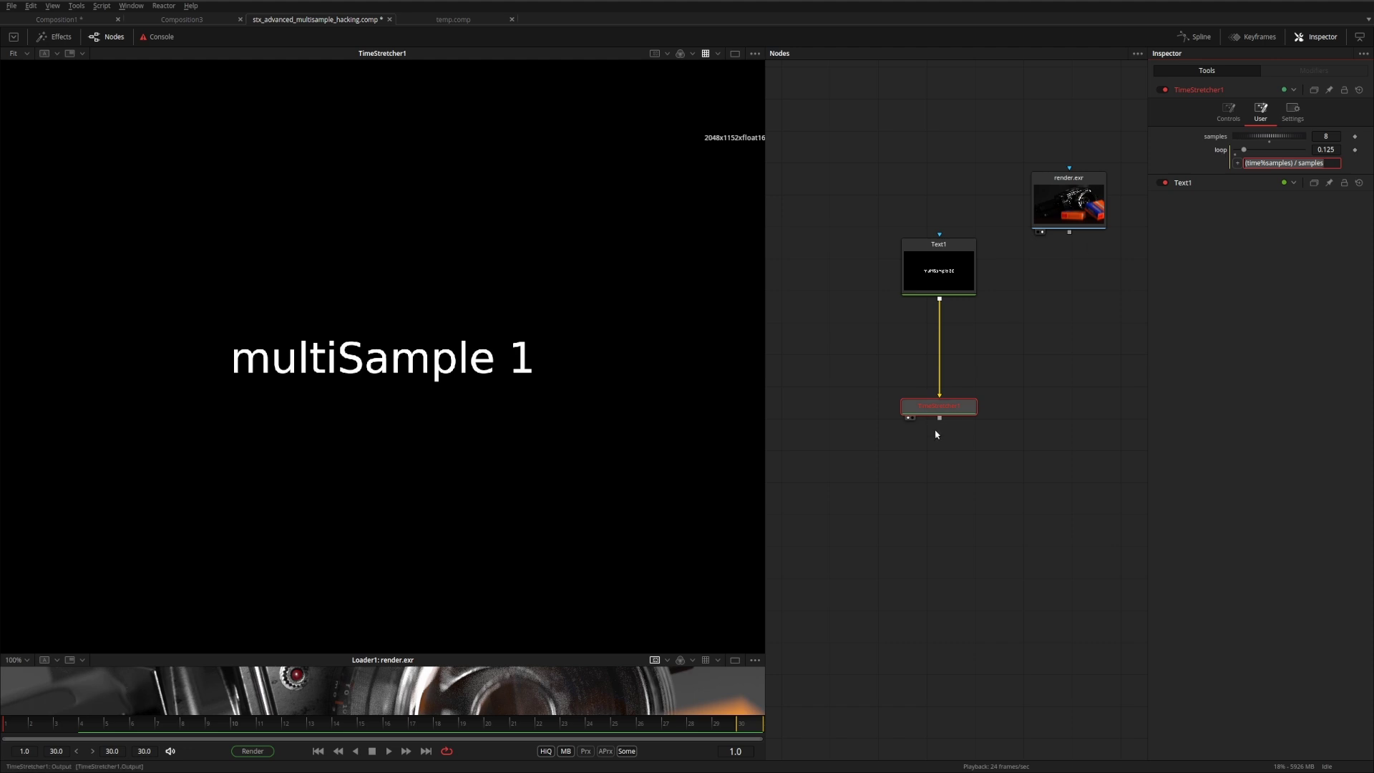
Rename the Time Stretcher node to ts and play the timeline
left_click(945, 406)
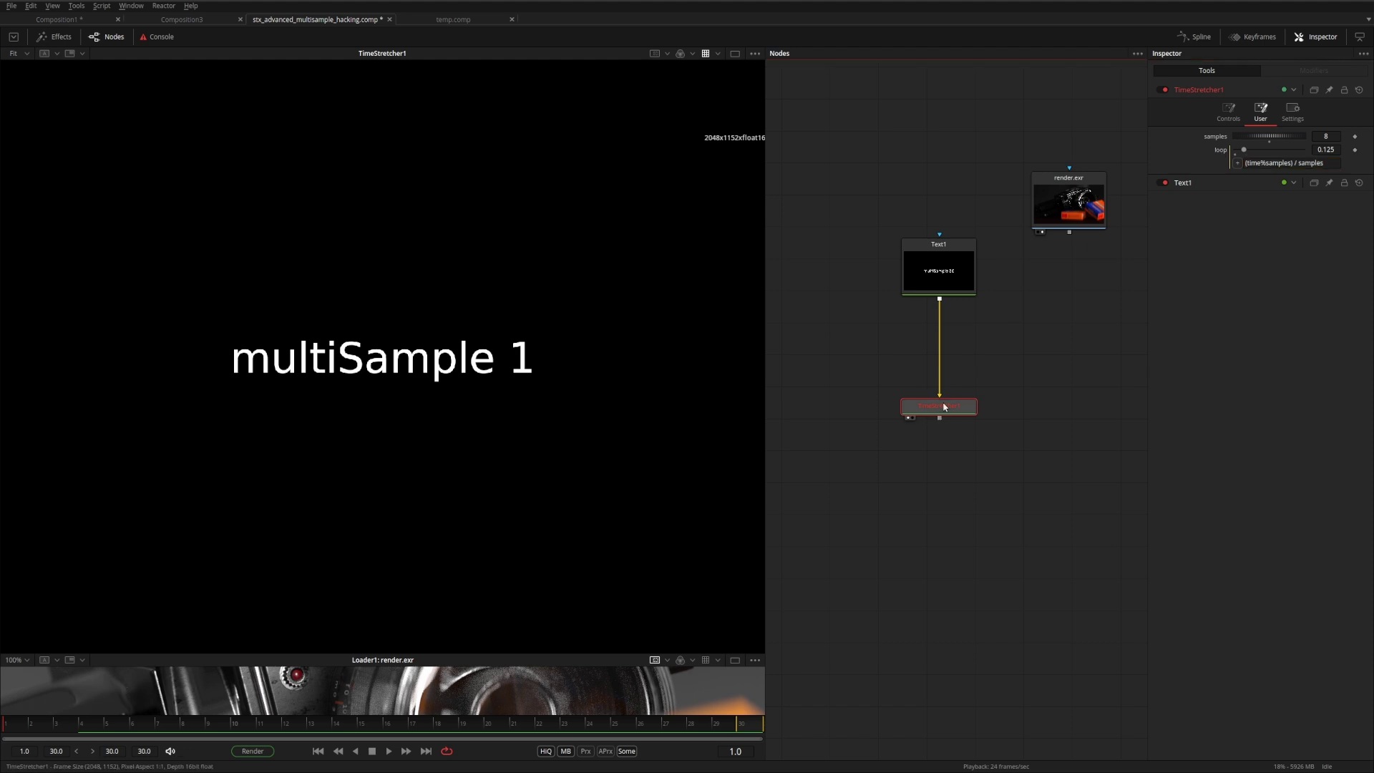
key("F2")
type("ts")
key("Return")
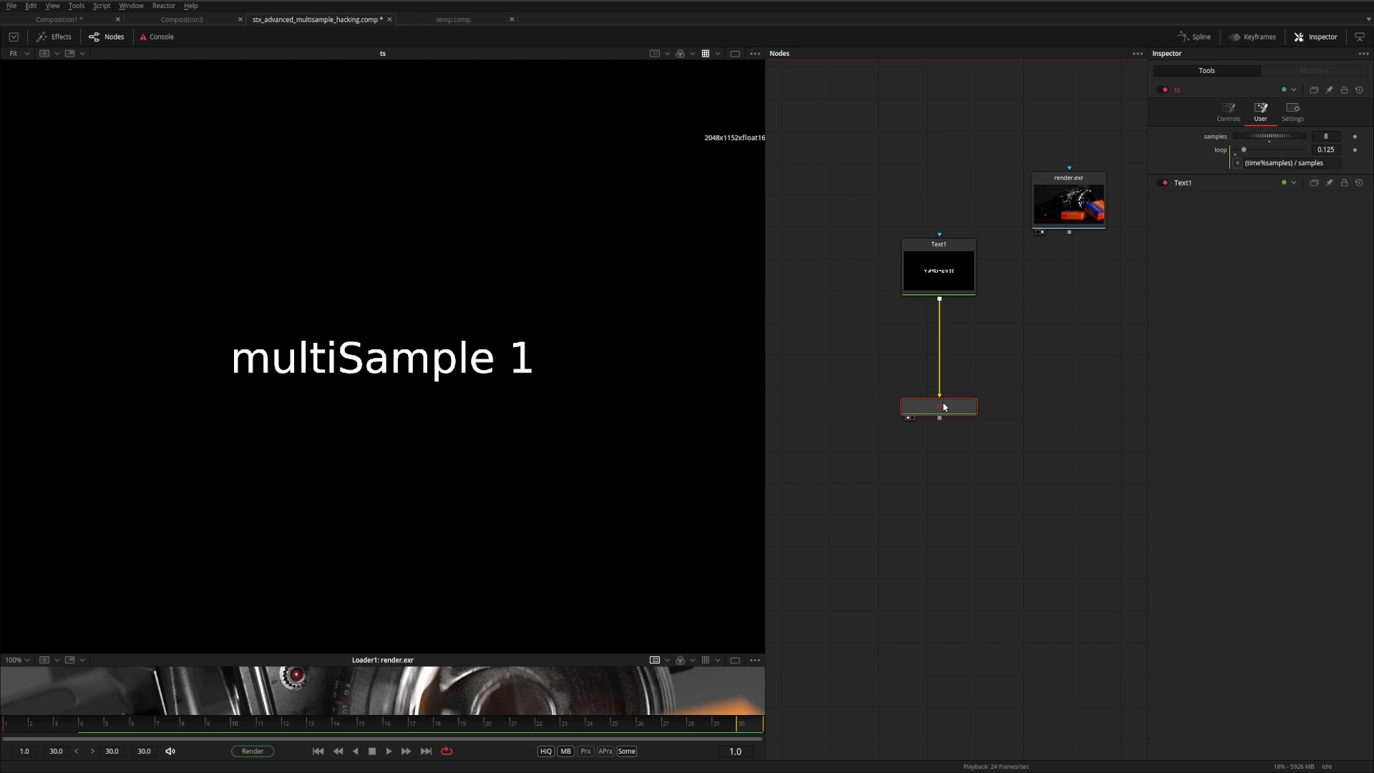
key("space")
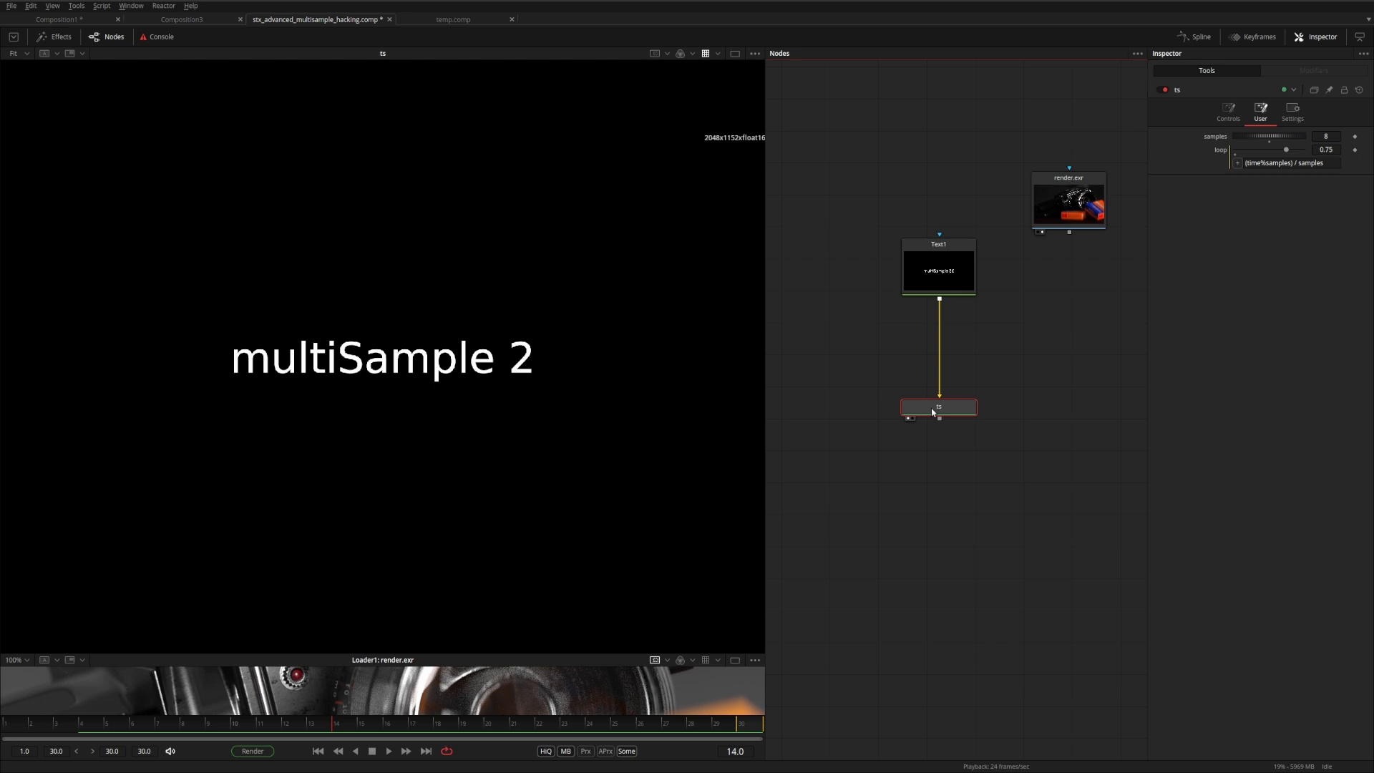
Add a second Time Stretcher node after ts and place it farther below that node
key("shift+space")
type("timessa")
key("BackSpace")
key("BackSpace")
type("times")
key("Down")
key("Down")
key("Return")
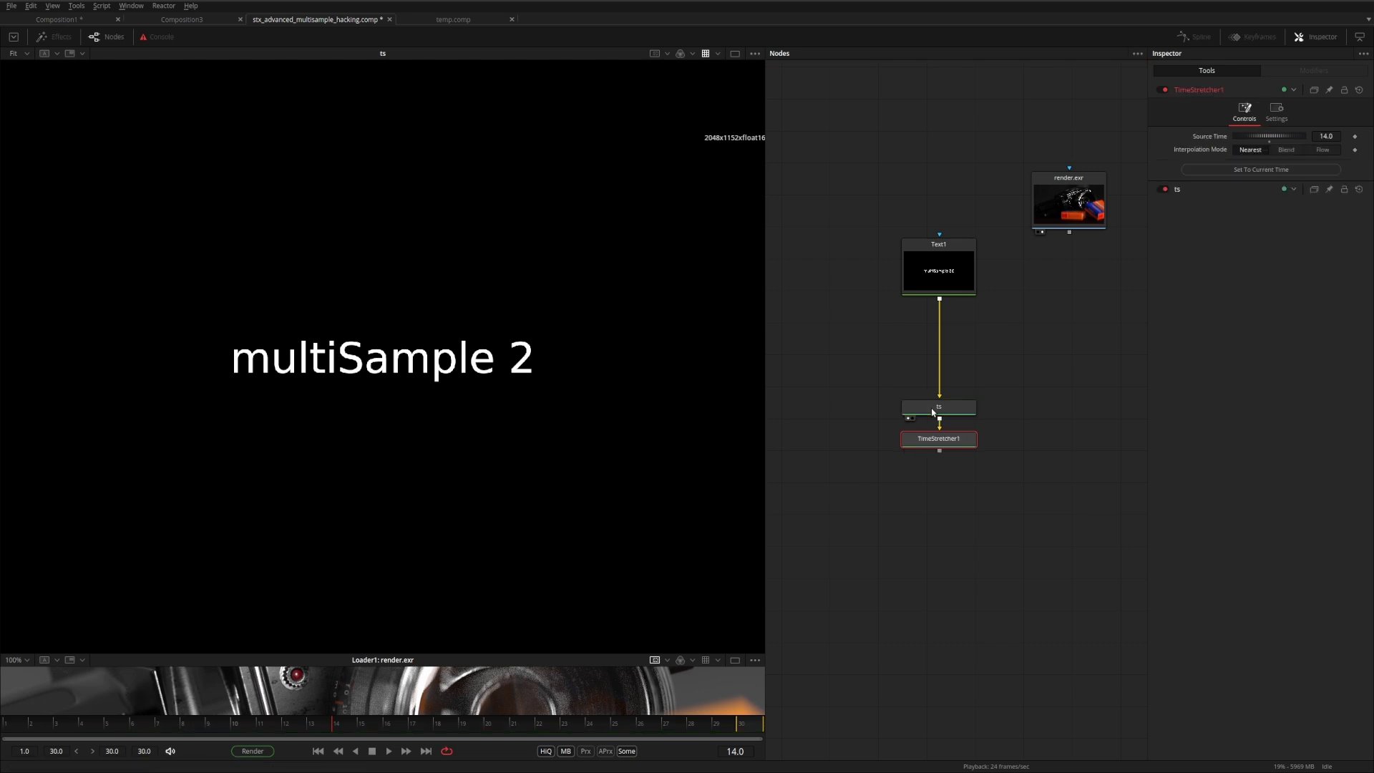
left_click_drag(938, 438, 426, 412)
Drive the second Time Stretcher's Source Time with the expression (time*ts.samples) - ts.samples
right_click(1326, 136)
left_click(1316, 264)
type("F")
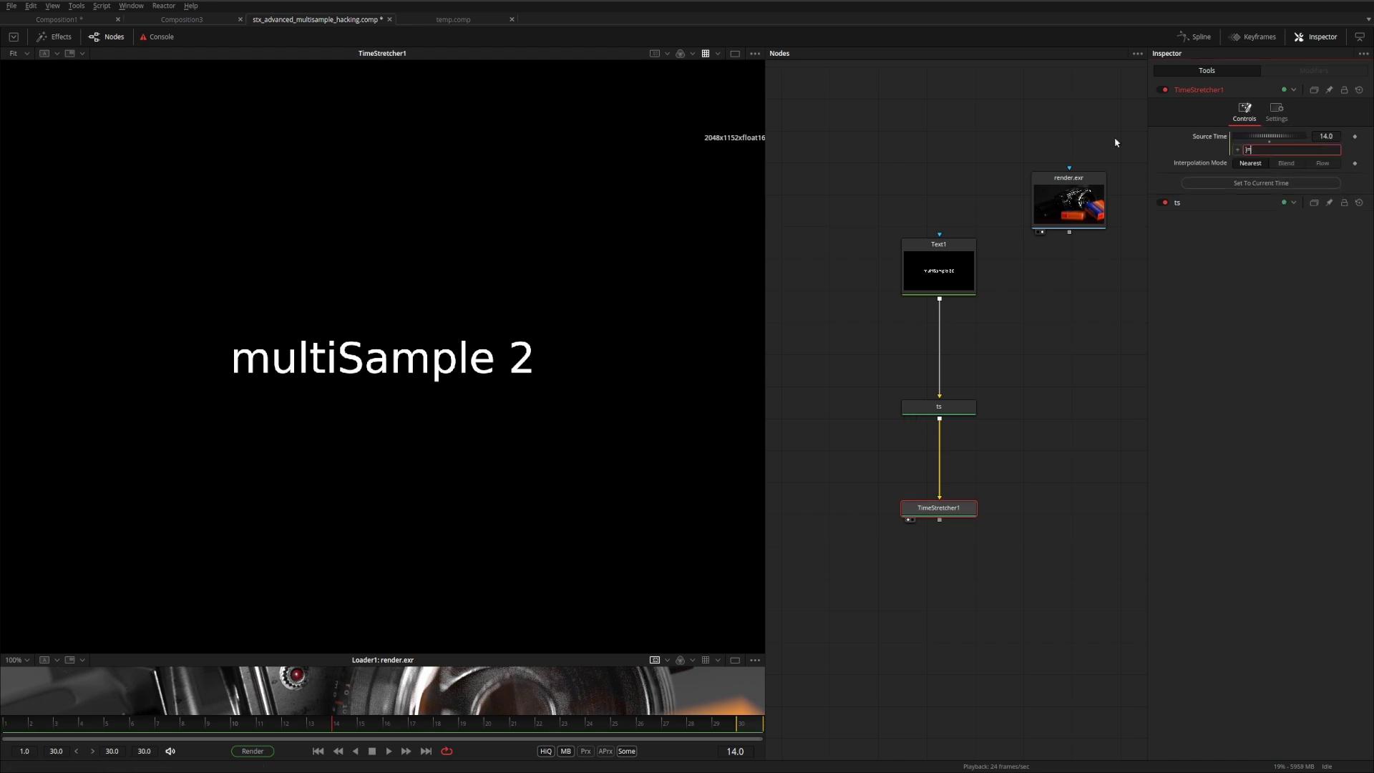
type("0")
type("time*")
type("ts.samples")
type(" - ts.samples")
key("Return")
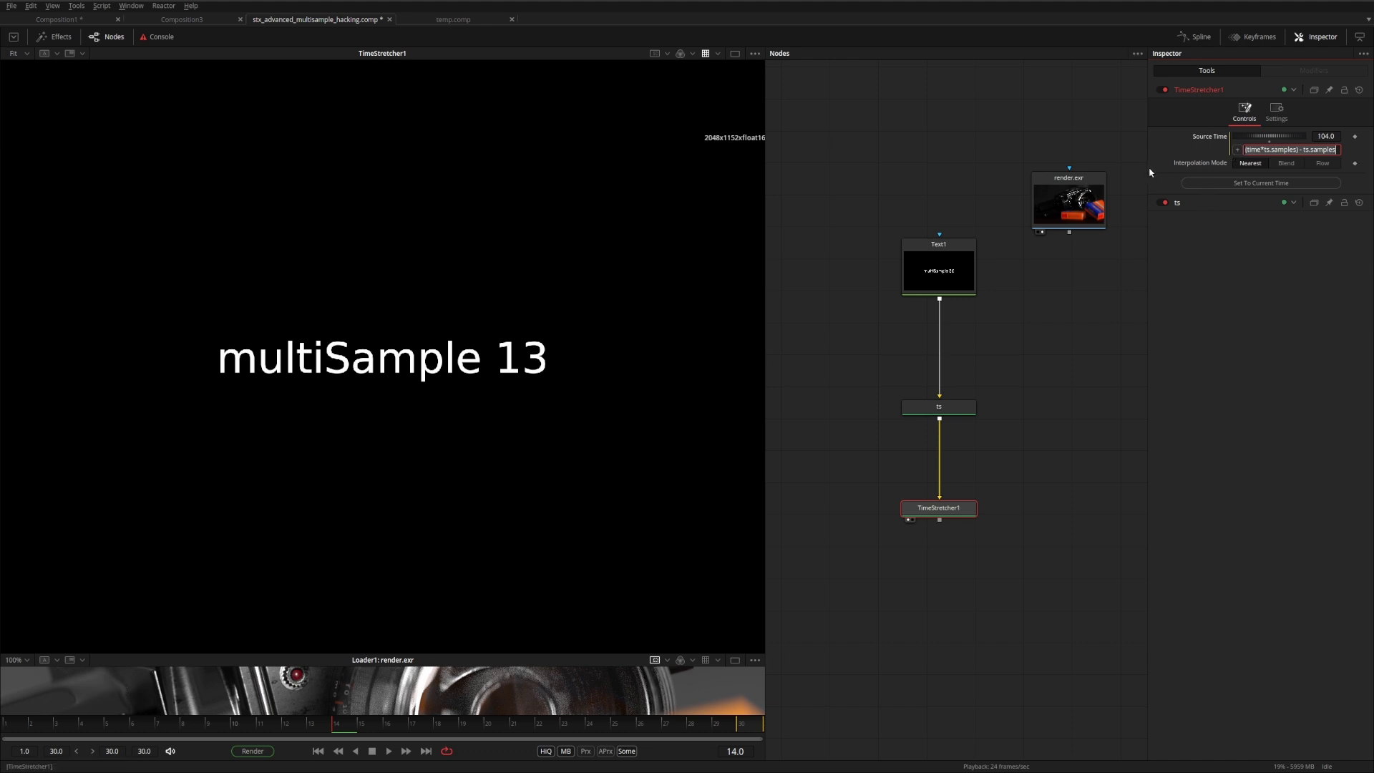
Change the second Time Stretcher's Source Time expression to ((time*ts.samples)- ts.samples ) + ts.samples, and scrub to frame 20
left_click_drag(1129, 172, 1041, 169)
type(") + ts.samples")
key("Home")
type("(")
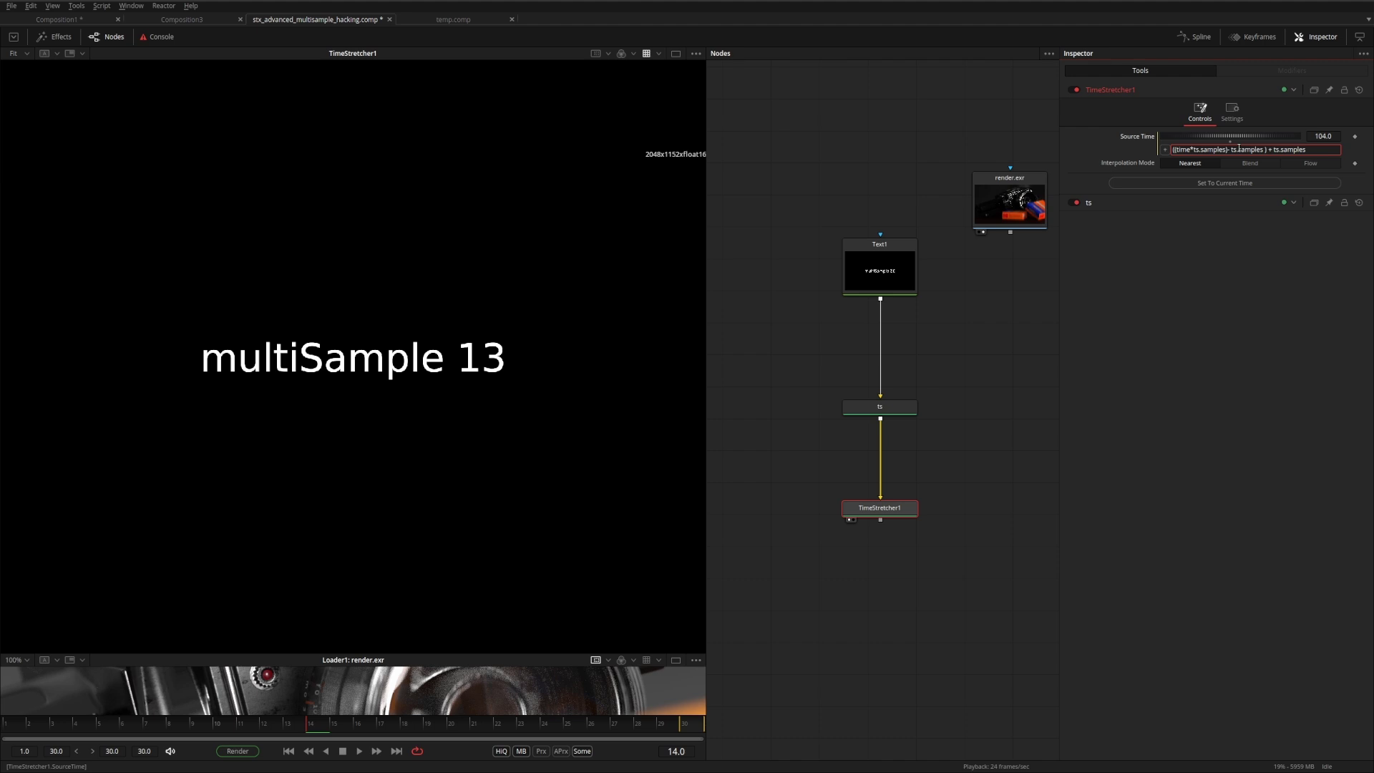
key("Return")
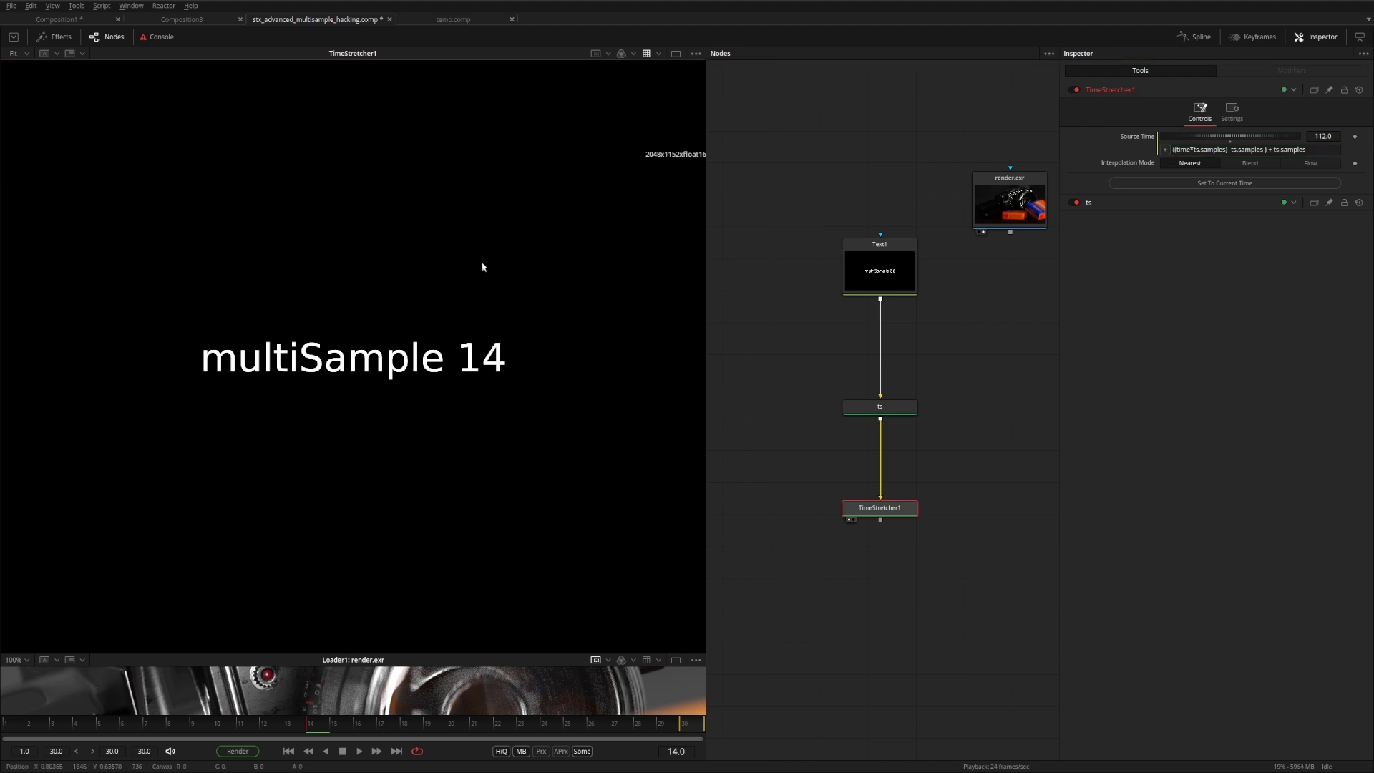
left_click_drag(486, 373, 518, 413)
left_click_drag(321, 739, 449, 722)
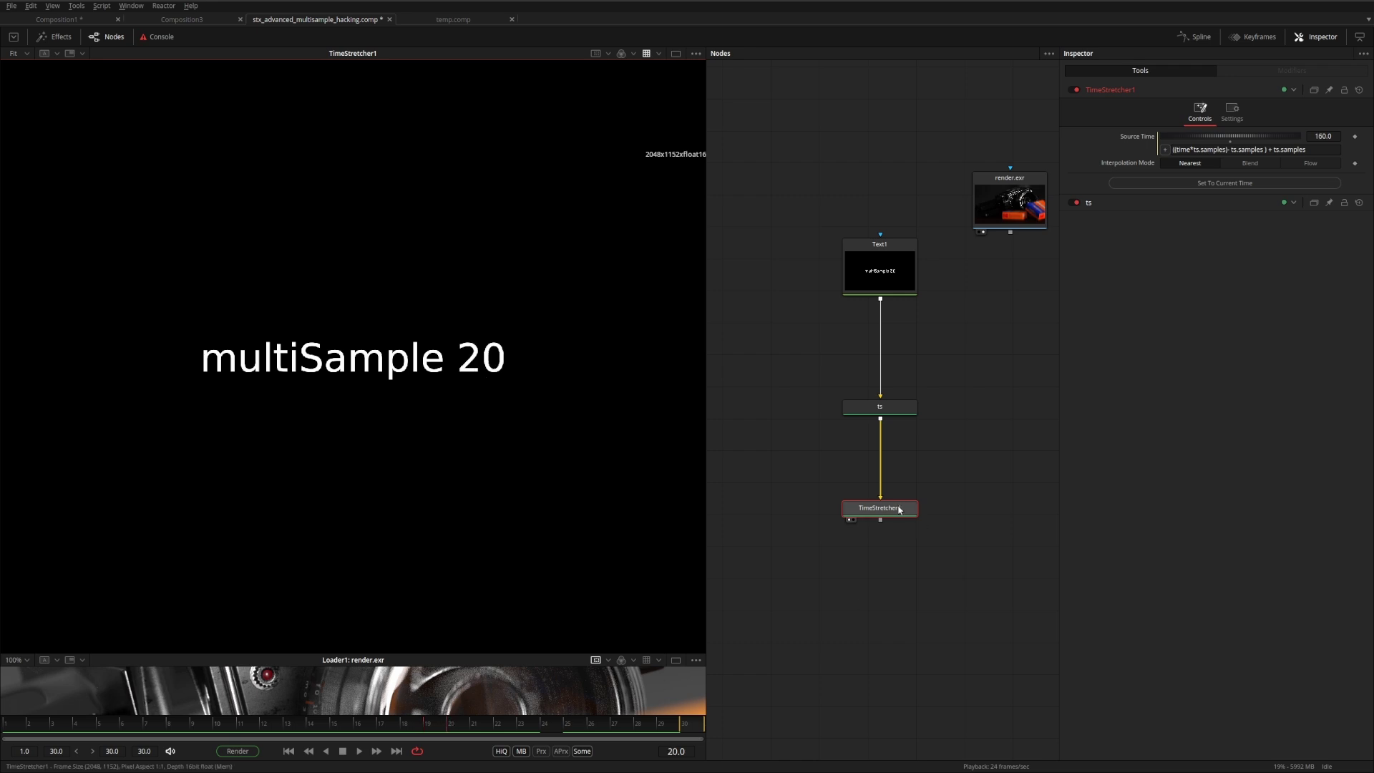
Move TimeStretcher1 farther down the flow and insert a DVE node between ts and it
mouse_move(900, 509)
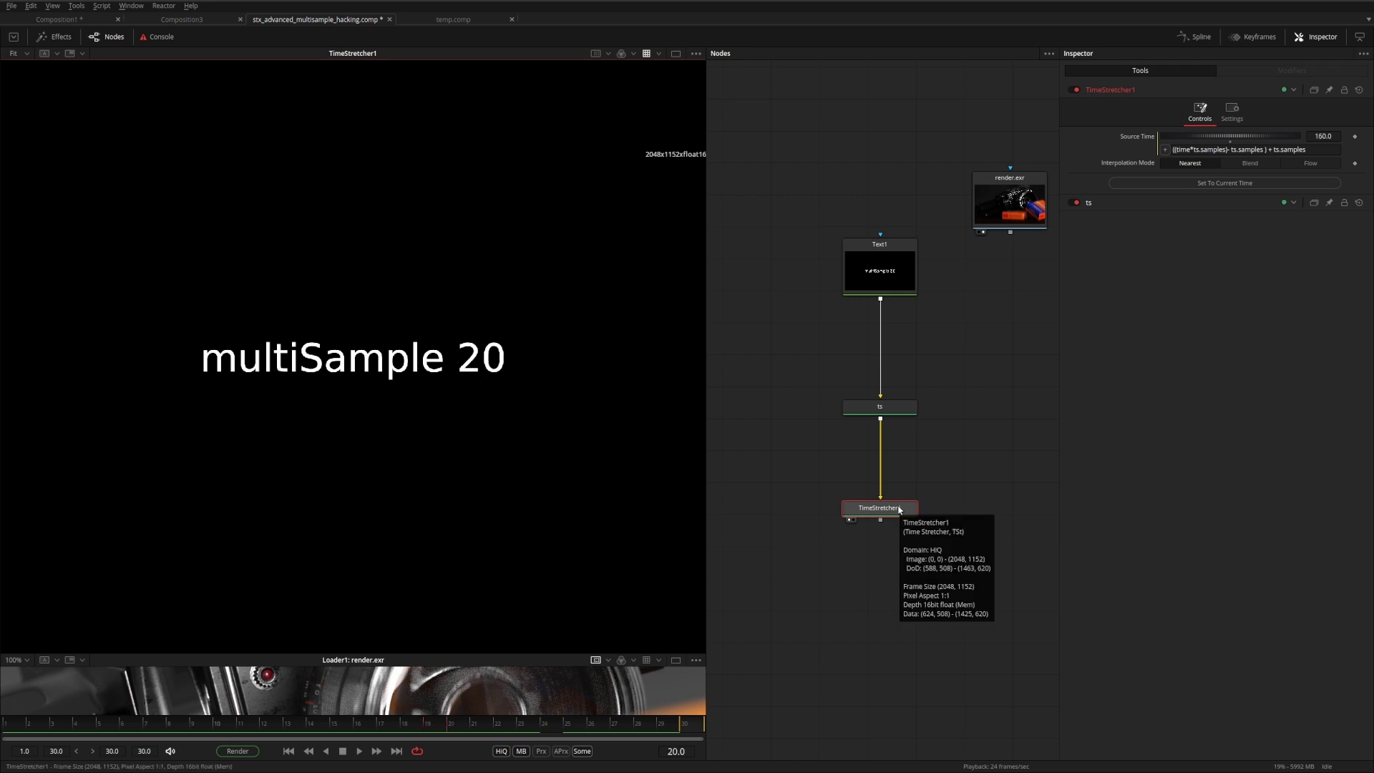
left_click_drag(899, 509, 899, 637)
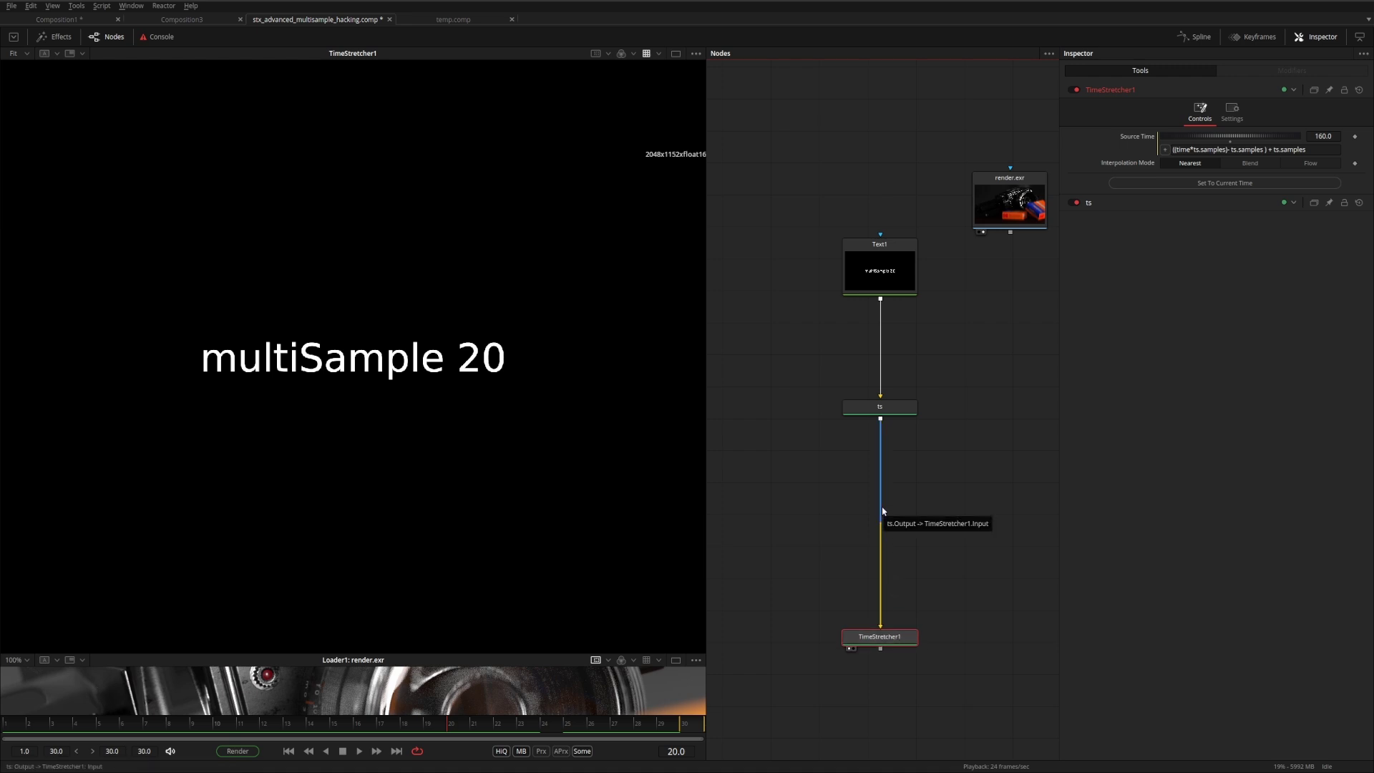
left_click(880, 408)
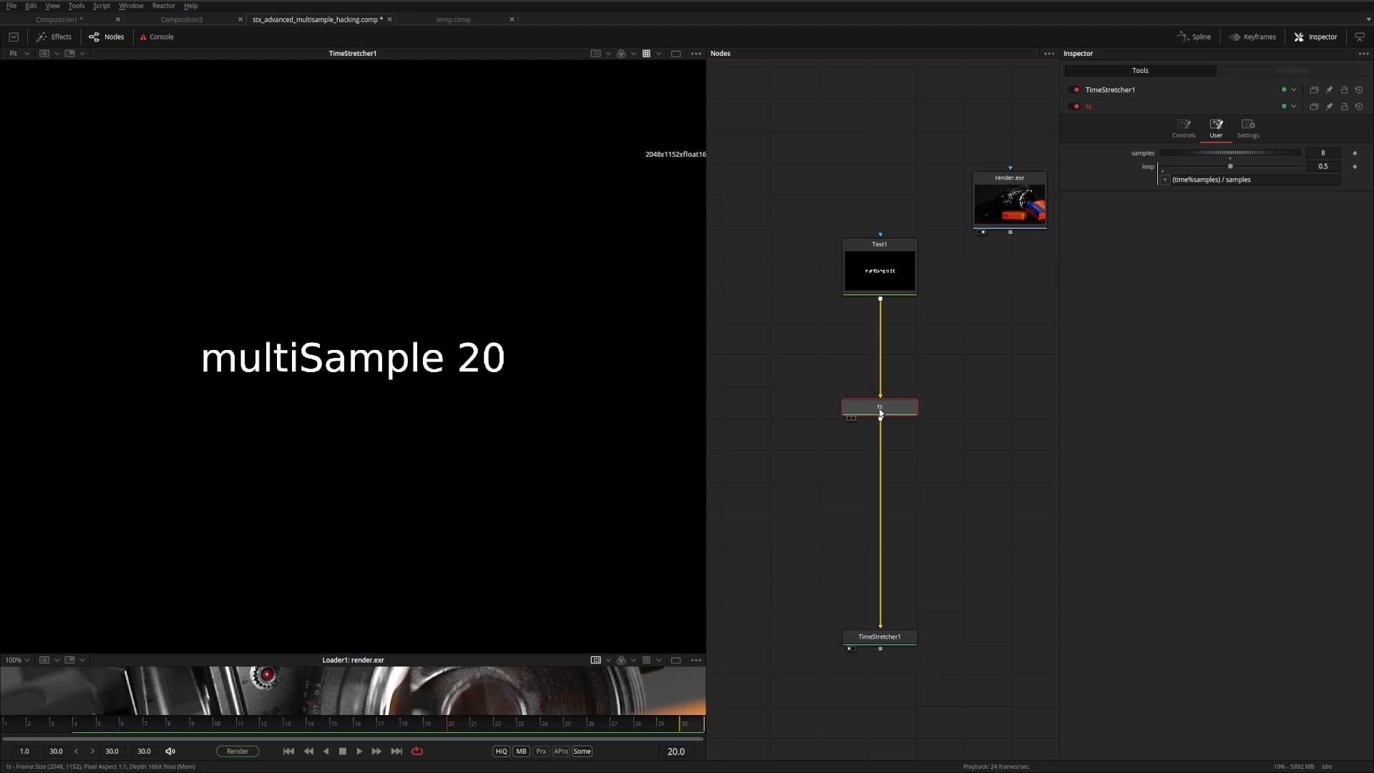
key("shift+space")
type("dve")
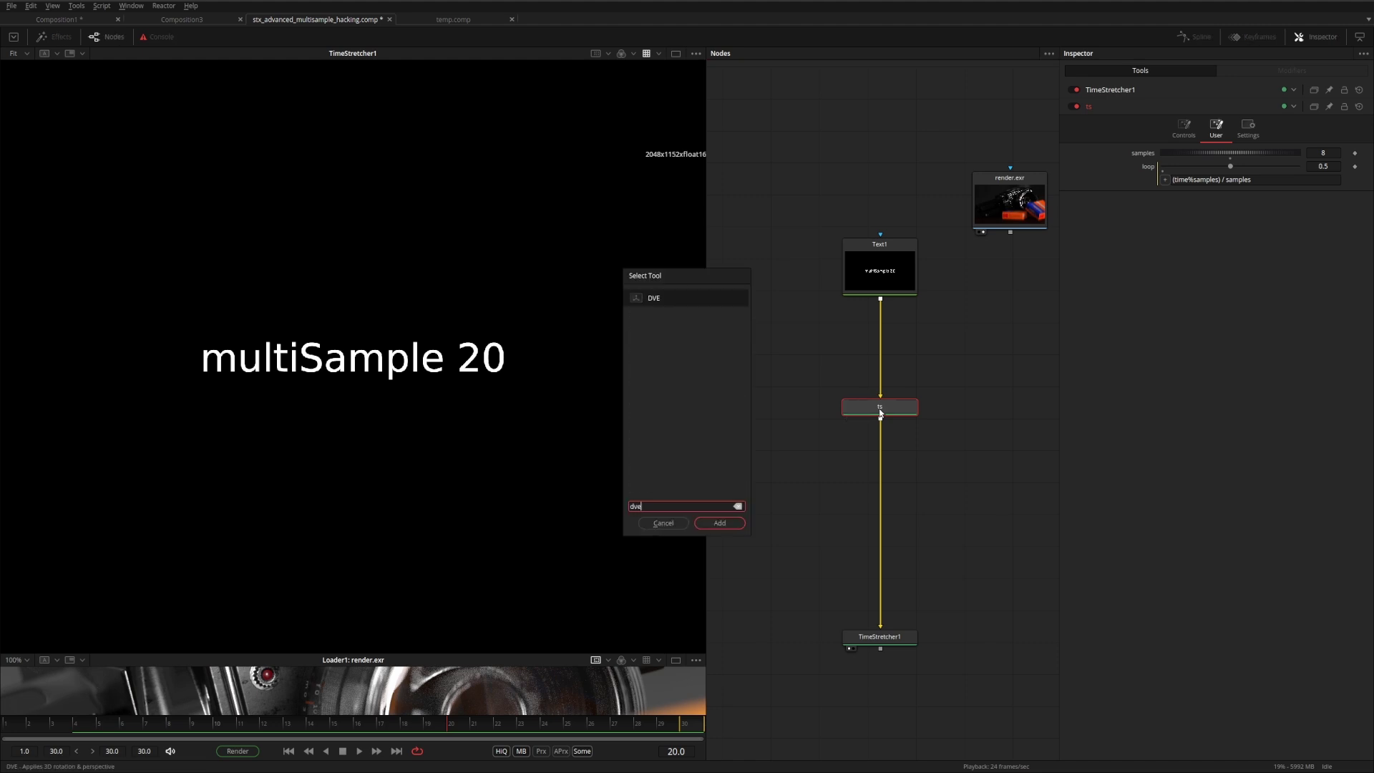
key("Return")
left_click_drag(902, 439, 901, 485)
Set Text1's image size to 1024 wide by 512 high
left_click(880, 269, "ctrl")
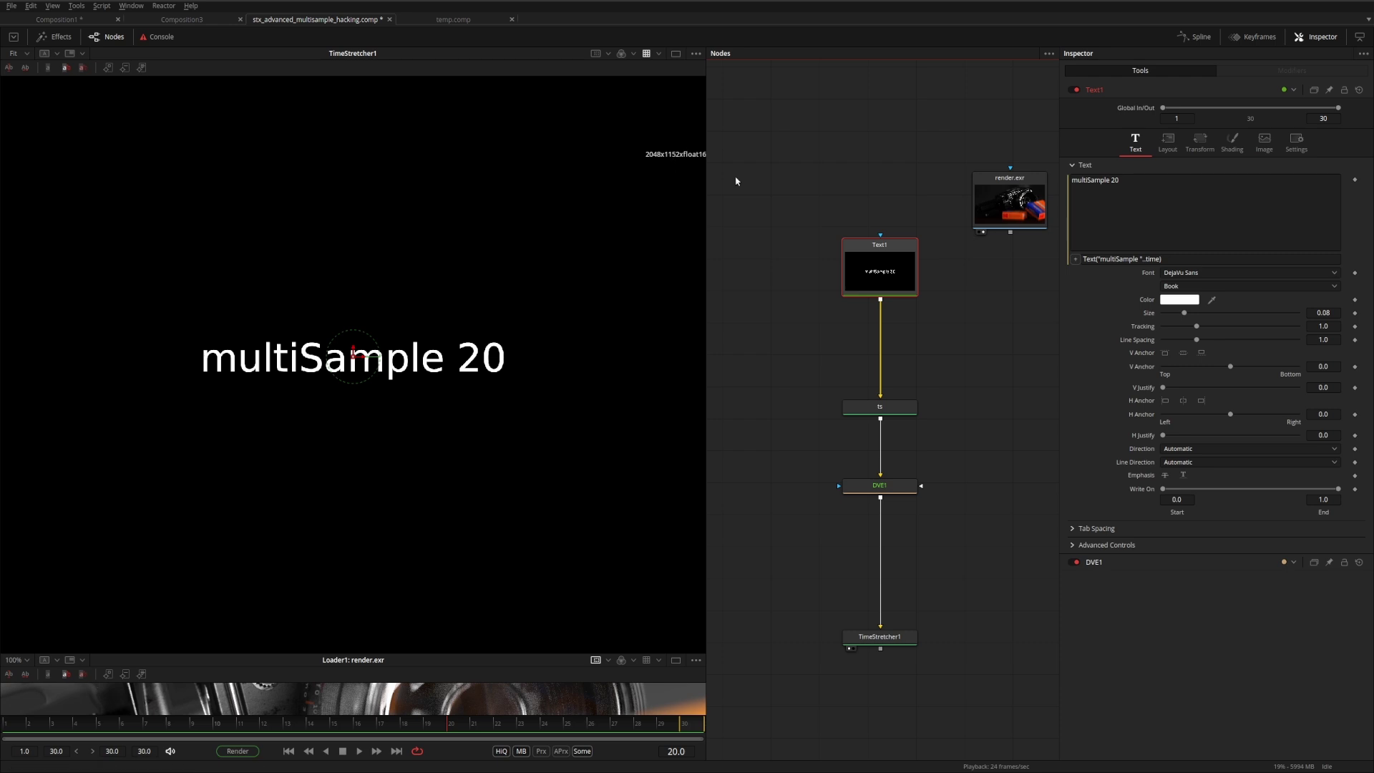
left_click(1264, 141)
left_click(1334, 199)
double_click(1334, 199)
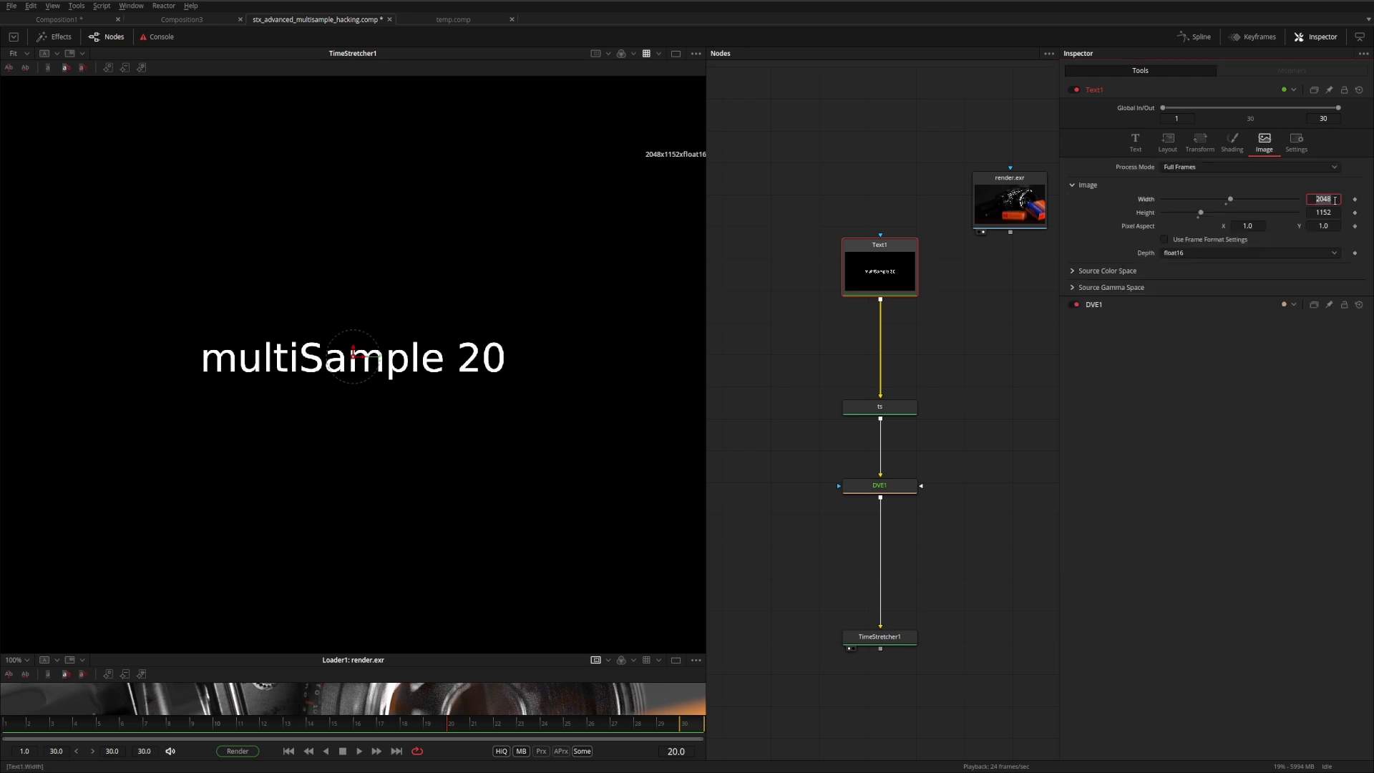
type("1024")
key("Return")
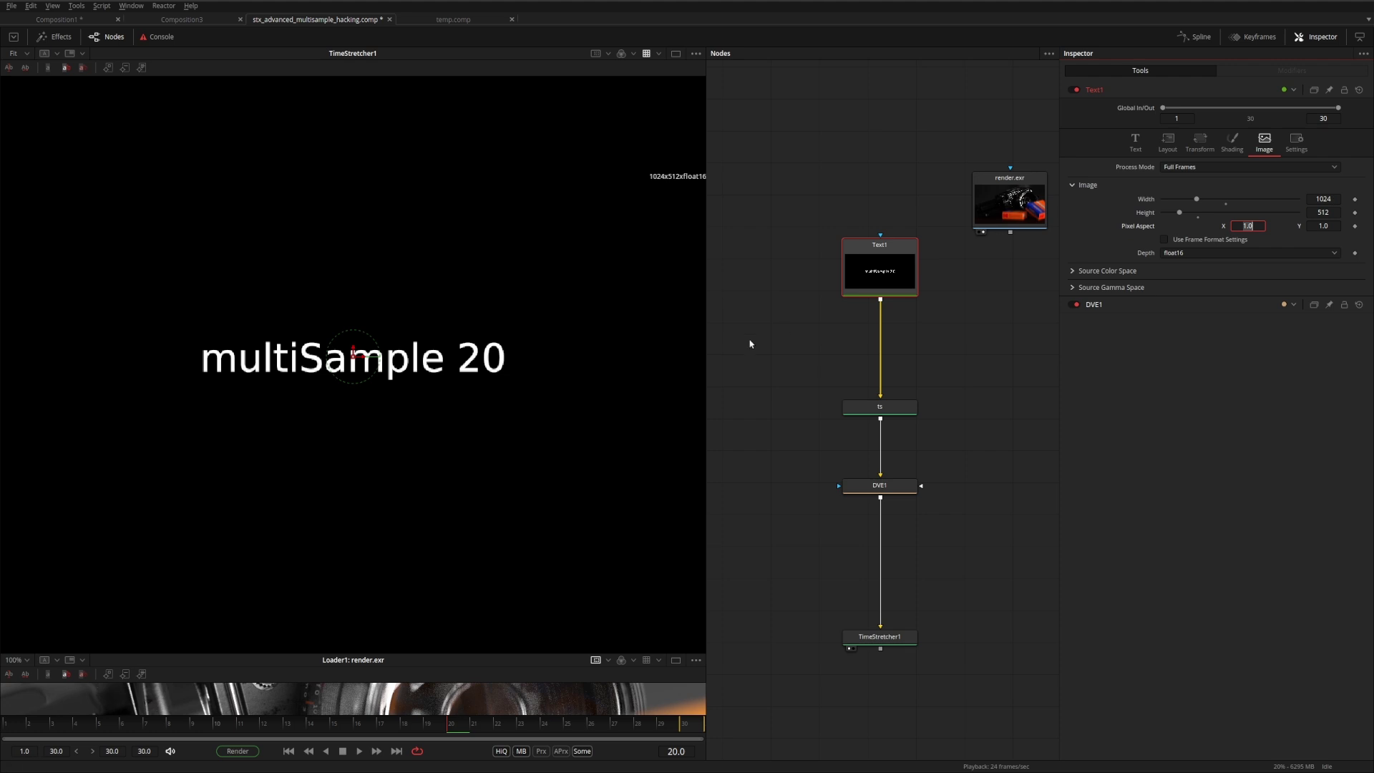
Drive DVE1's Z rotation with an expression based on ts.loop
left_click(1134, 306)
mouse_move(1184, 242)
left_mouse_down()
mouse_move(1216, 252)
mouse_move(1183, 252)
left_mouse_up()
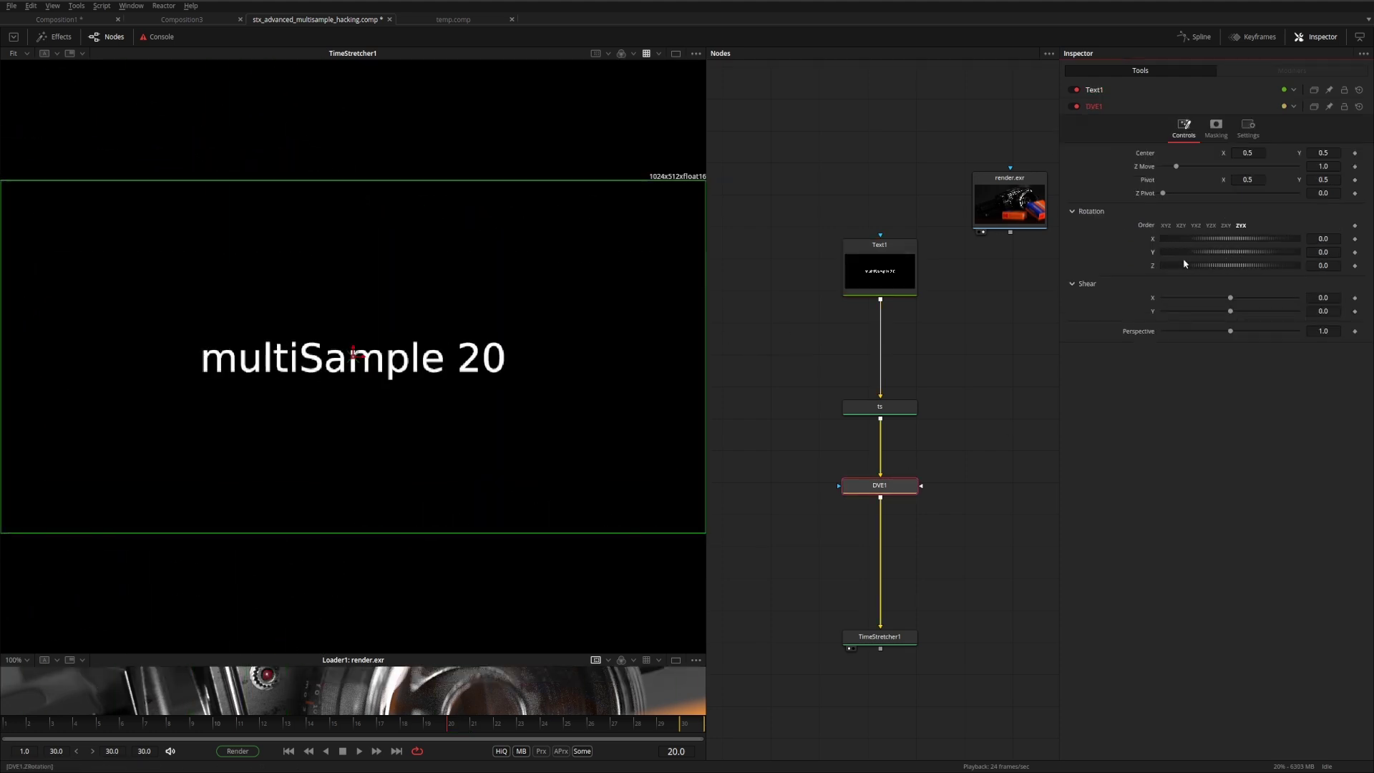
left_click(900, 408)
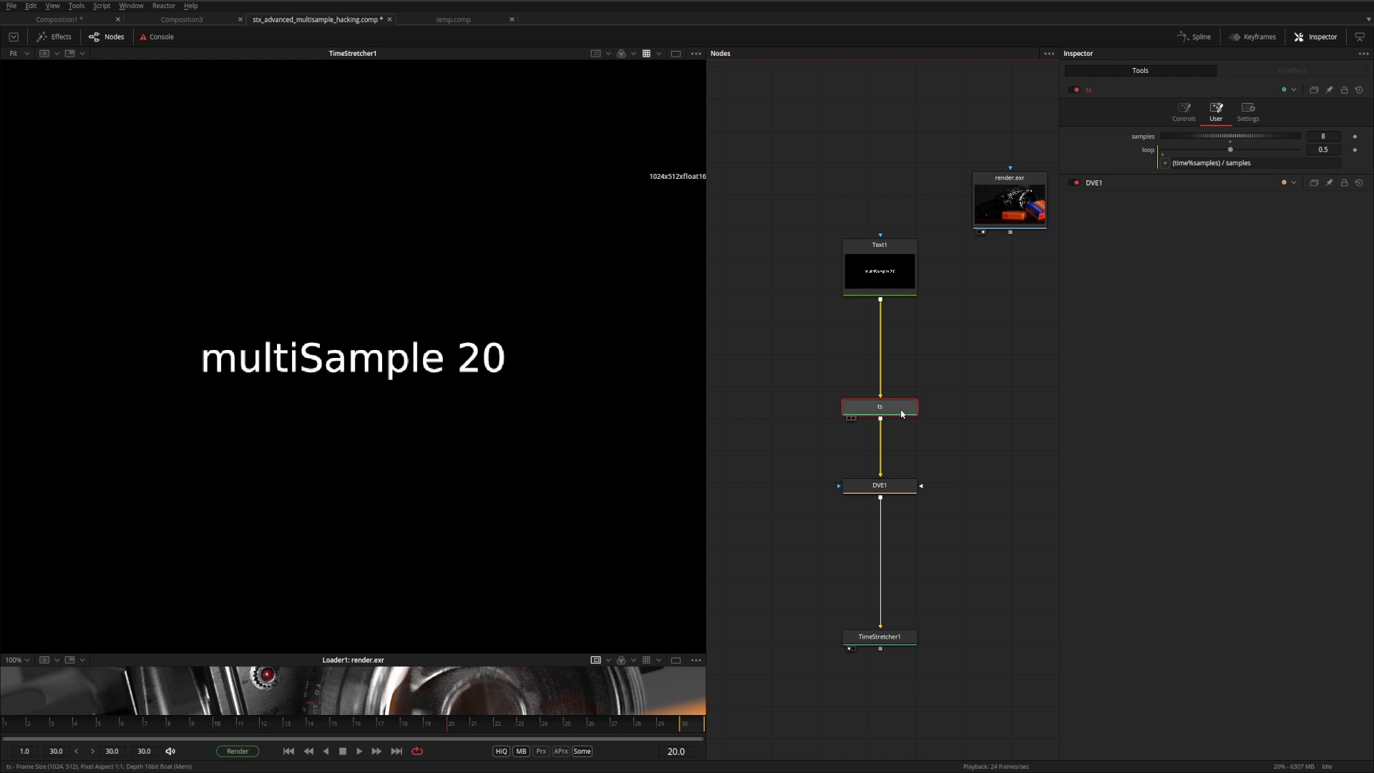
left_click(895, 484)
mouse_move(1182, 266)
left_mouse_down()
mouse_move(1216, 276)
mouse_move(1191, 272)
left_mouse_up()
right_click(1191, 266)
left_click(1215, 324)
type("ts.loop")
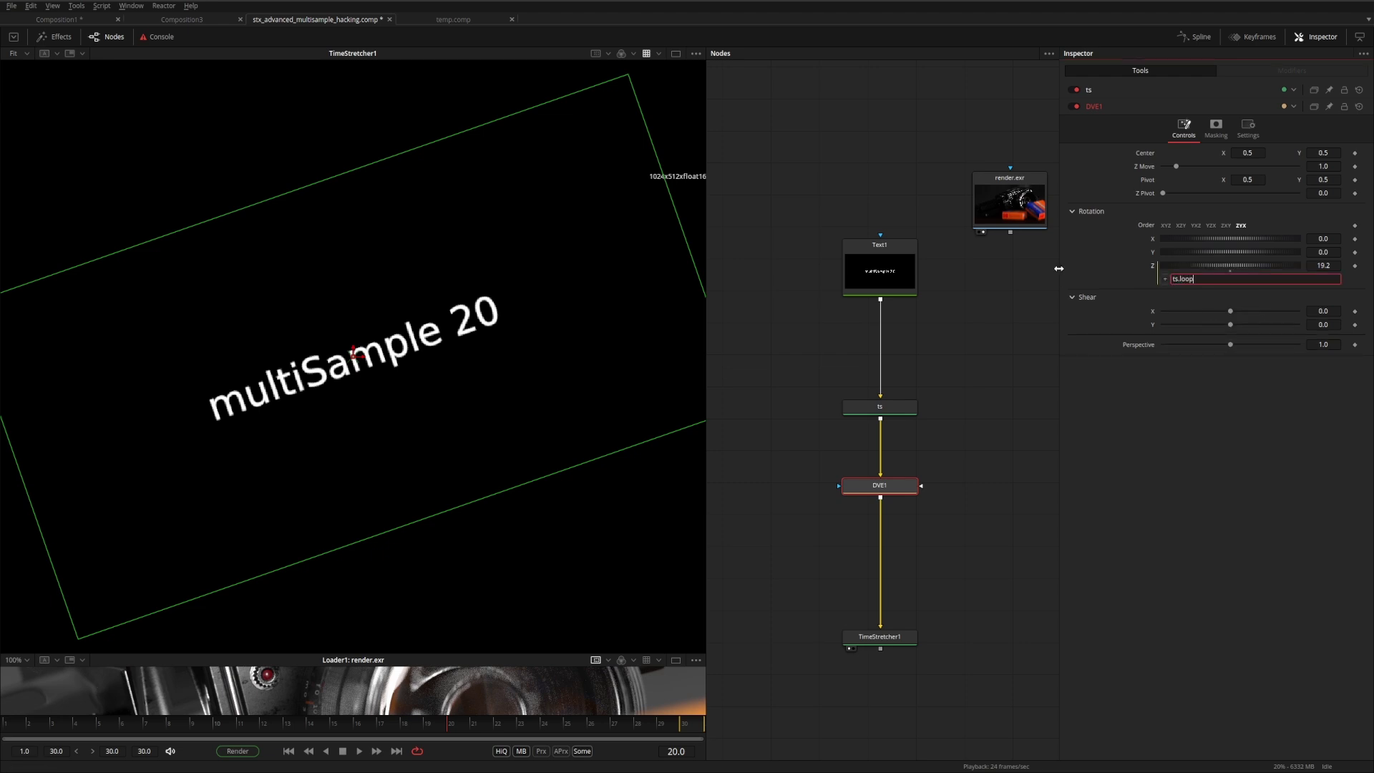
key("Tab")
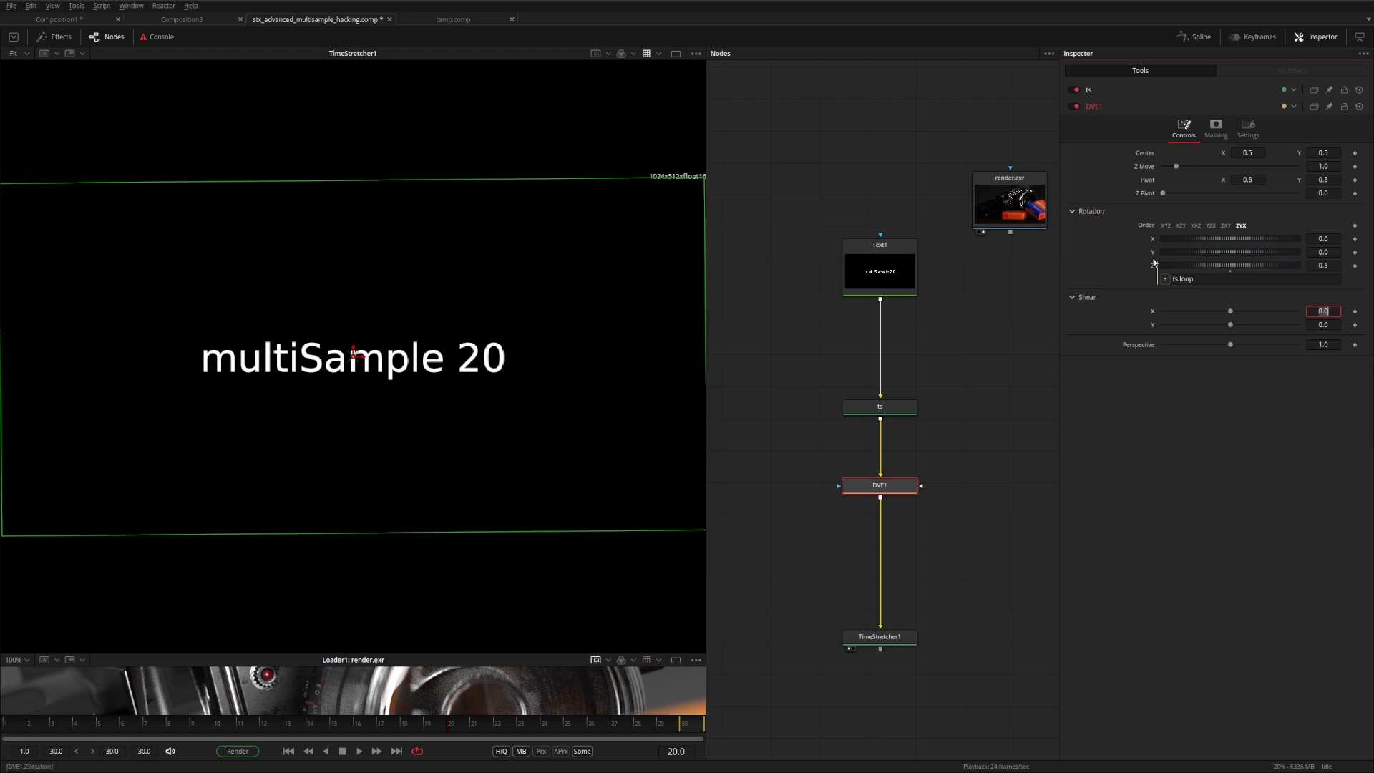
left_click(1207, 280)
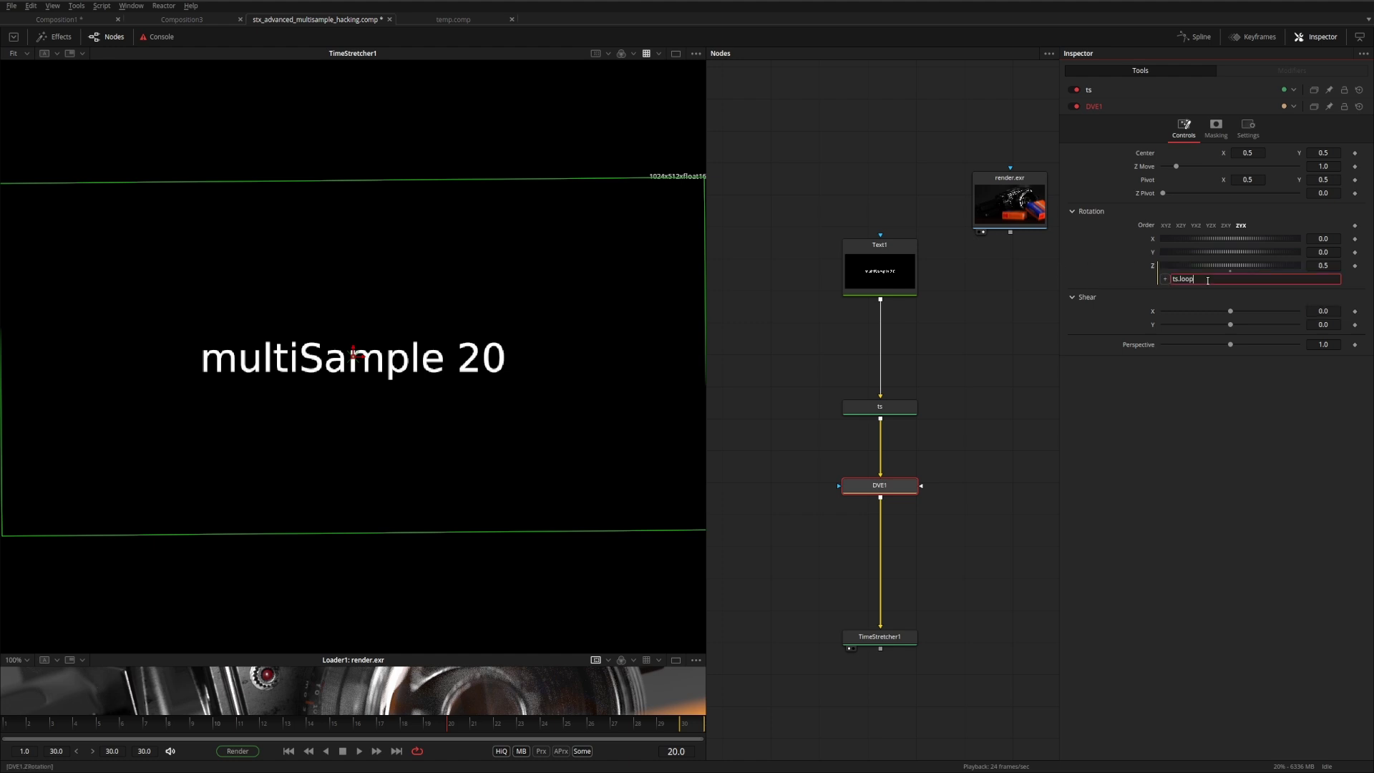
key("Tab")
left_click(457, 470)
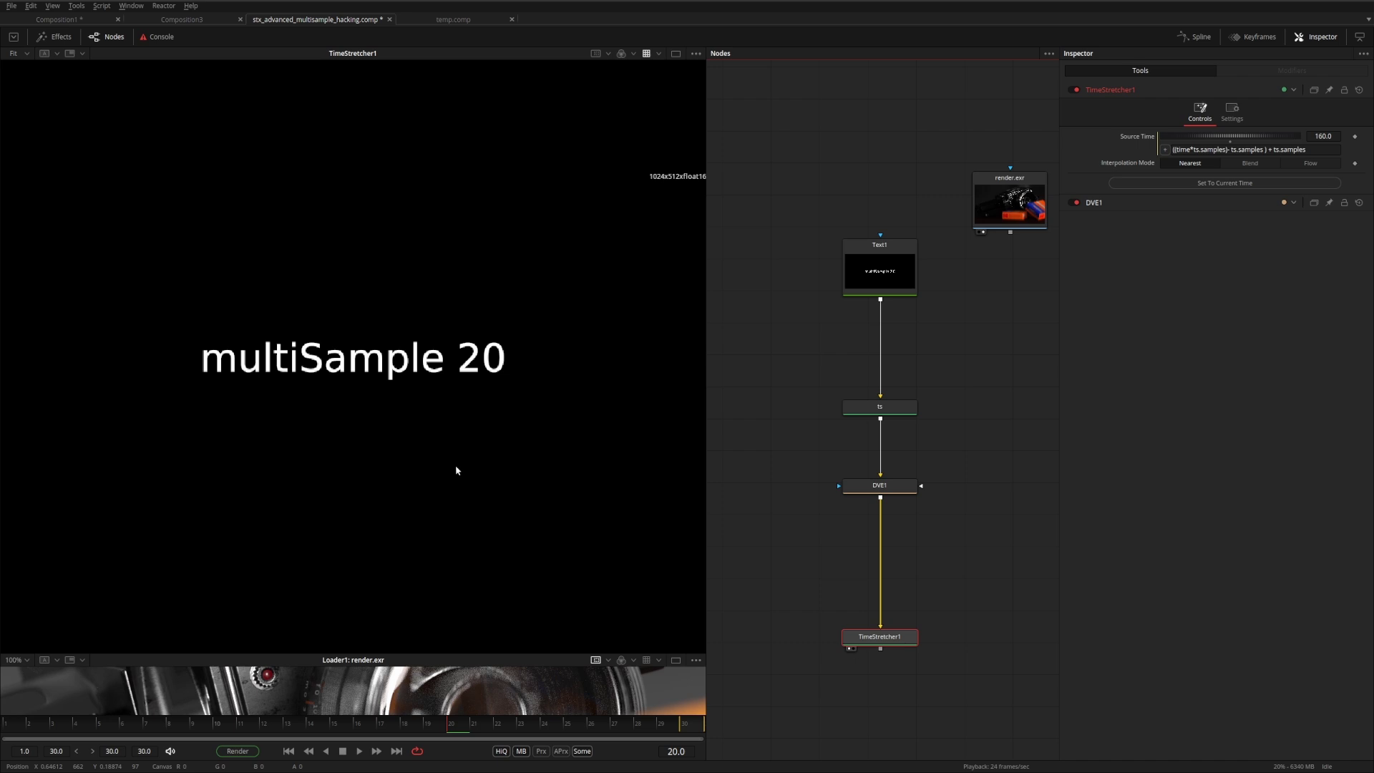
Add an Echo node and insert it between DVE1 and TimeStretcher1
left_click(823, 535)
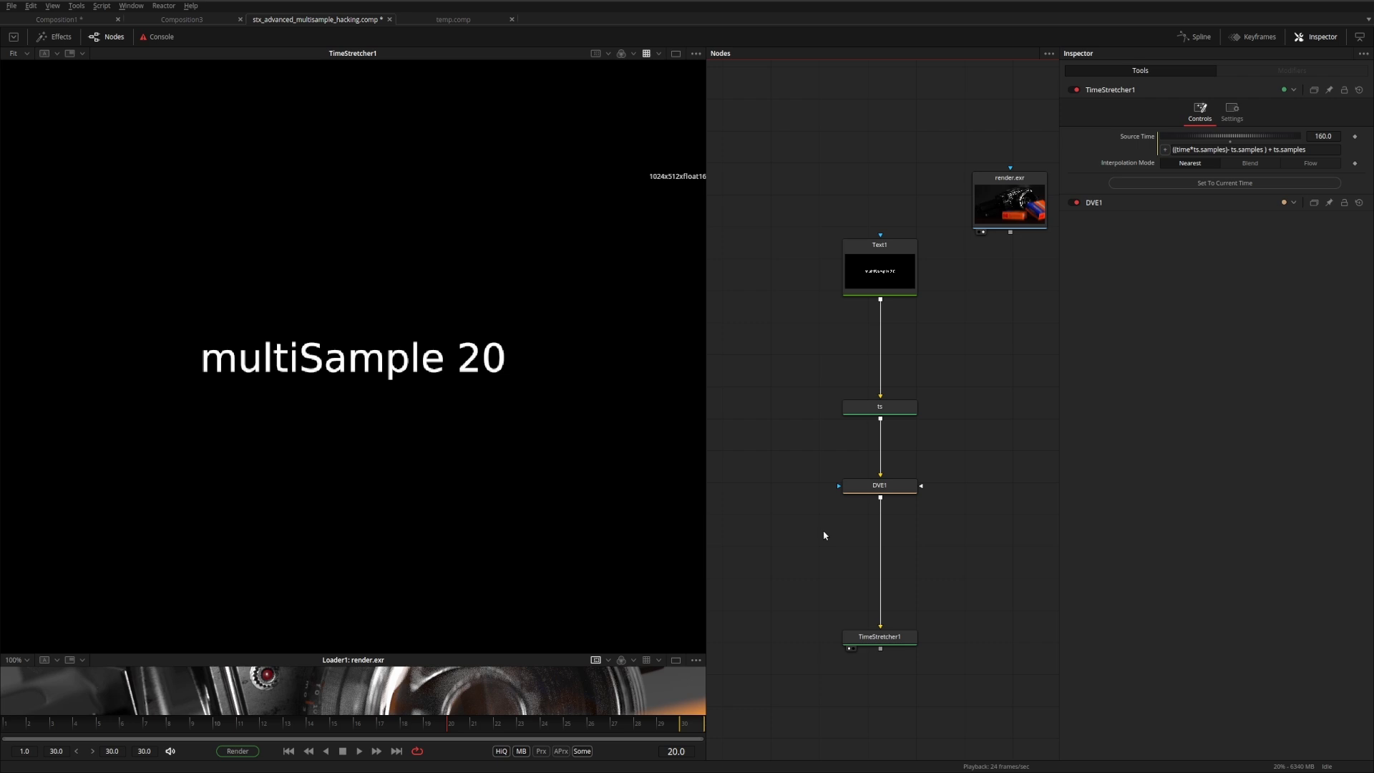
key("shift+space")
type("echo")
key("Return")
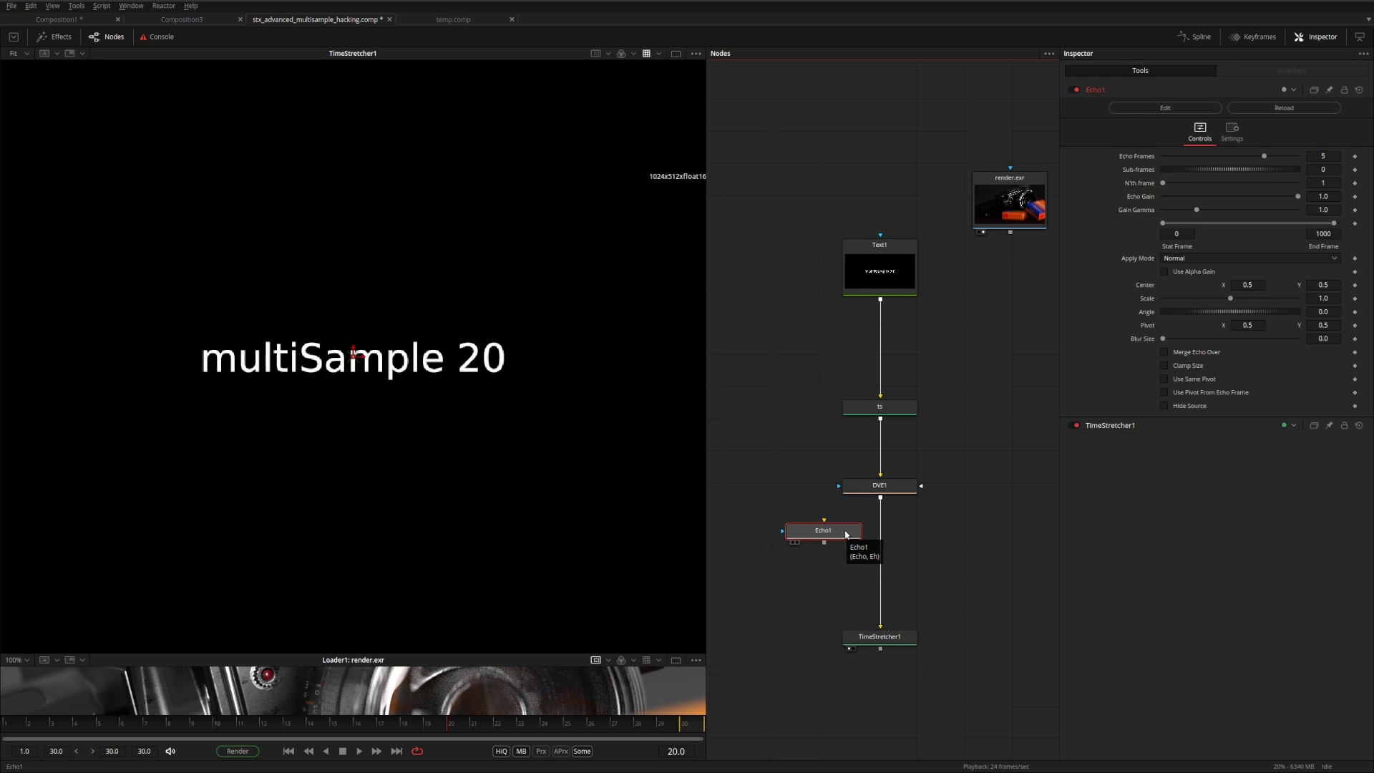
left_click_drag(846, 534, 882, 553)
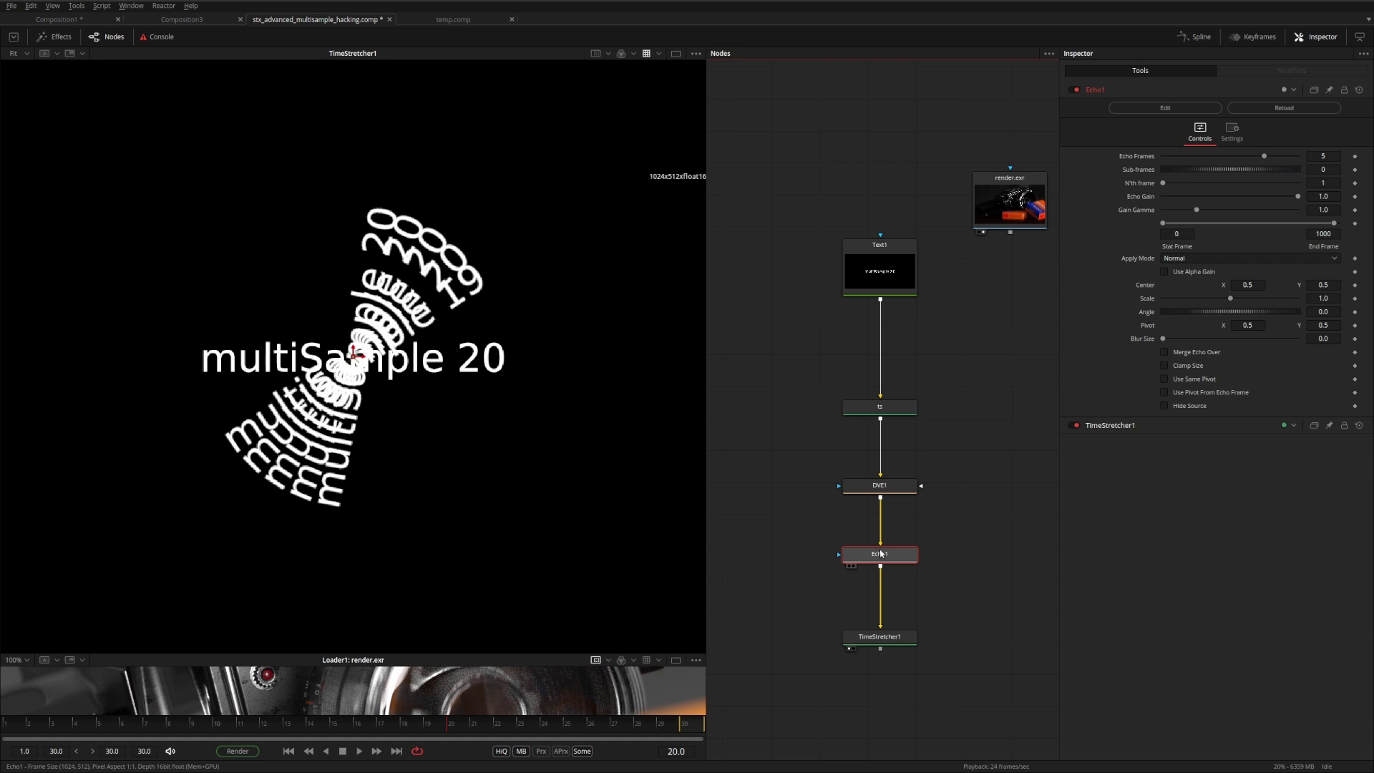
Drive the Echo node's Echo Frames with the expression ts.samples
left_click_drag(1263, 156, 1230, 156)
right_click(1232, 157)
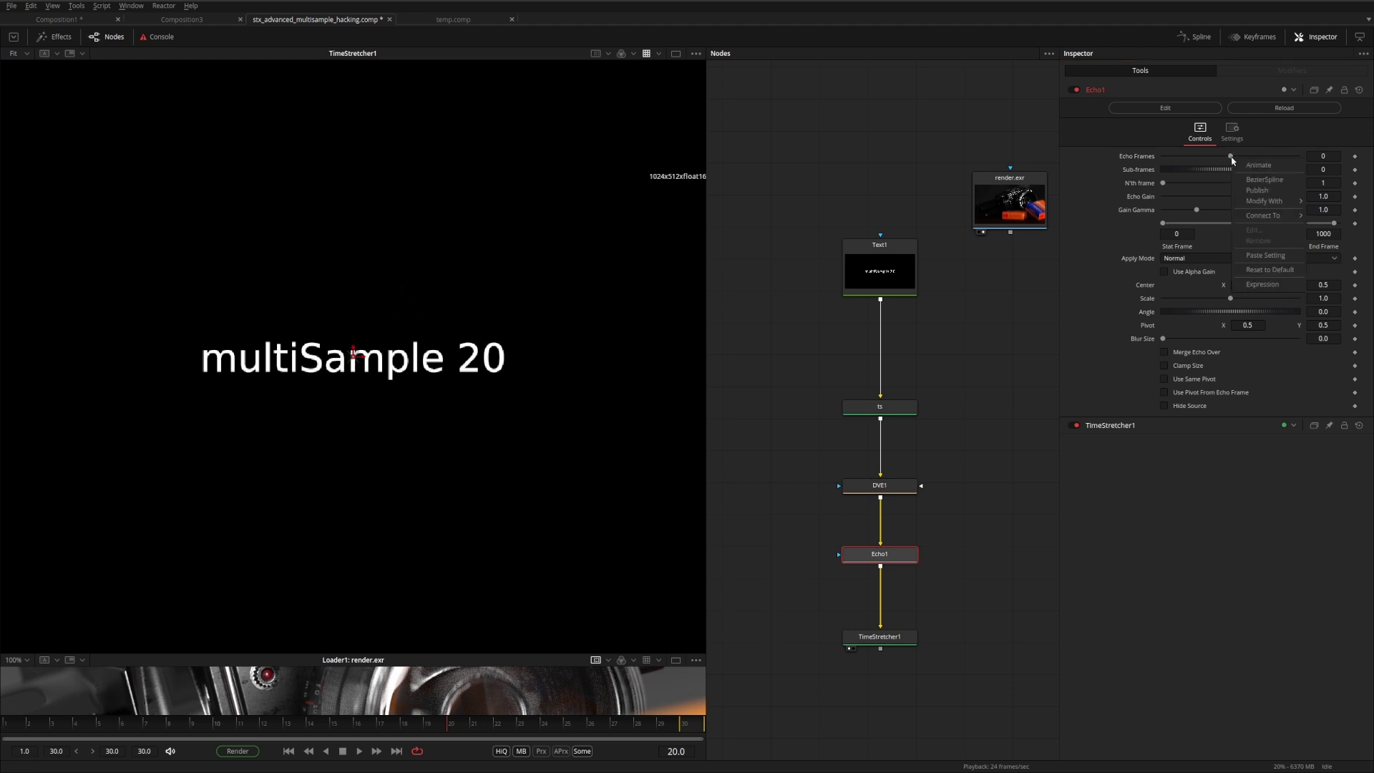
left_click(1252, 286)
type("ts.")
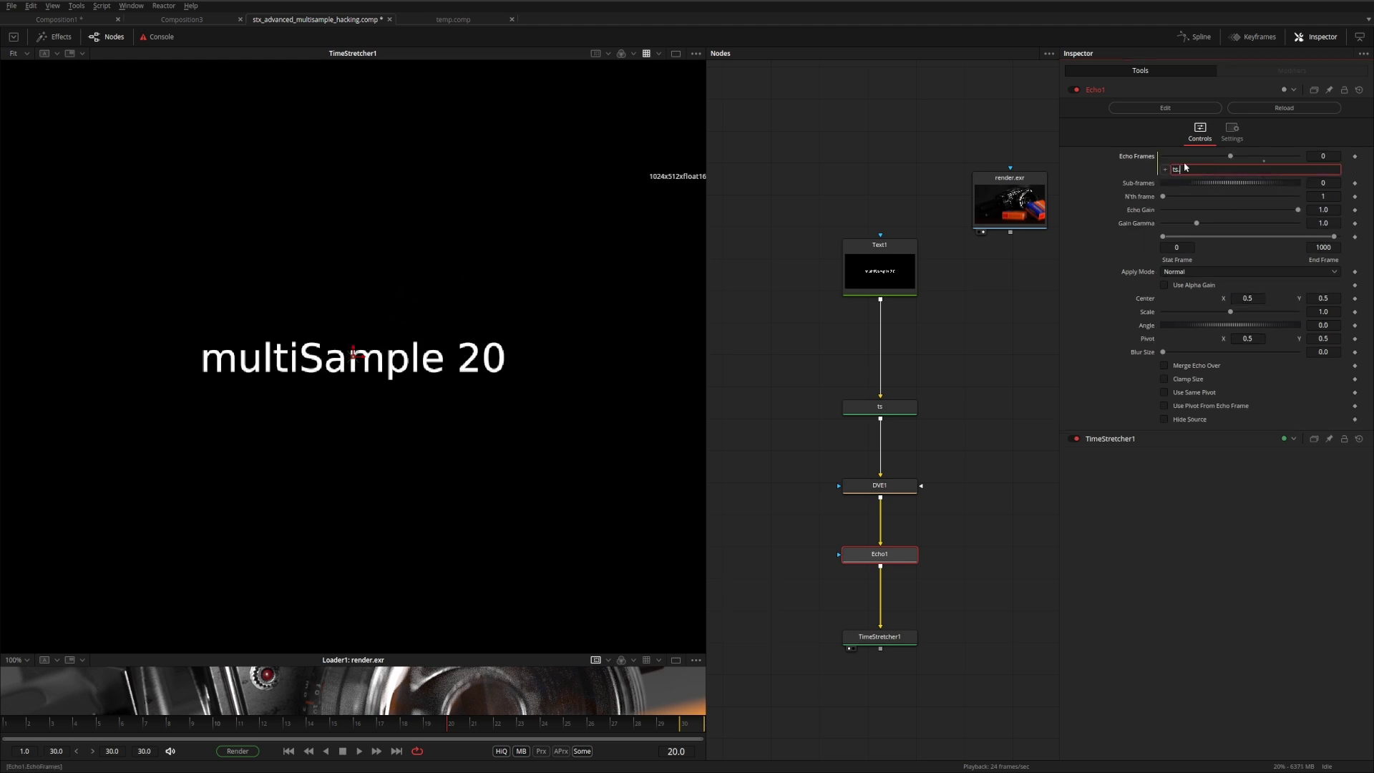
type("samples")
key("Tab")
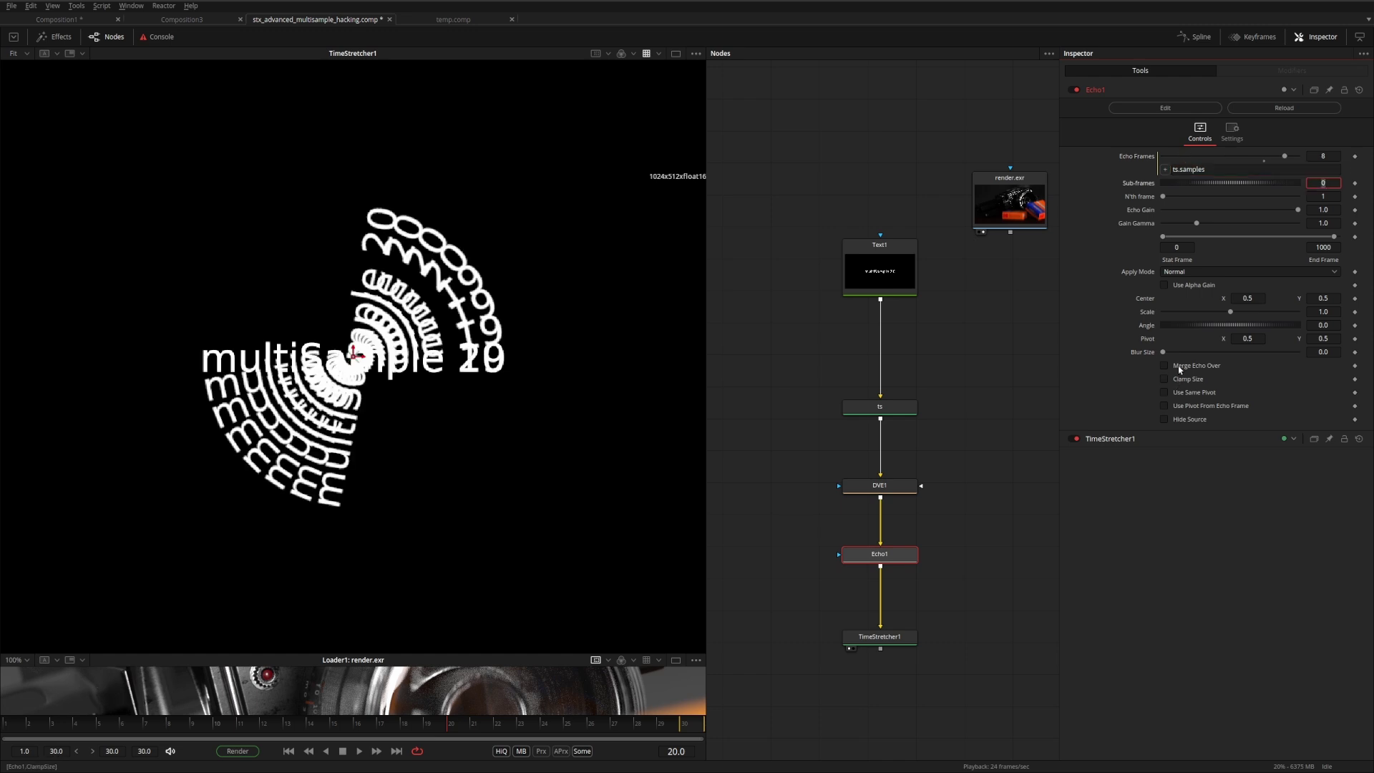
Hide the source in Echo1 and set the ts node's samples to 32
left_click(1188, 422)
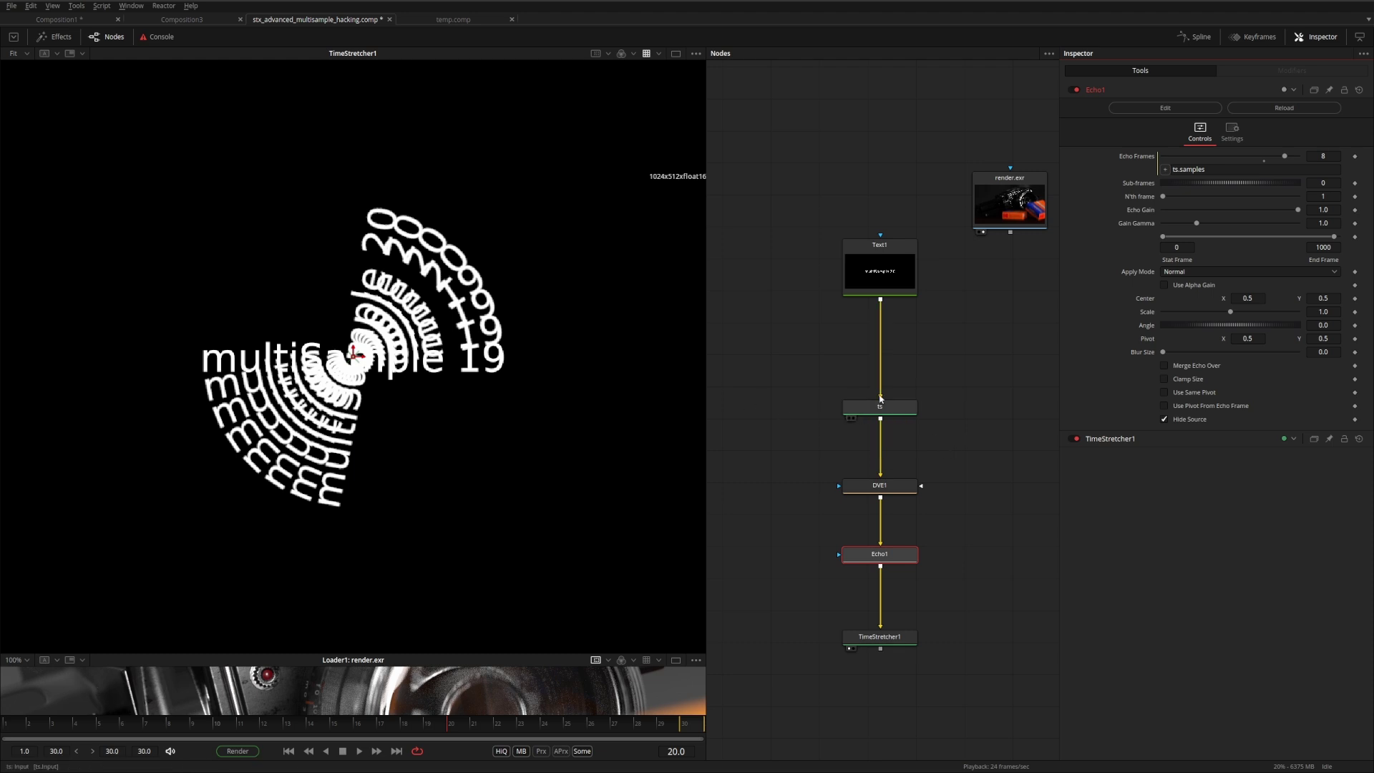
left_click(863, 413)
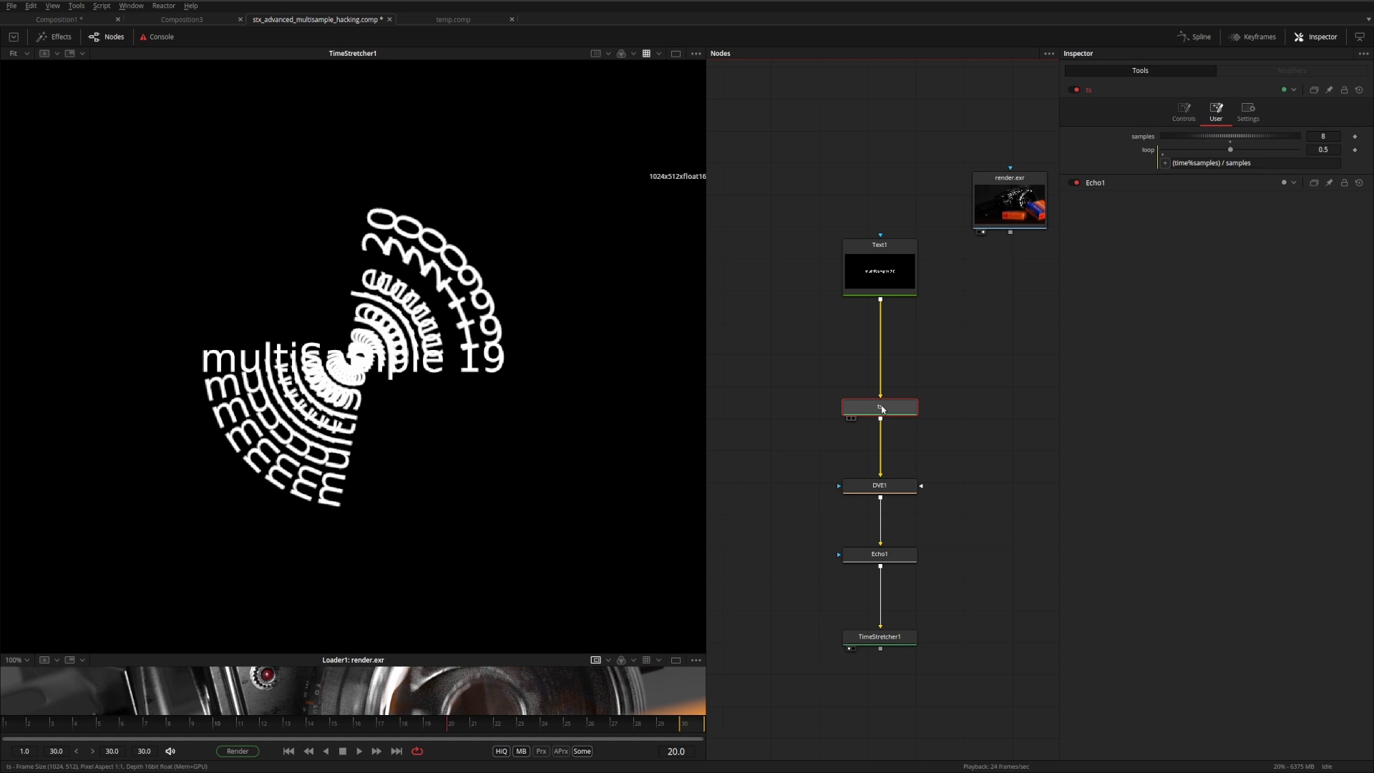
left_click(1272, 139)
left_click_drag(1215, 144, 1164, 143)
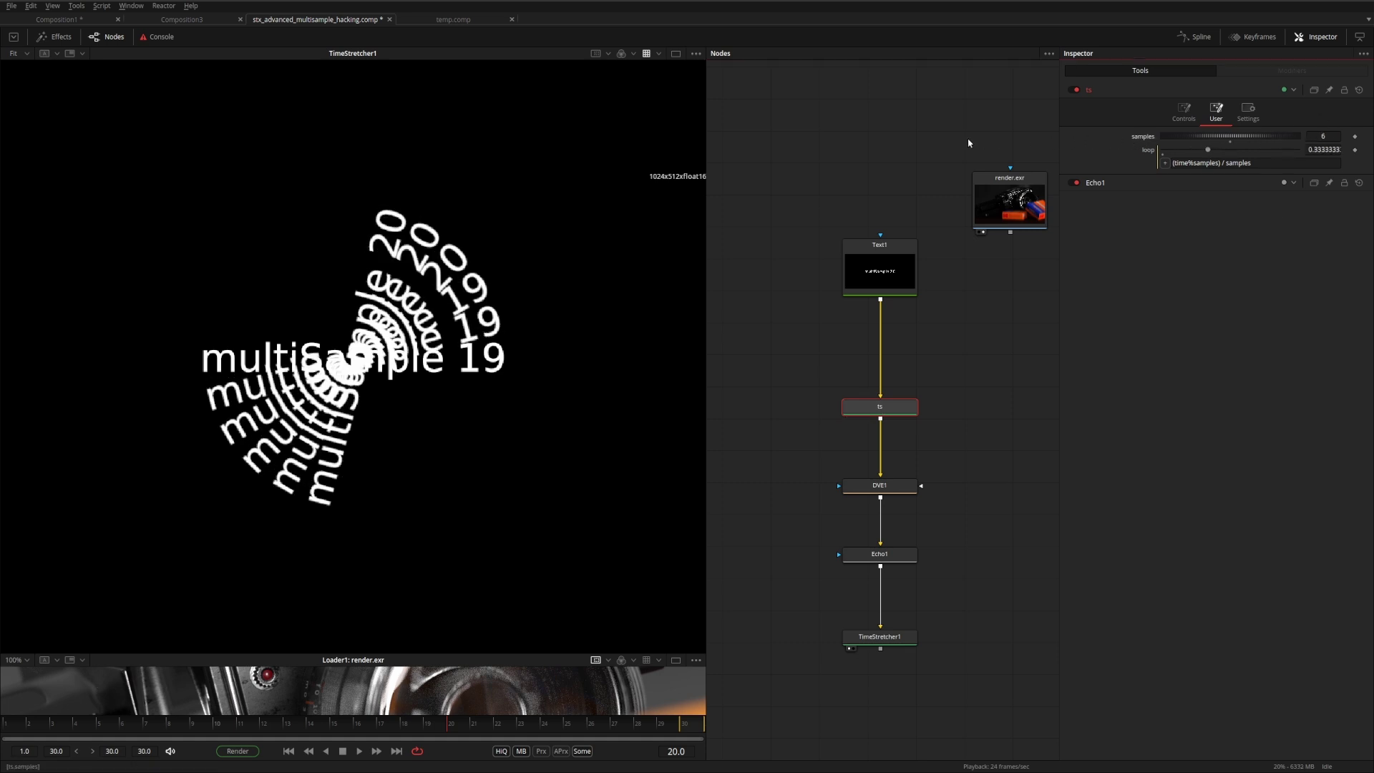
type("32")
key("Tab")
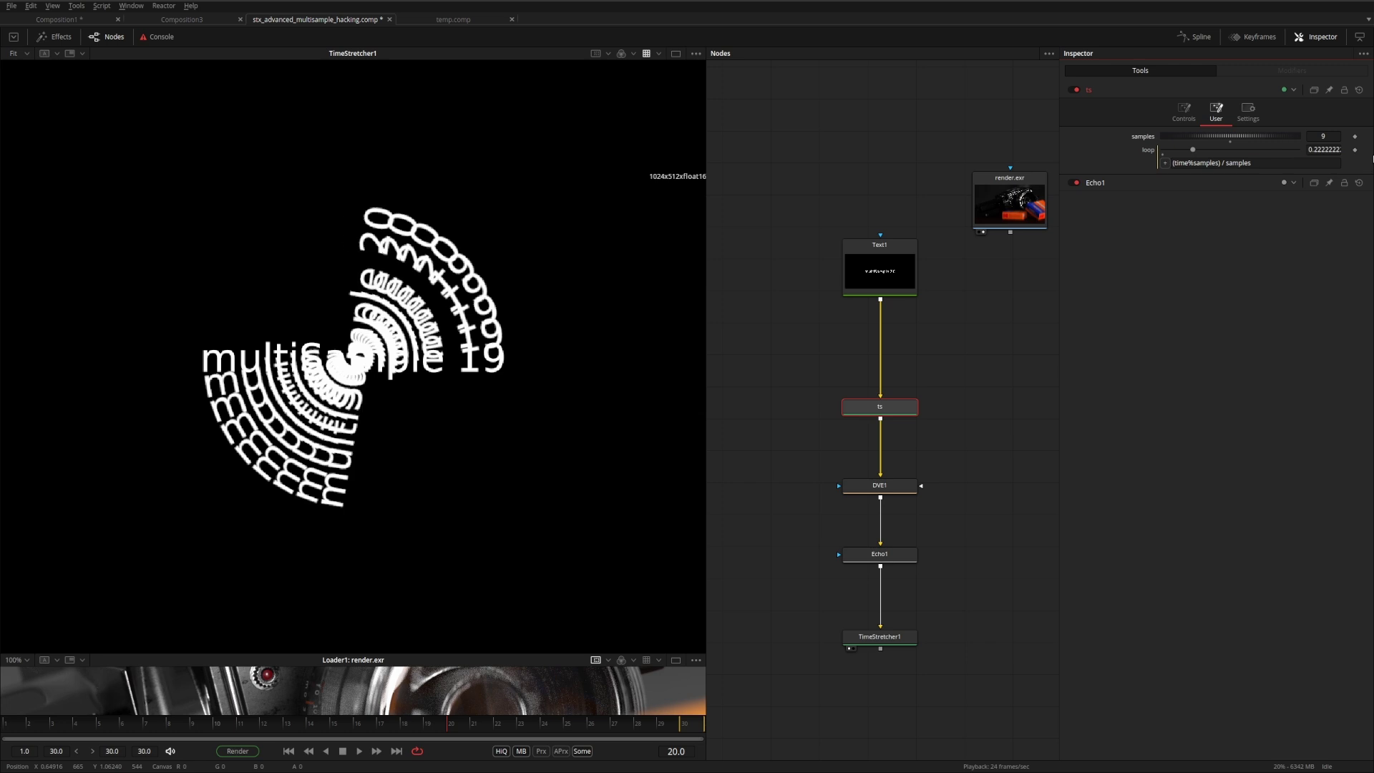
Drive DVE1's Y rotation with the expression ts.loop * 150
left_click(880, 486)
left_click(1173, 262)
left_click_drag(1172, 238, 1182, 243)
right_click(1182, 244)
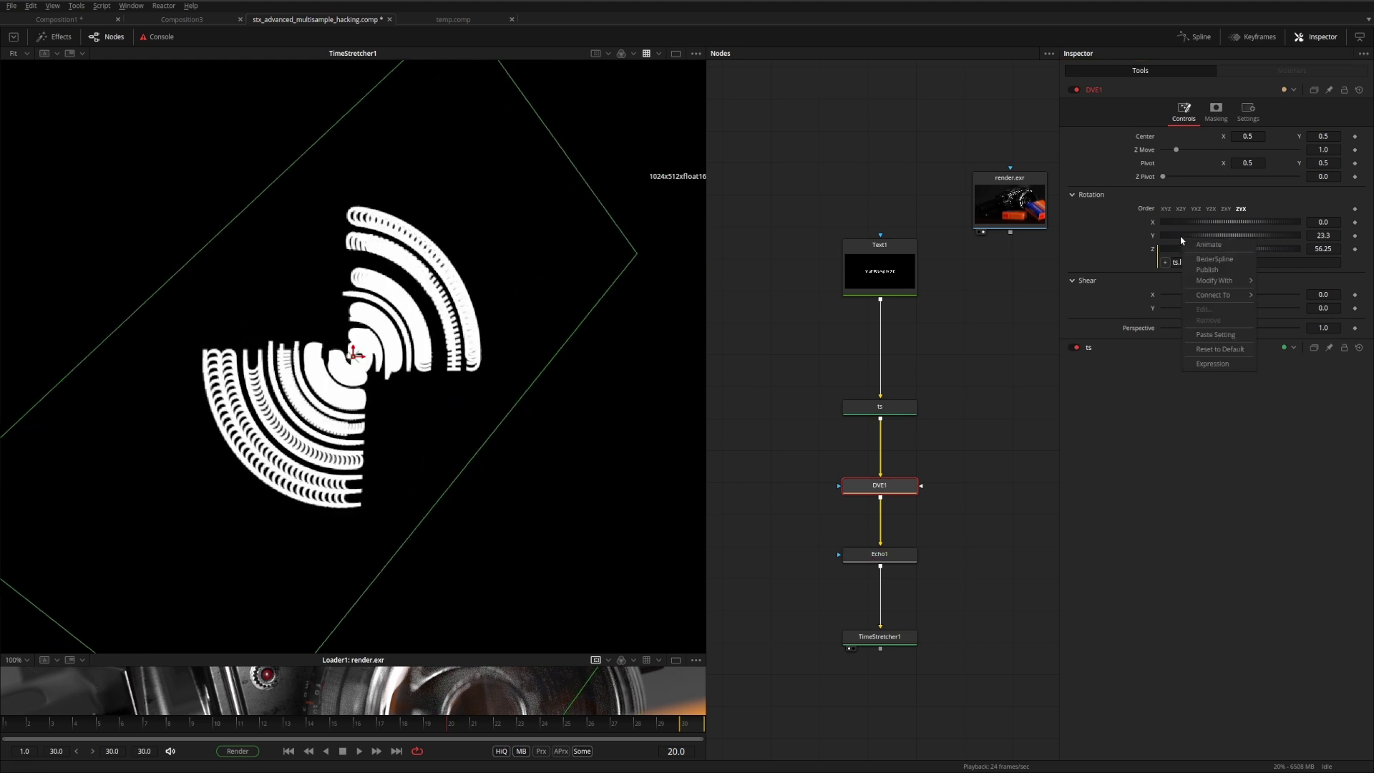
left_click(1209, 258)
type("ts.loop * 90")
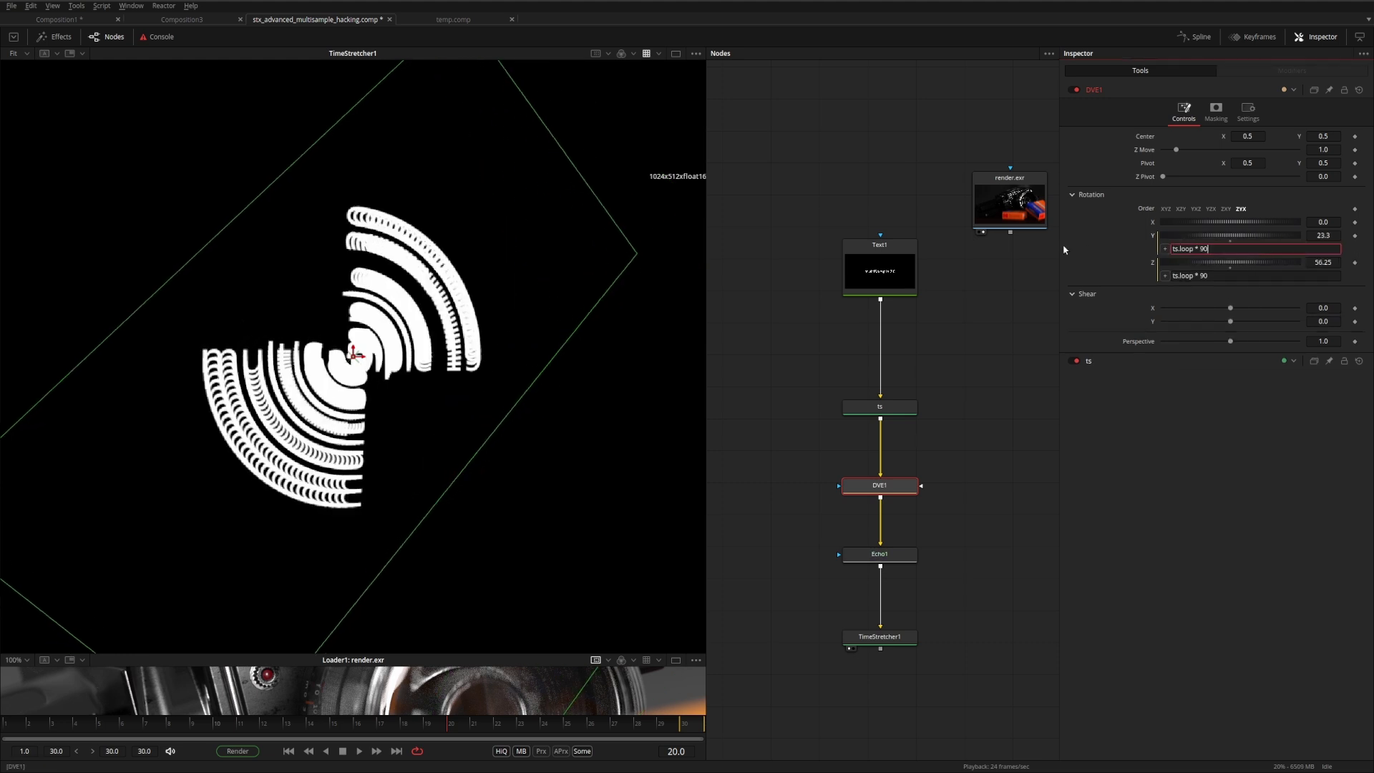
type("150")
key("Tab")
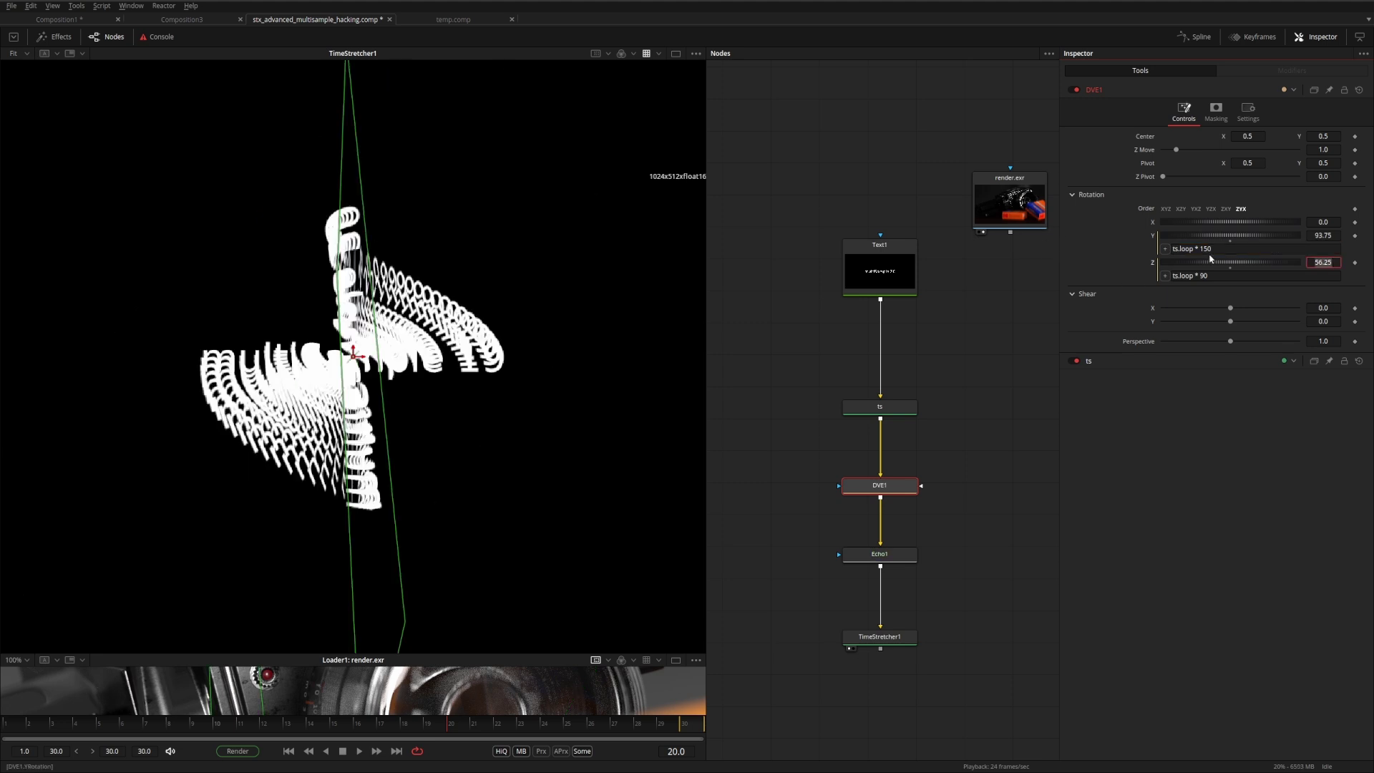
Drive DVE1's X rotation with the expression ts.loop * 200, reusing the Y rotation expression
key("shift+Tab")
key("ctrl+c")
right_click(1182, 222)
left_click(1210, 237)
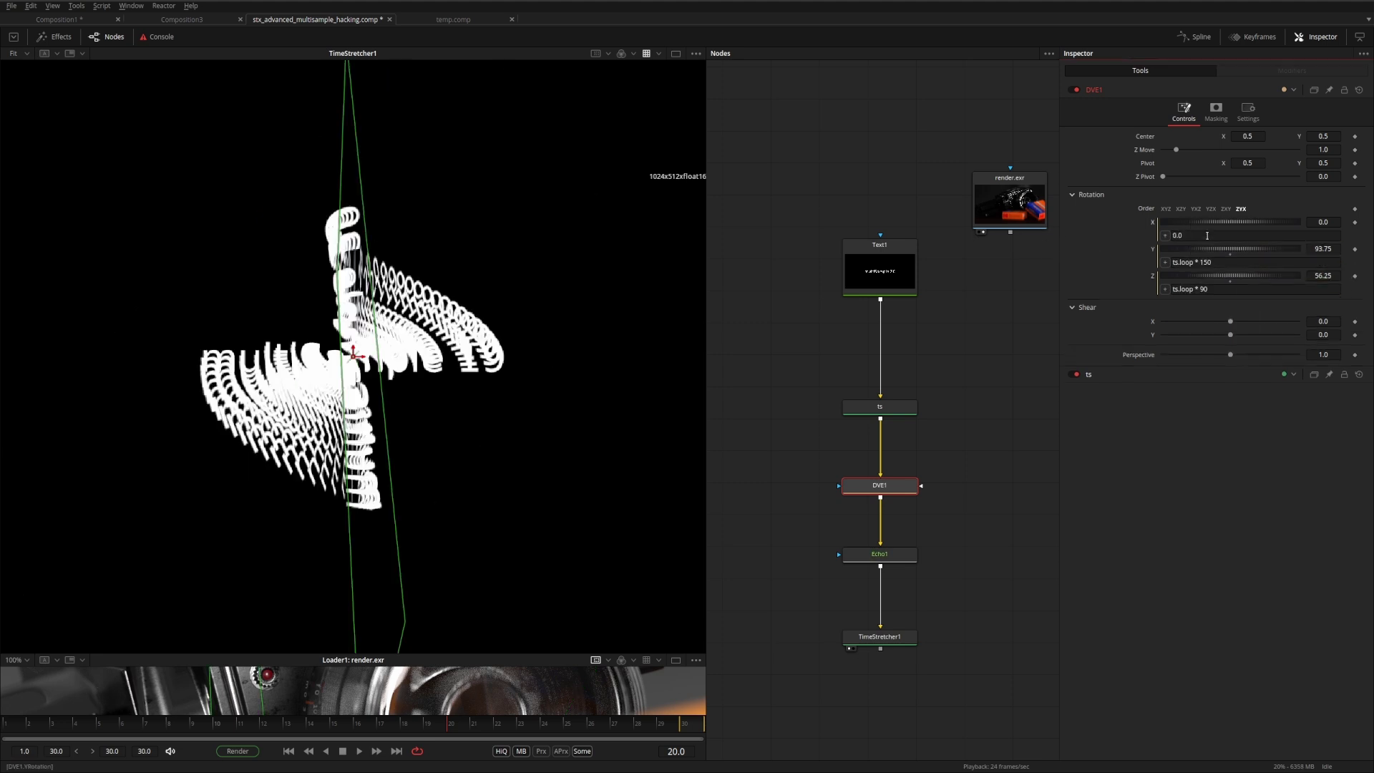
key("ctrl+v")
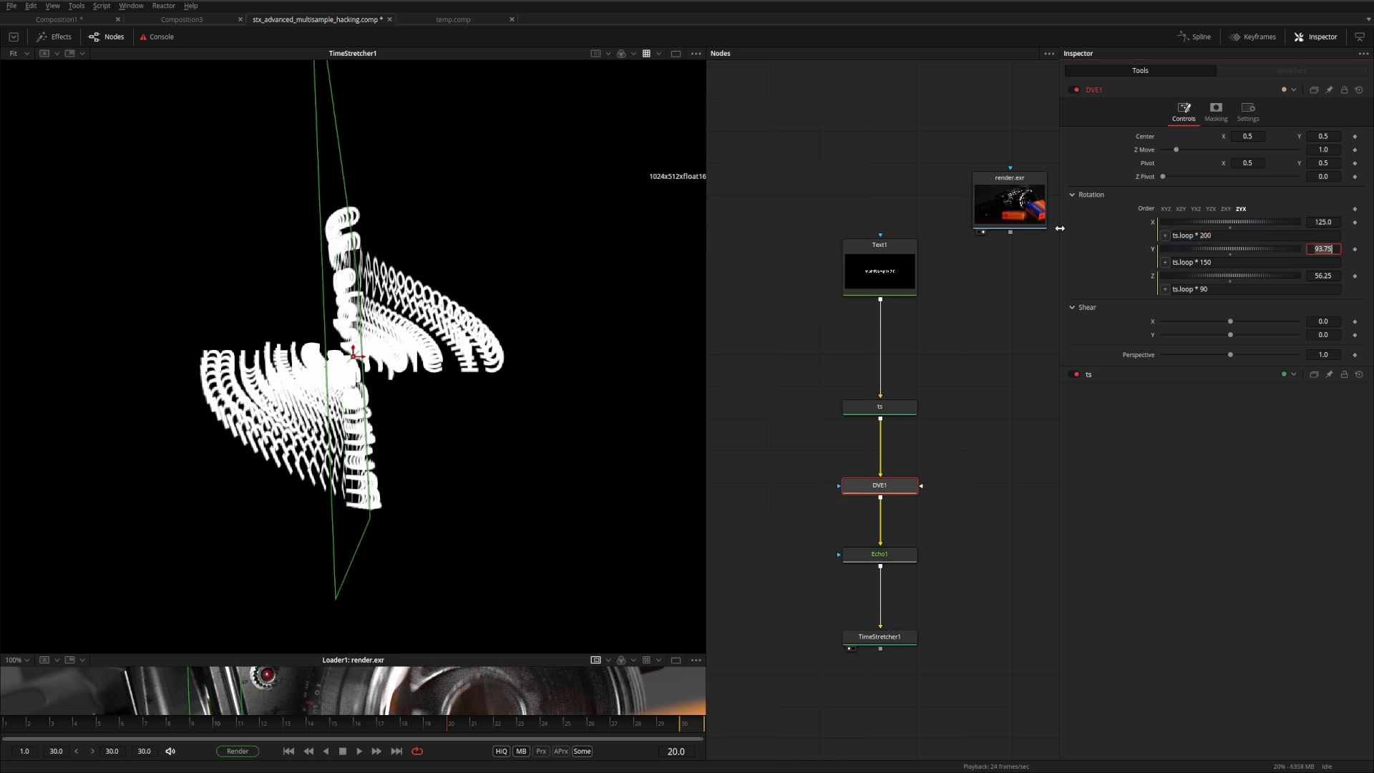
key("Return")
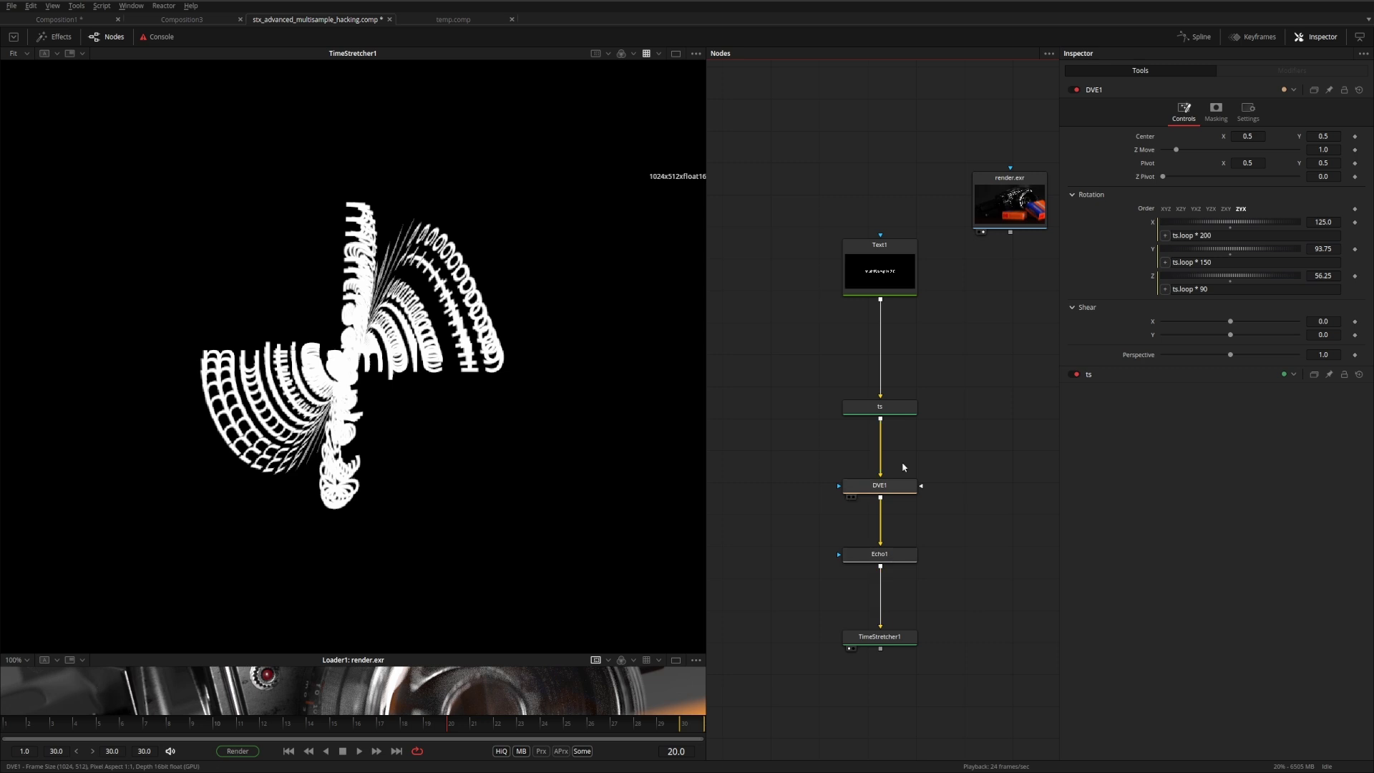
Set the ts node's samples to 8
left_click(898, 407)
left_click(1326, 152)
double_click(1328, 152)
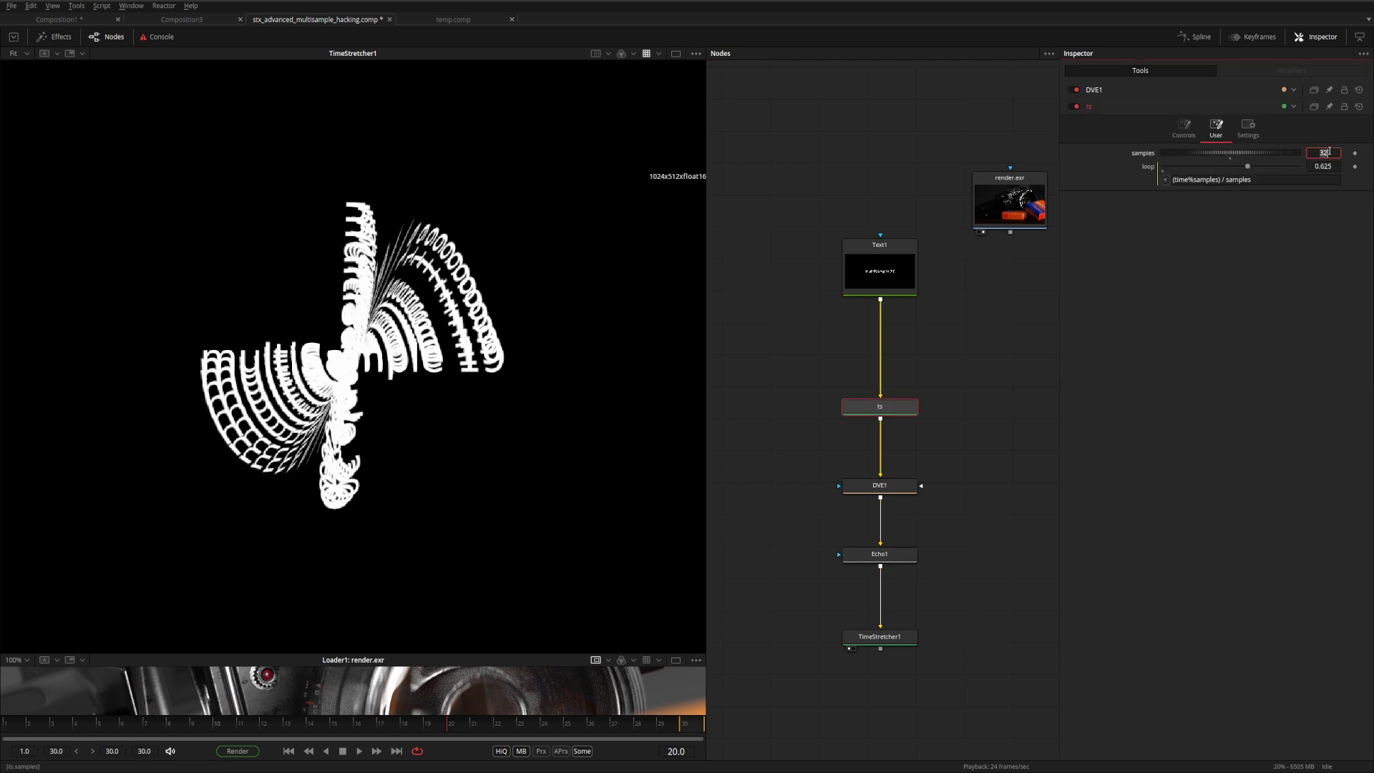
type("8")
key("Return")
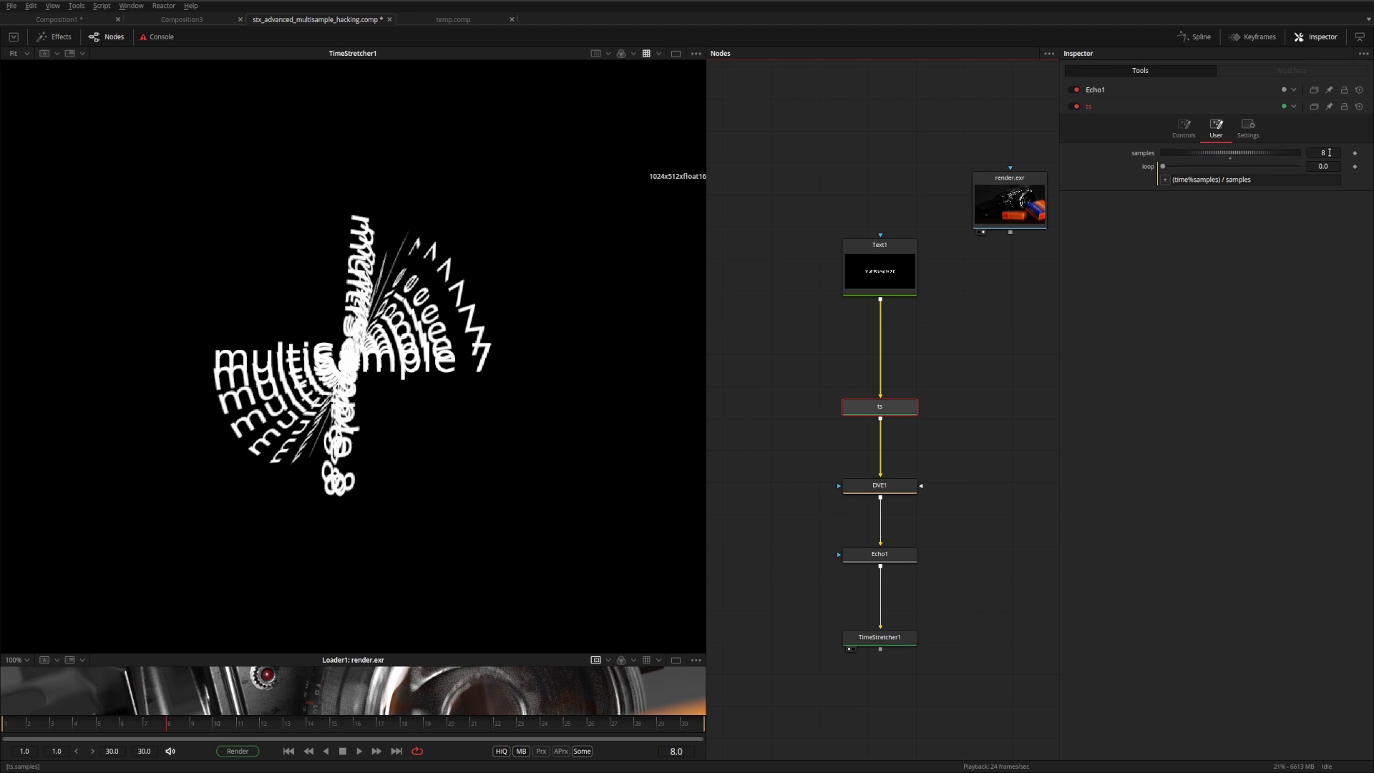
Try Sub-frames values of 4, 6 and 8 on Echo1
left_click(864, 553)
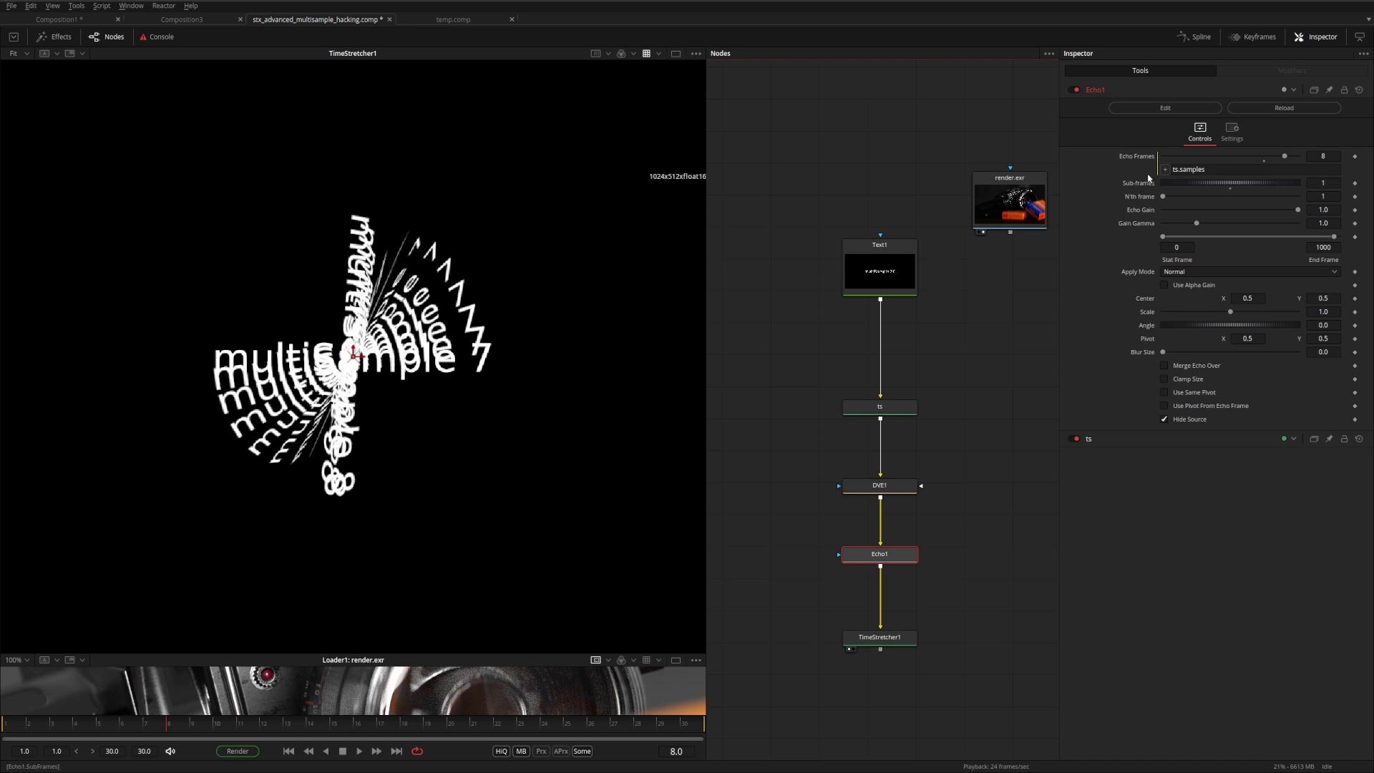
left_click(1322, 184)
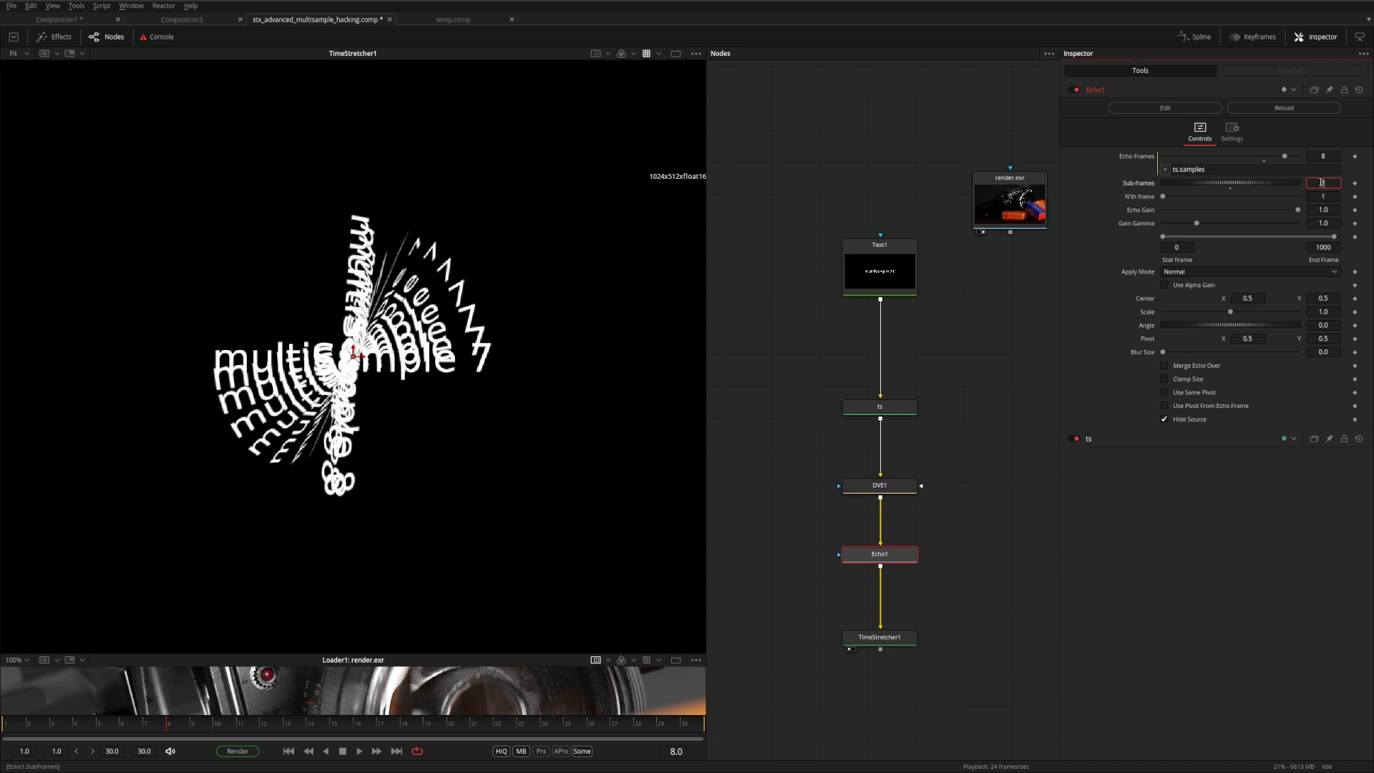
type("4")
key("Return")
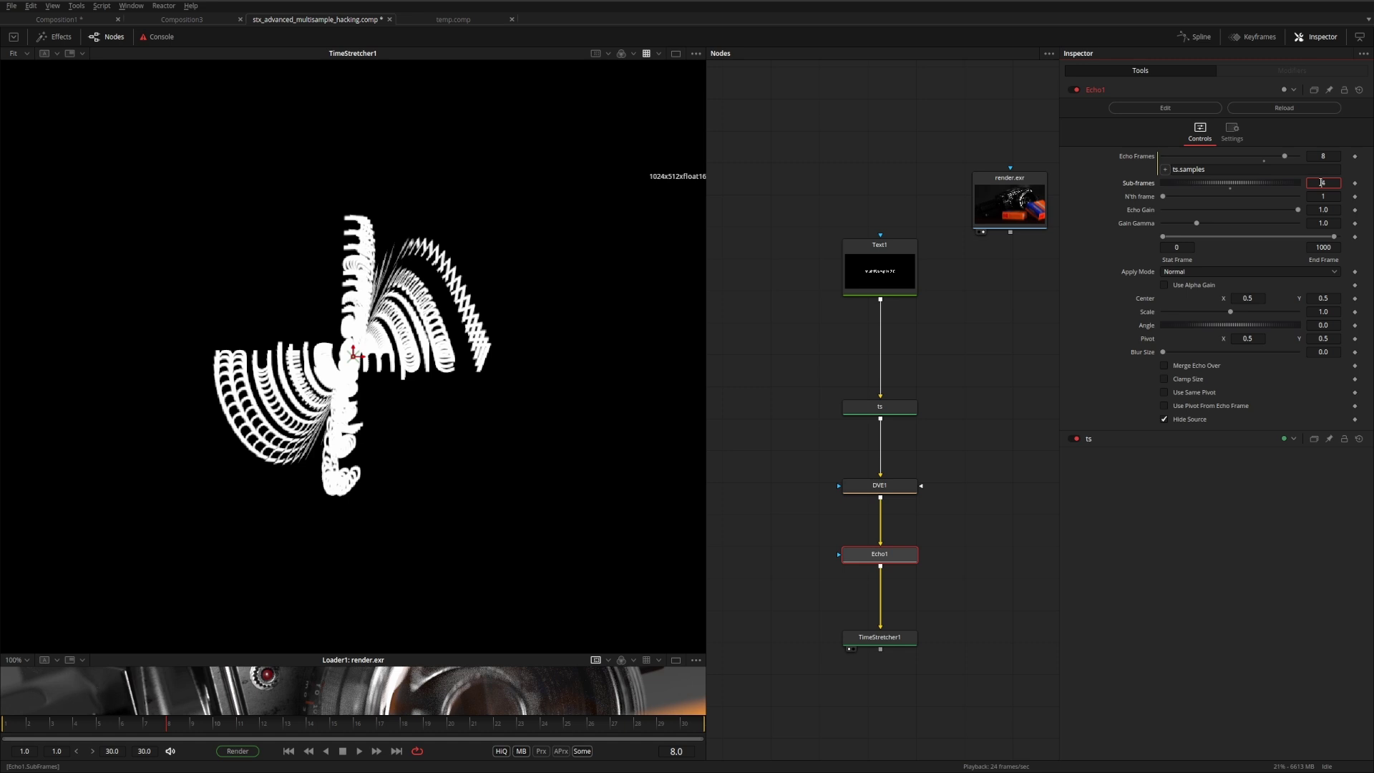
type("6")
key("Tab")
left_click(1321, 183)
type("8")
key("Tab")
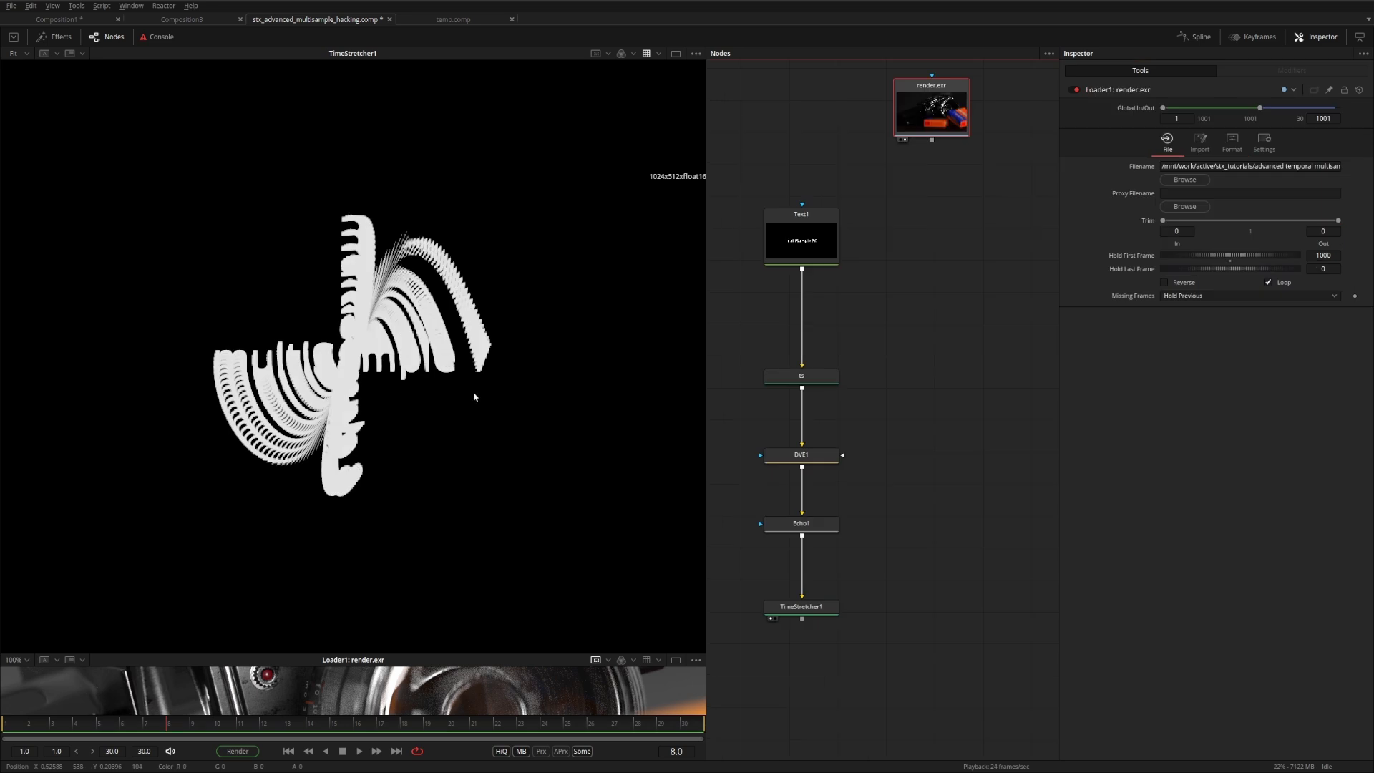
Move the render.exr loader level with Text1 and show it in the main viewer
left_click_drag(946, 125, 1022, 246)
key("1")
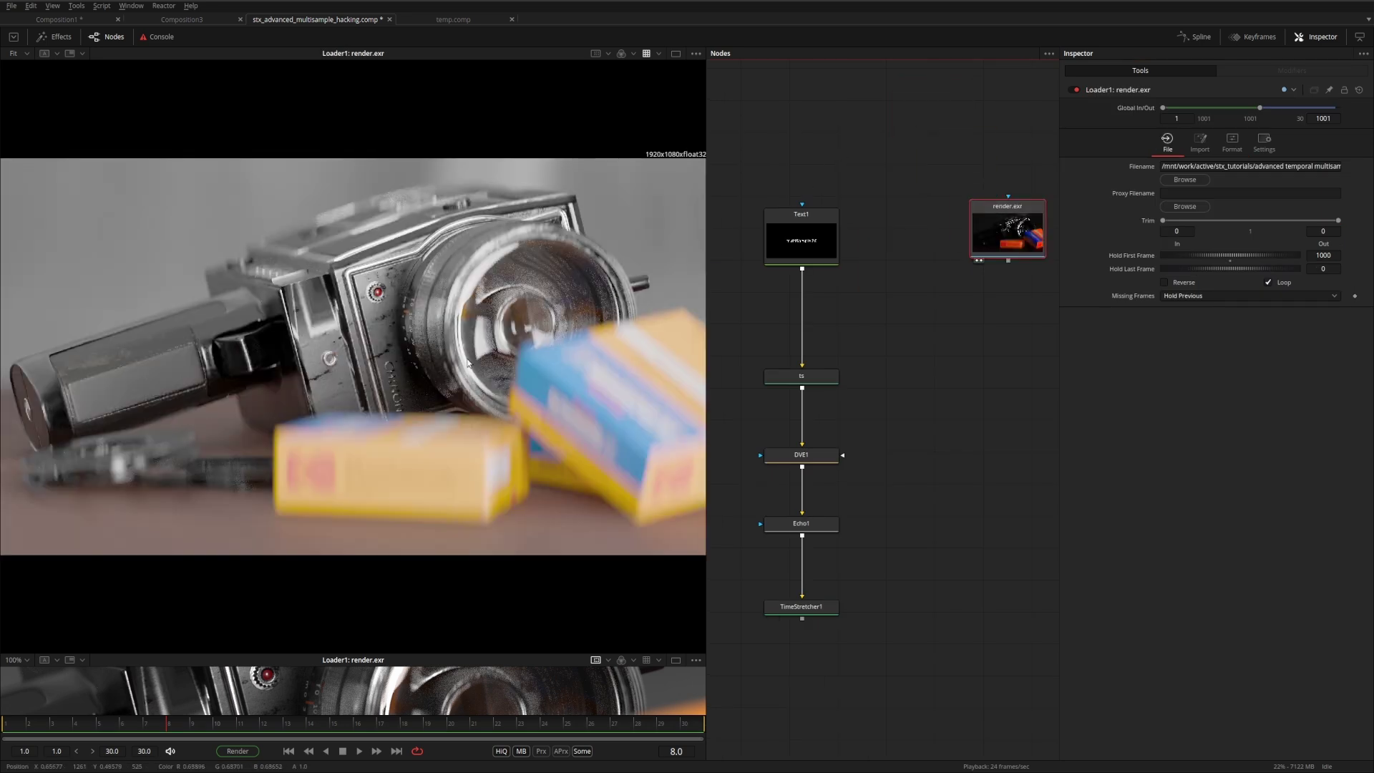
left_click(998, 246)
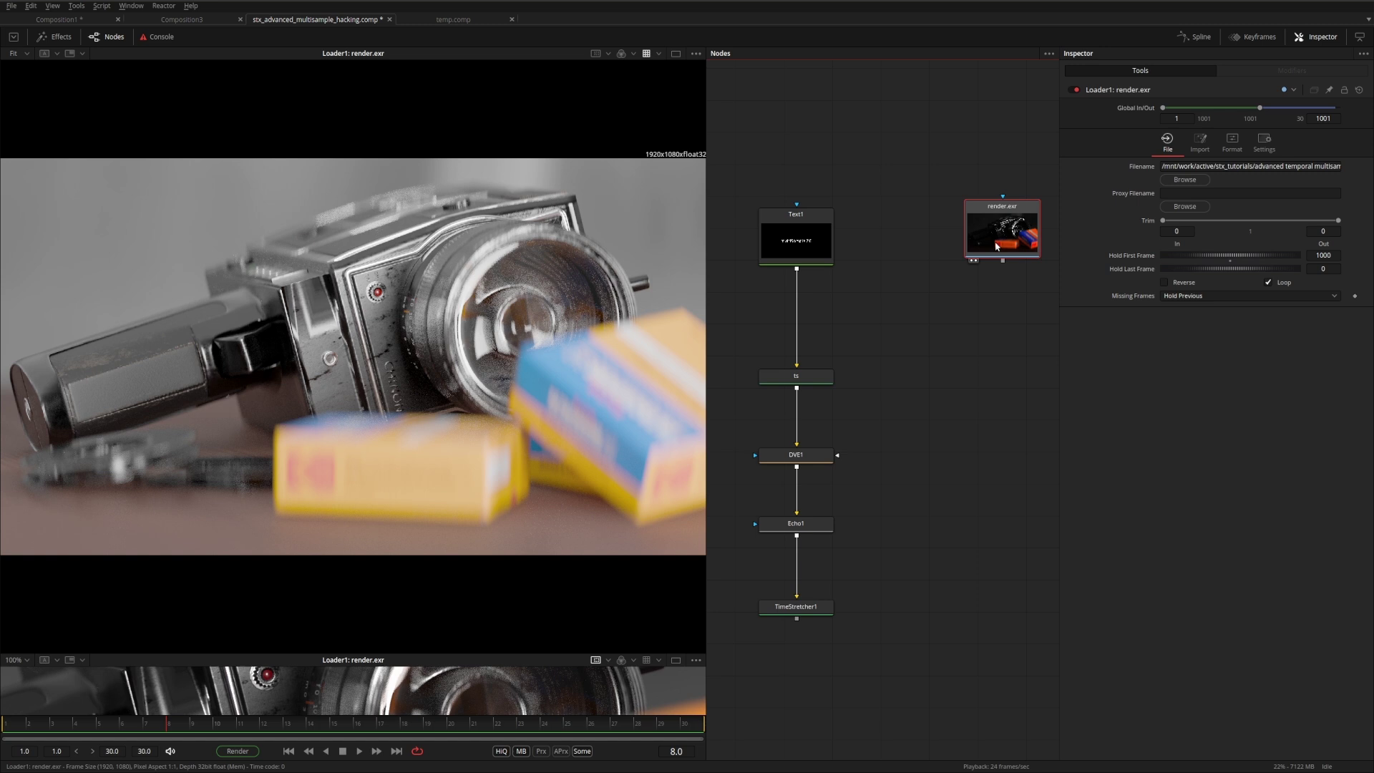
Add a ColorGain node after render.exr and lower its gamma to about 0.49
key("shift+space")
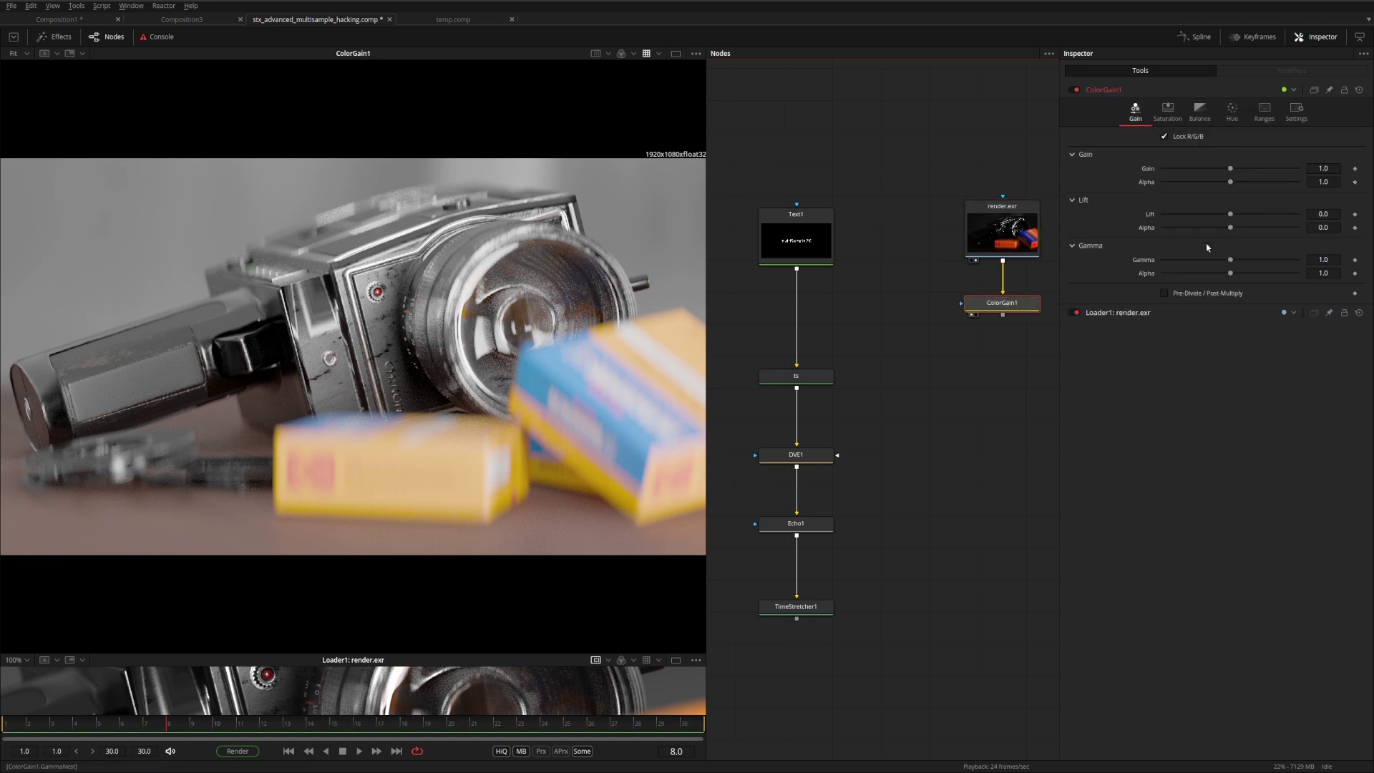
left_click_drag(1228, 262, 1194, 262)
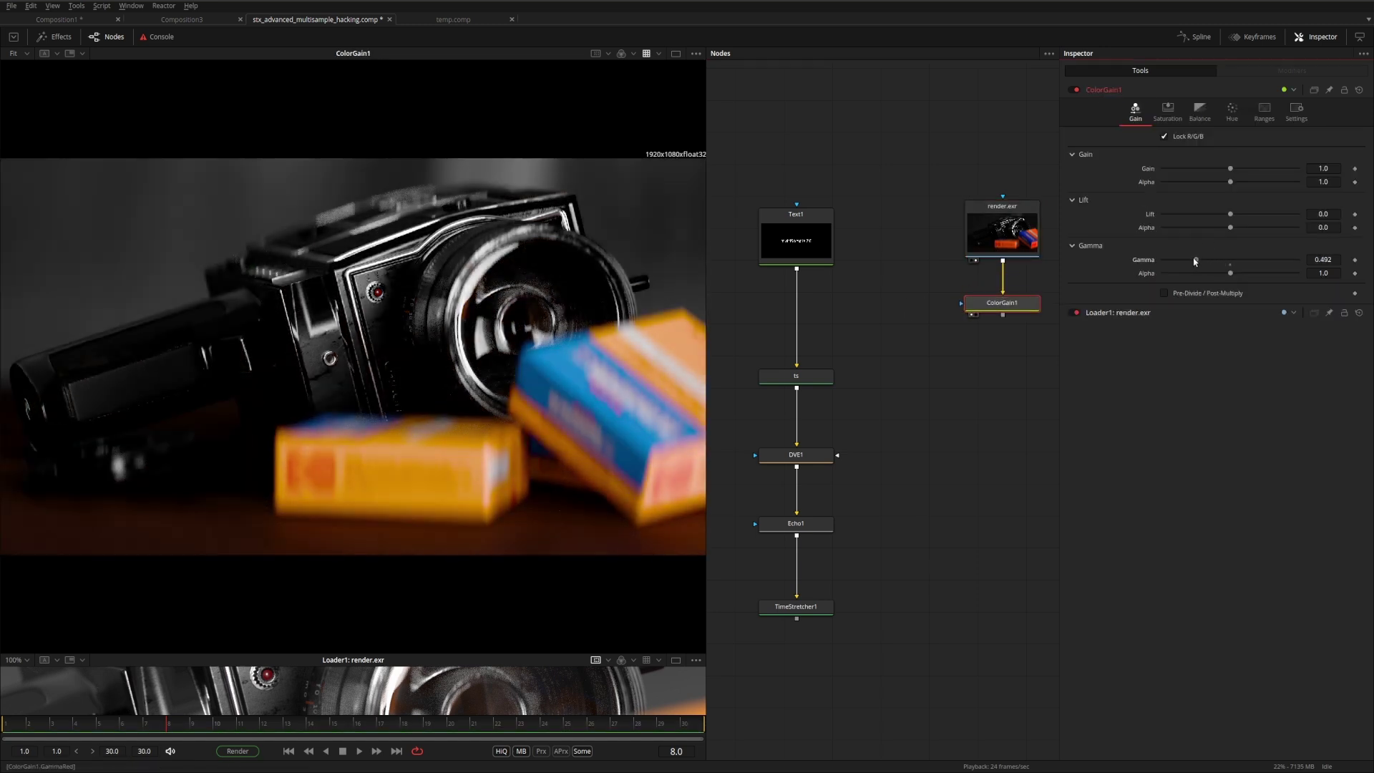
left_click_drag(1227, 170, 1230, 170)
Duplicate the ts, DVE1, Echo1 and TimeStretcher1 chain and connect the copy beneath ColorGain1
left_click(892, 326)
left_click_drag(835, 449, 752, 633)
key("ctrl+c")
key("ctrl+v")
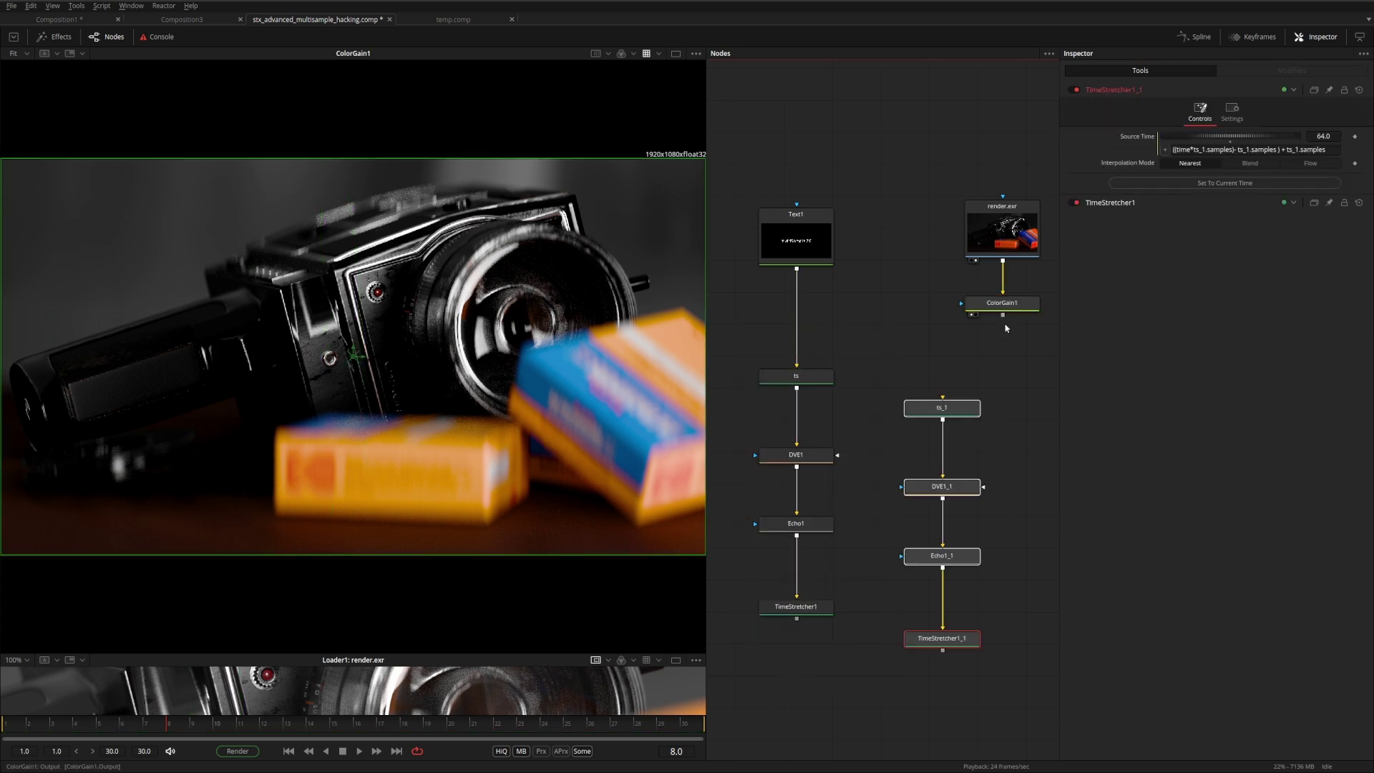
left_click_drag(962, 402, 1021, 344)
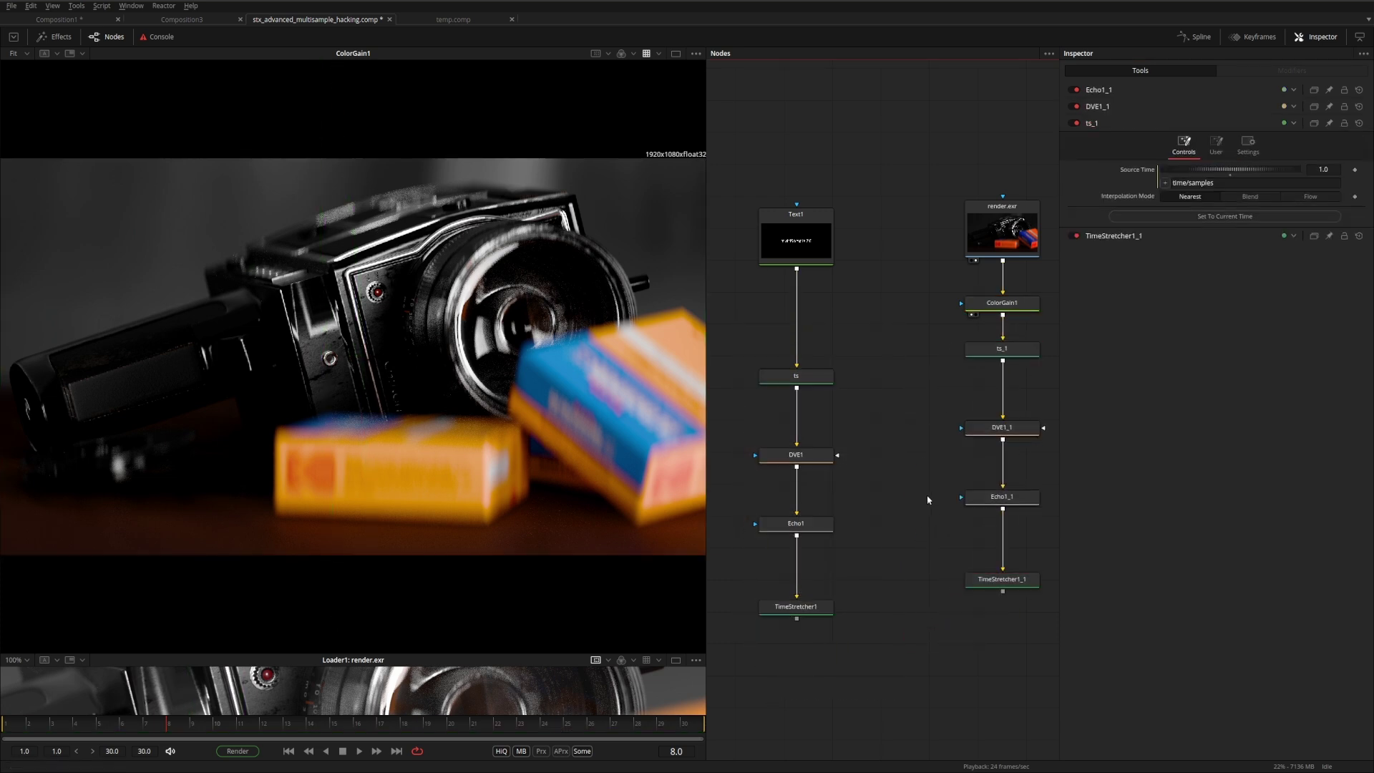
Delete DVE1_1 from the copied chain and show TimeStretcher1_1 in the main viewer
left_click_drag(971, 443, 972, 443)
key("Delete")
left_click(1004, 581)
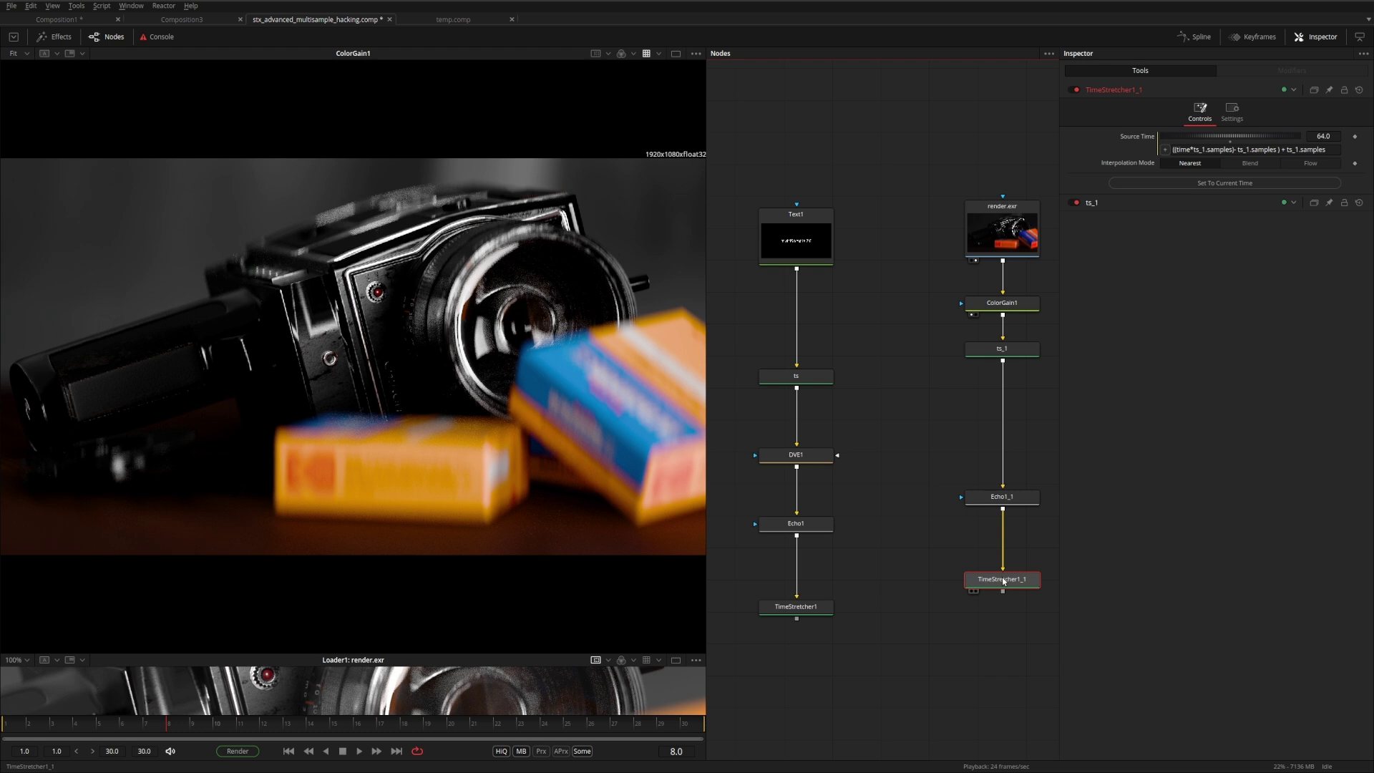
key("1")
left_click(905, 362)
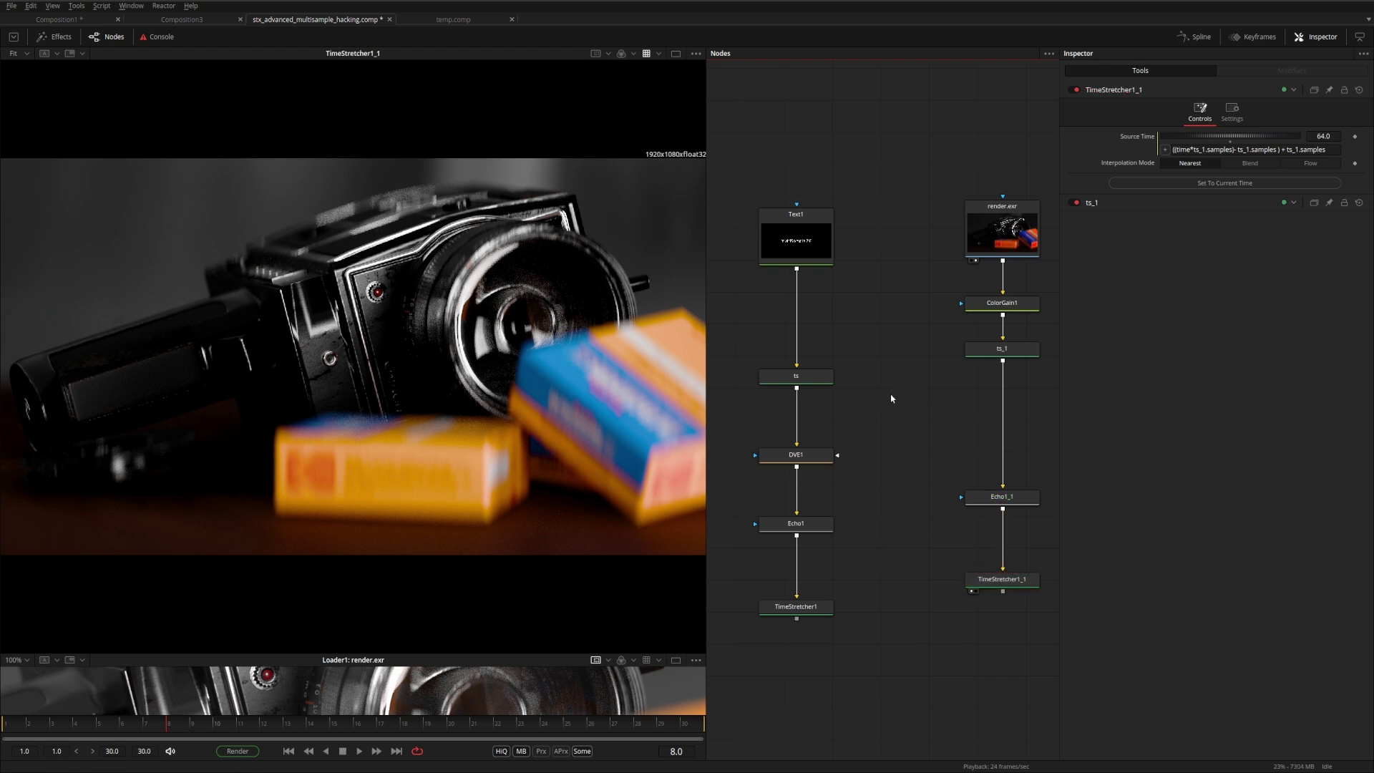
Add a Scale node directly after render.exr and set its size to 0.5
scroll(855, 420, "up", 2, "ctrl")
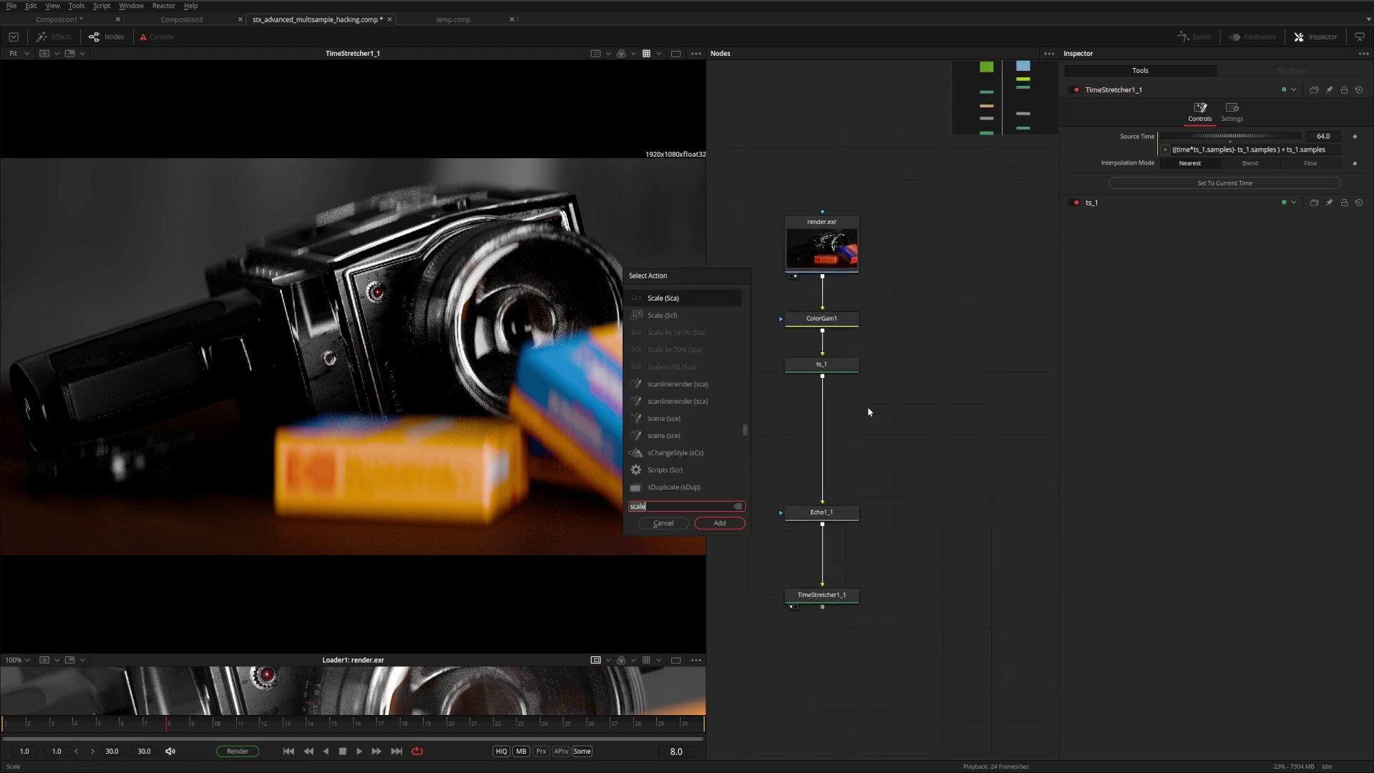
left_click(823, 180)
key("shift+space")
type("scale")
key("Return")
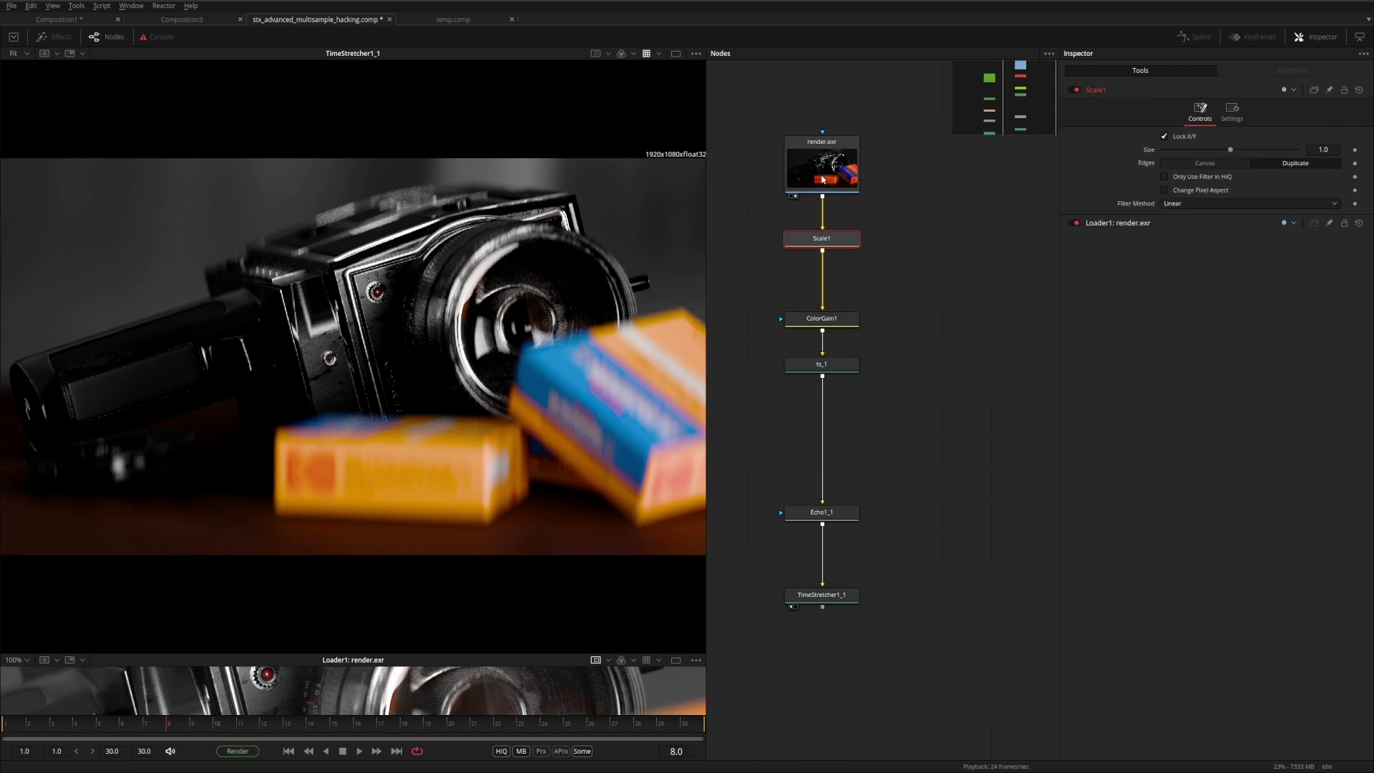
left_click(1332, 148)
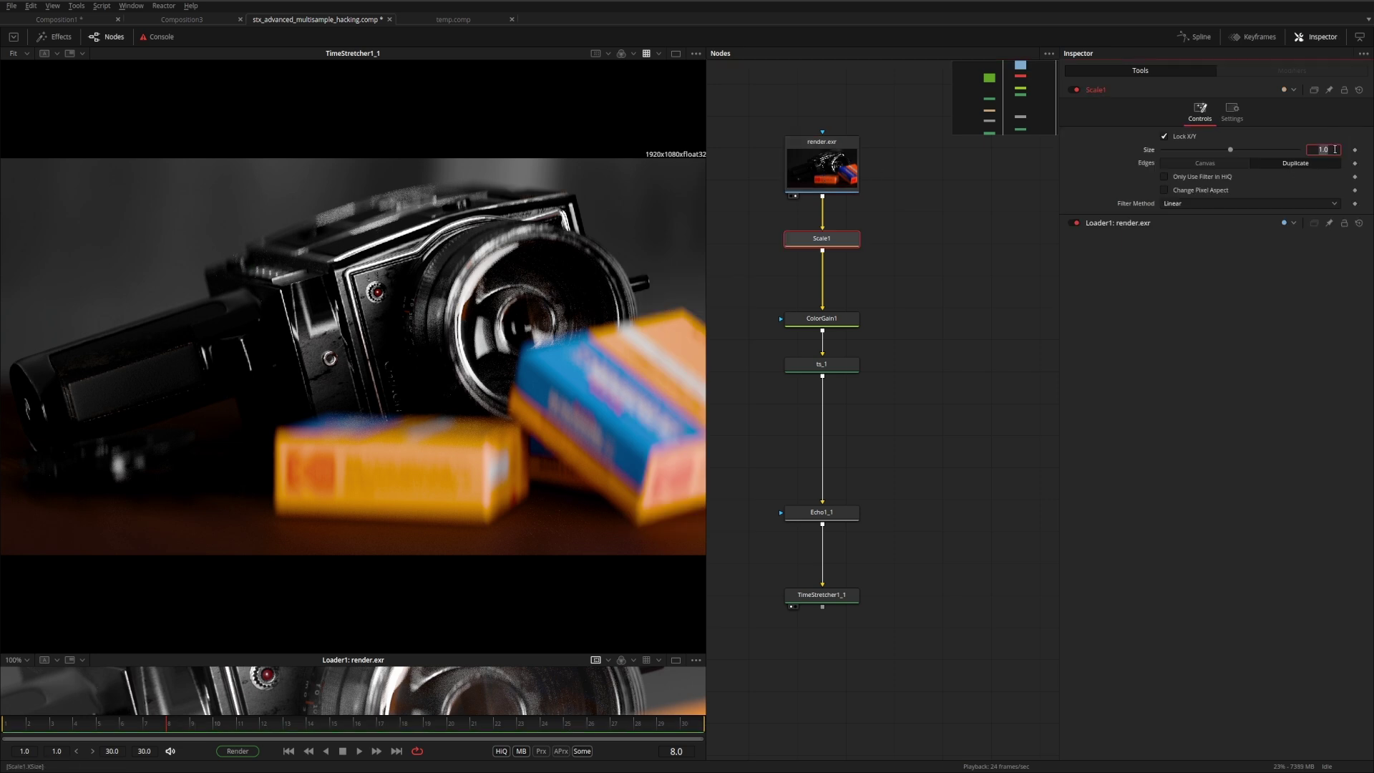
type("0.5")
Add a Soft Glow node after ts_1 and space it out between ts_1 and Echo1_1
left_click(822, 365)
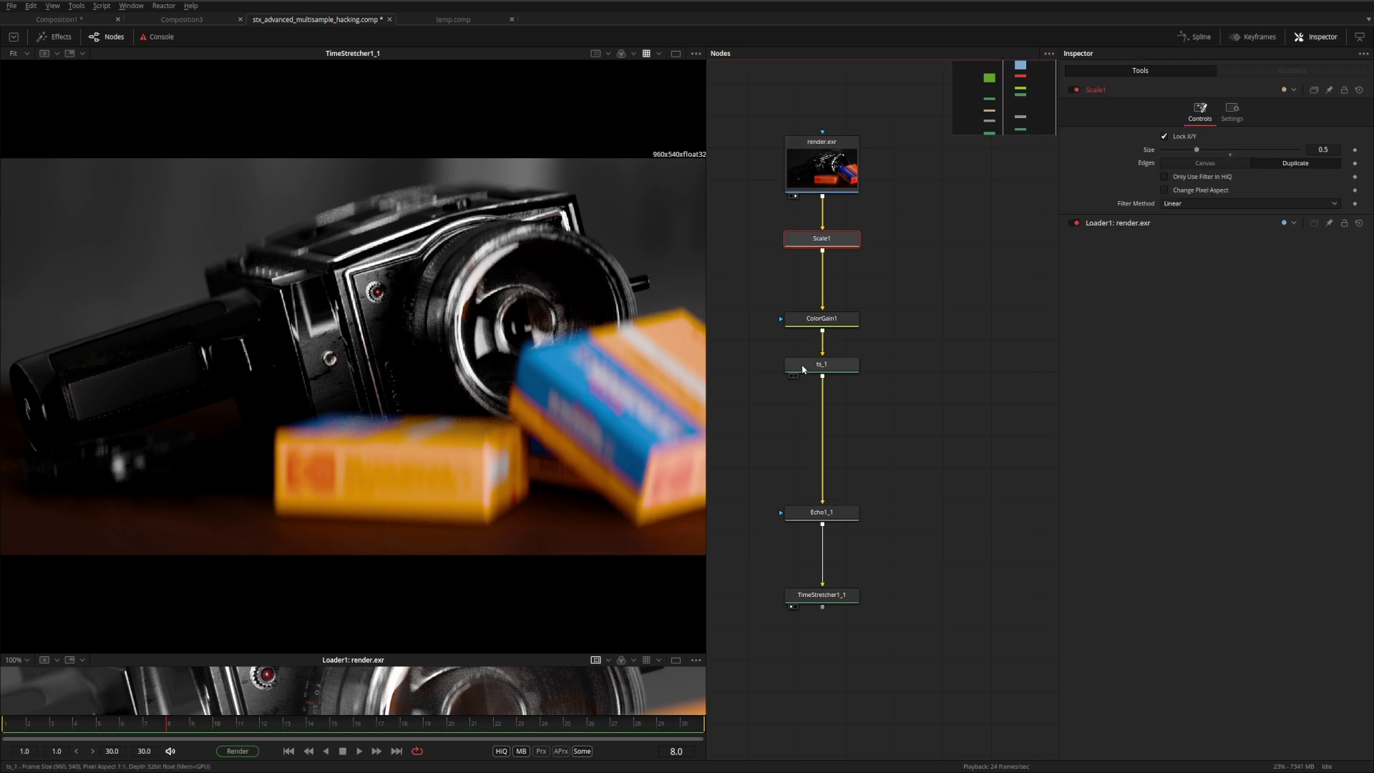
key("shift+space")
type("soft")
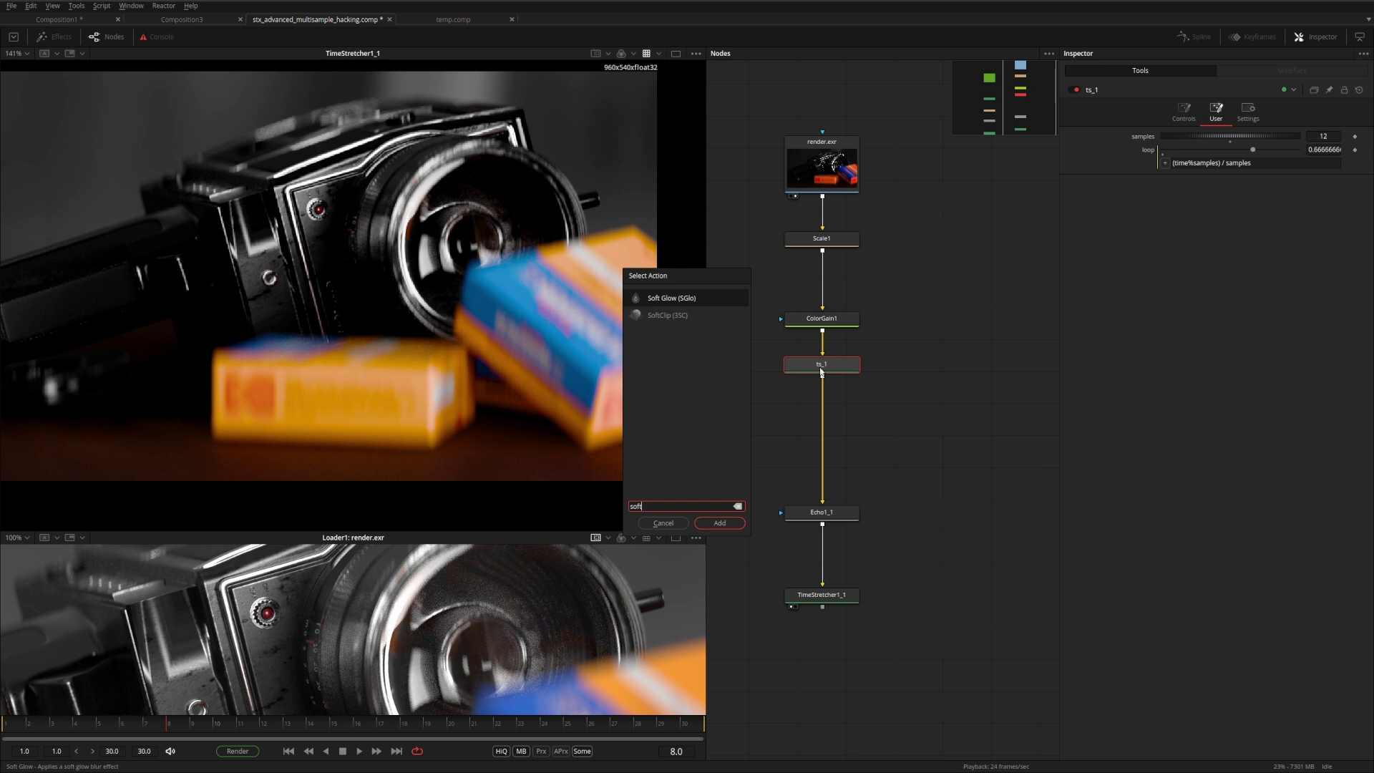
key("Up")
key("Return")
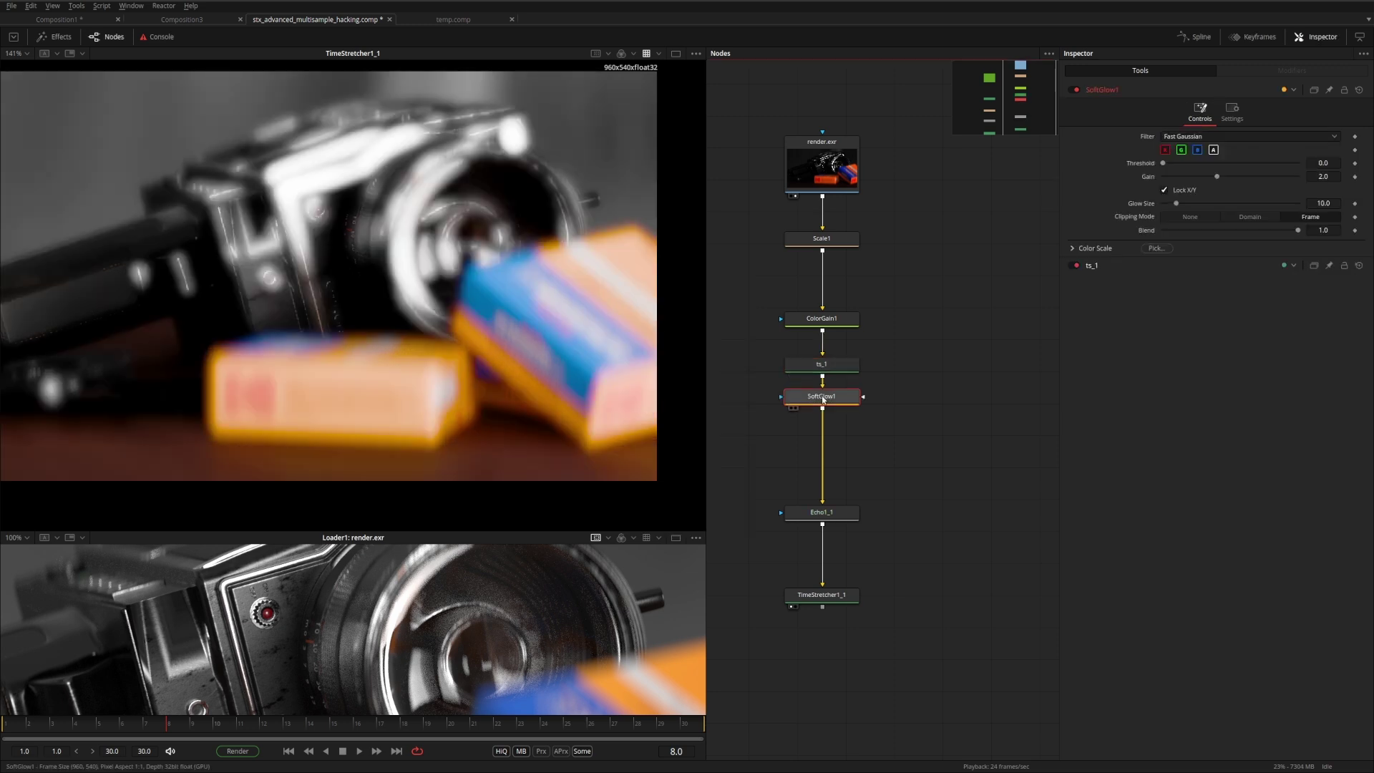
left_click_drag(823, 401, 823, 422)
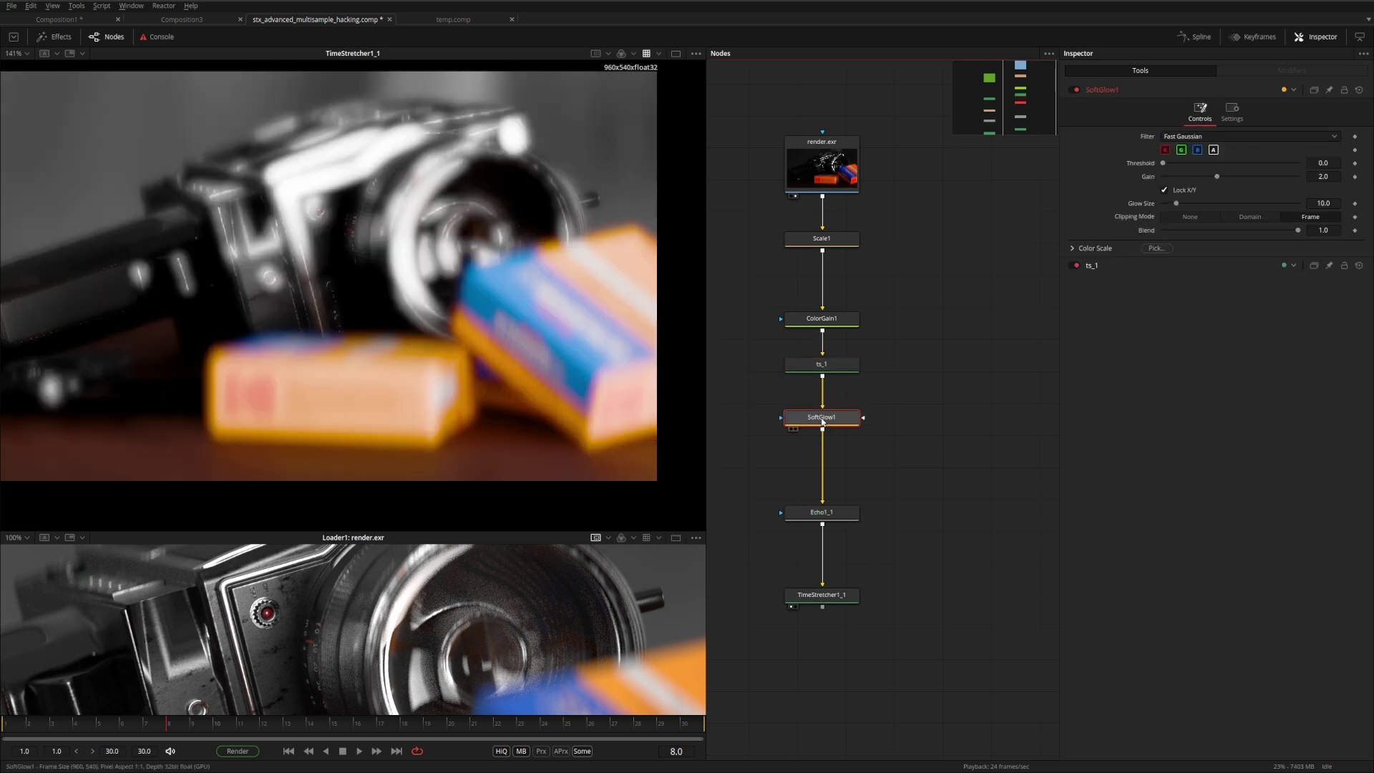
Drive SoftGlow1's Glow Size with (ts_1.loop+1 * 1.1)^8 and set Threshold to about 0.095 and Gain to about 0.54
right_click(1177, 205)
left_click(1207, 329)
left_click(1188, 216)
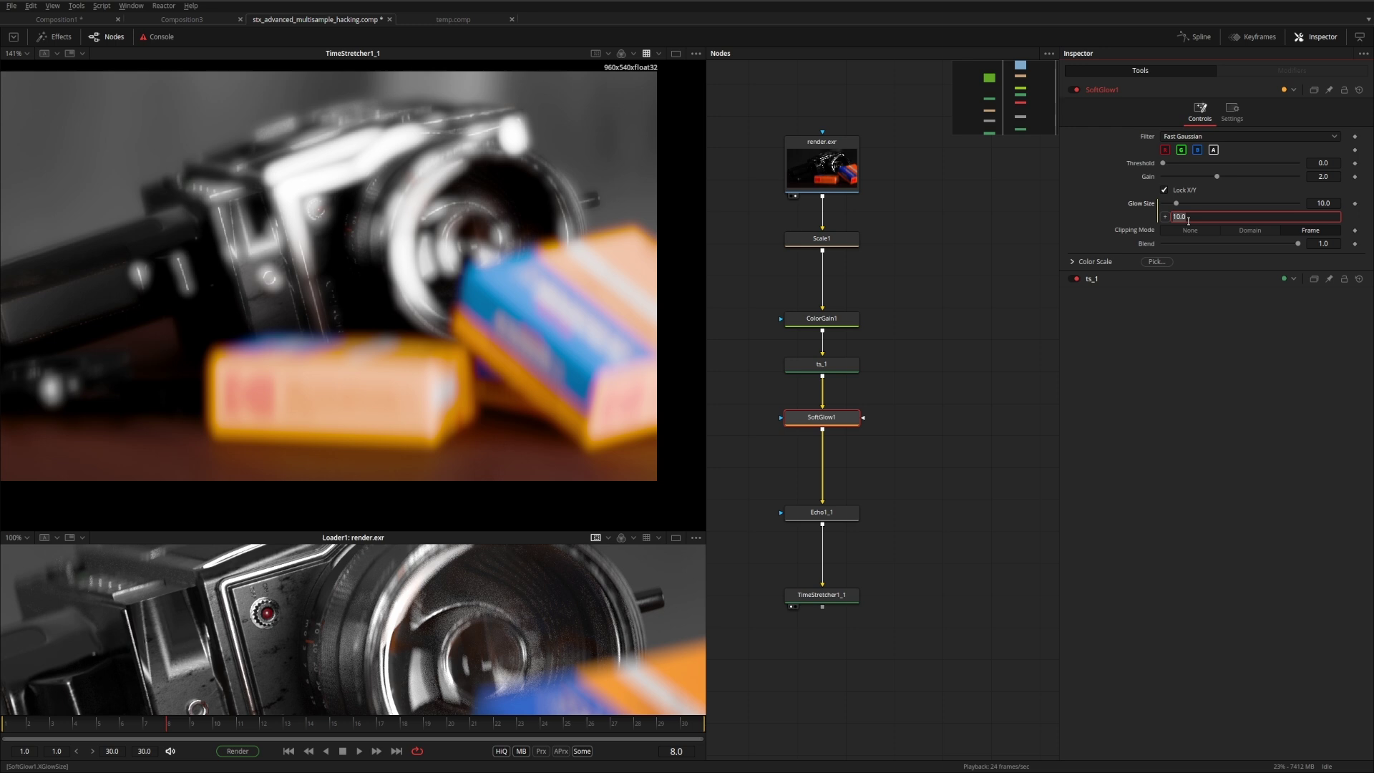
key("ctrl+v")
left_click_drag(1162, 164, 1179, 186)
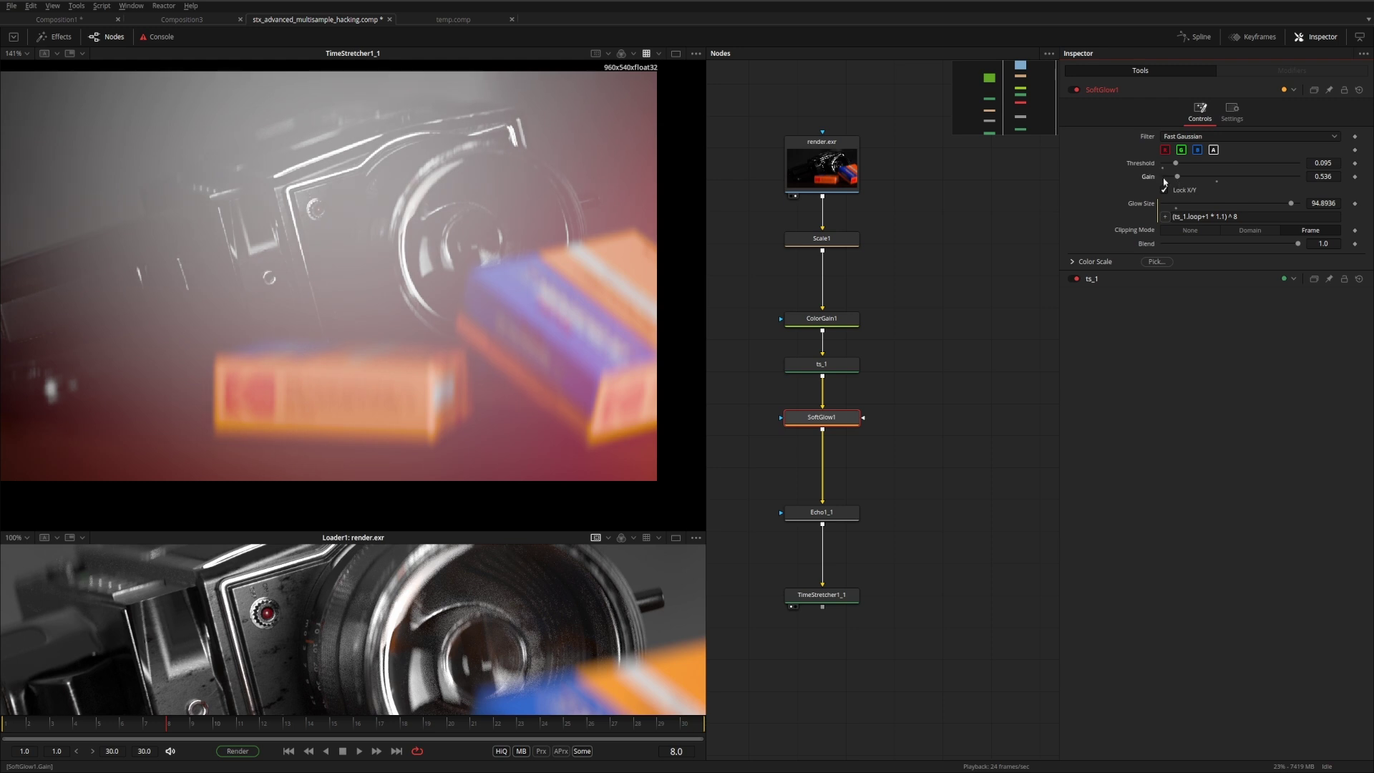
Enable Use Alpha Gain on Echo1_1 with Alpha Gain at 0.0
left_click(819, 515)
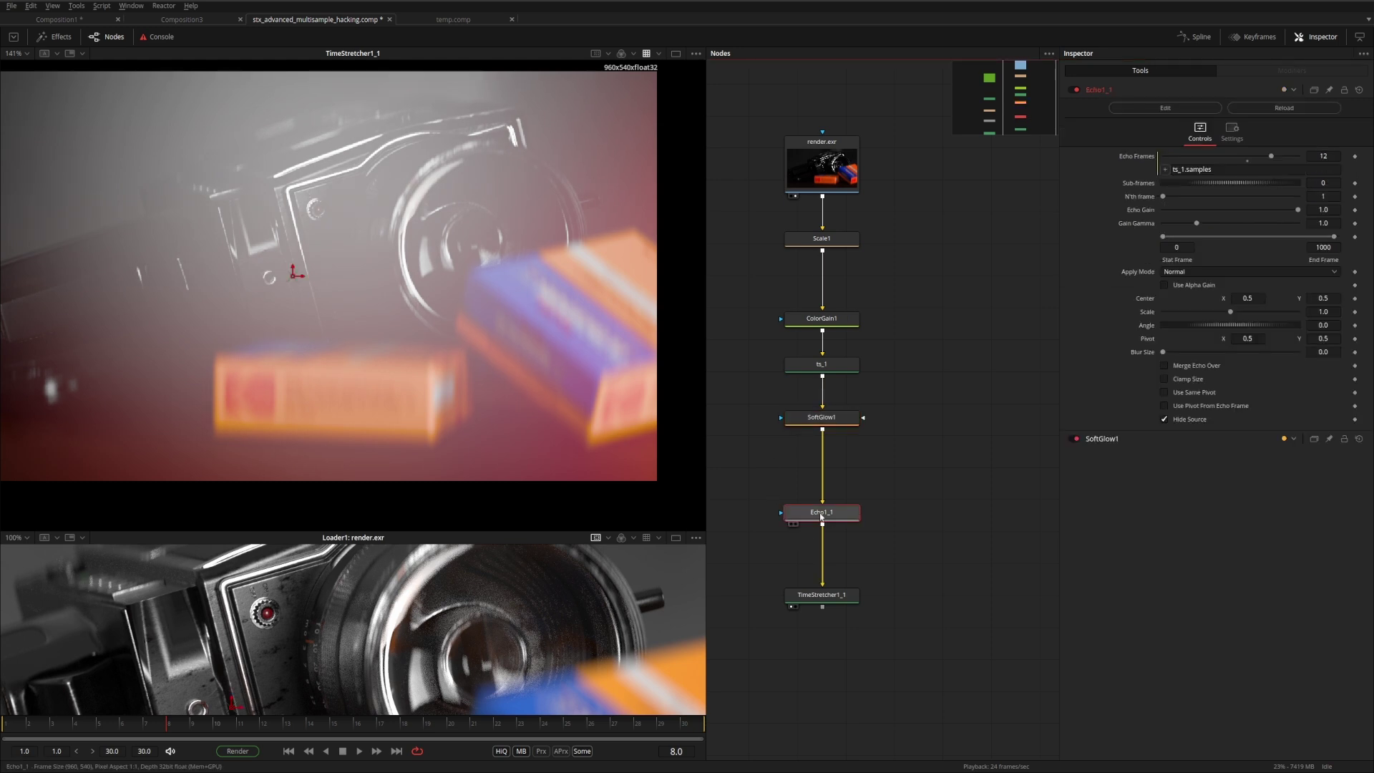
left_click(1179, 288)
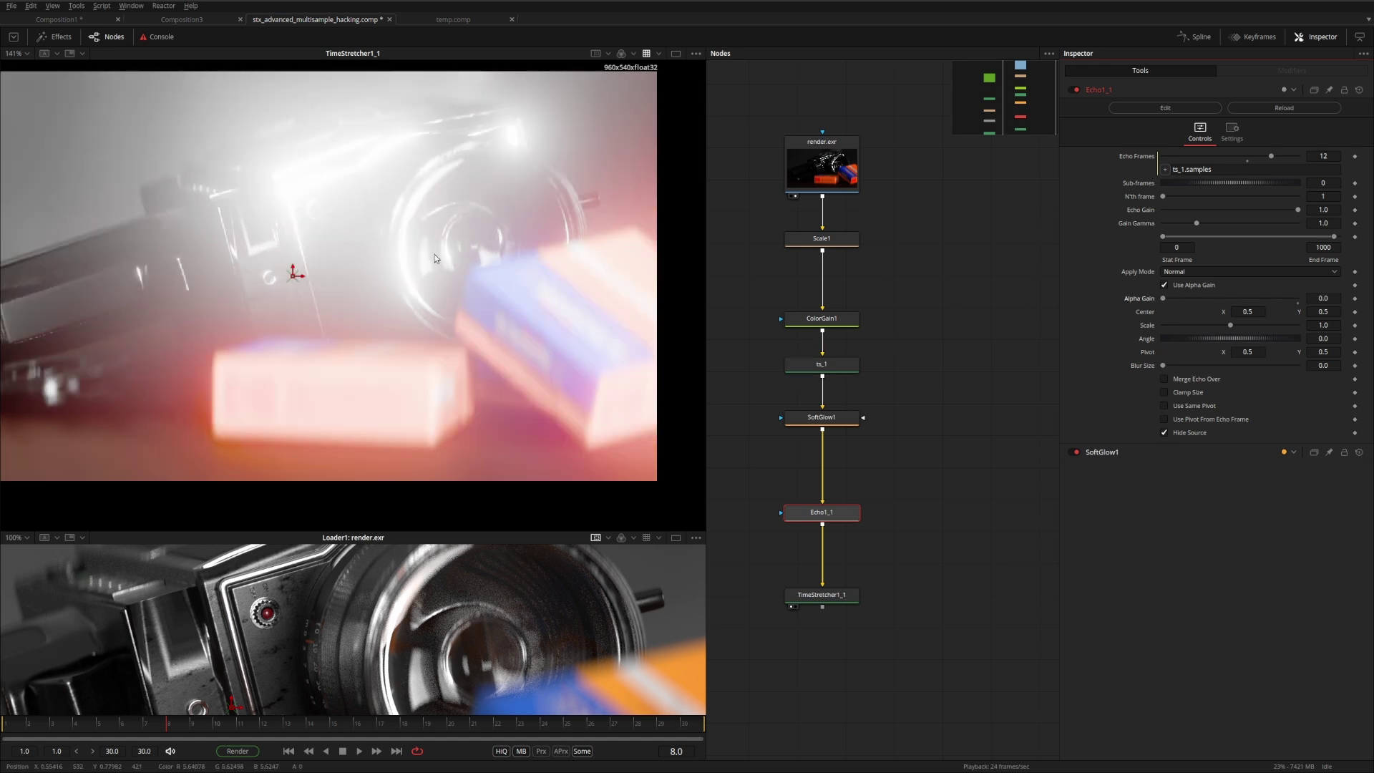
Lower SoftGlow1's Gain to about 0.218 and its Blend to about 0.516
left_click(744, 383)
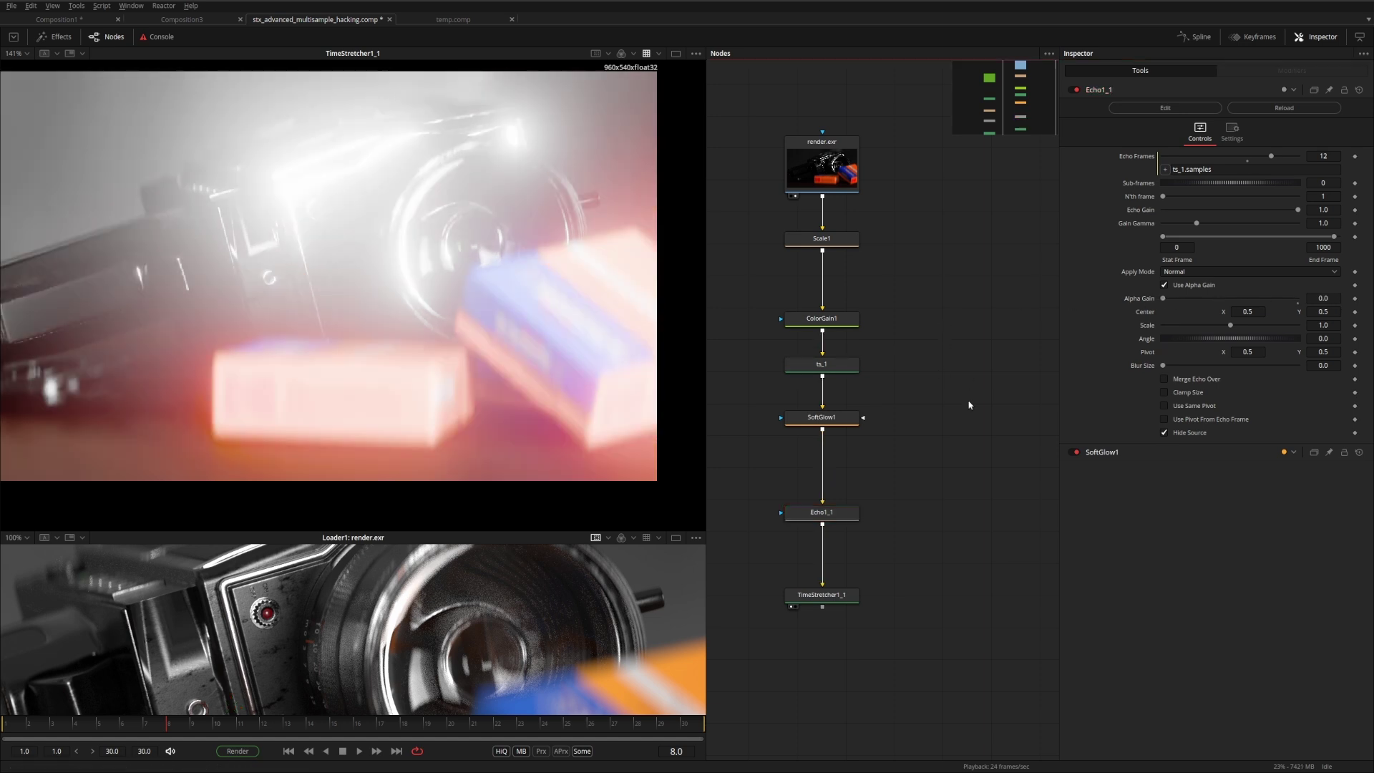
left_click(840, 418)
left_click_drag(1190, 193, 1170, 196)
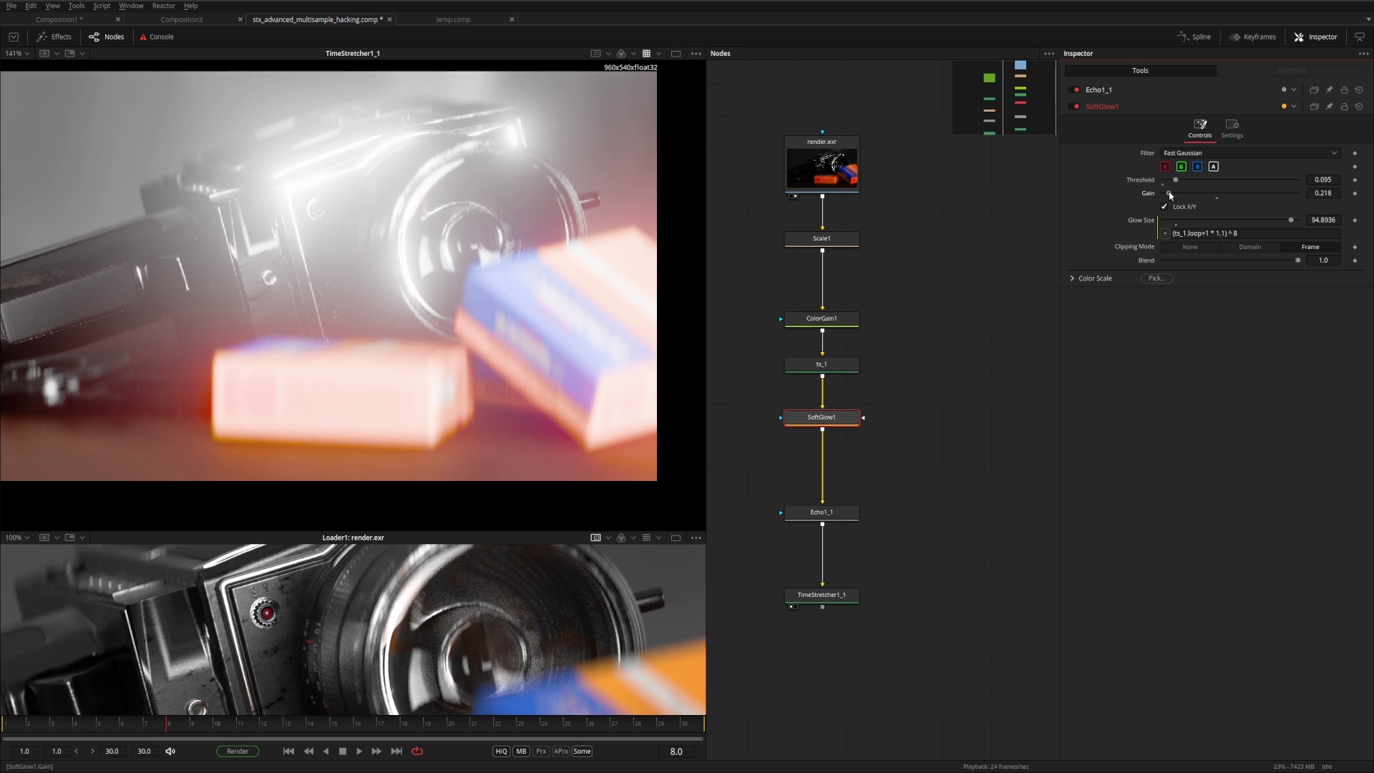
left_click_drag(1298, 260, 1232, 265)
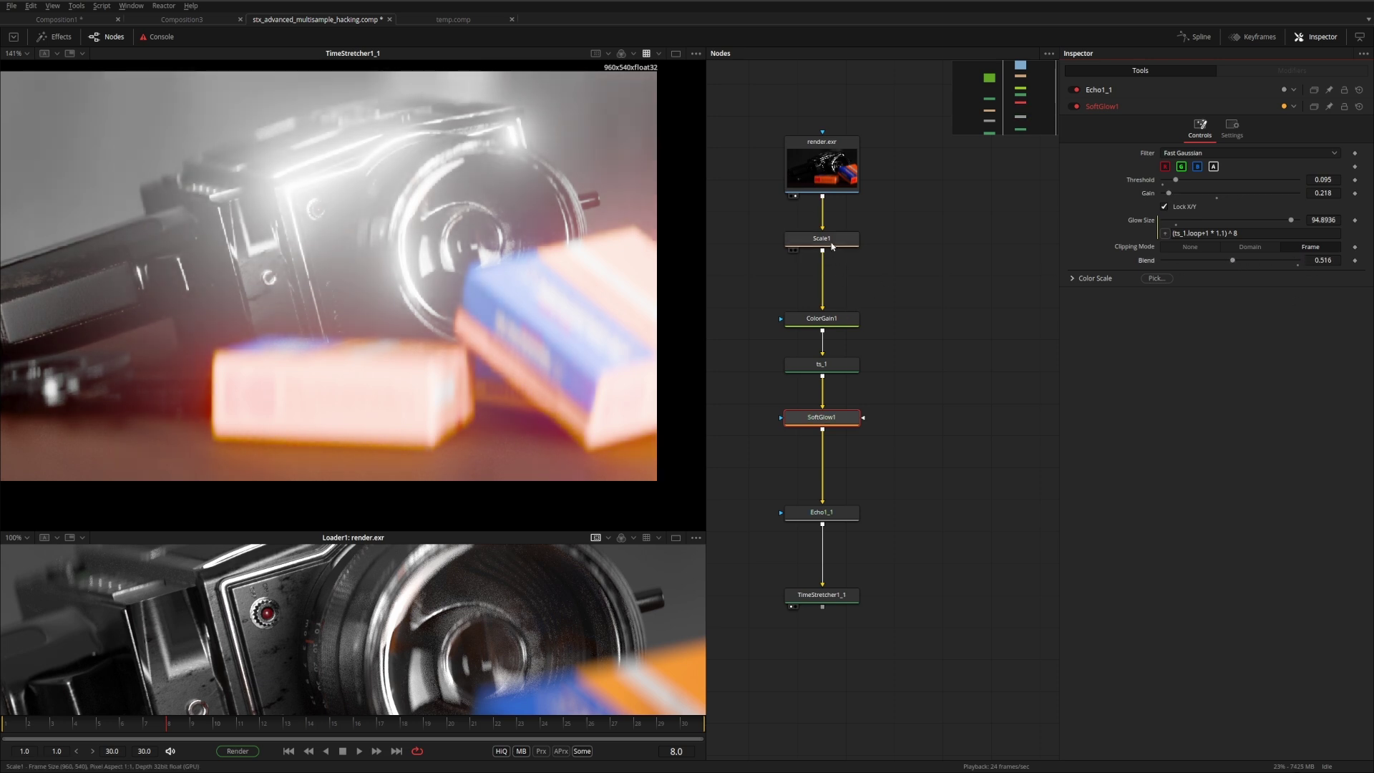
Try 4 samples on ts_1, then settle on 8 samples and return to SoftGlow1's settings
left_click(821, 364)
type("4")
key("Return")
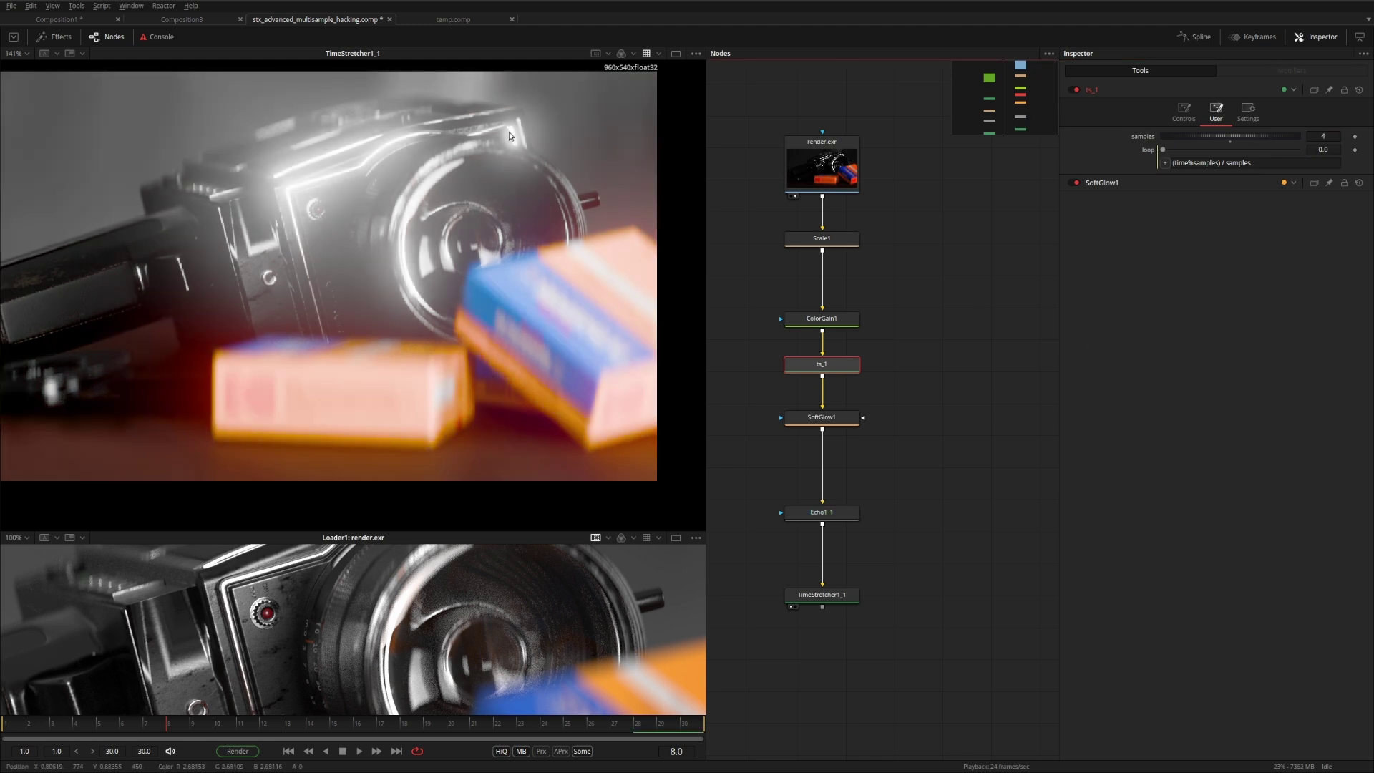
left_click(1324, 136)
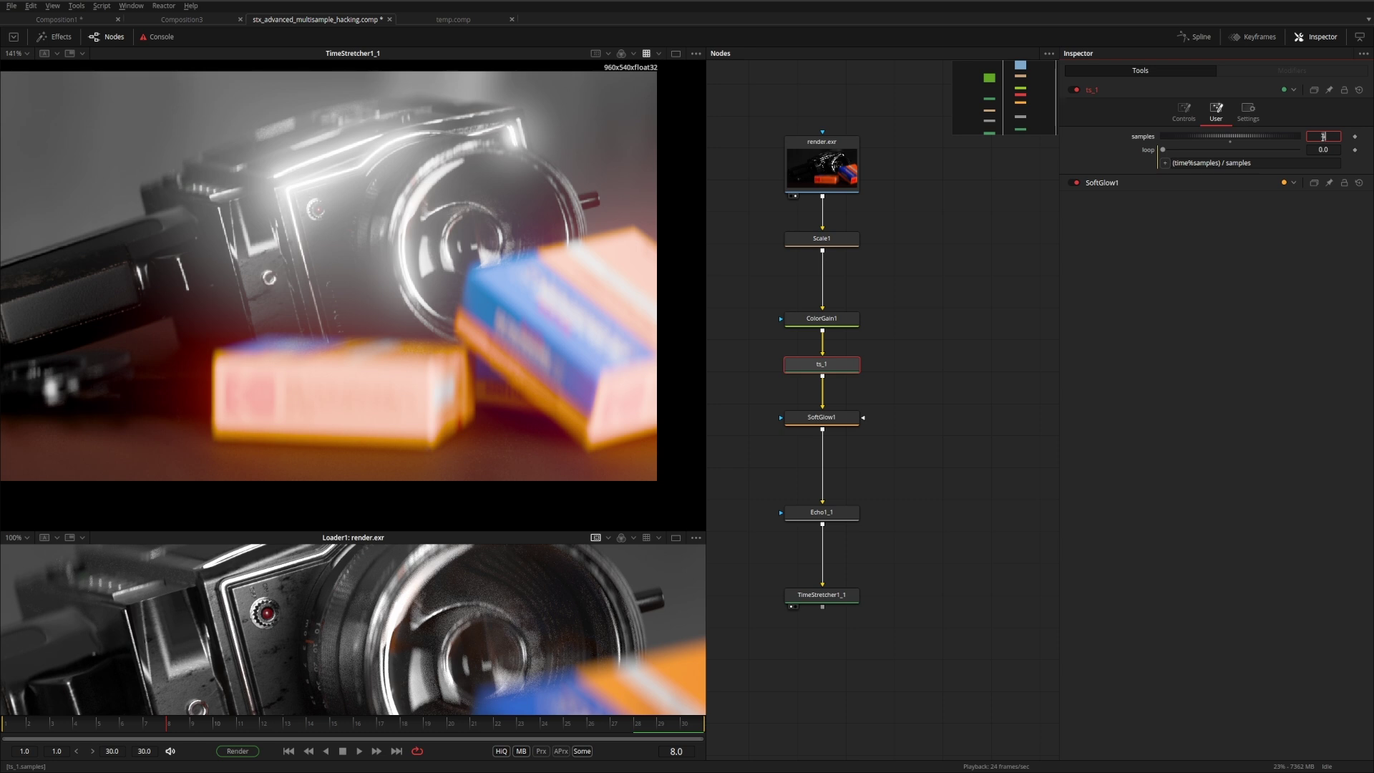
key("Tab")
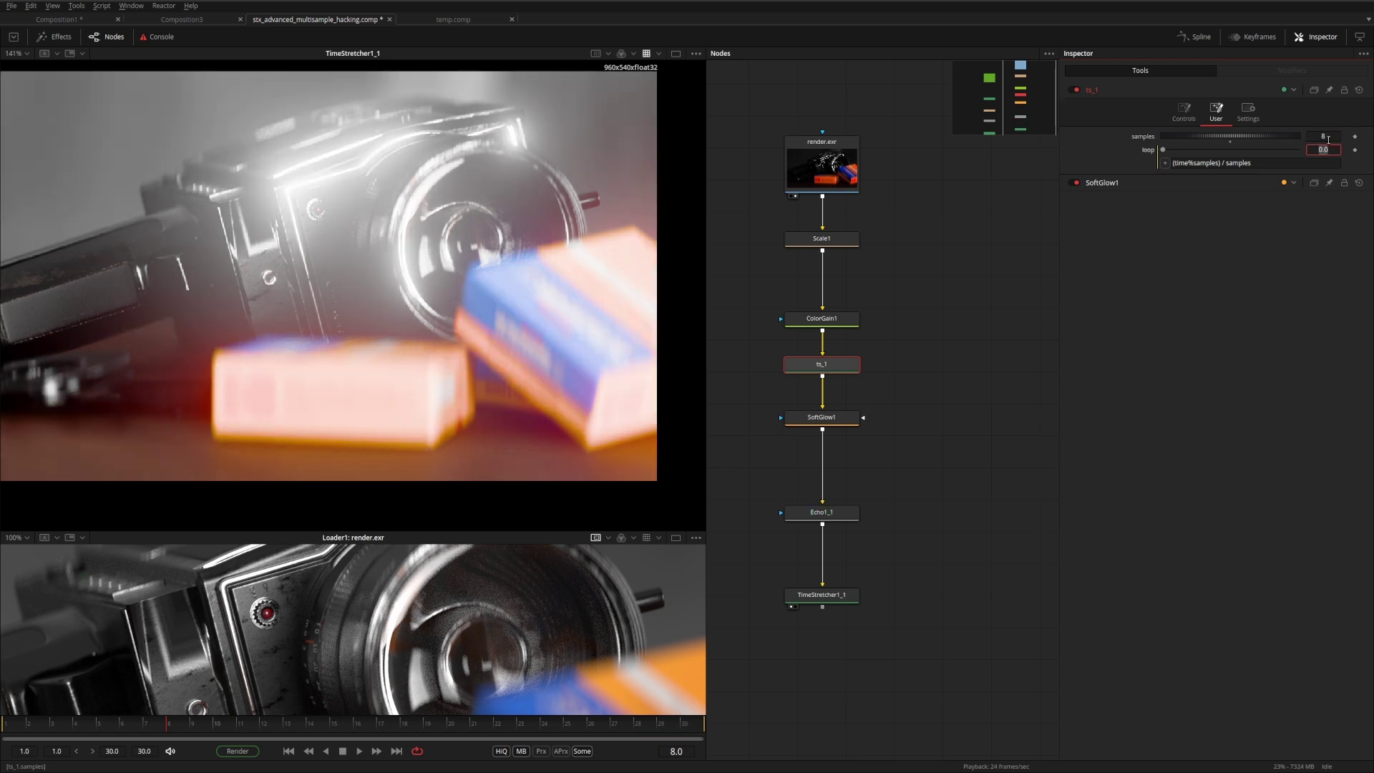
left_click(851, 418)
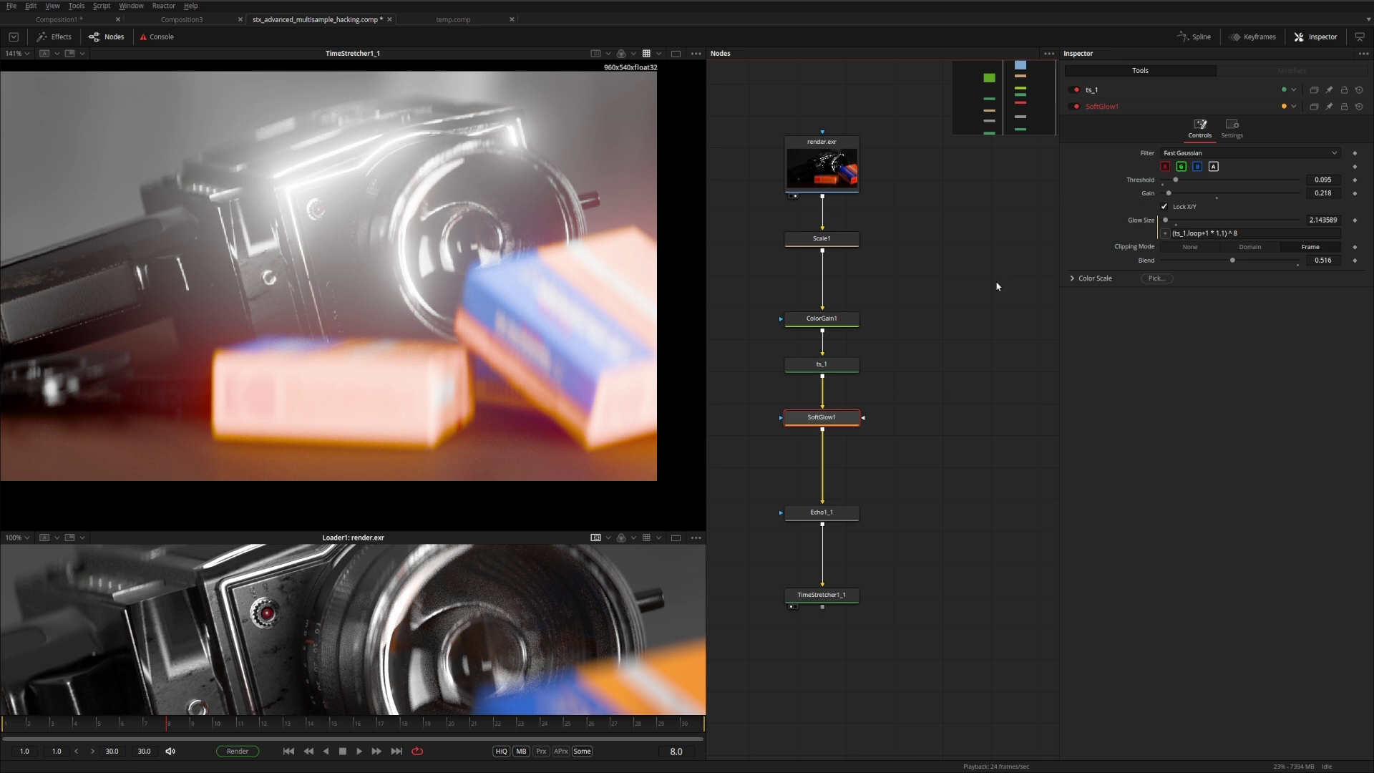
Bypass the Scale1 node and fit the full-resolution TimeStretcher1_1 result in its viewer
left_click(815, 244)
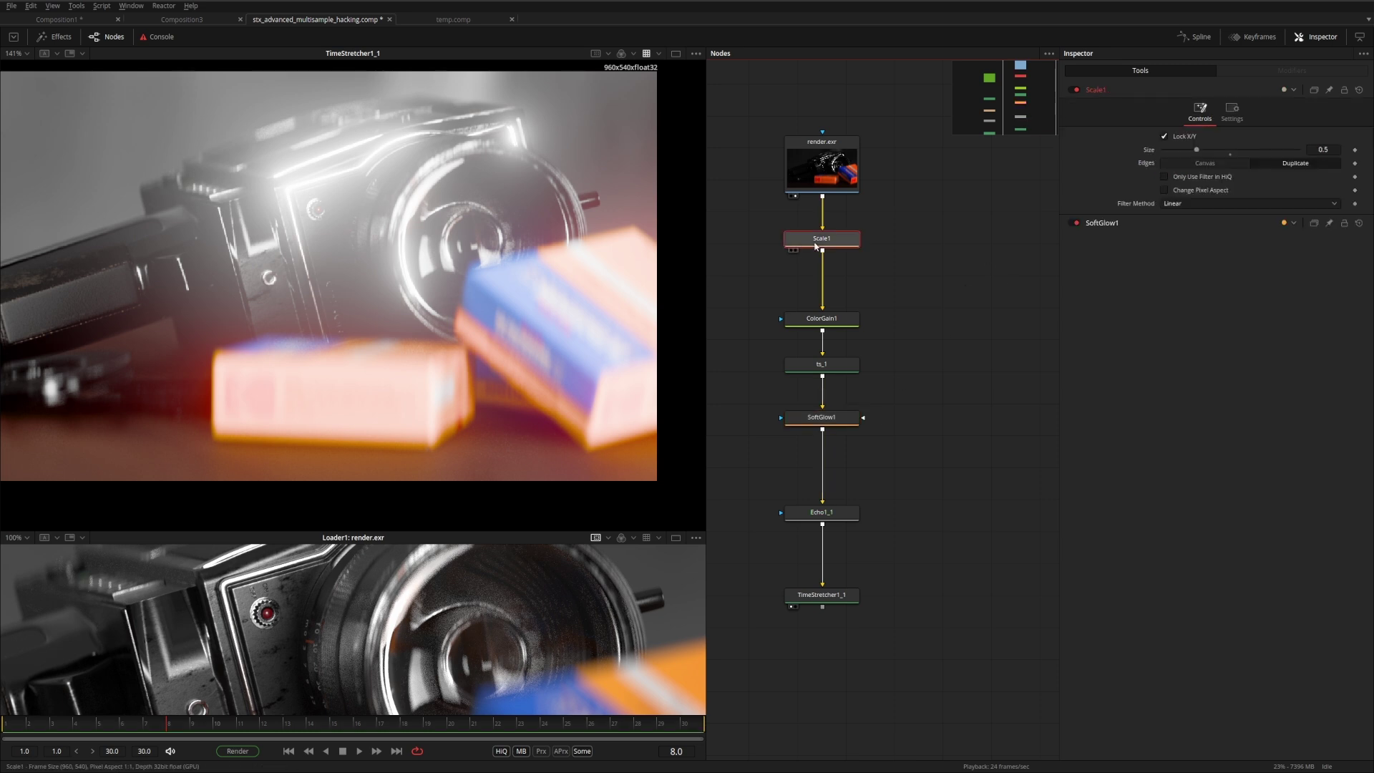
key("ctrl+p")
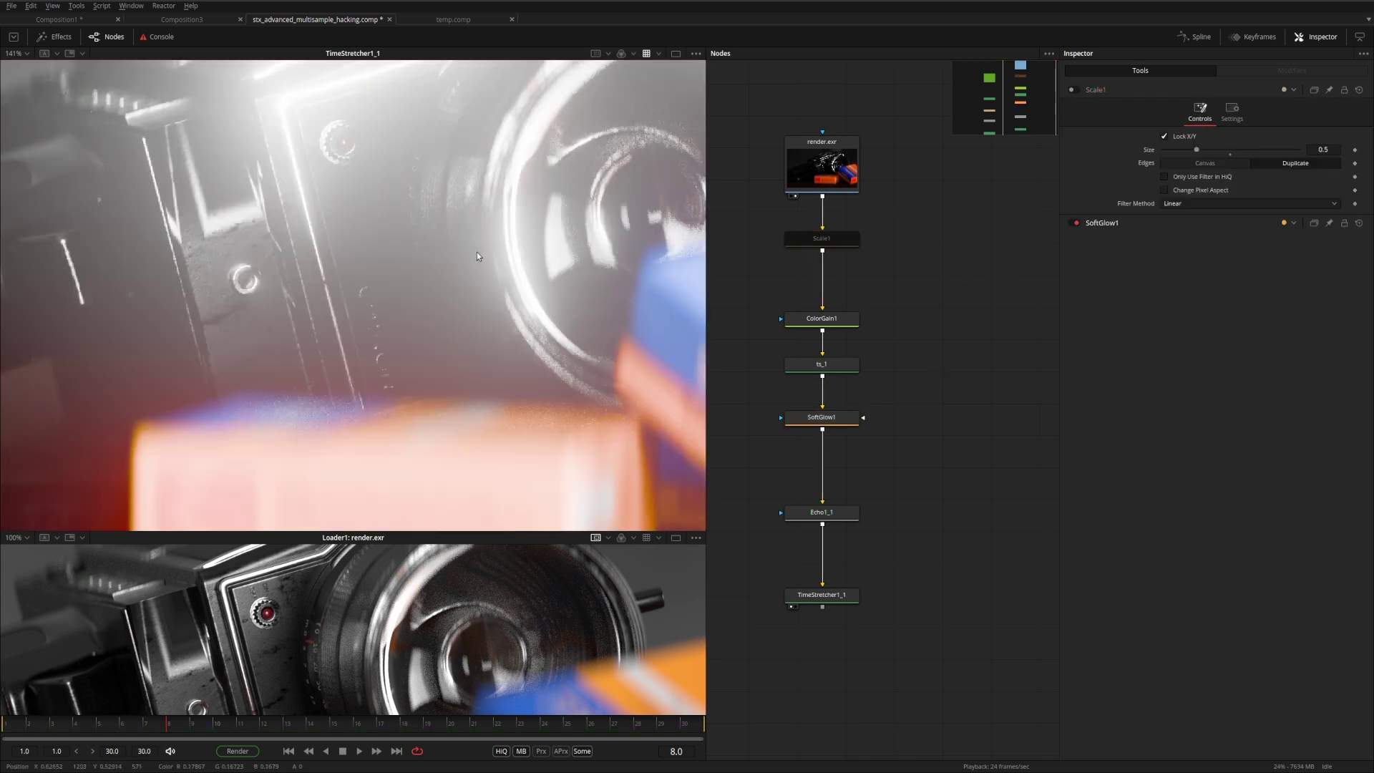
key("ctrl+f")
left_click(828, 594)
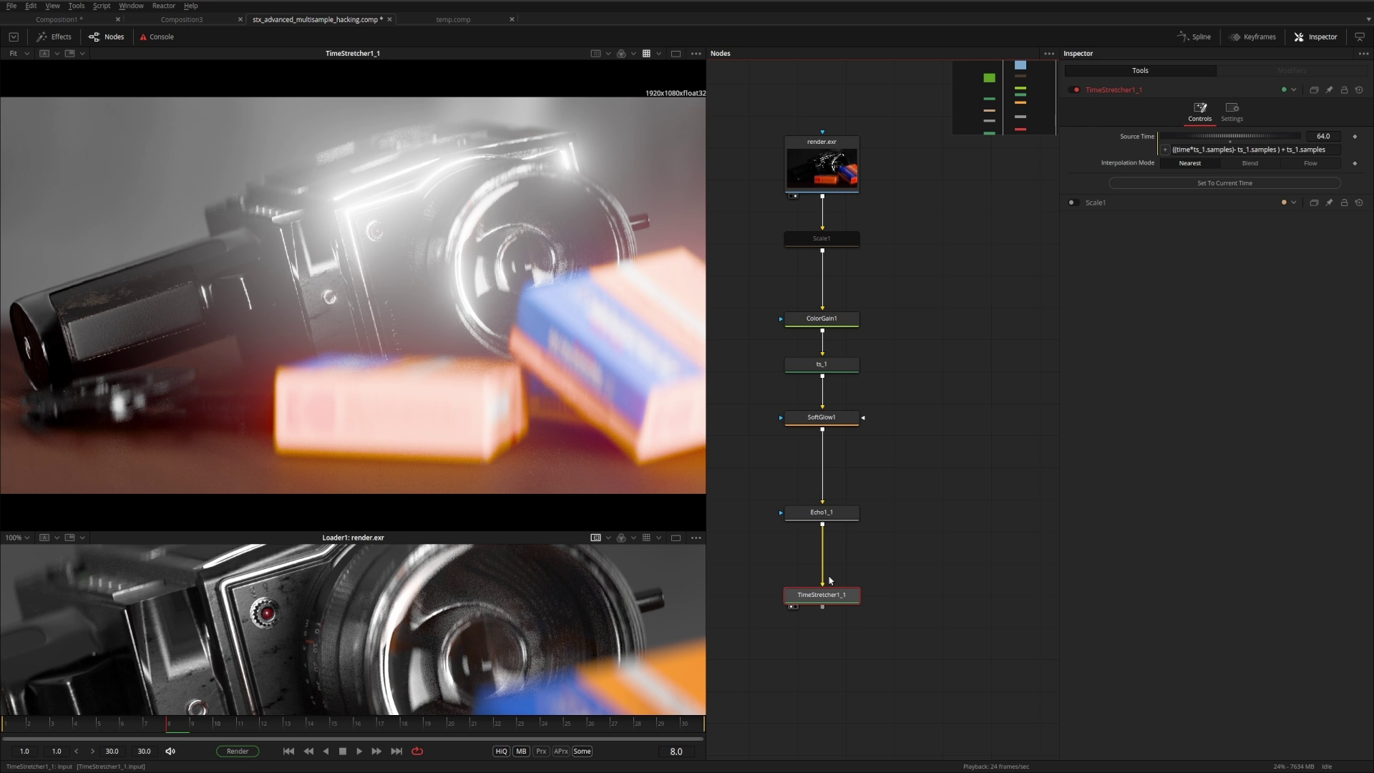
Set SoftGlow1's Threshold to about 0.679 and Blend to about 0.107, and raise its Blue Scale for a cooler glow
left_click(821, 417)
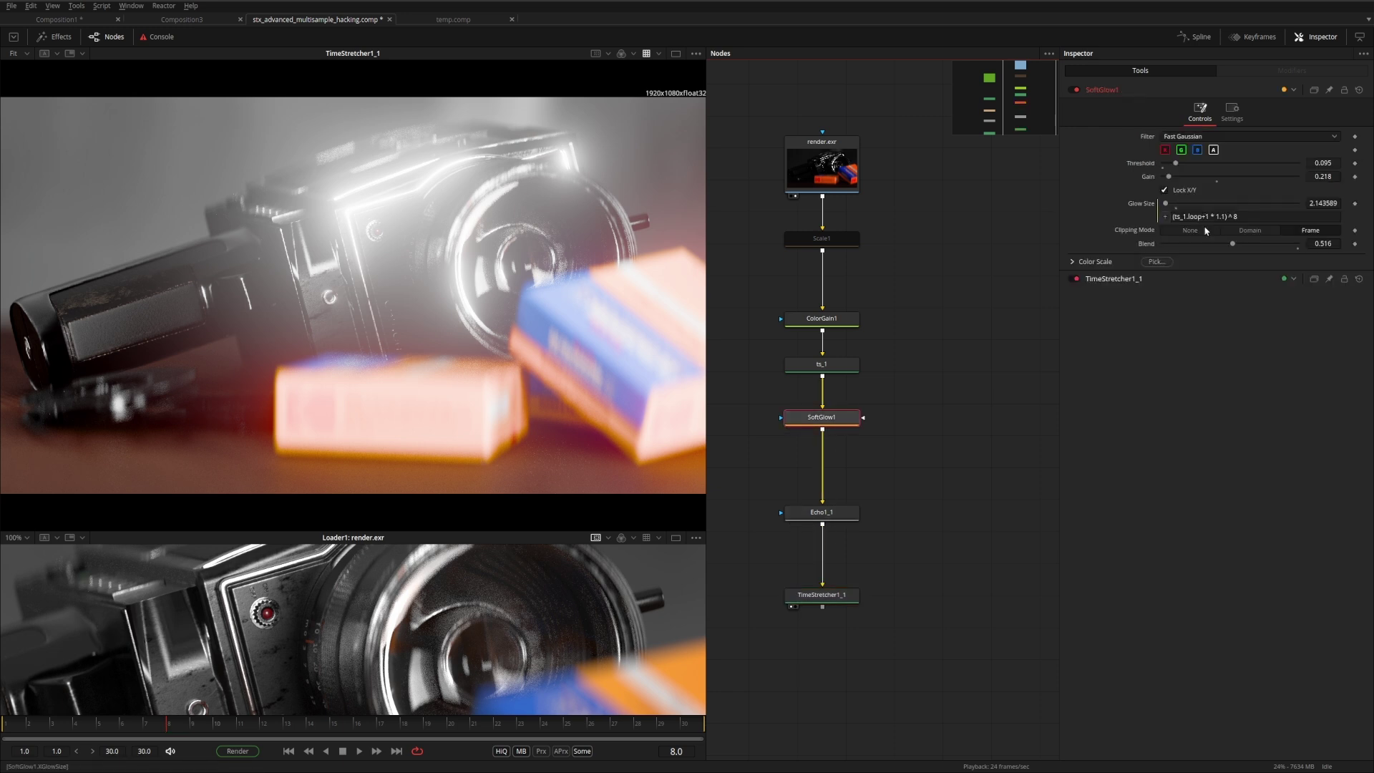
left_click_drag(1232, 243, 1186, 243)
left_click_drag(1175, 163, 1255, 170)
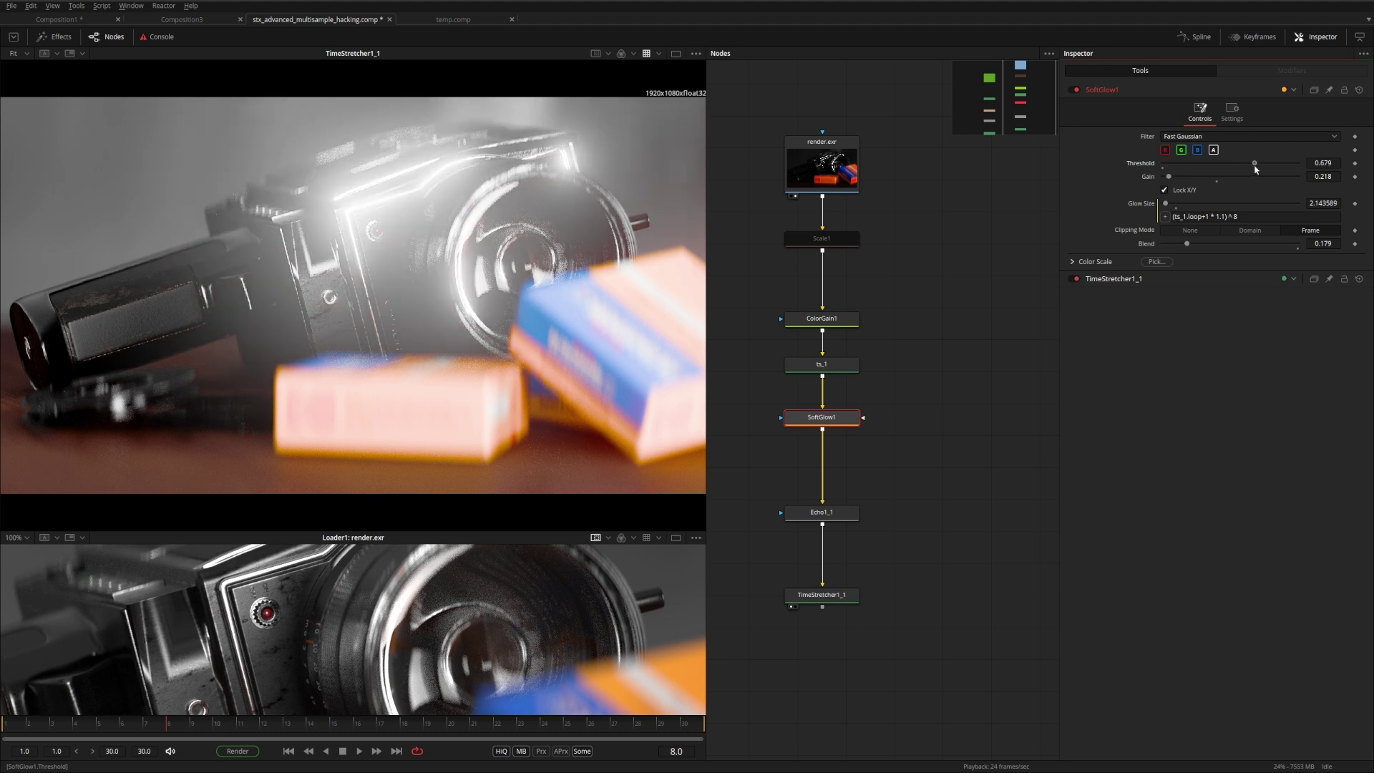
left_click_drag(1192, 244, 1182, 244)
left_click(1141, 260)
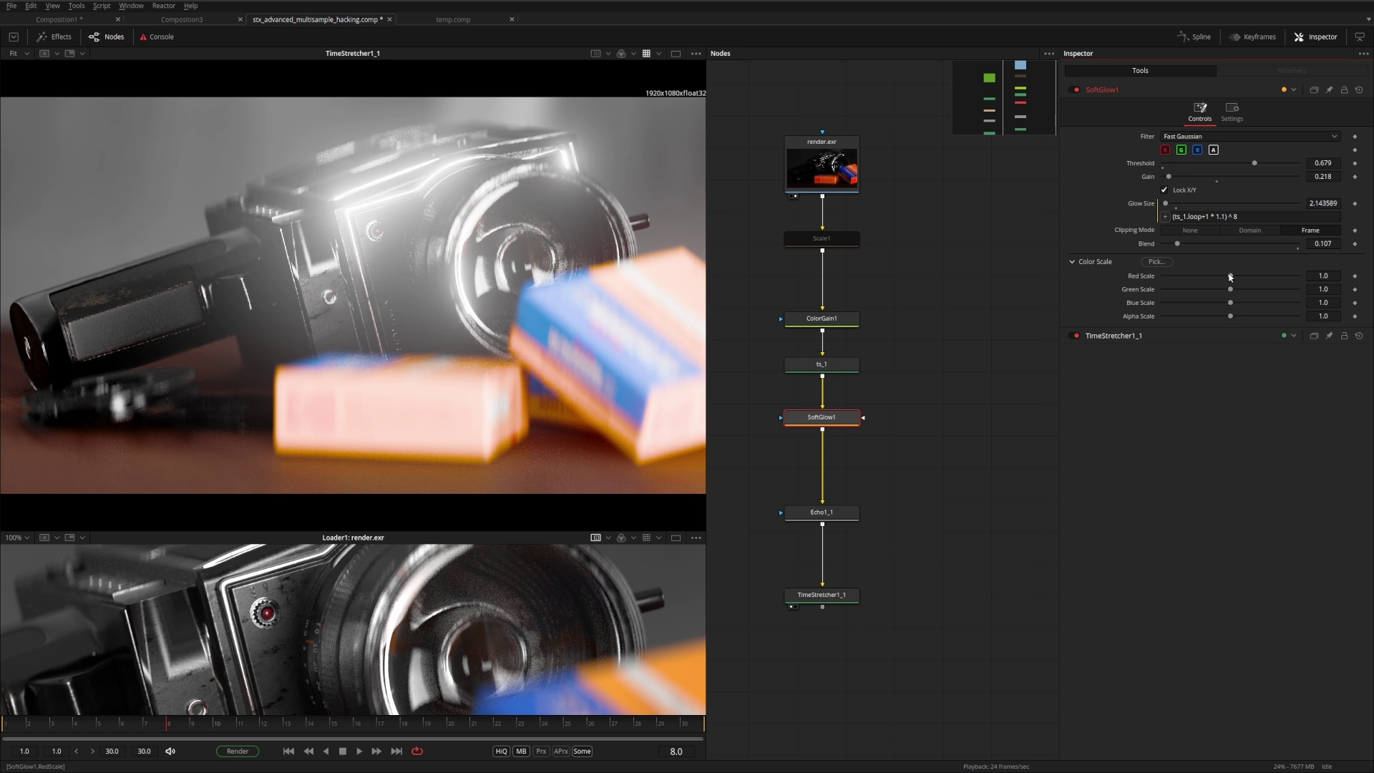
left_click_drag(1230, 302, 1257, 306)
Paste a duplicate of the ColorGain1-to-TimeStretcher1_1 chain and view the duplicate's final Time Stretcher at 100%
key("ctrl+v")
middle_click_drag(1027, 378, 896, 271)
left_click(885, 565)
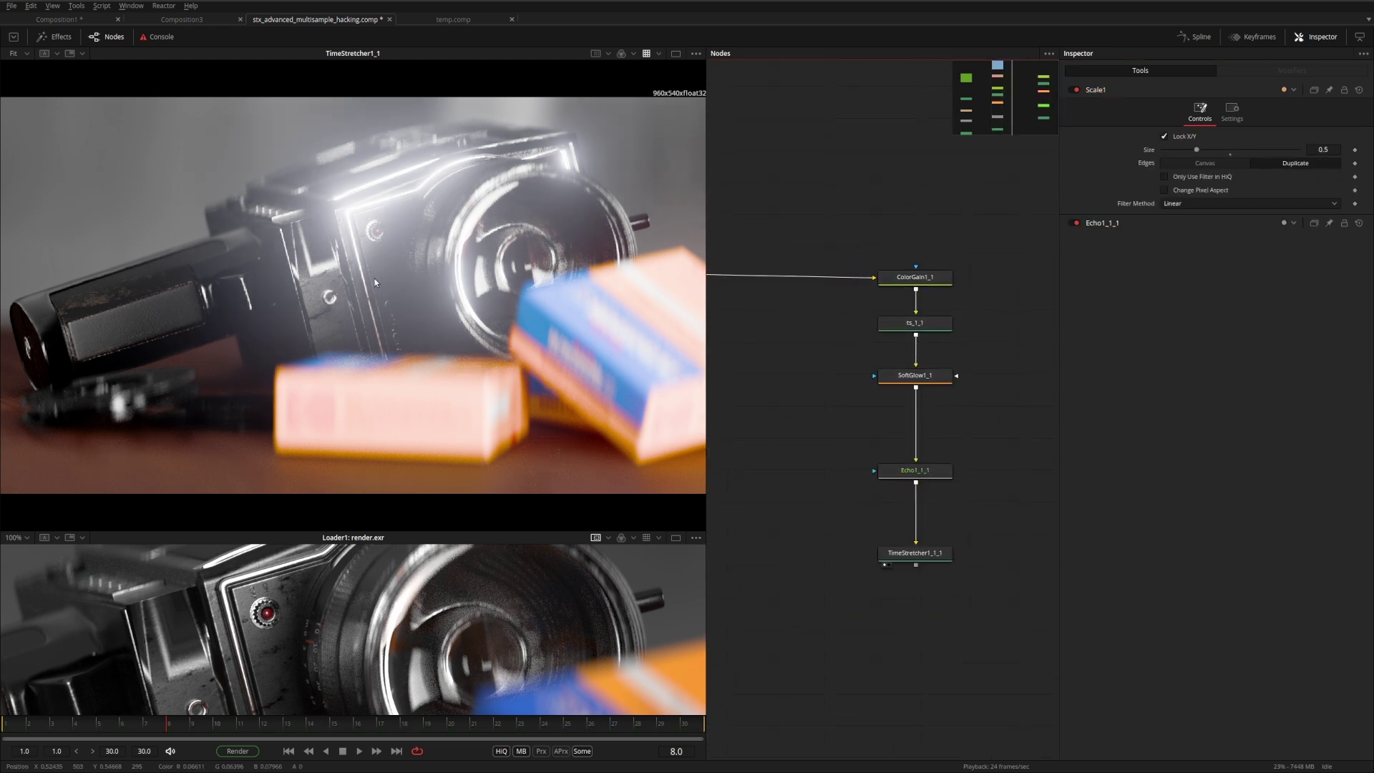
key("ctrl+1")
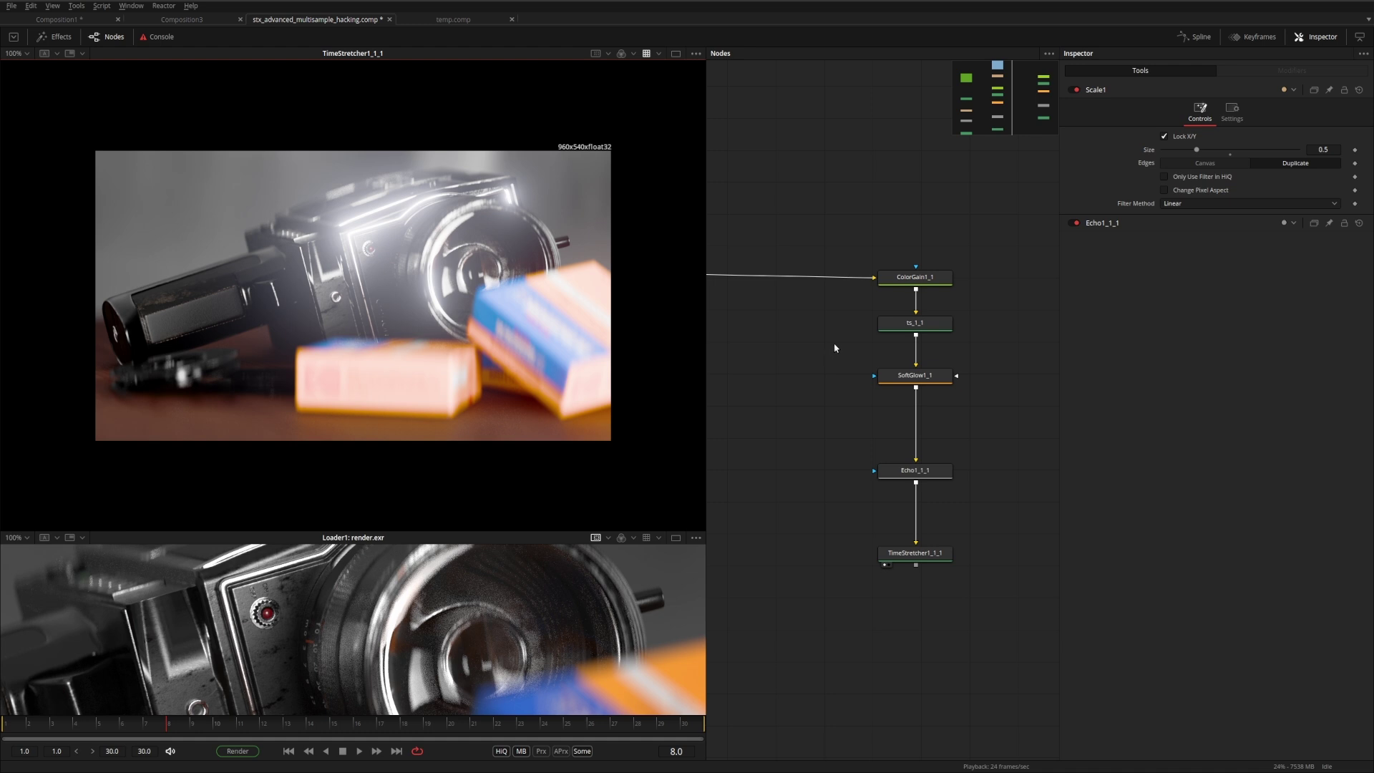
Delete the Soft Glow from the duplicated chain, add a FastNoise node beside it and show the noise in the second viewer
left_click(916, 378)
key("Delete")
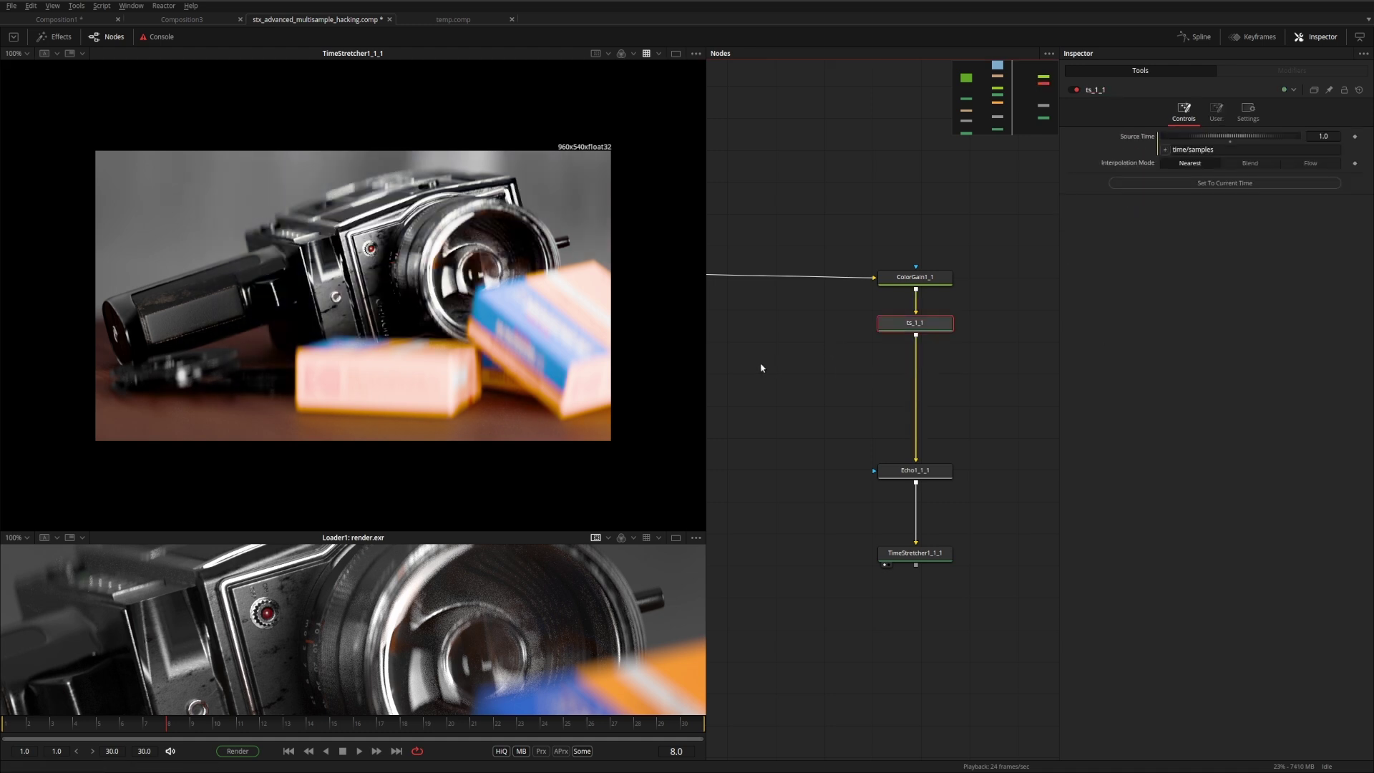
key("shift+space")
type("soft")
key("BackSpace")
key("BackSpace")
key("BackSpace")
key("BackSpace")
type("fast")
key("Down")
key("Down")
key("Down")
key("Down")
key("Down")
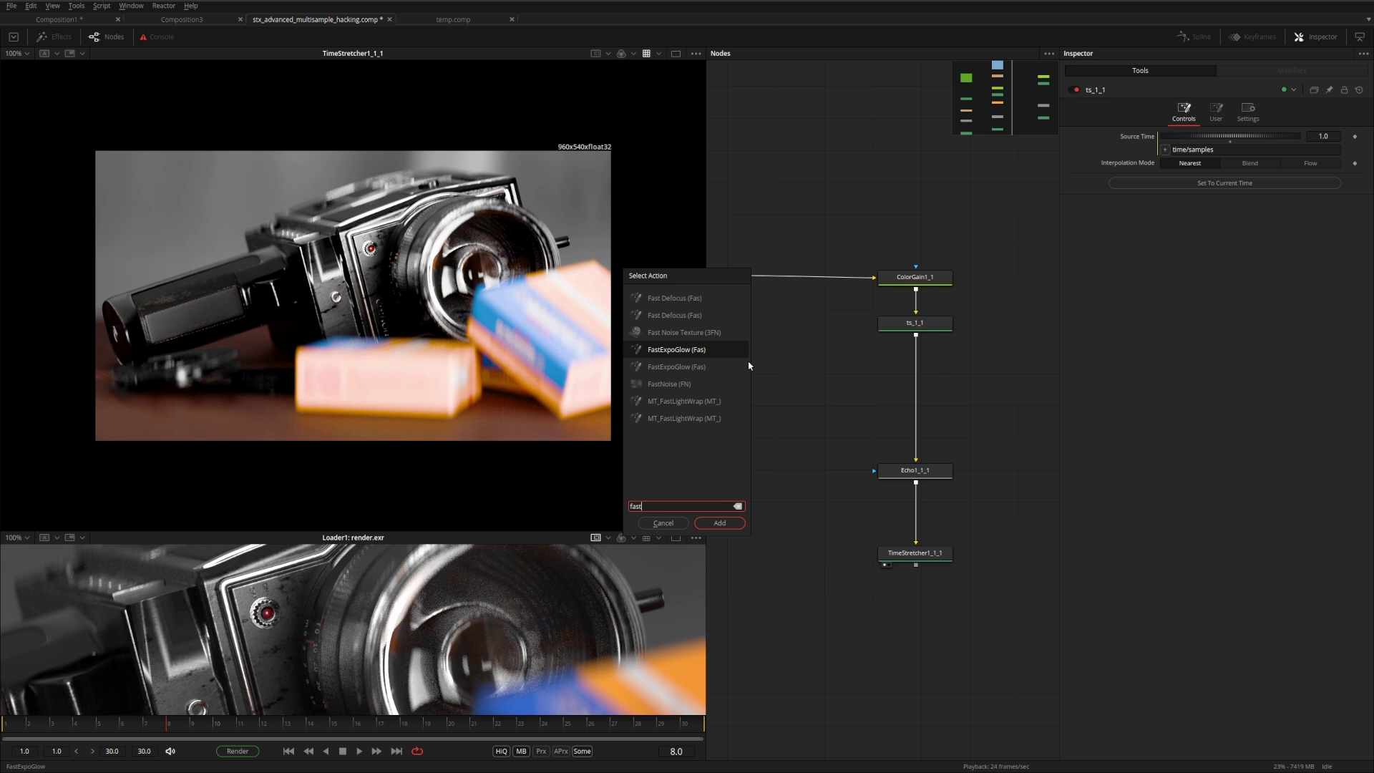
key("Return")
left_click_drag(749, 364, 420, 618)
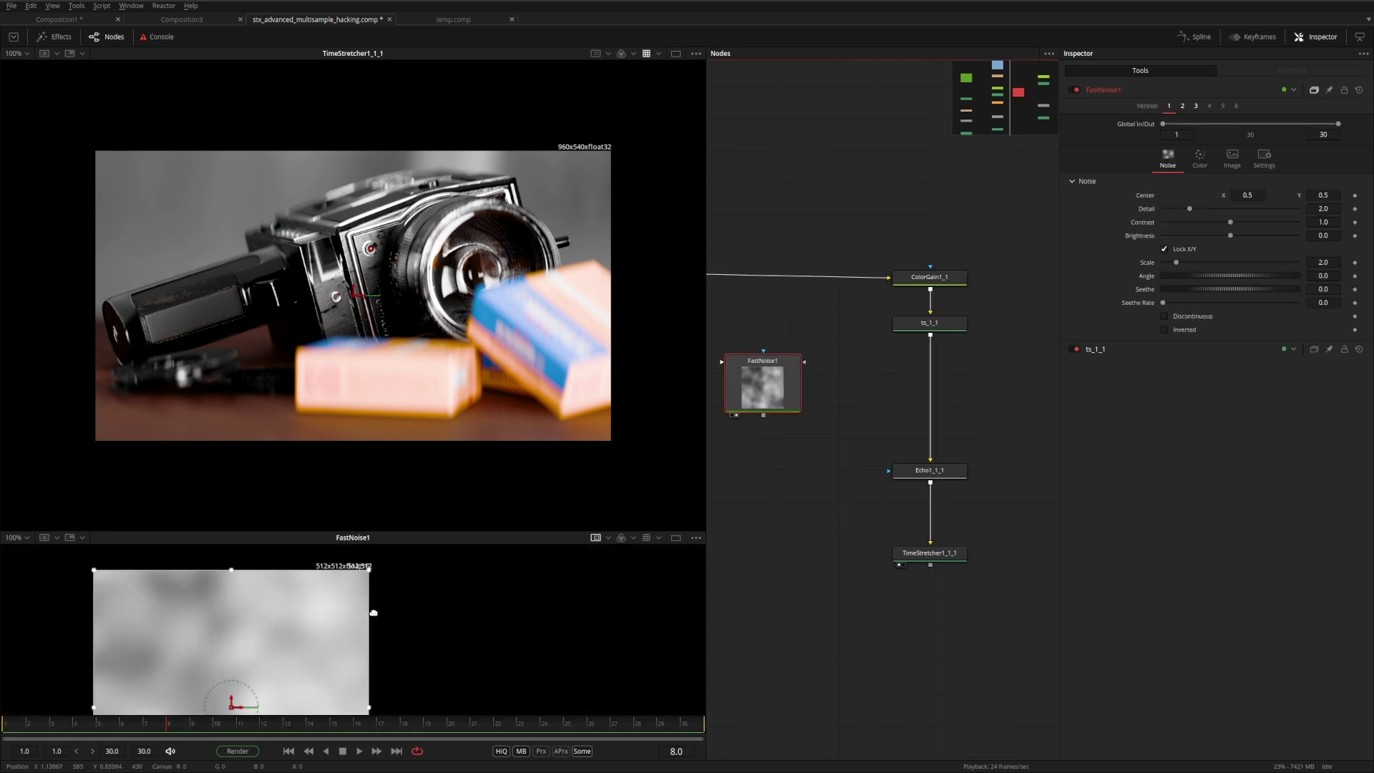
Add a Displace node directly after ts_1_1 and set its Type to XY
left_click(930, 323)
key("shift+space")
type("displace")
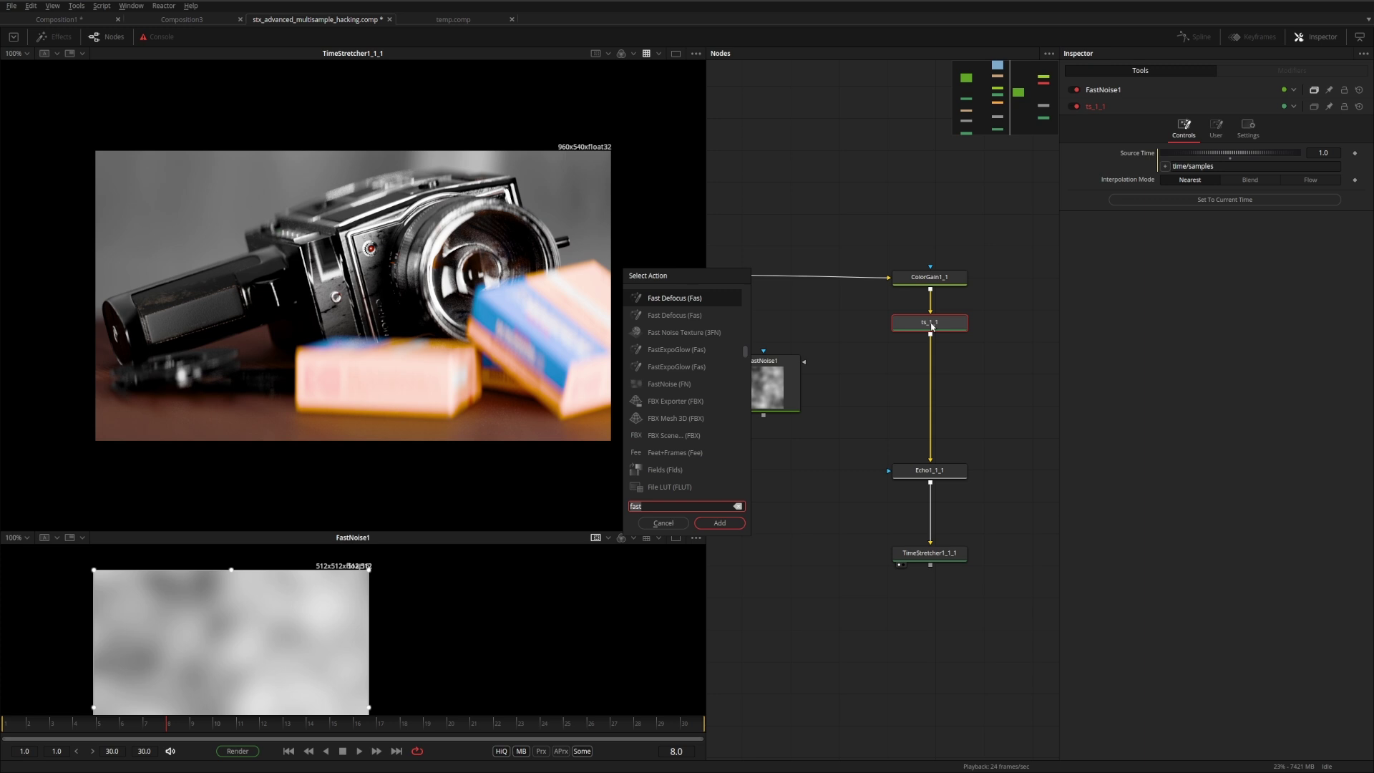
key("Return")
left_click(1275, 136)
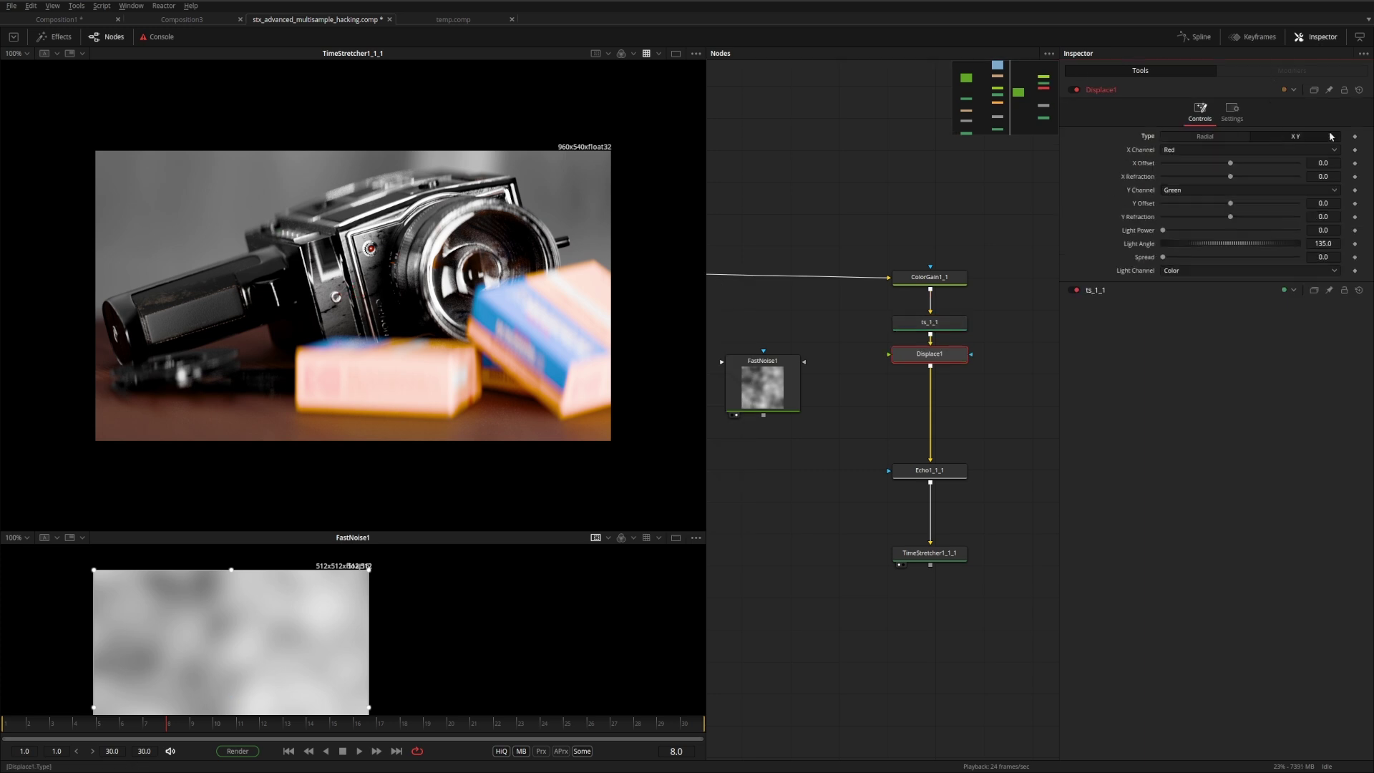
Move the duplicated chain and FastNoise1 farther from the original nodes, then shift FastNoise1 away from the chain to make room
left_click(766, 385)
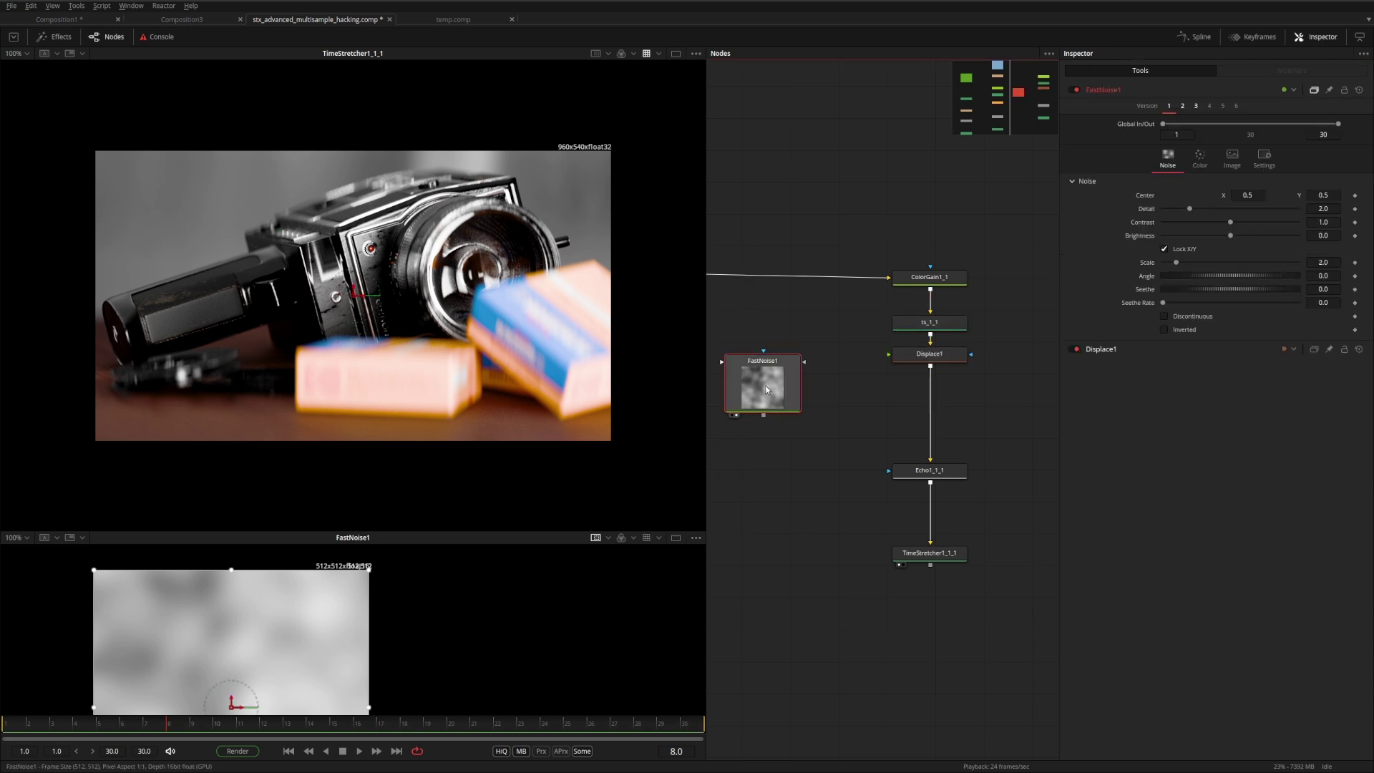
scroll(914, 386, "down", 3, "ctrl")
scroll(914, 387, "up", 3, "ctrl")
scroll(992, 600, "down", 3, "ctrl")
left_click_drag(993, 600, 848, 365)
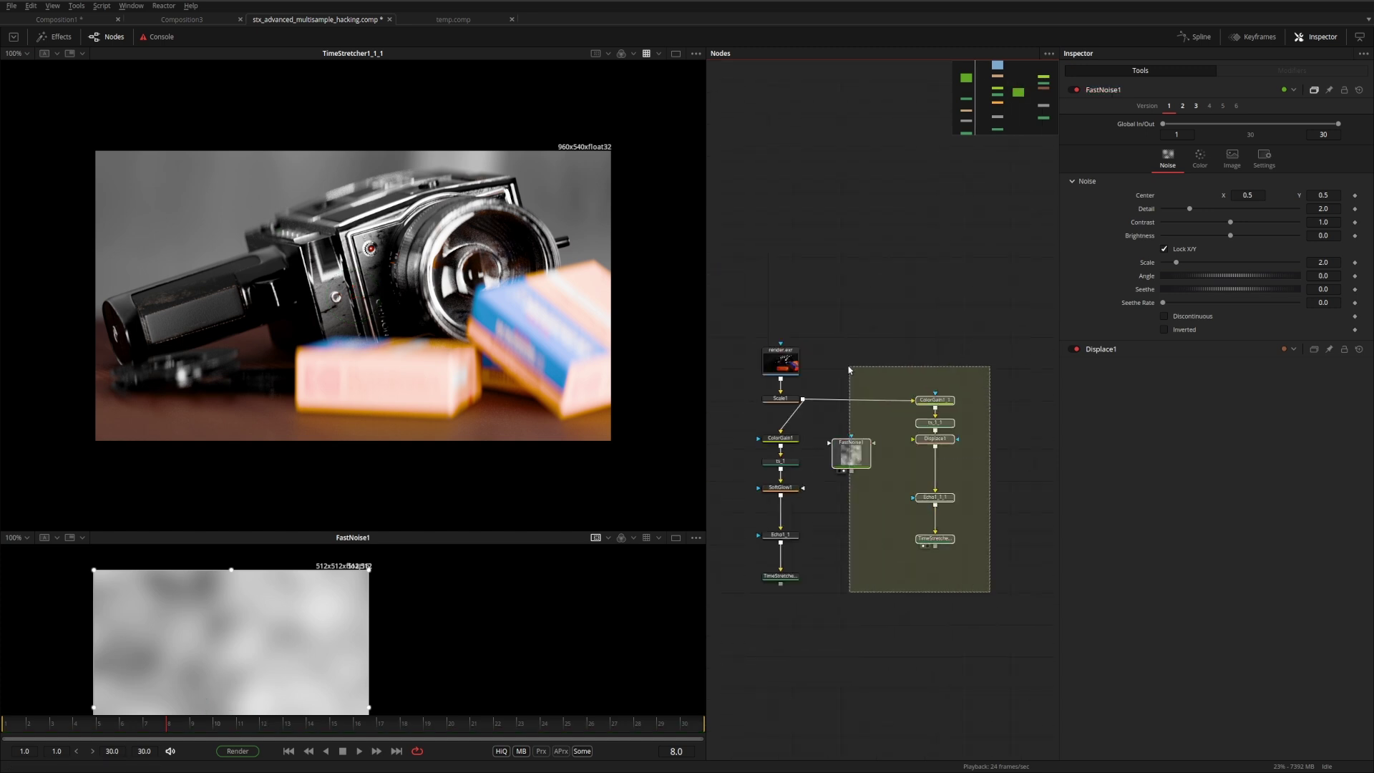
left_click_drag(851, 458, 957, 453)
middle_click_drag(973, 483, 857, 466)
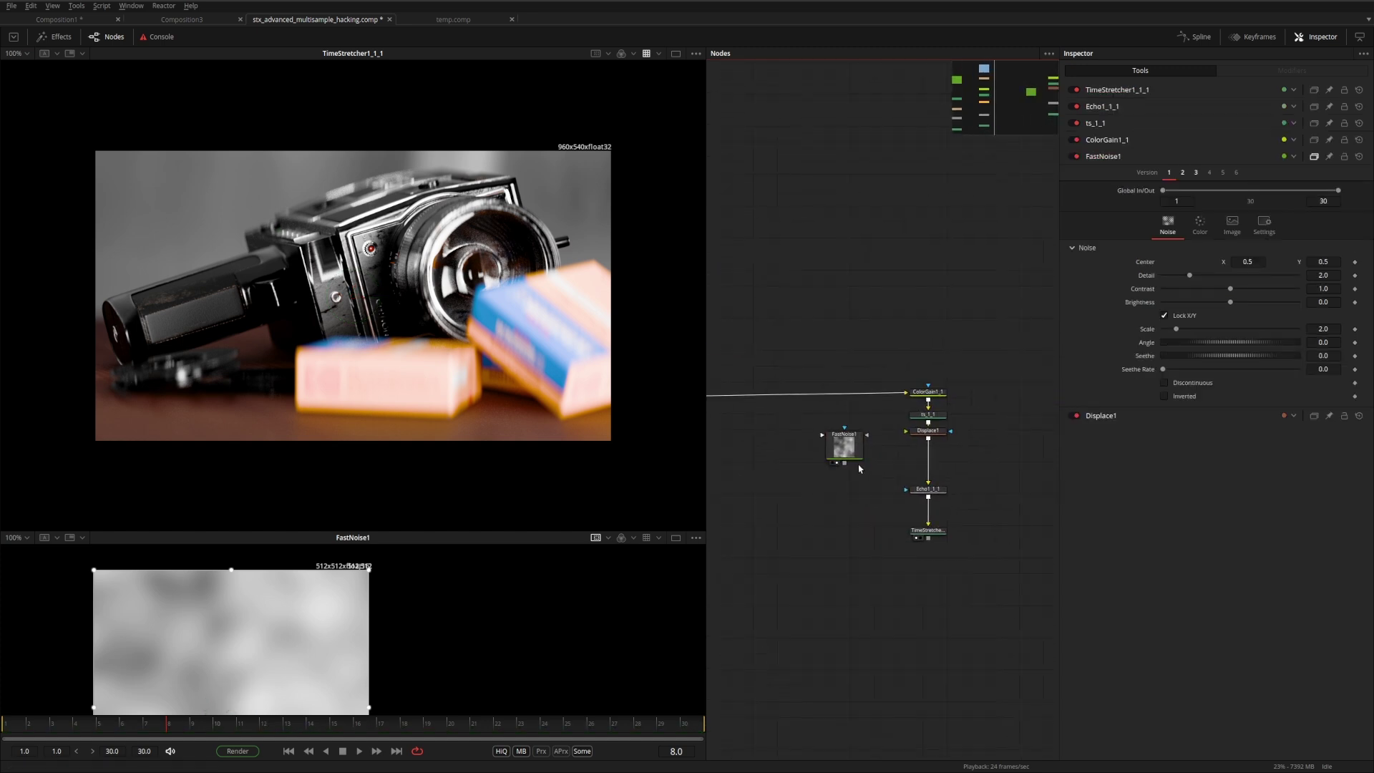
scroll(836, 492, "up", 3, "ctrl")
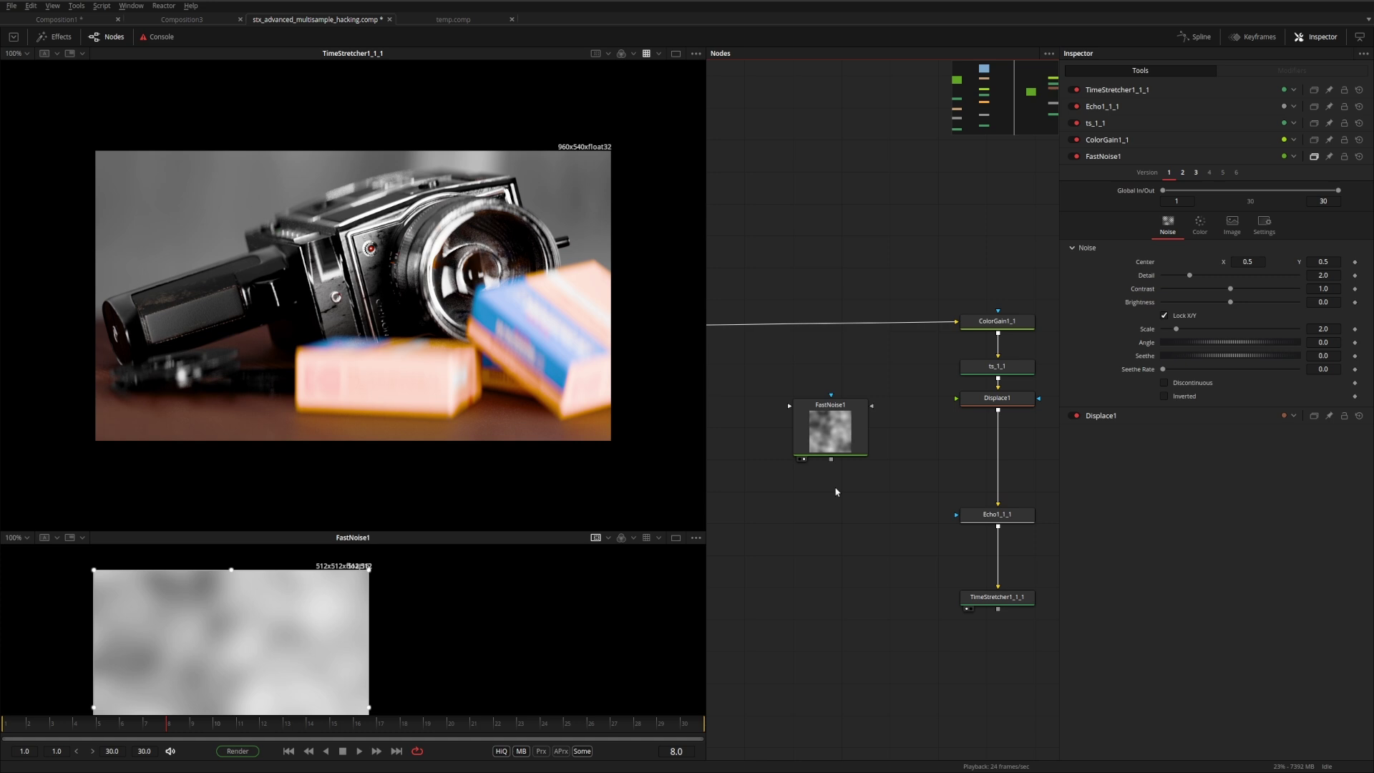
left_click_drag(859, 448, 830, 433)
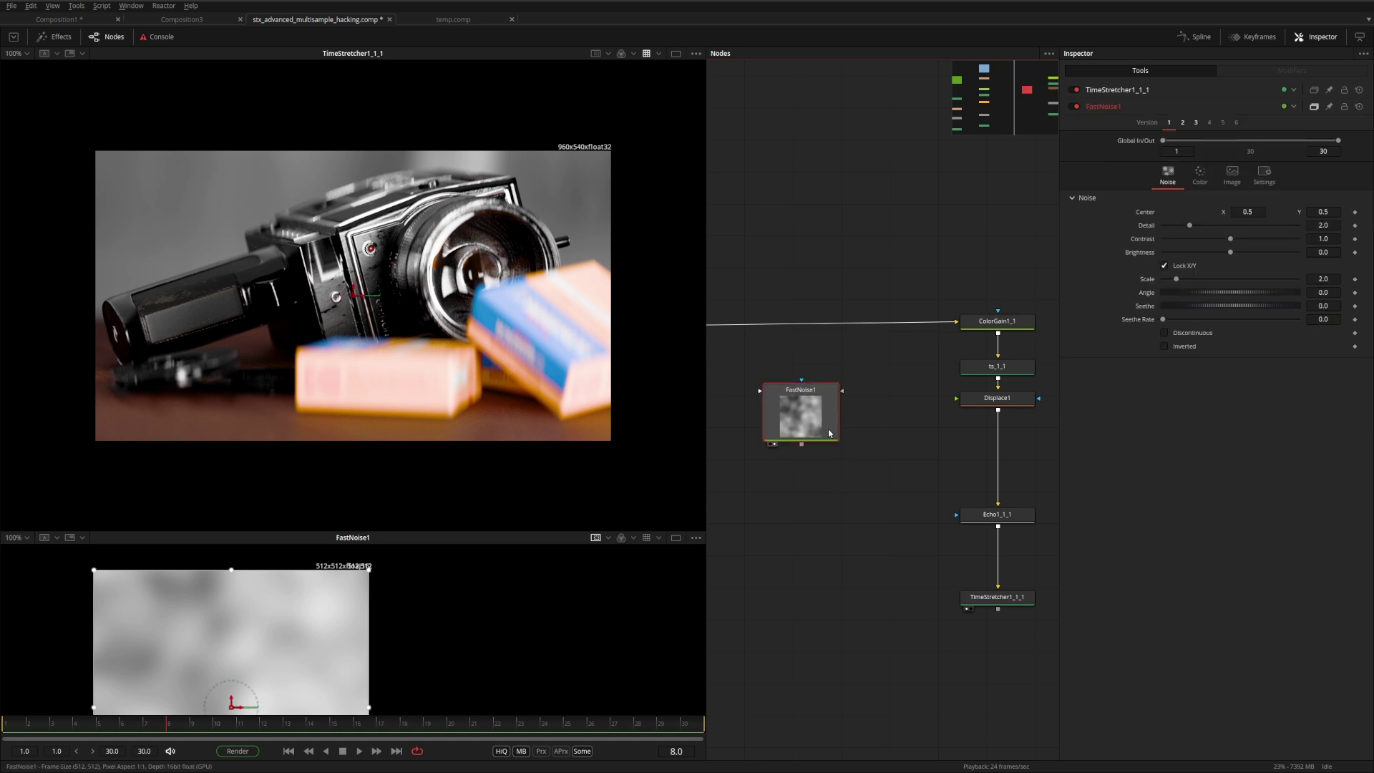
Paste an instance of FastNoise1 beside it, deinstance its Seethe and set that to about 1.418
key("ctrl+c")
key("ctrl+v")
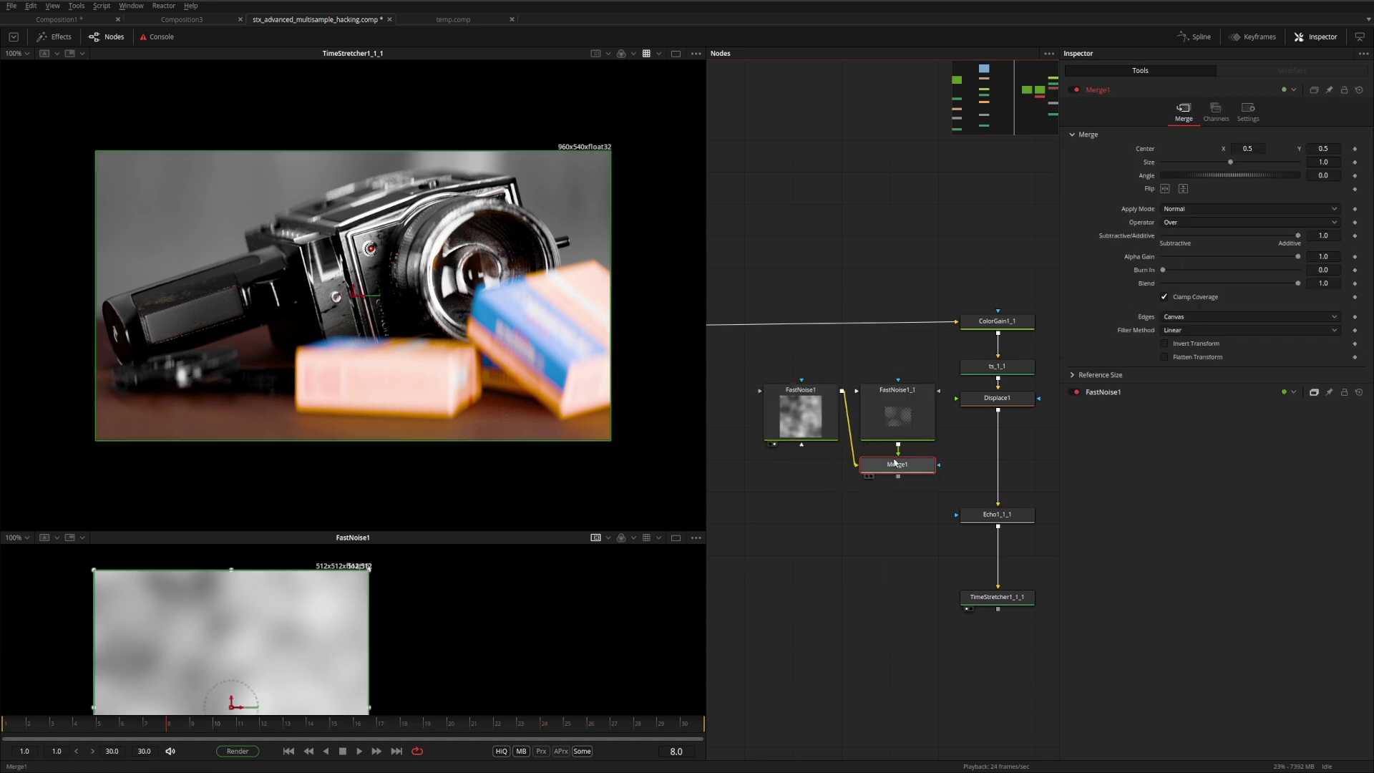
key("Delete")
left_click(784, 400)
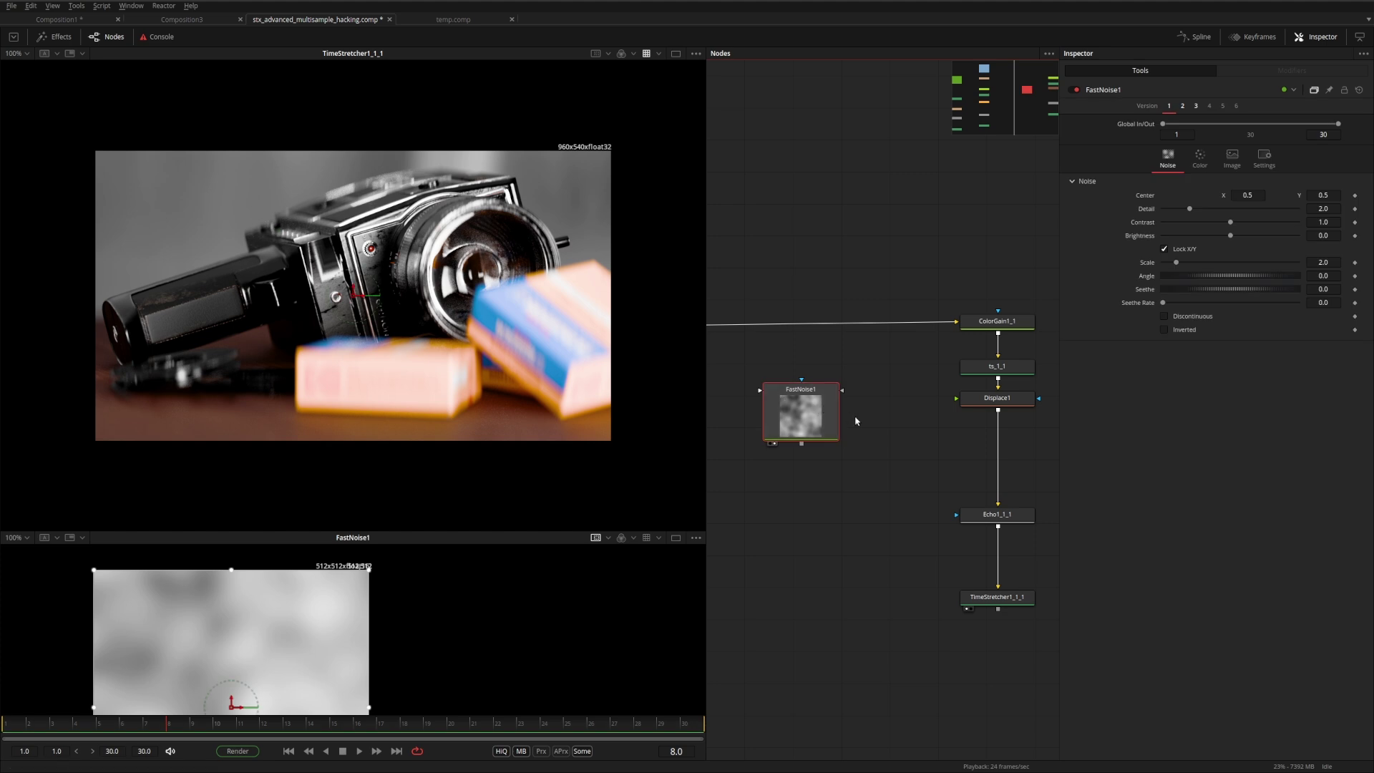
key("ctrl+shift+v")
left_click_drag(904, 418, 451, 668)
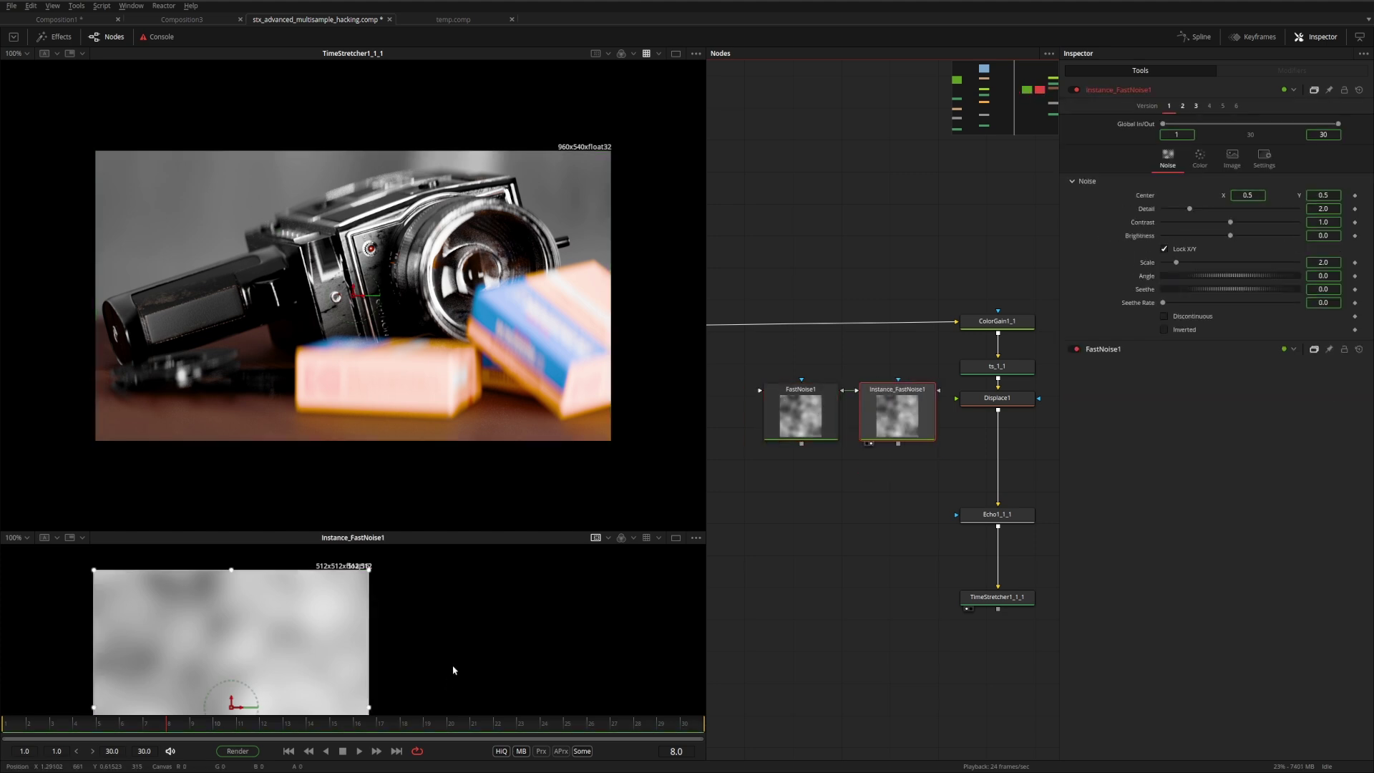
right_click(1166, 291)
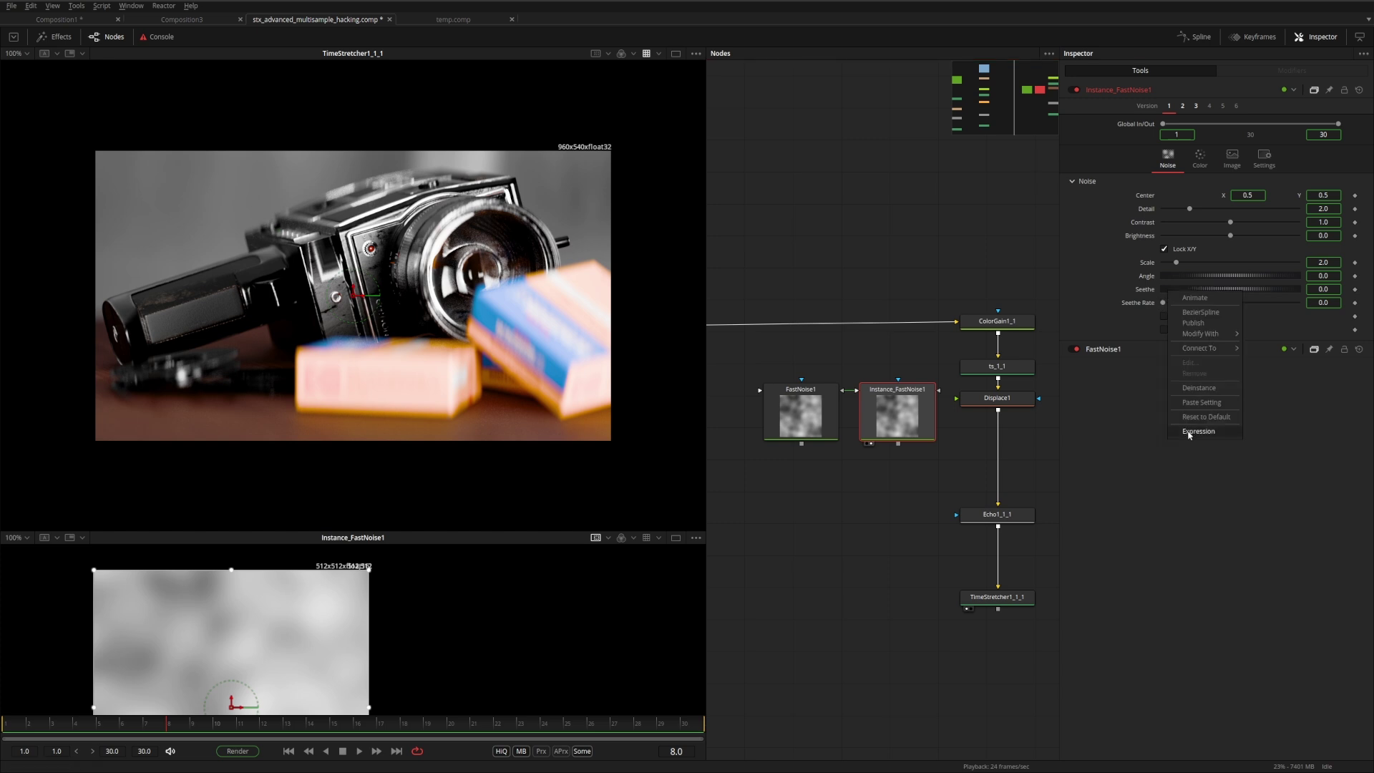
left_click(1198, 388)
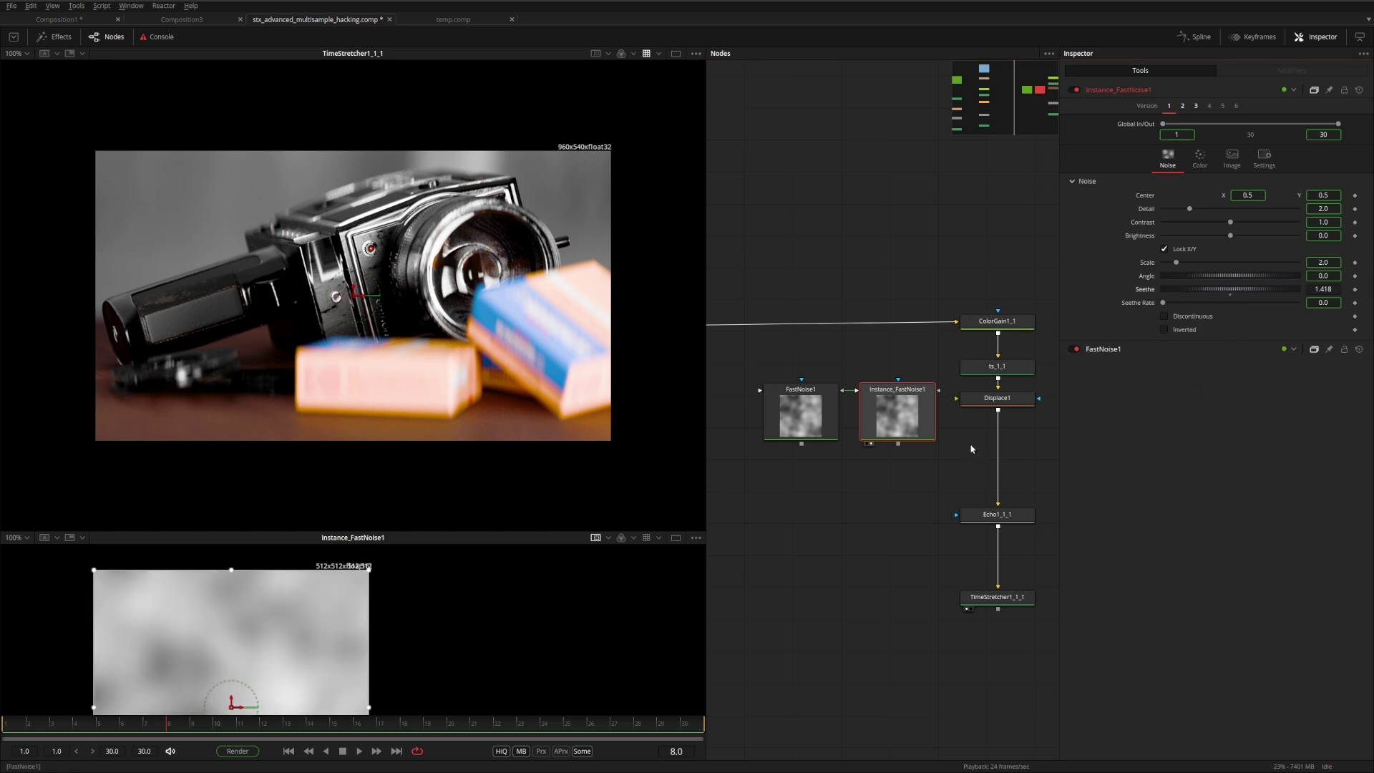
Paste a second instance of FastNoise1, deinstance its Seethe, set that to about -6.863 and place it on FastNoise1's other side
middle_click_drag(779, 482, 890, 439)
left_click(901, 459)
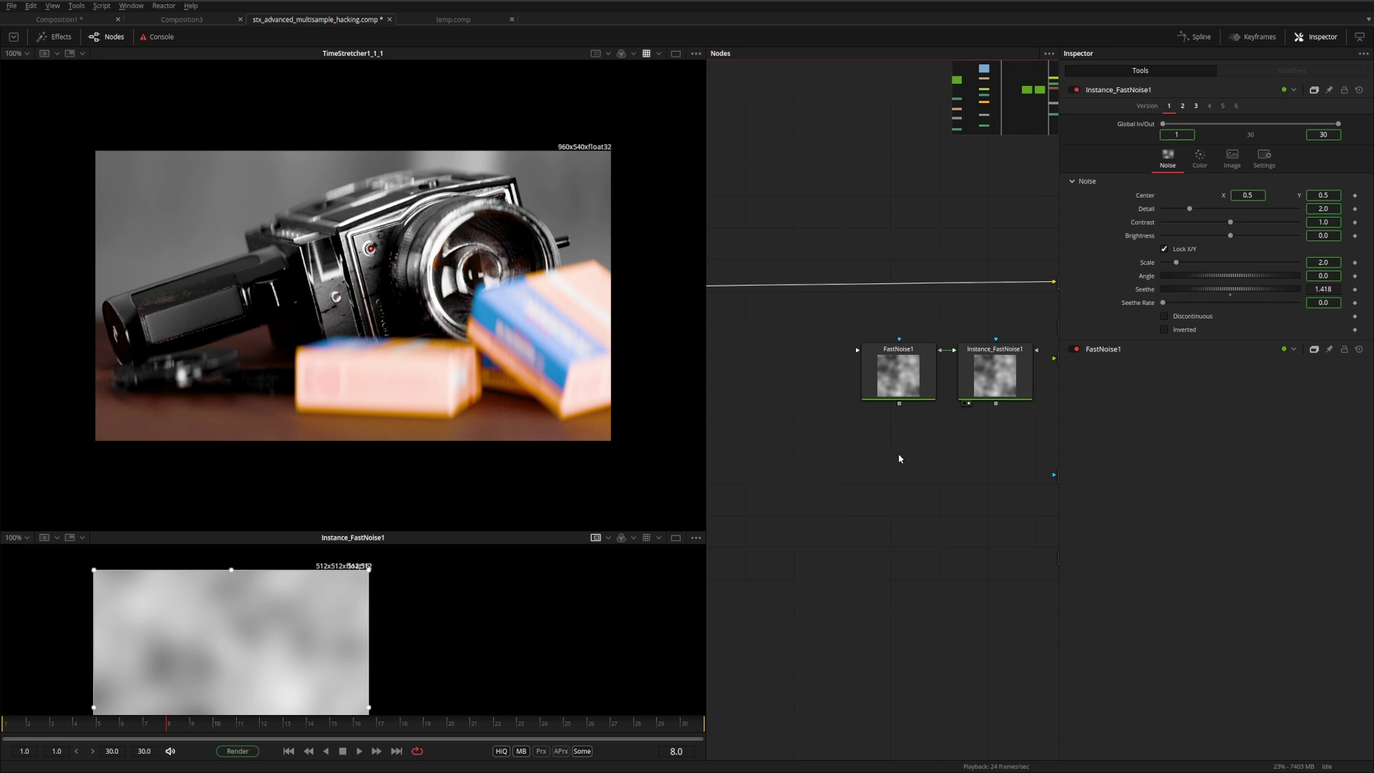
key("ctrl+shift+v")
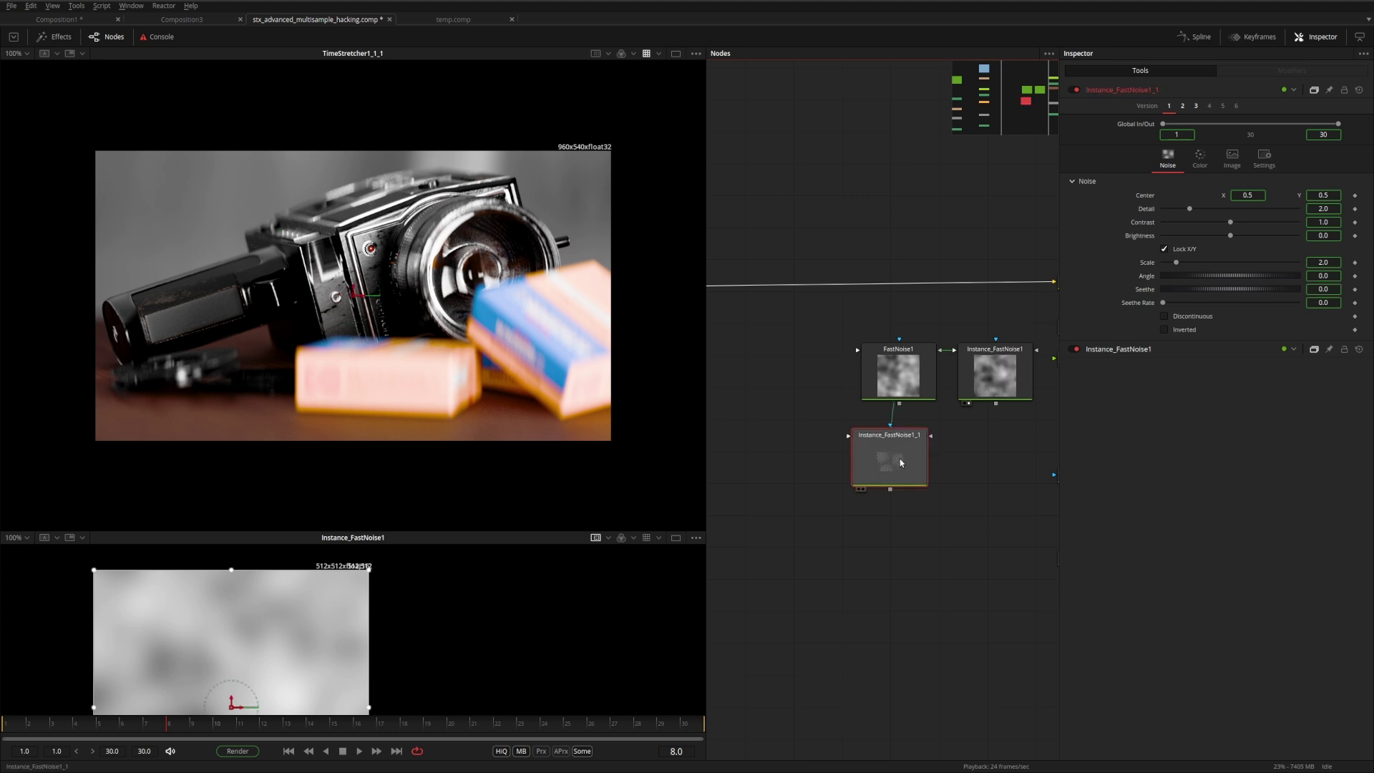
right_click(1178, 290)
left_click(1238, 386)
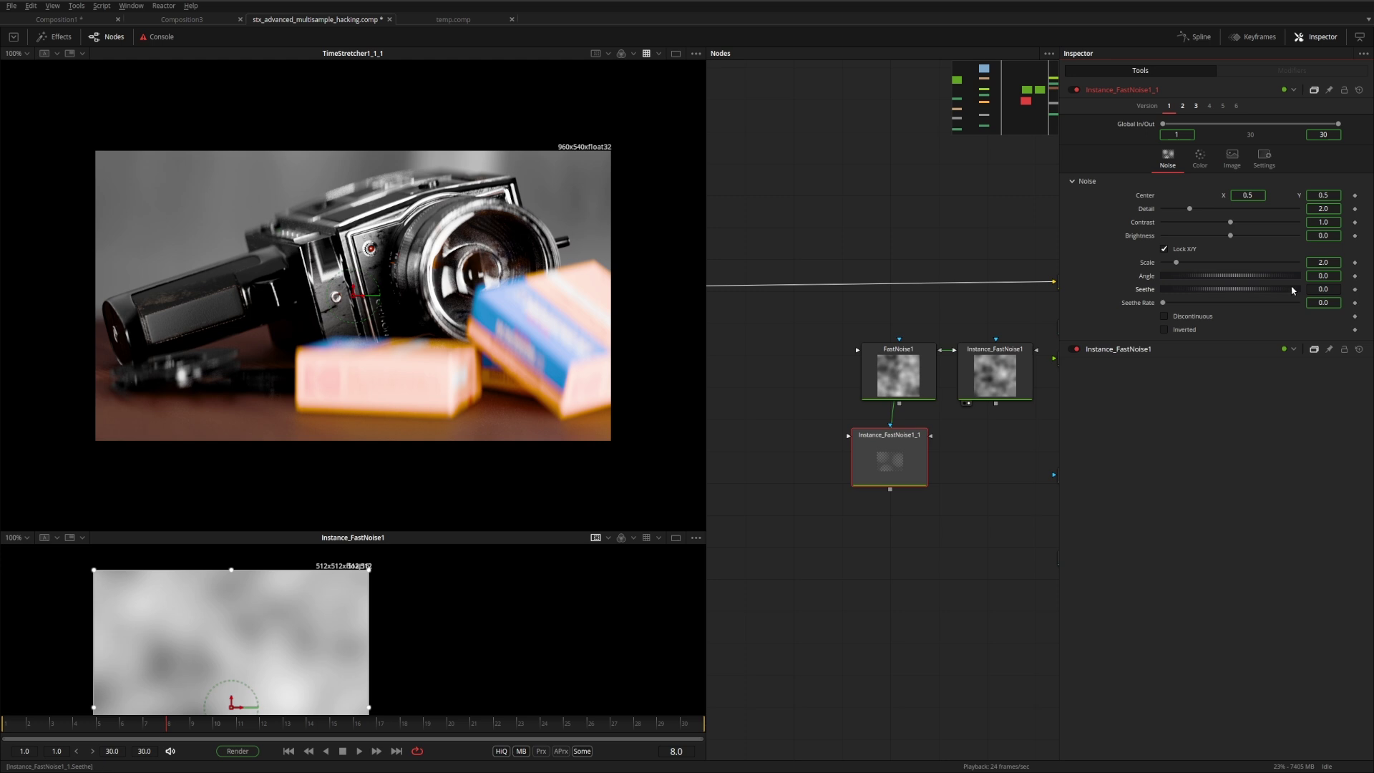
left_click_drag(889, 450, 803, 370)
Compare the three noise patterns by showing each noise node in the second viewer
key("2")
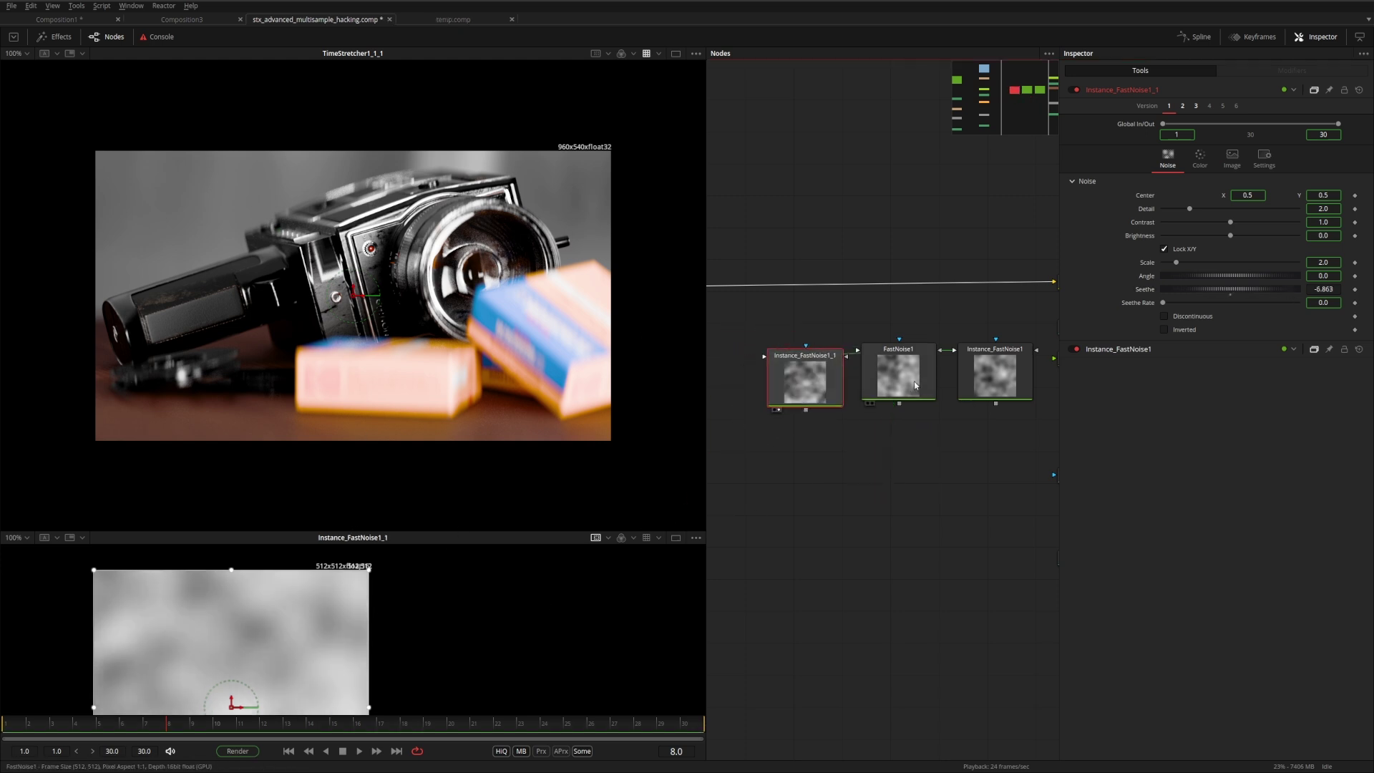
left_click(871, 403)
left_click(968, 404)
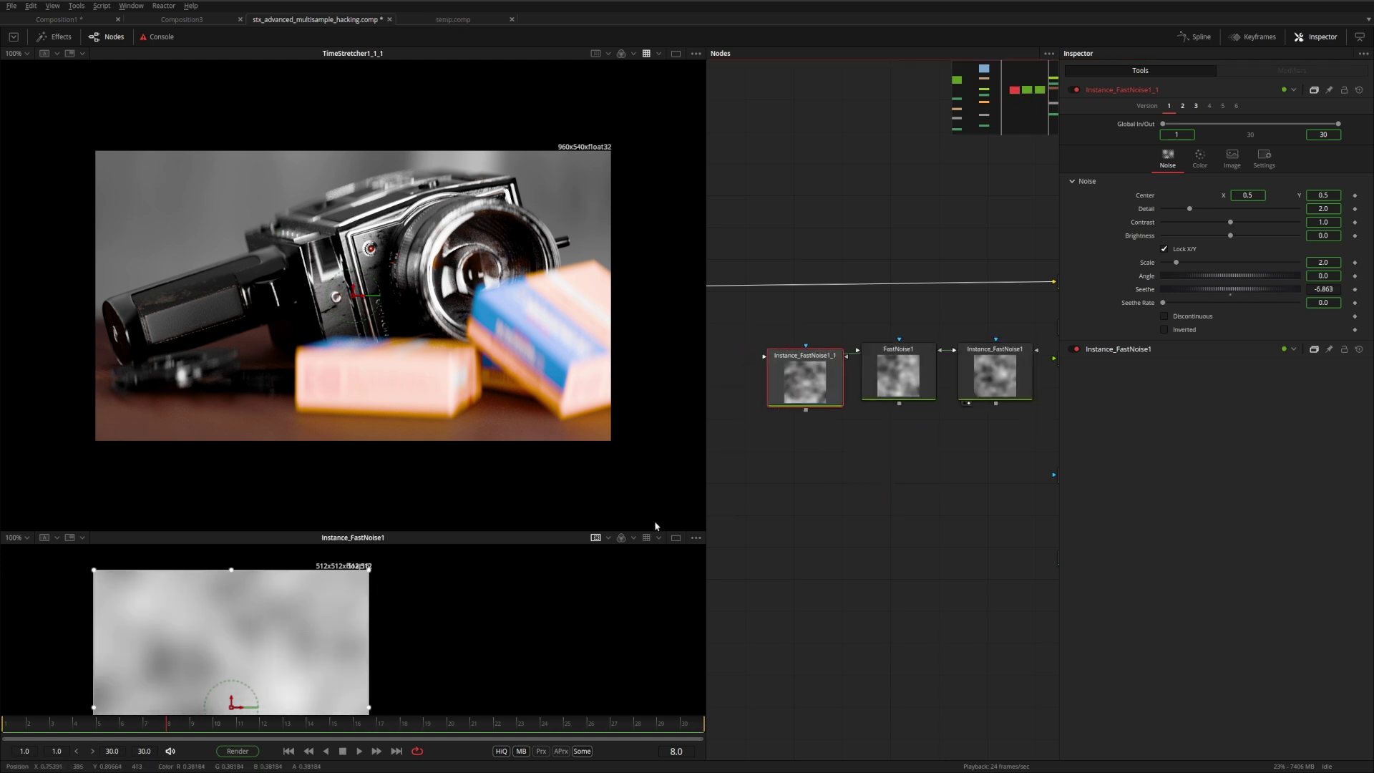
Add a Custom Tool node below the noises, connect Instance_FastNoise1_1, FastNoise1 and Instance_FastNoise1 in that order, and show it in the second viewer
left_click(859, 473)
key("shift+space")
type("cust")
key("Down")
key("Return")
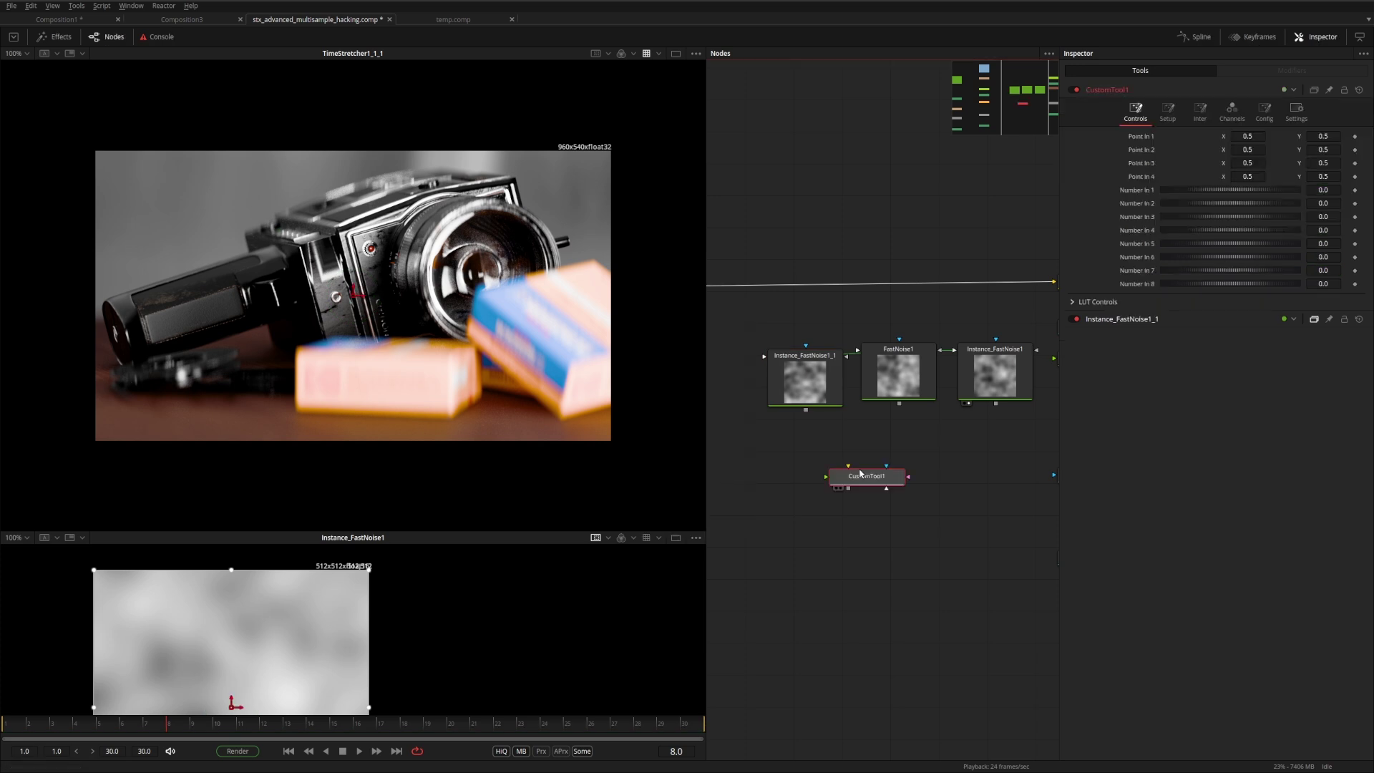
left_click_drag(806, 410, 869, 475)
left_click_drag(899, 403, 887, 468)
left_click_drag(996, 408, 907, 476)
key("2")
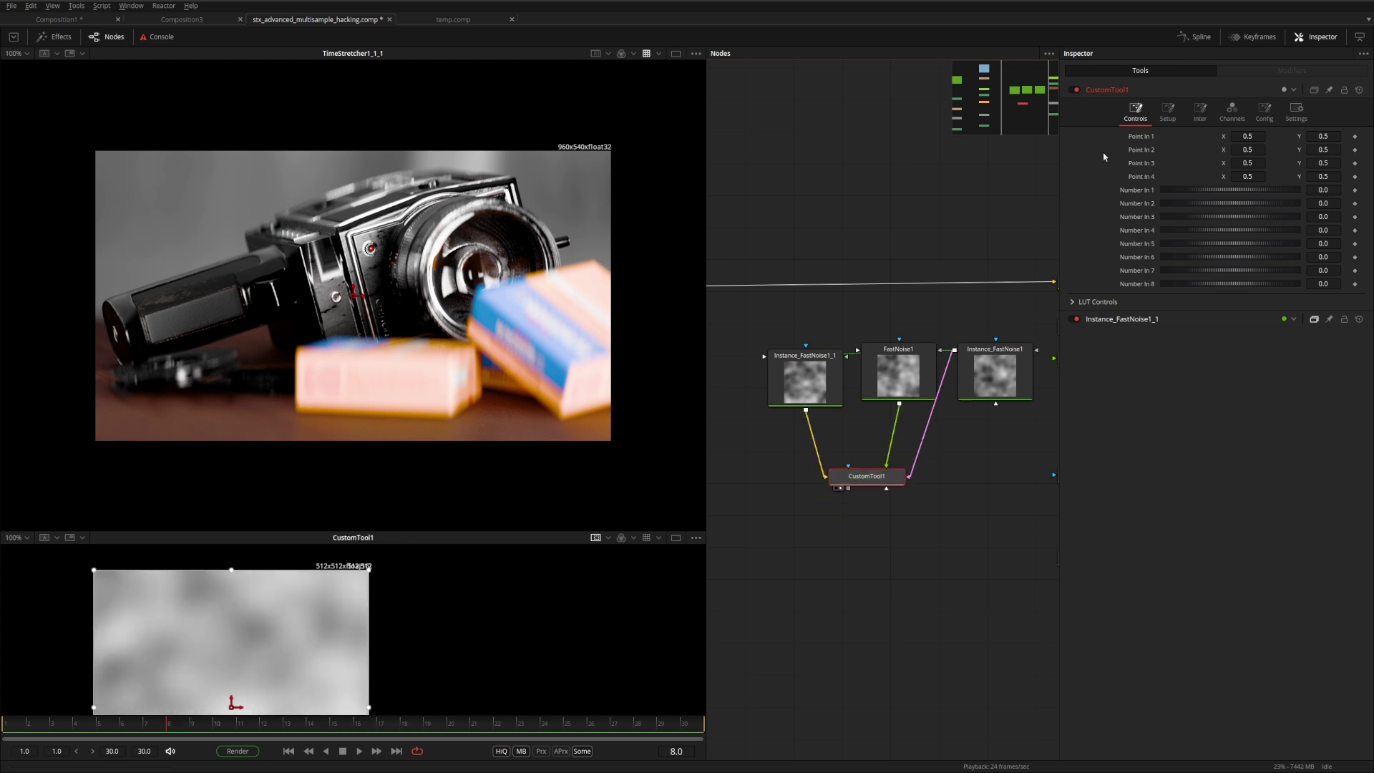
Set CustomTool1's Green channel expression to g2 and its Blue channel expression to b3
left_click(1231, 112)
left_click(1177, 172)
key("BackSpace")
type("2")
key("Tab")
key("BackSpace")
type("3")
middle_click_drag(395, 604, 540, 563)
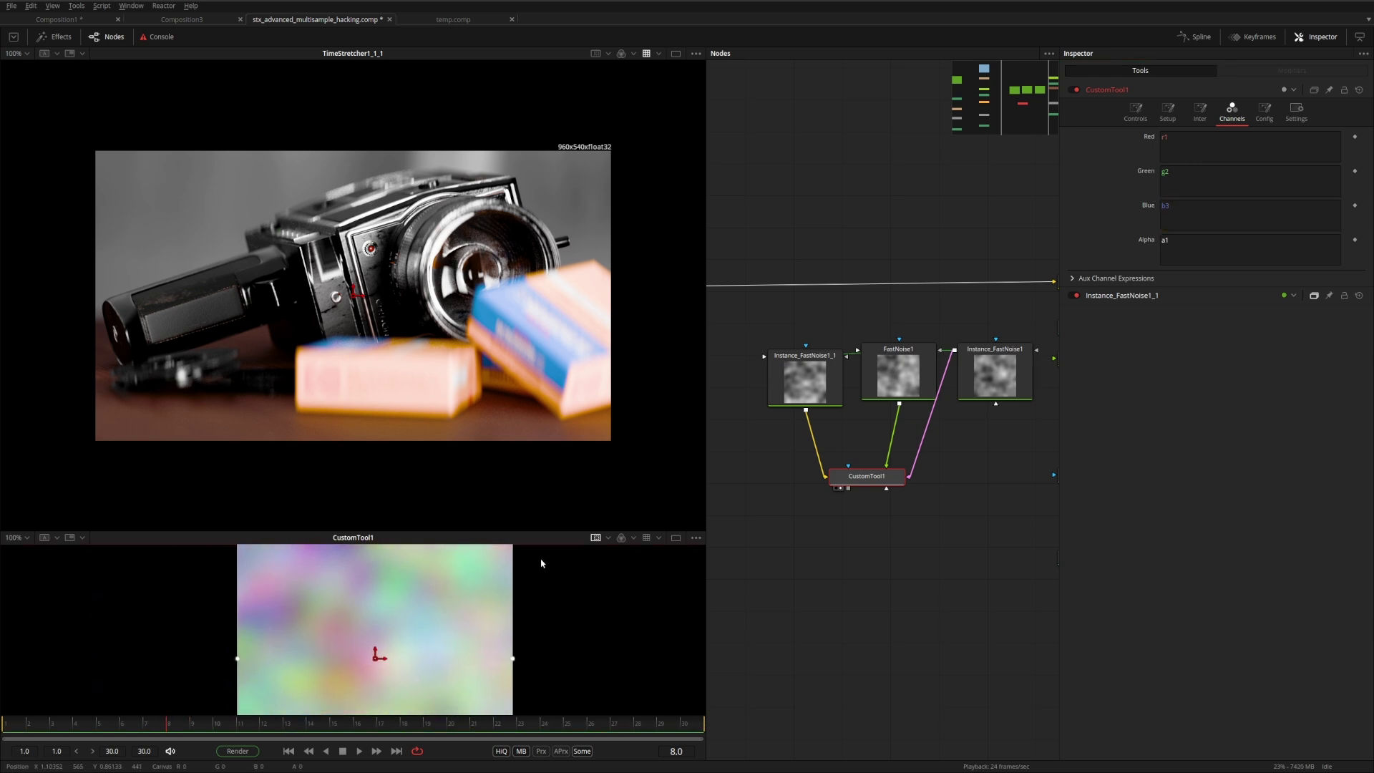
Set CustomTool1's Red channel expression to (r1-0.5)*2
left_click(1162, 136)
type("(")
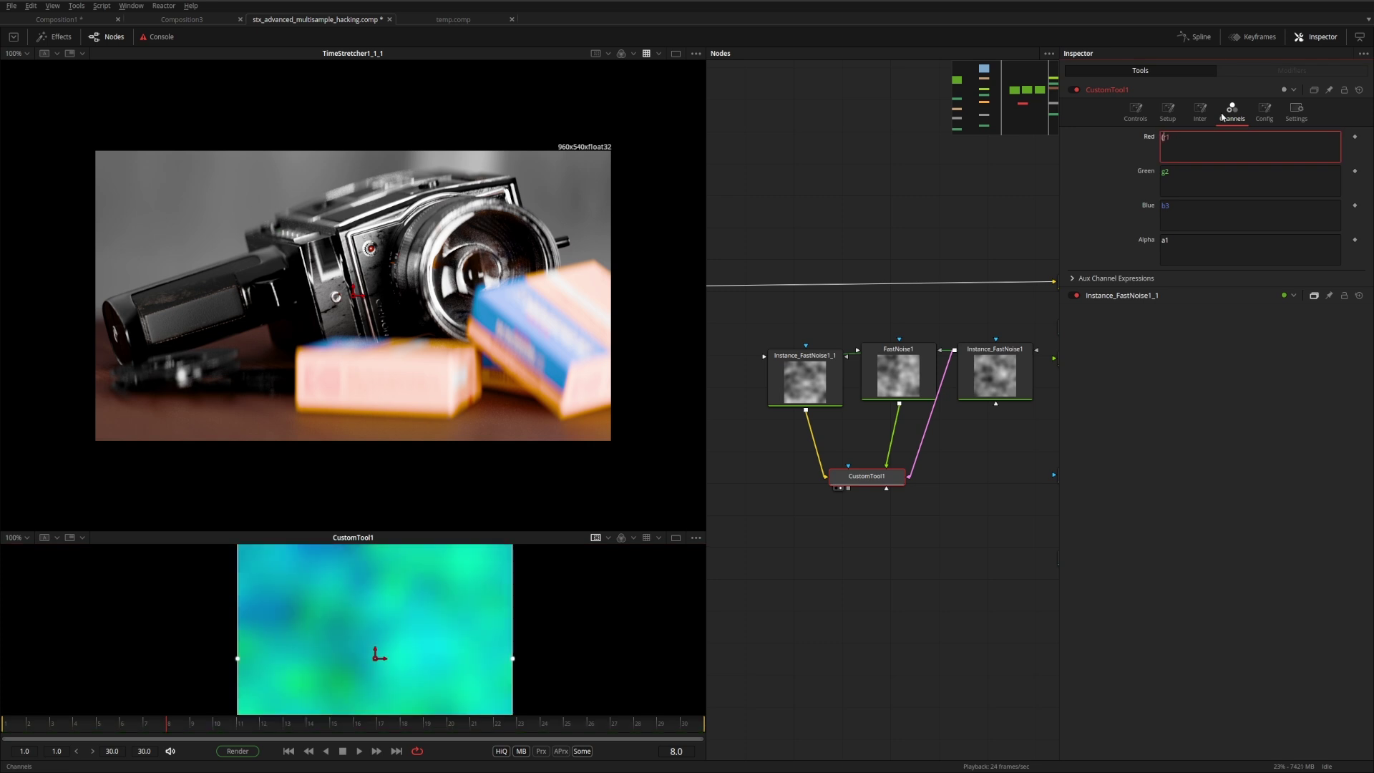
key("End")
type(")")
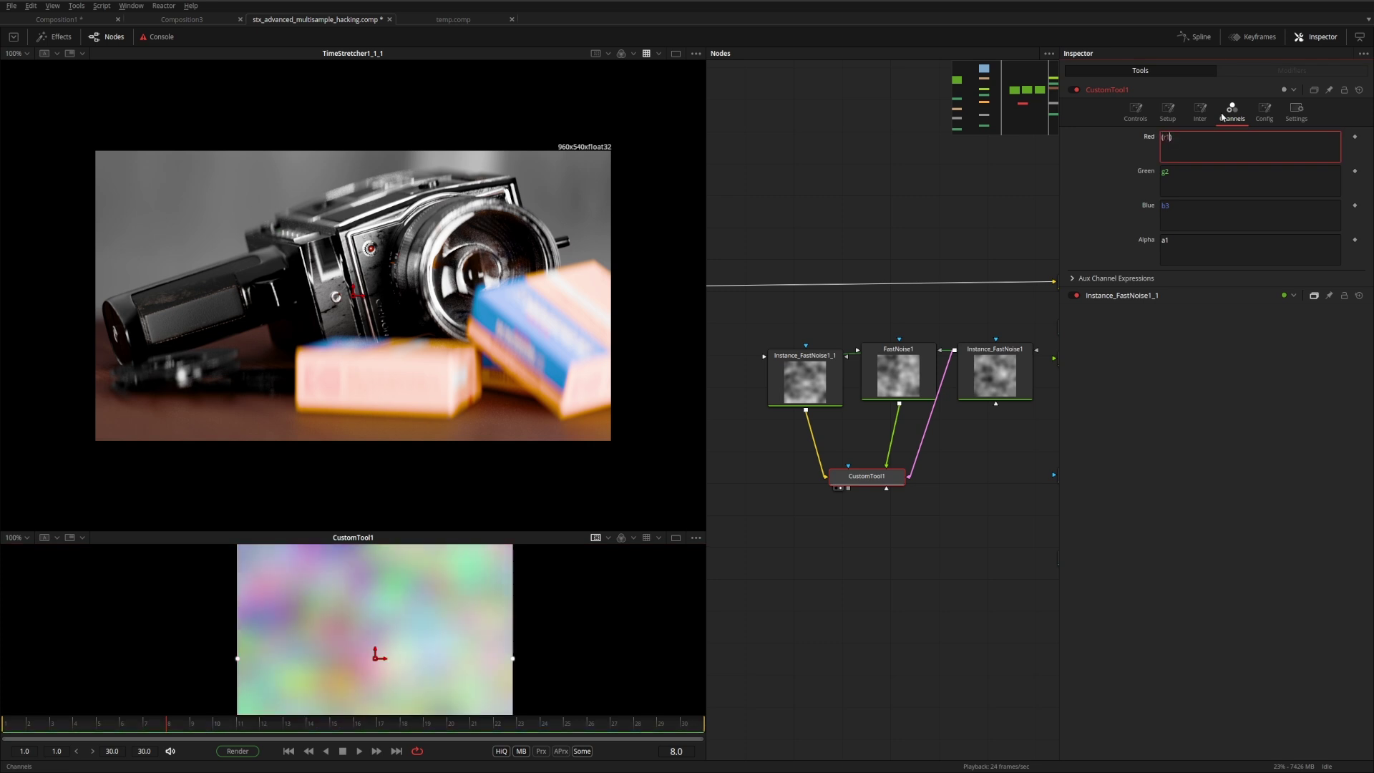
key("Left")
type("-0.5")
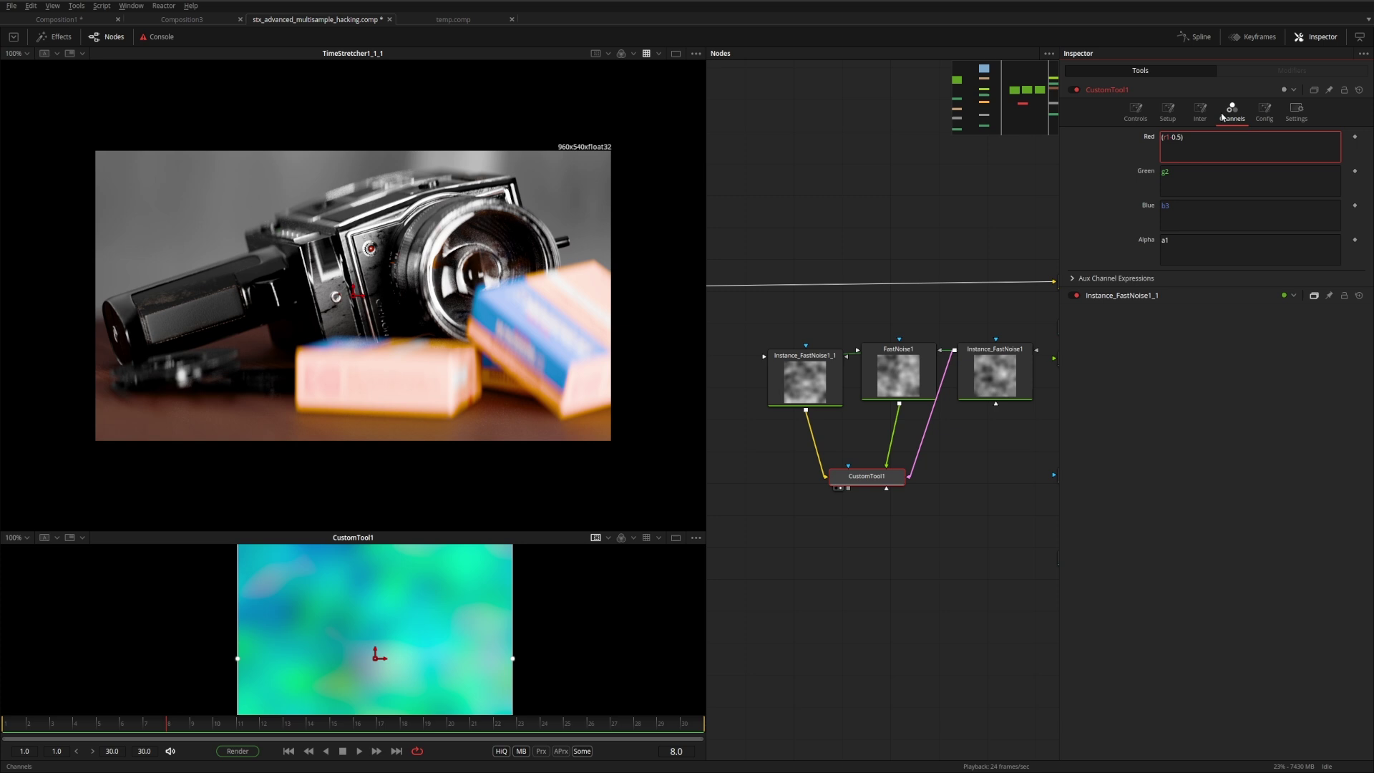
key("End")
type("*2")
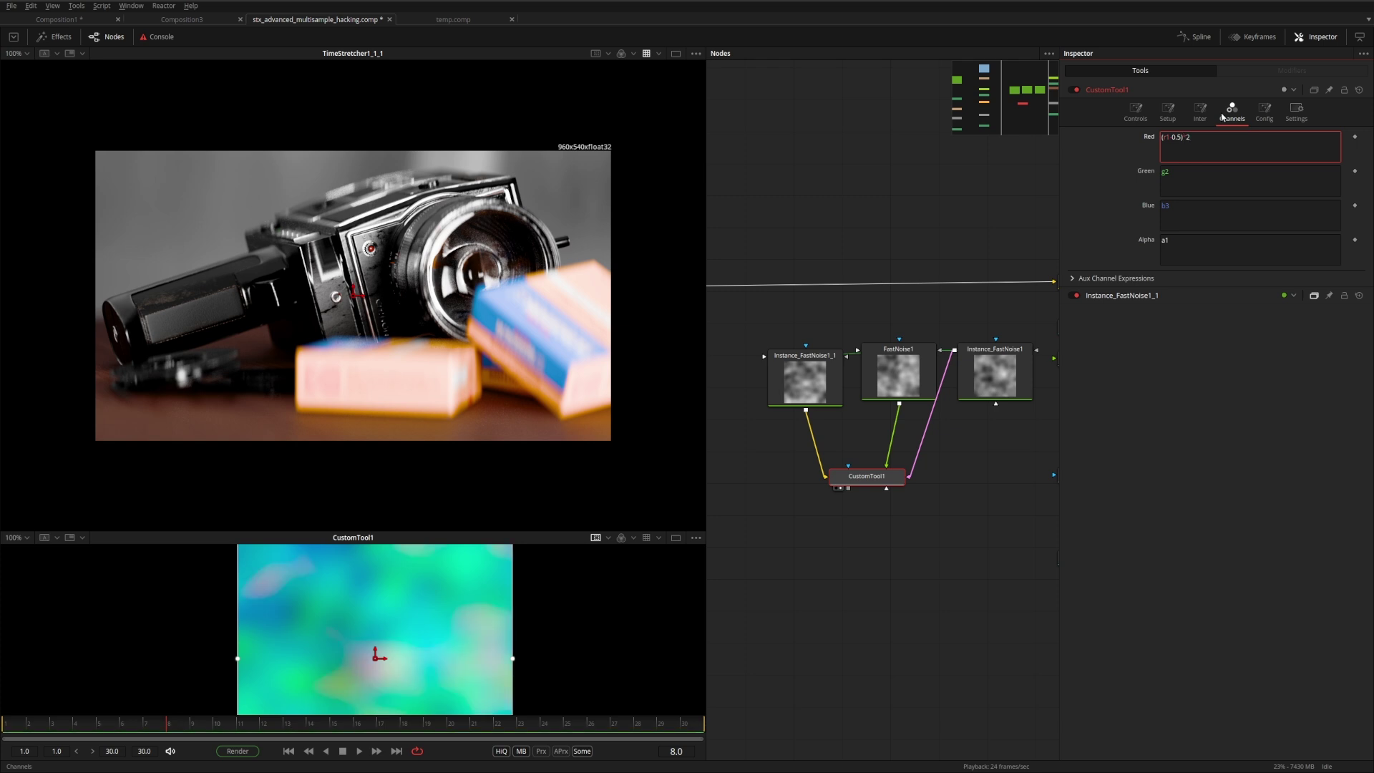
Copy the Red expression into Green and Blue, changing them to (r2-0.5)*2 for Green and (r3-0.5)*2 for Blue
key("ctrl+a")
left_click(1183, 181)
key("ctrl+a")
key("ctrl+v")
left_click(1181, 214)
key("ctrl+a")
key("ctrl+v")
left_click(1165, 172)
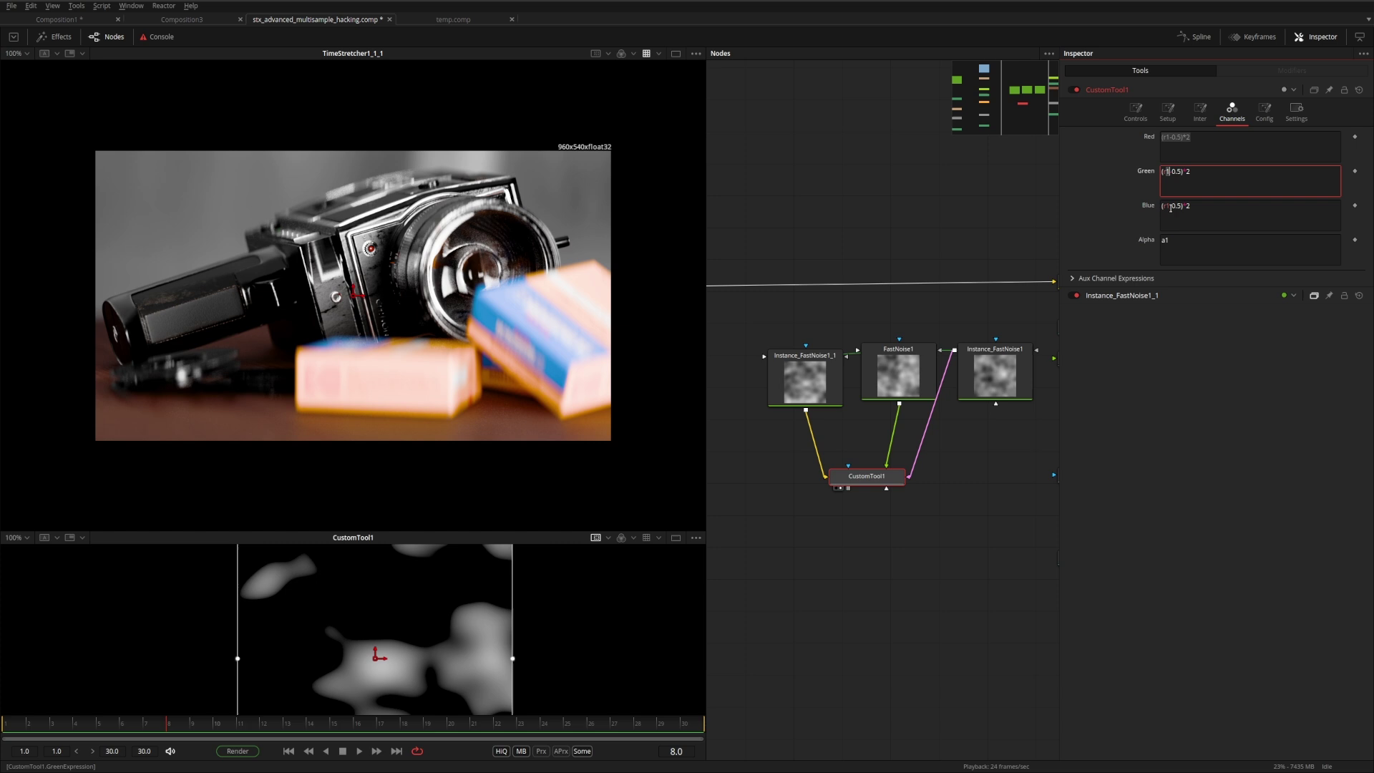
key("Delete")
type("2")
left_click(1170, 206)
key("Delete")
type("3")
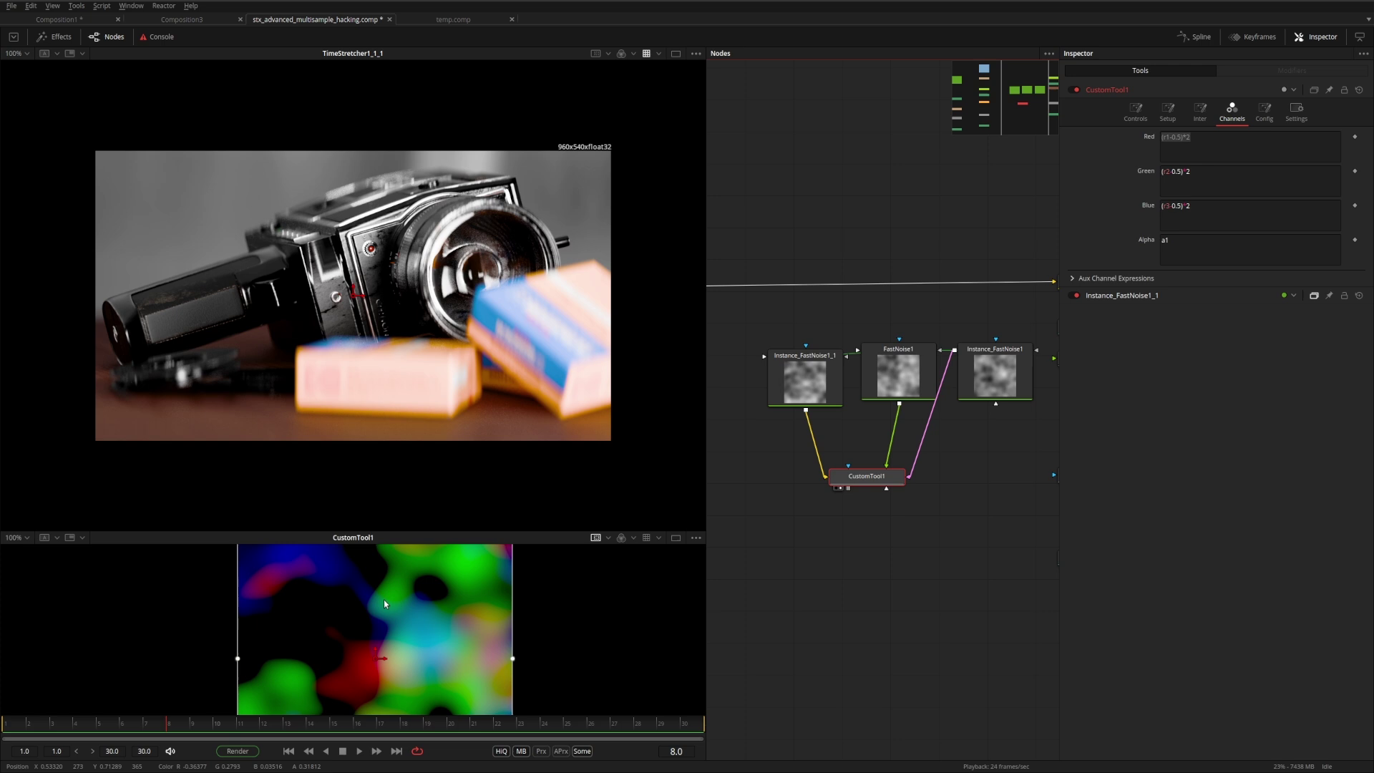
Connect CustomTool1's output to Displace1 and move Displace1 down the chain, closer to Echo1_1_1
middle_click_drag(910, 537, 864, 512)
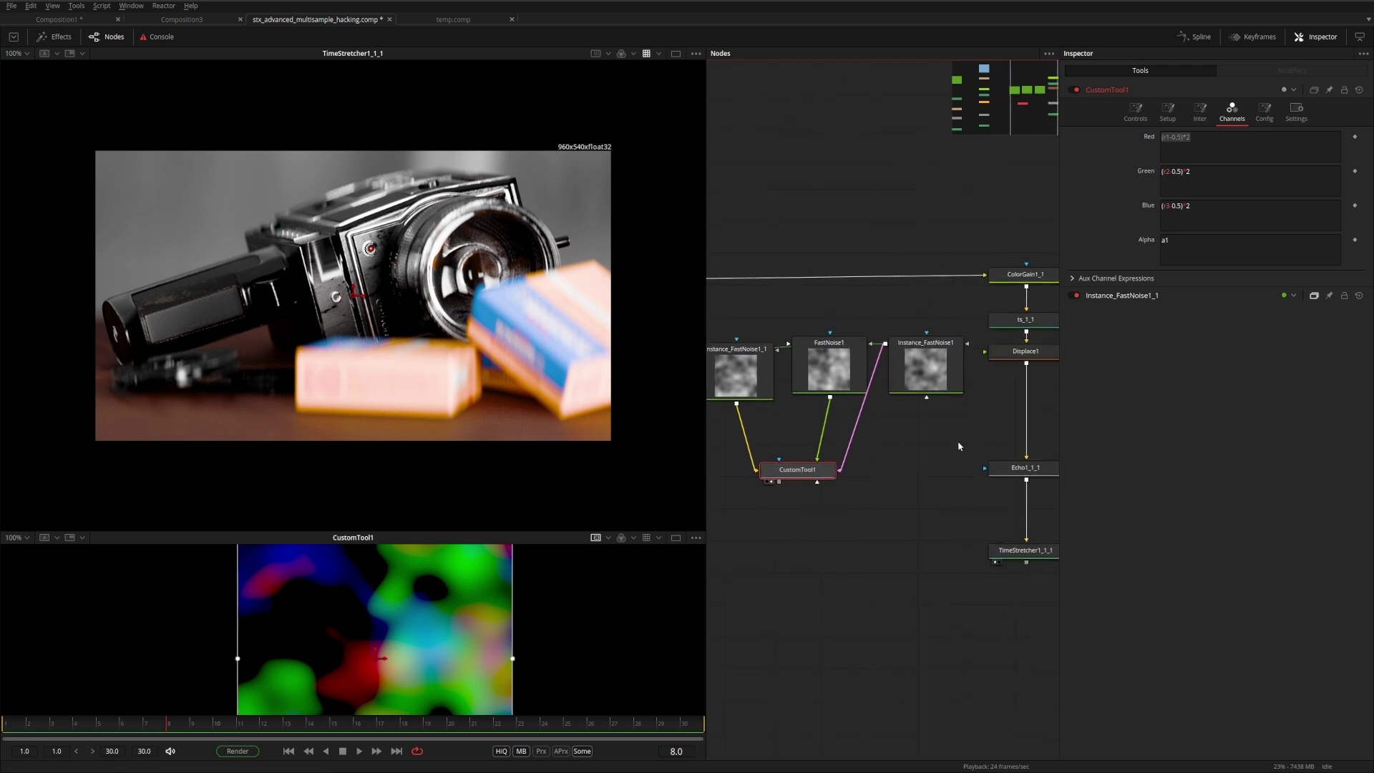
middle_click_drag(972, 434, 926, 467)
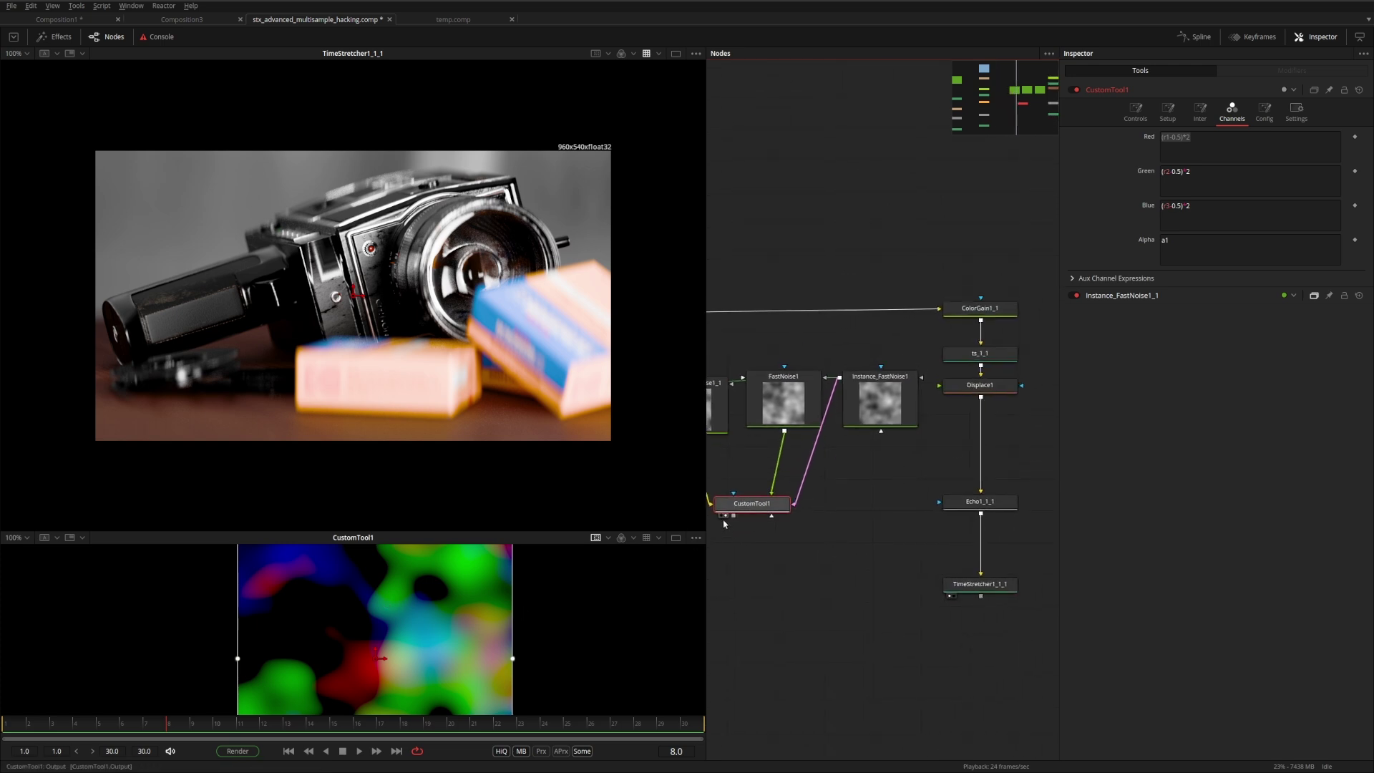
left_click_drag(732, 516, 965, 387)
left_click_drag(966, 387, 970, 457)
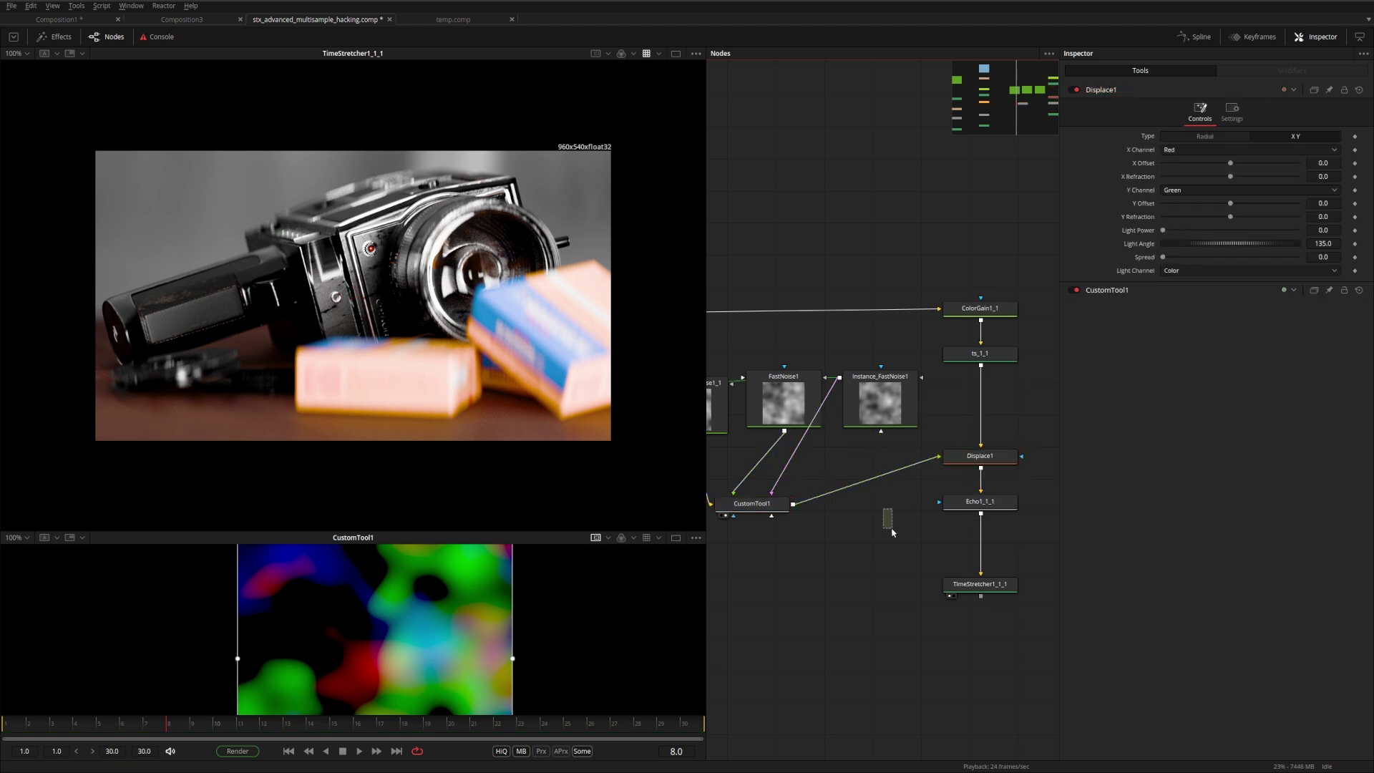
Paste a copy of Displace1, feed it from ColorGain1_1 and CustomTool1, and show it in the first viewer
key("ctrl+v")
left_click_drag(980, 320, 888, 506)
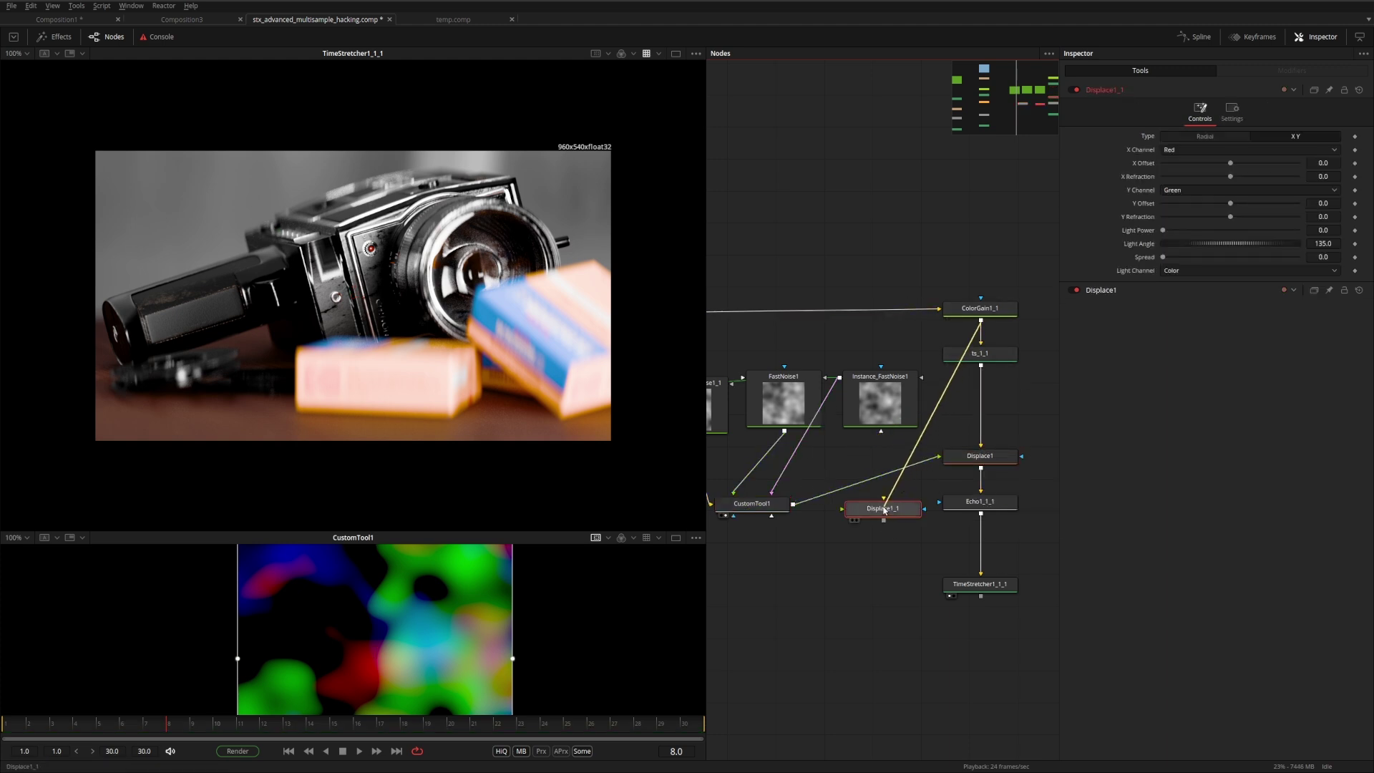
left_click_drag(793, 504, 876, 509)
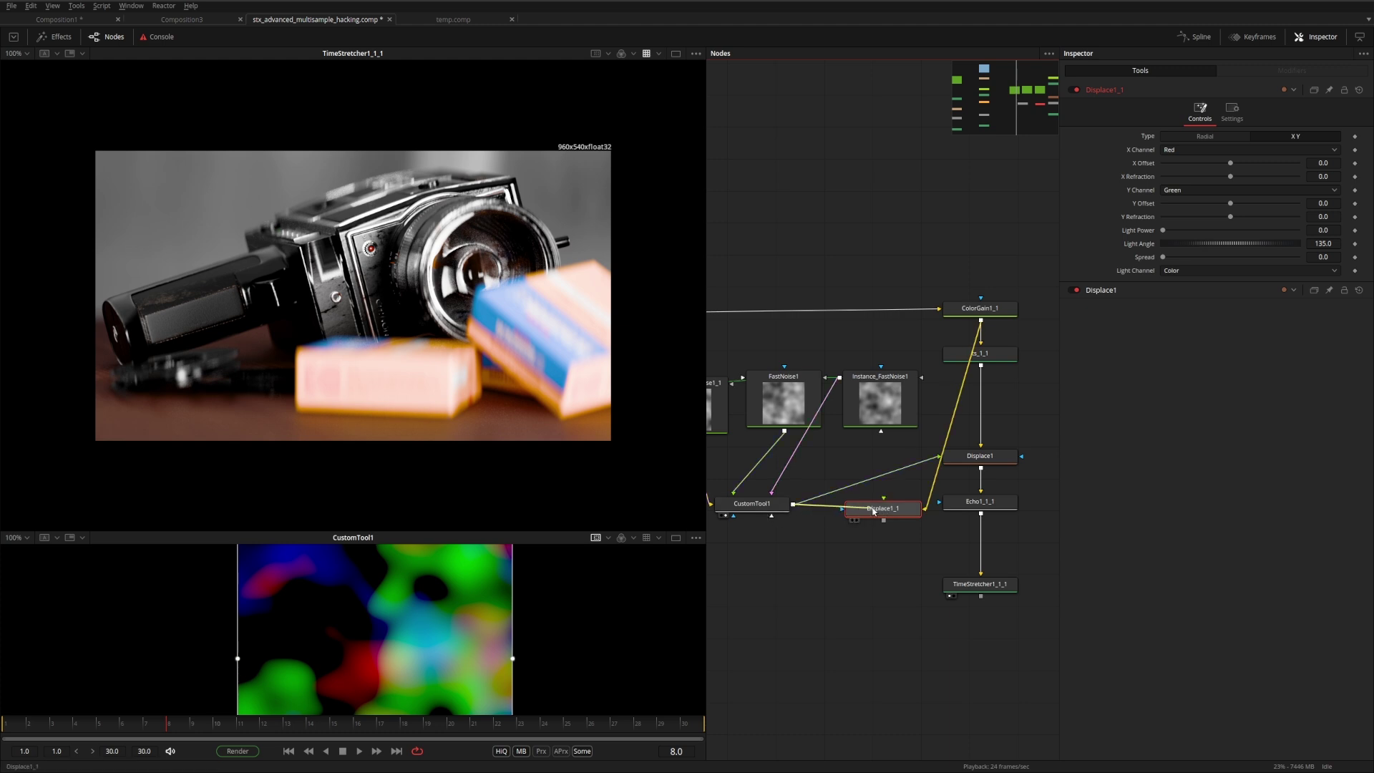
key("1")
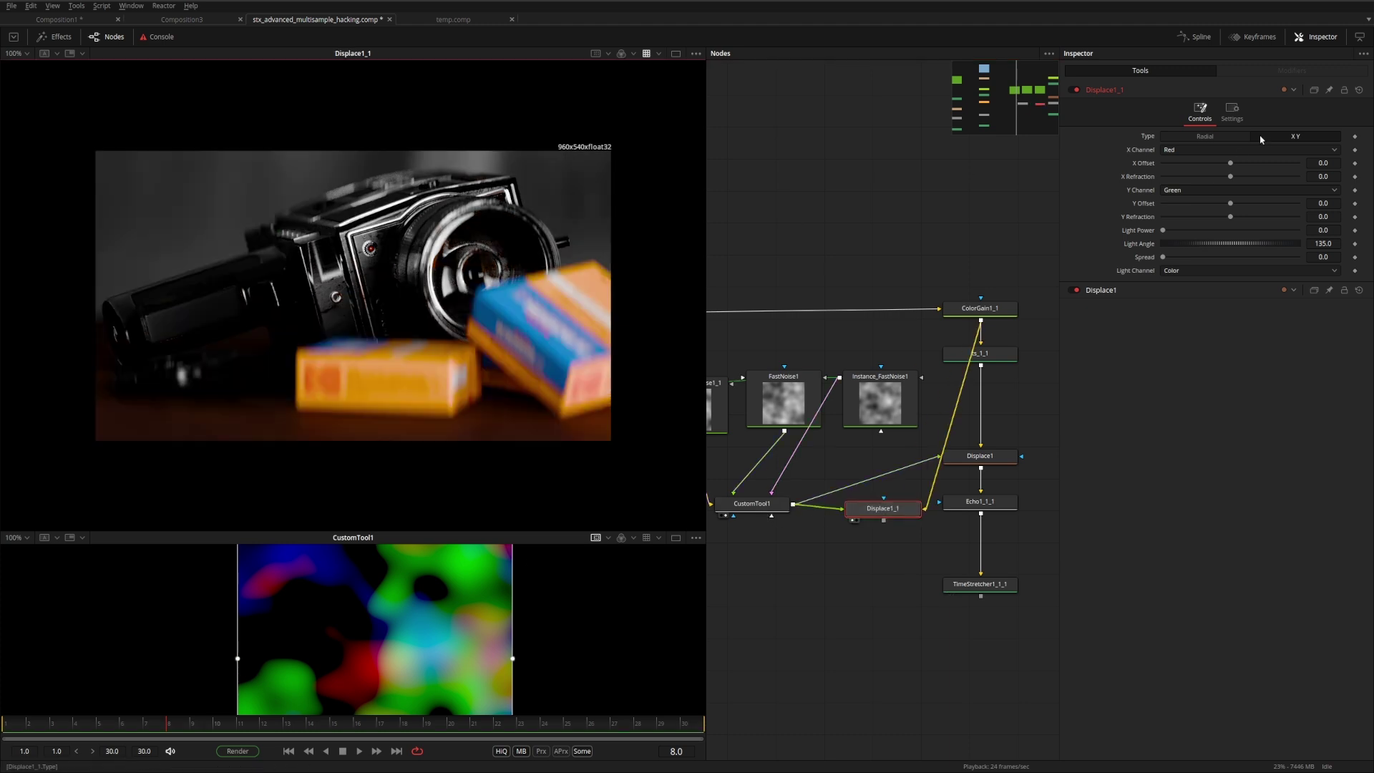
Set Displace1_1's X Refraction and Y Refraction to 0.1 and move the node below the noise setup
left_click_drag(1230, 177, 1298, 177)
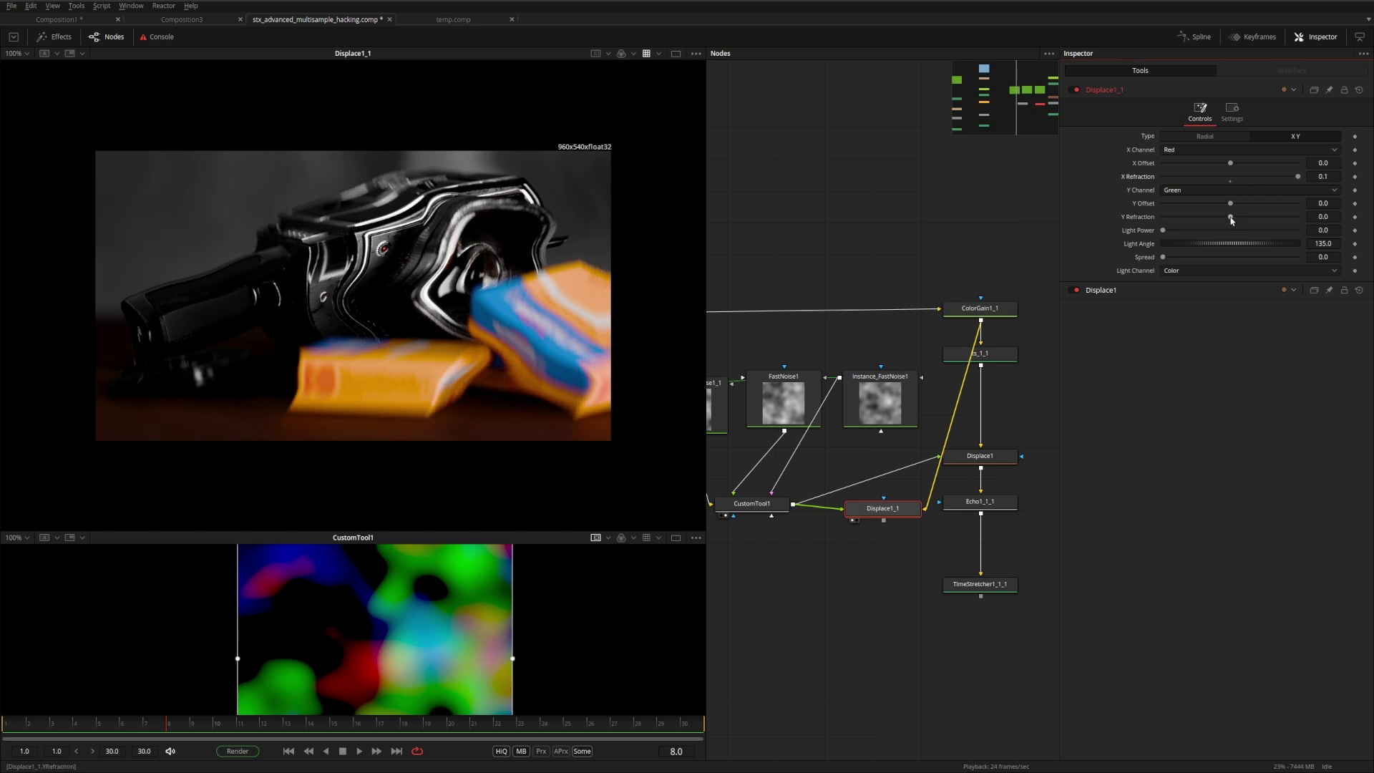
left_click_drag(1230, 217, 1297, 217)
left_click_drag(883, 510, 844, 621)
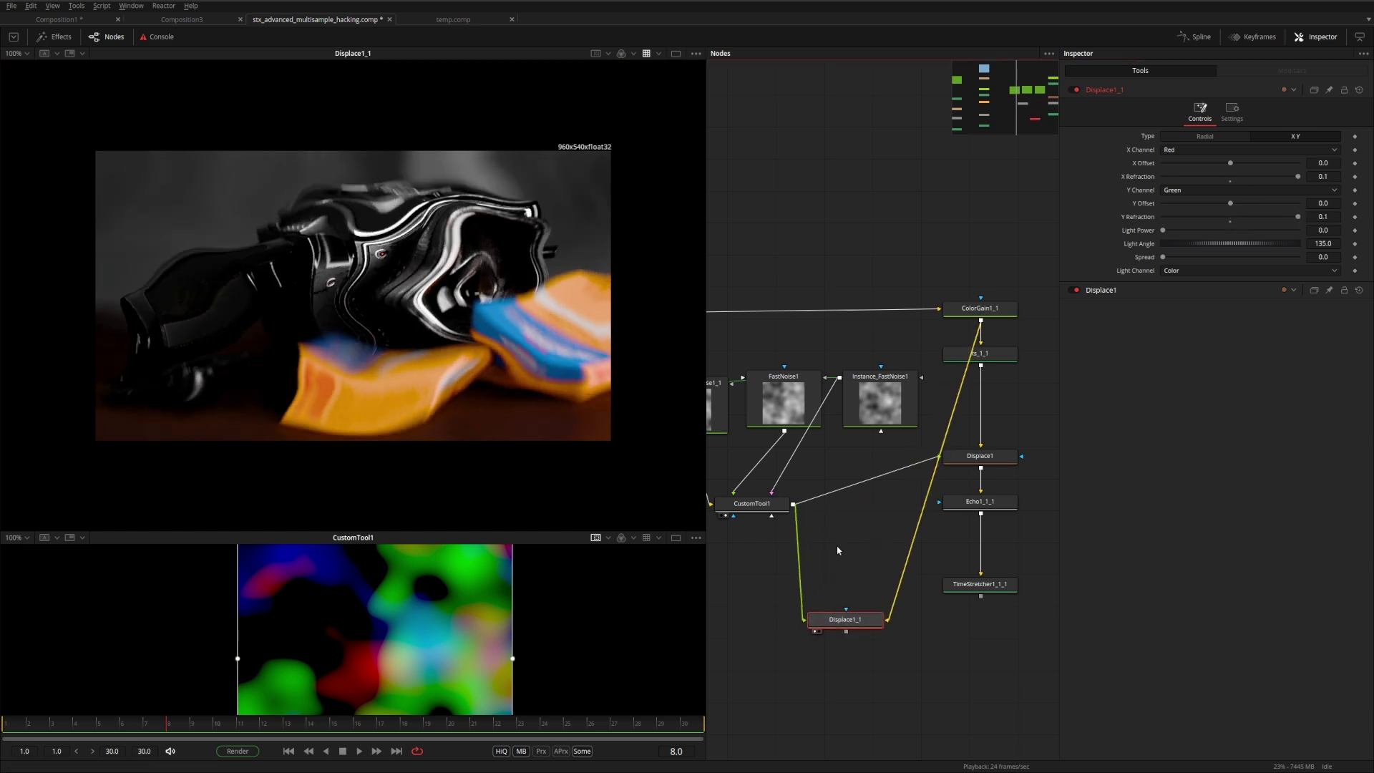
Paste a ColorGain node after CustomTool1 and lower its gain to about 0.881
key("ctrl+v")
left_click_drag(759, 545, 759, 543)
left_click_drag(1231, 172, 1224, 208)
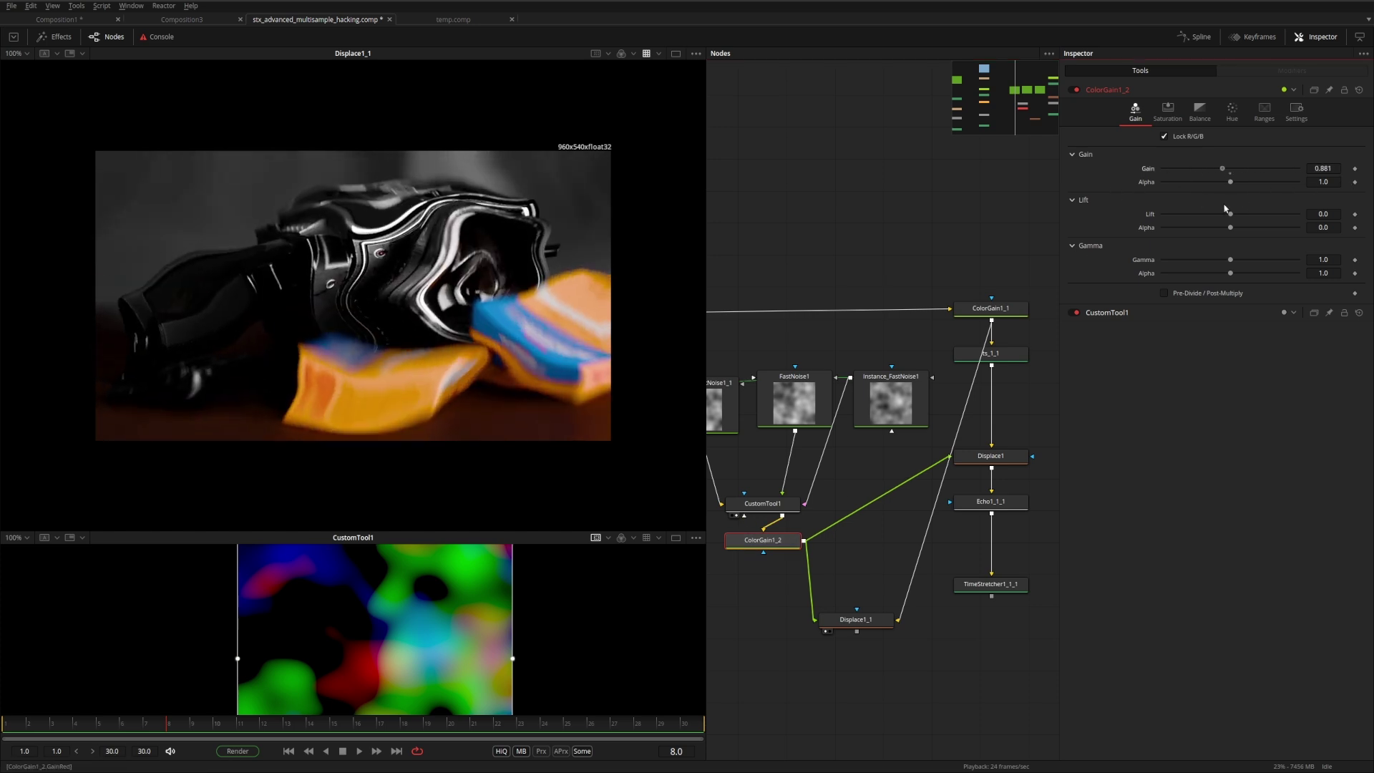
left_click_drag(1225, 209, 1224, 209)
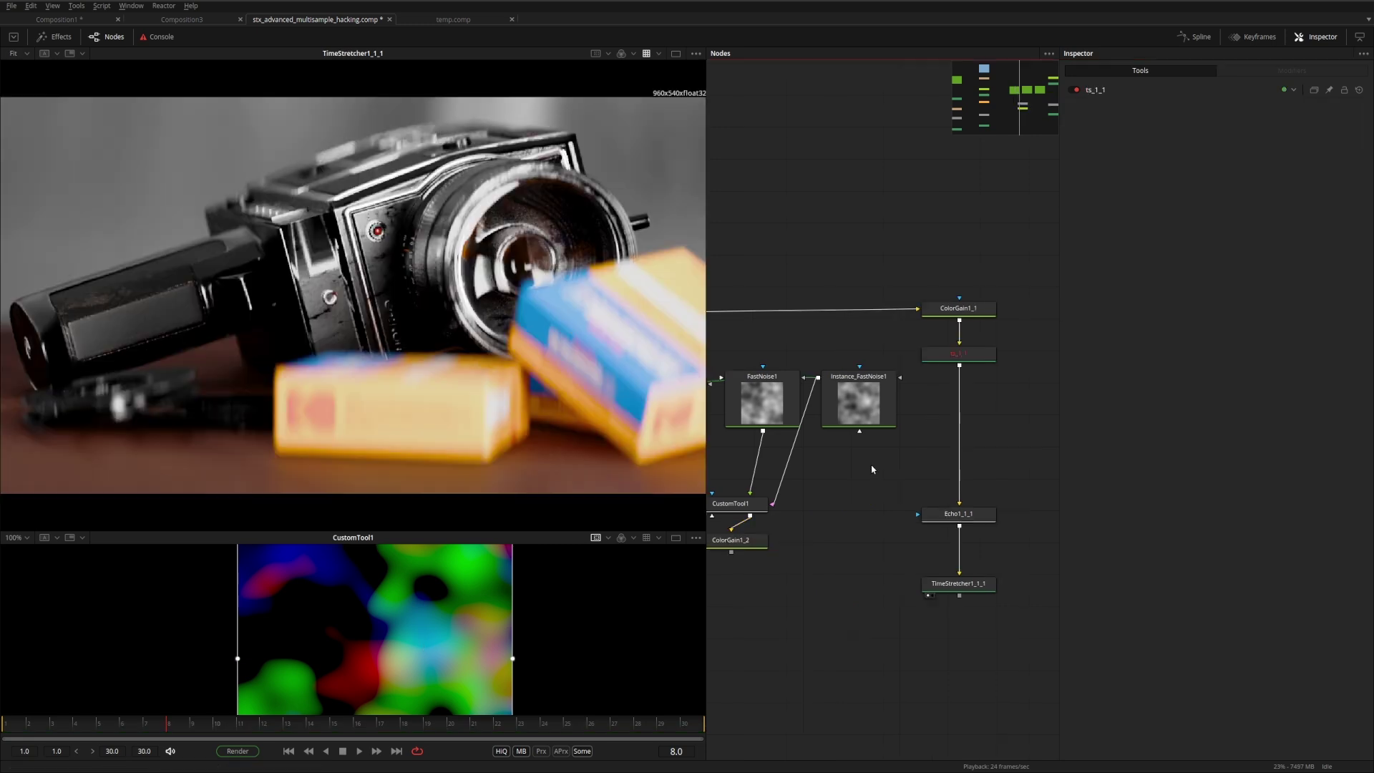
Add a new Displace node between ts_1_1 and Echo1_1_1
key("shift+space")
type("dis")
key("Down")
key("Down")
key("Down")
key("Down")
key("Down")
key("Up")
key("Up")
key("Return")
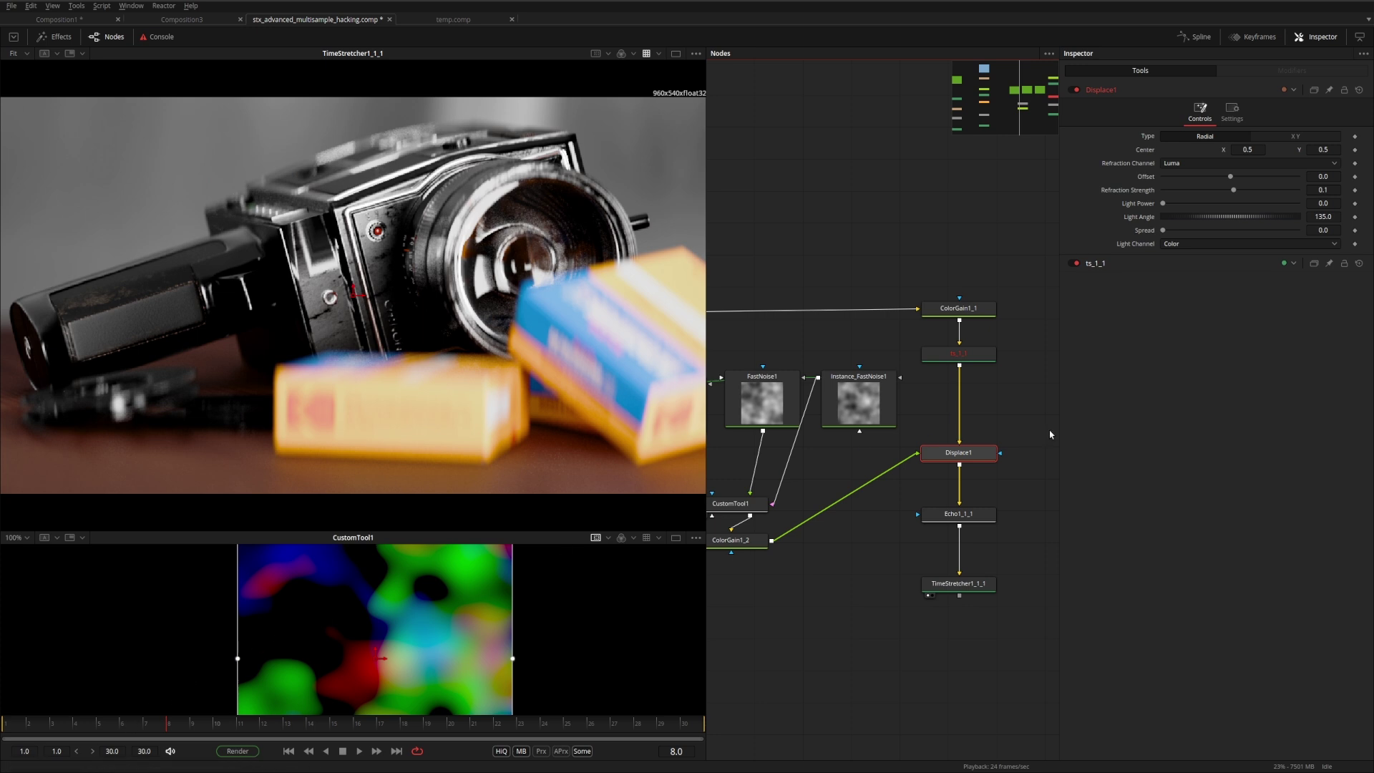
Feed Displace1 directly from ColorGain1_1 with ColorGain1_2 as its displacement source, outside the main chain, and show it in the first viewer
key("ctrl+z")
left_click_drag(959, 321, 901, 470)
left_click_drag(748, 547, 880, 478)
key("1")
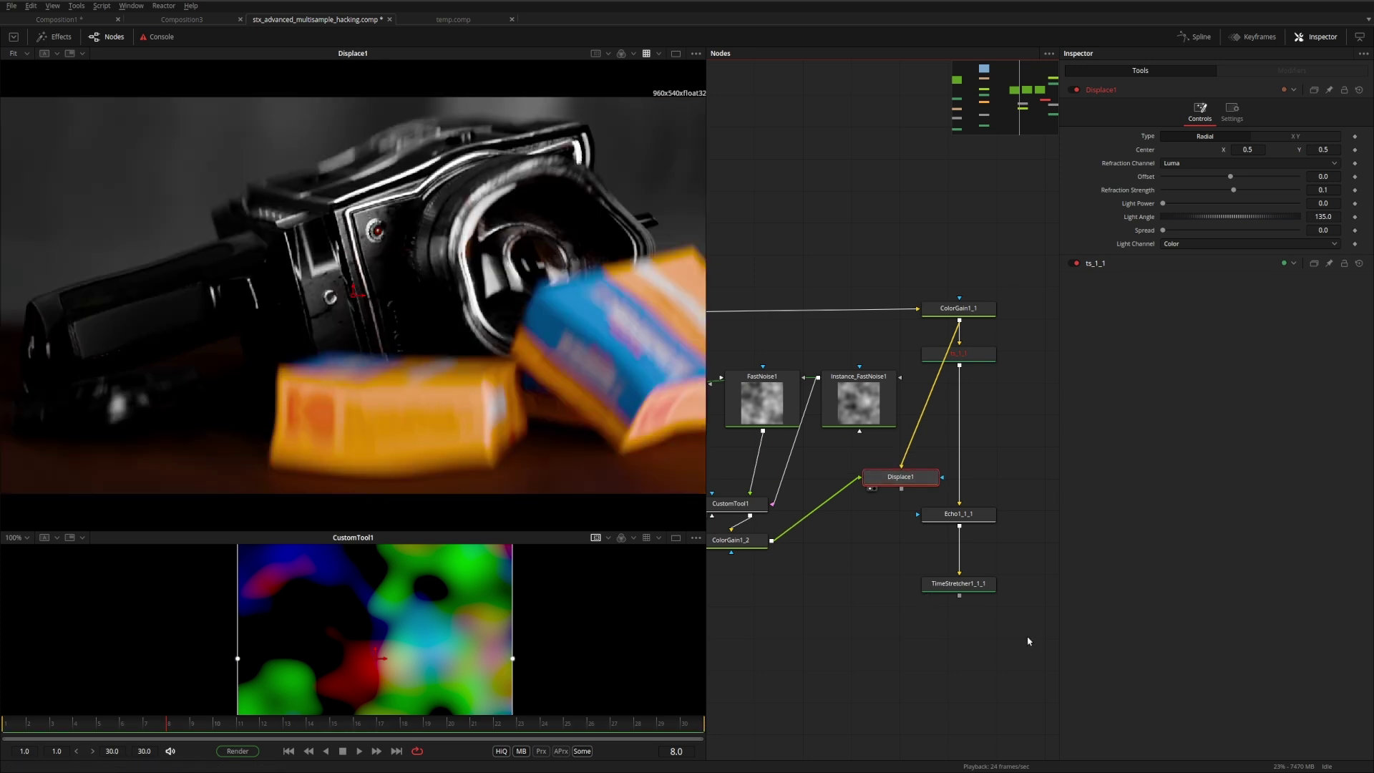
Undo the direct Displace1 wiring, connect ColorGain1_2 to Displace1 in the main chain, and show TimeStretcher1_1_1 in the first viewer
key("ctrl+z")
key("ctrl+z")
key("ctrl+z")
left_click_drag(772, 540, 918, 463)
key("1")
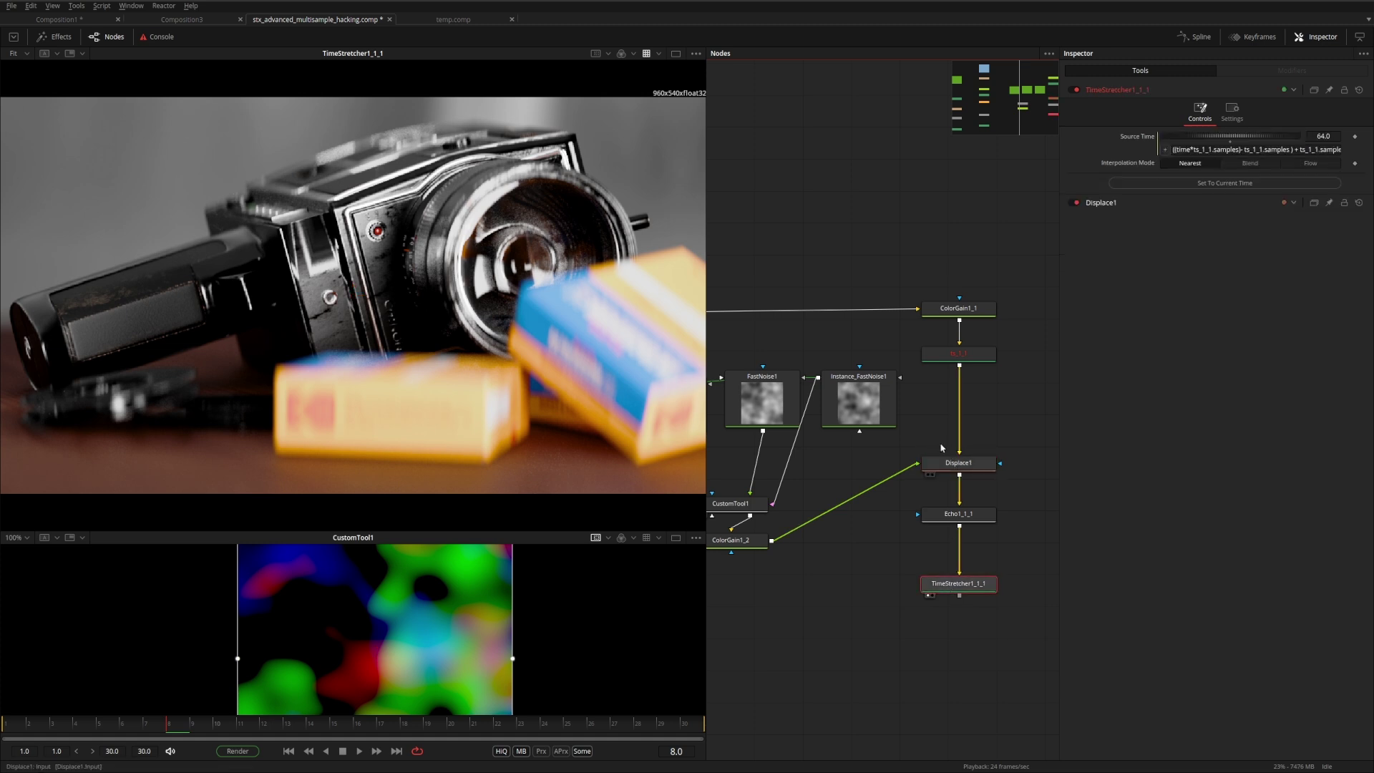
Set the composition's global end time to 200
left_click(121, 751)
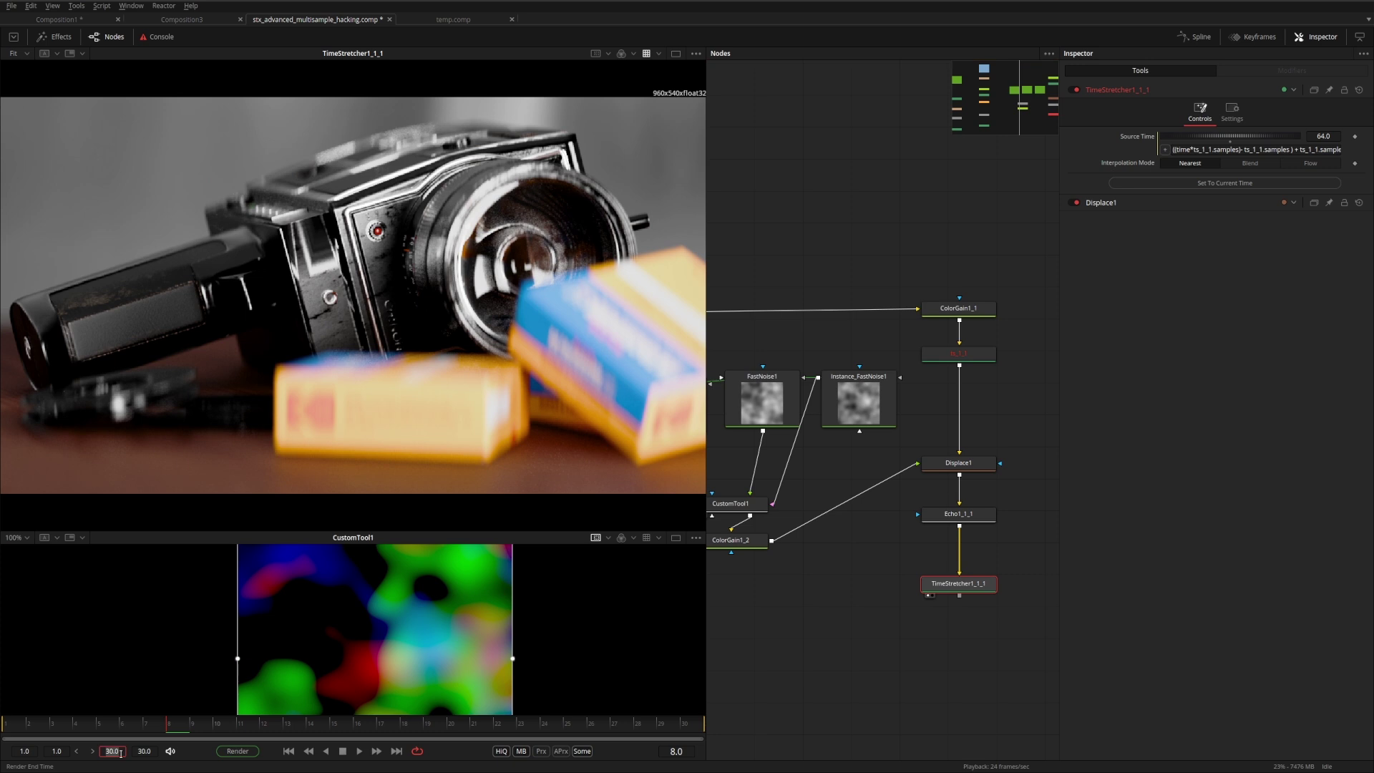
key("Tab")
type("200")
key("Return")
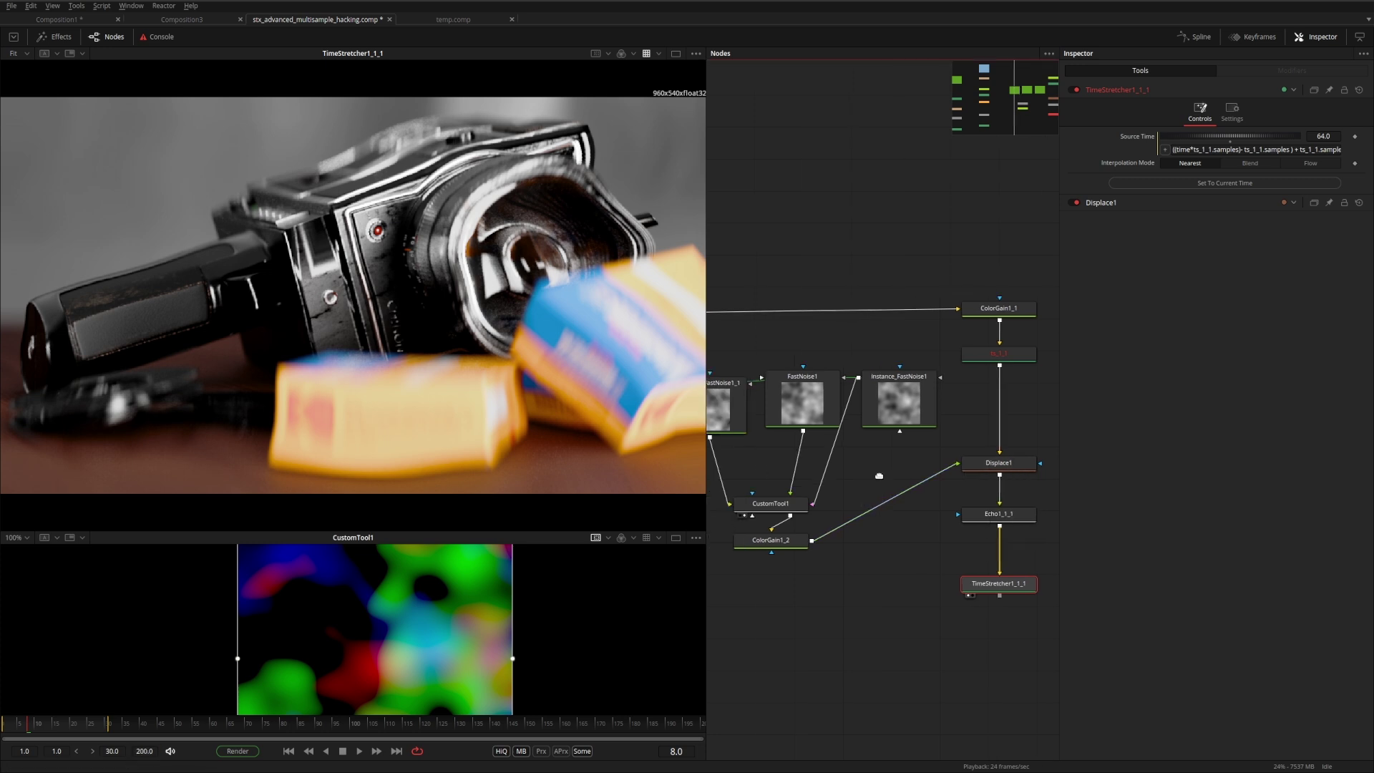
Set the Seethe Rate of Instance_FastNoise1_1 to 1.0
key("ctrl+shift+v")
left_click(770, 395)
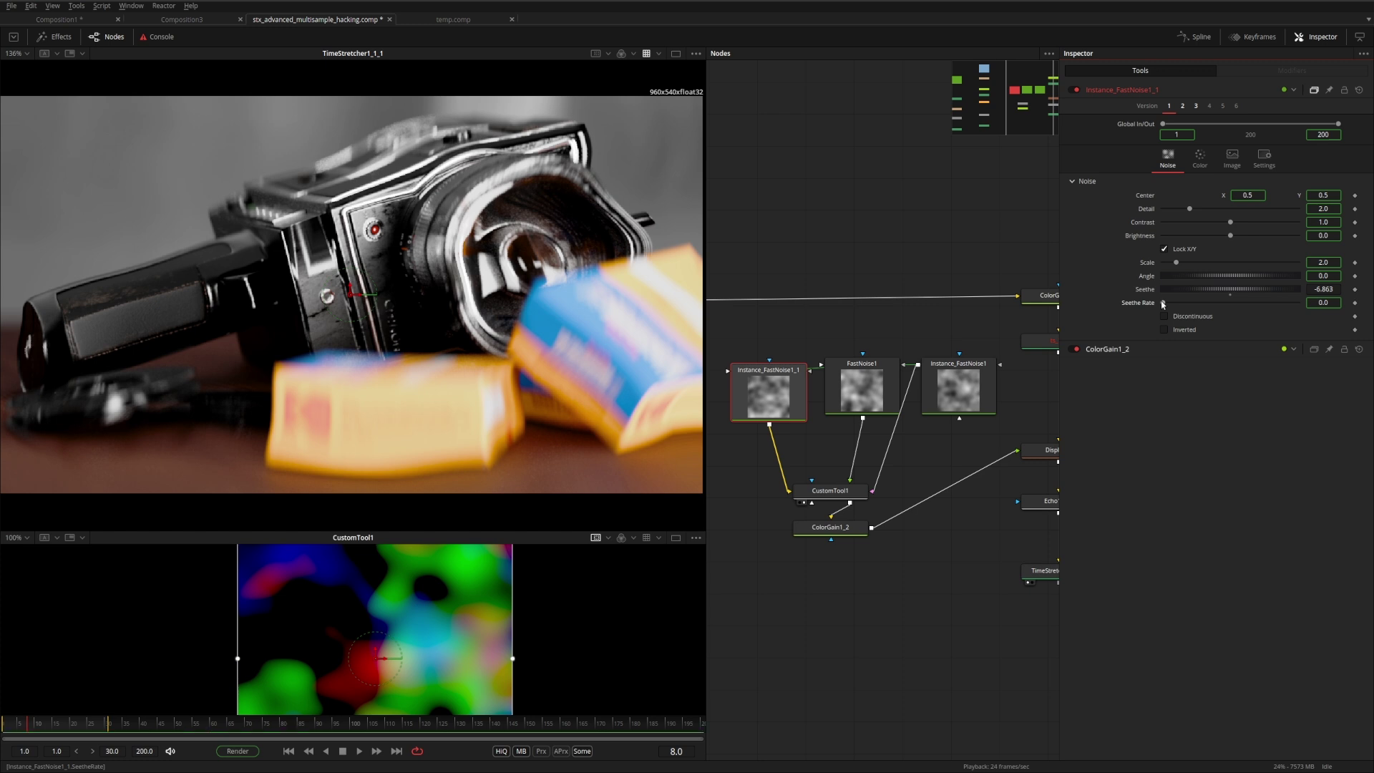
middle_click_drag(1016, 526, 990, 528)
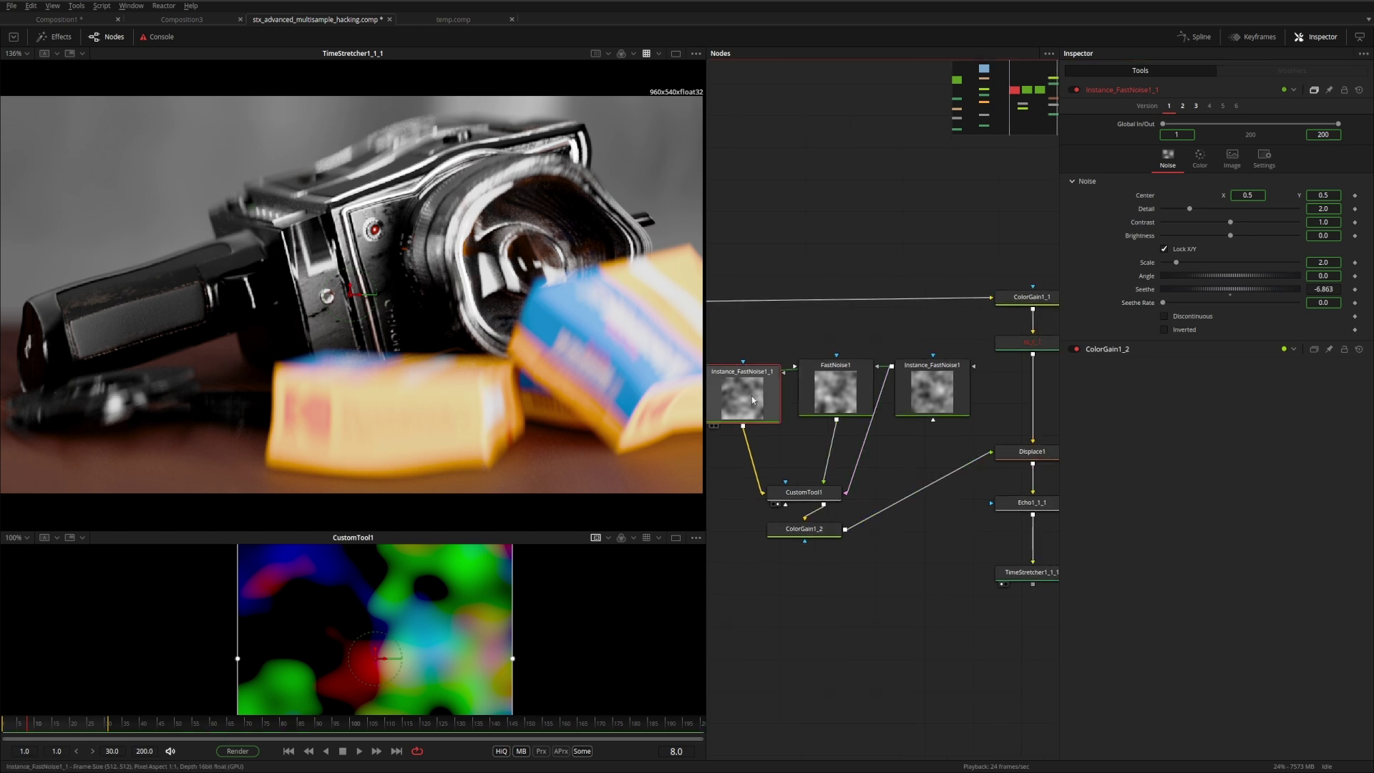
left_click_drag(1163, 303, 1314, 304)
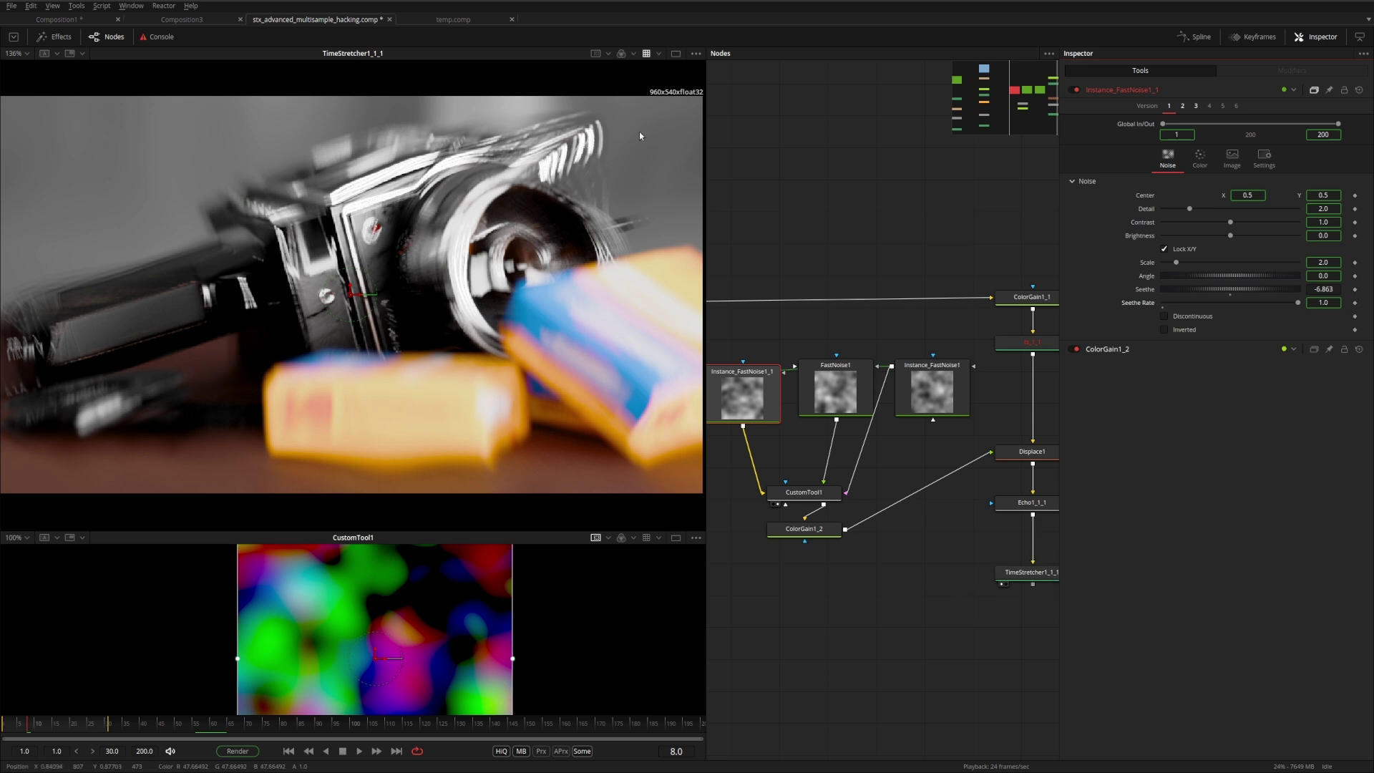
Try a Seethe Rate of 2 on FastNoise1, settle on 3, and raise its Scale slightly
left_click(850, 387)
left_click(1323, 302)
type("2")
key("Return")
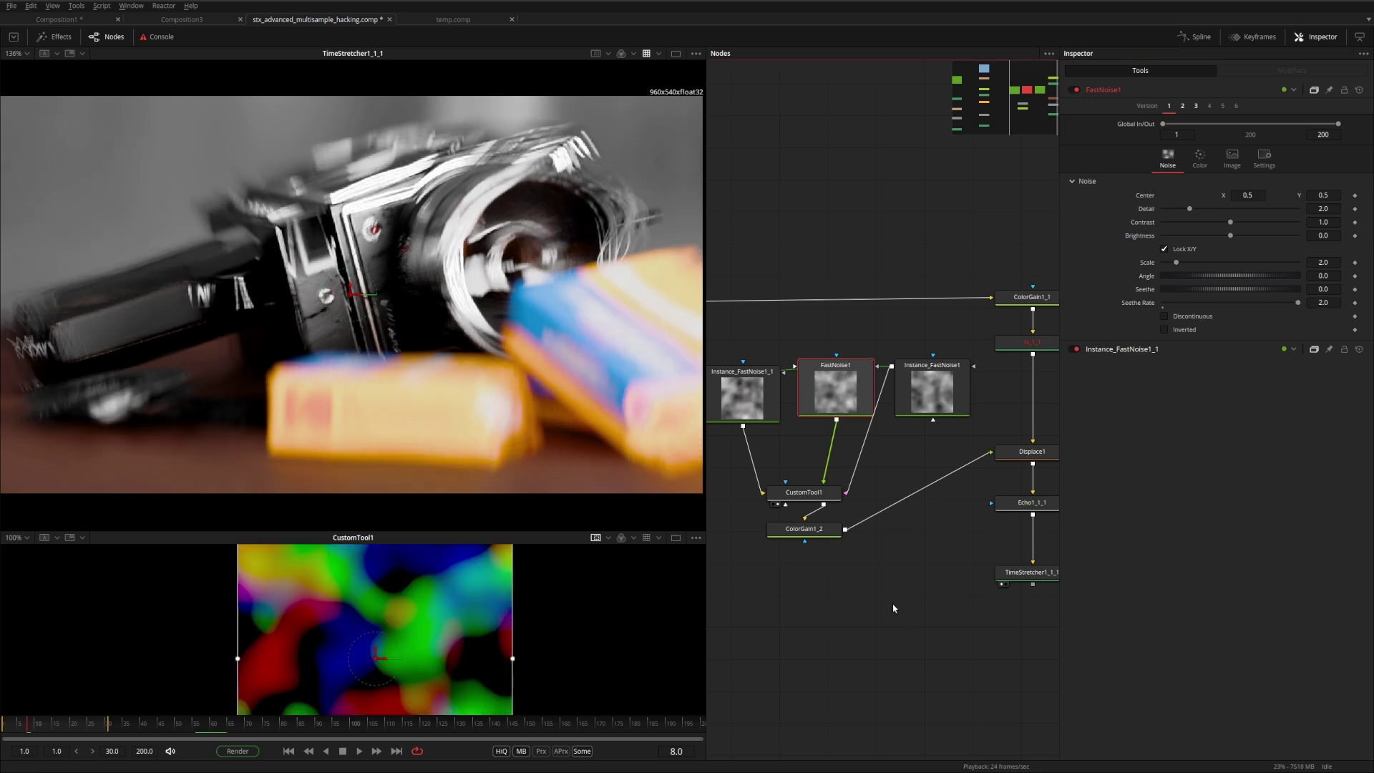
left_click(1323, 303)
type("3")
key("Return")
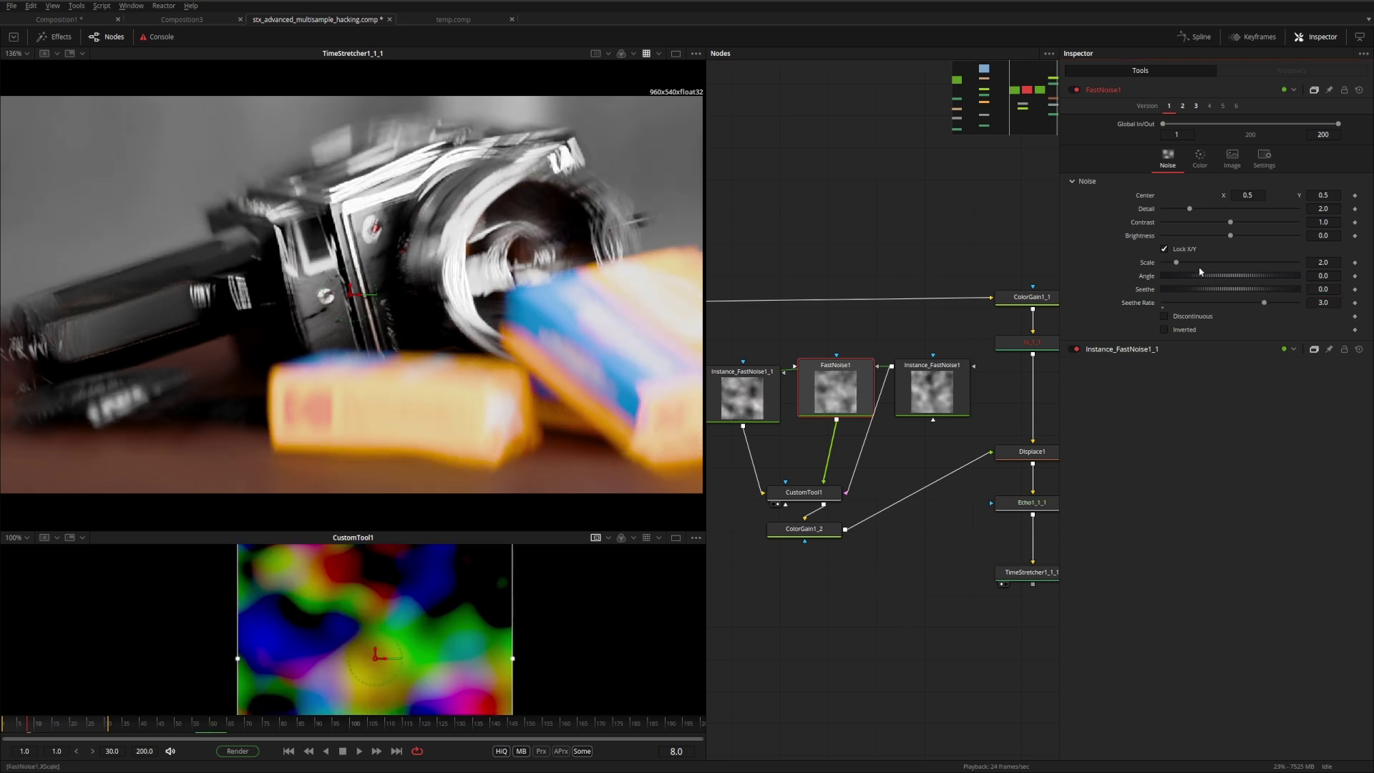
mouse_move(1179, 264)
left_mouse_down()
mouse_move(1201, 269)
mouse_move(1184, 266)
left_mouse_up()
Set ColorGain1_2's Gain to 20 to strengthen the displacement
left_click(830, 528)
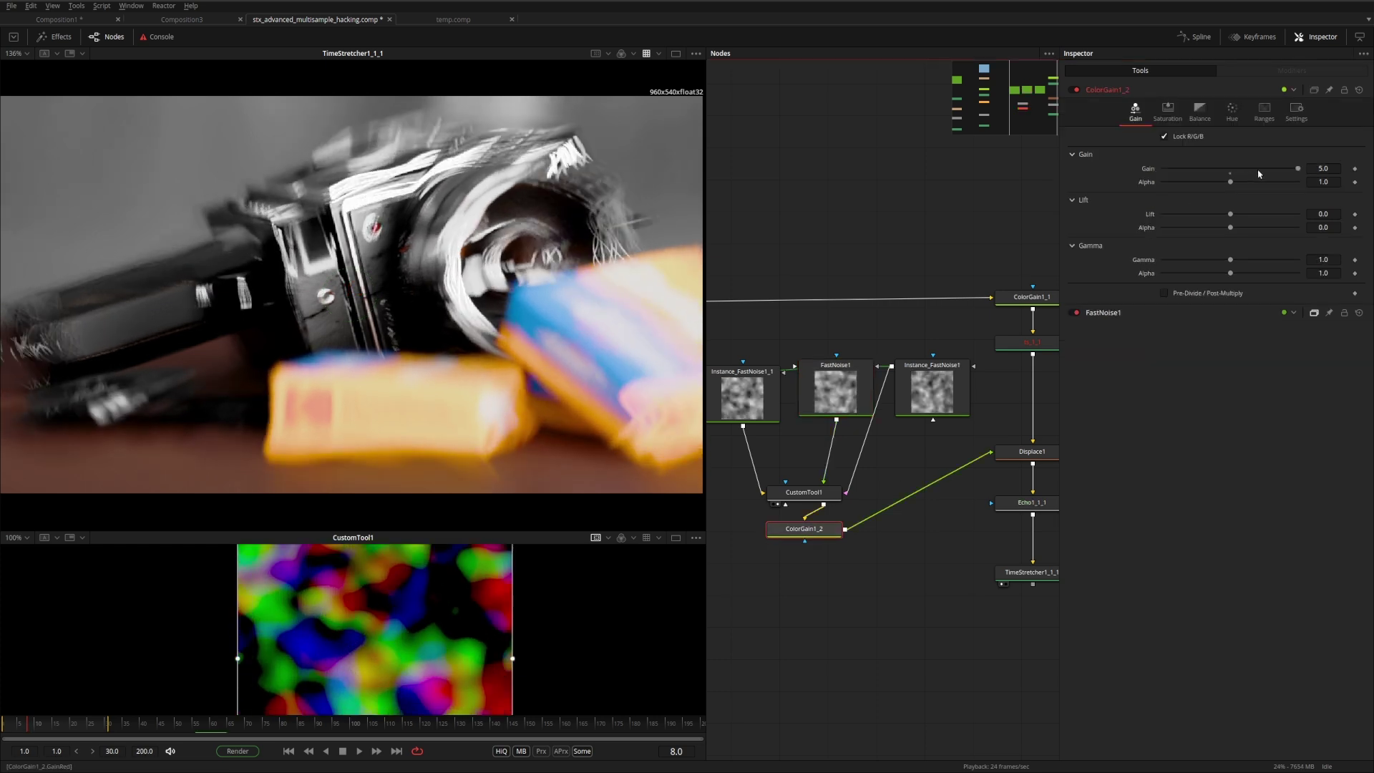
left_click(1320, 169)
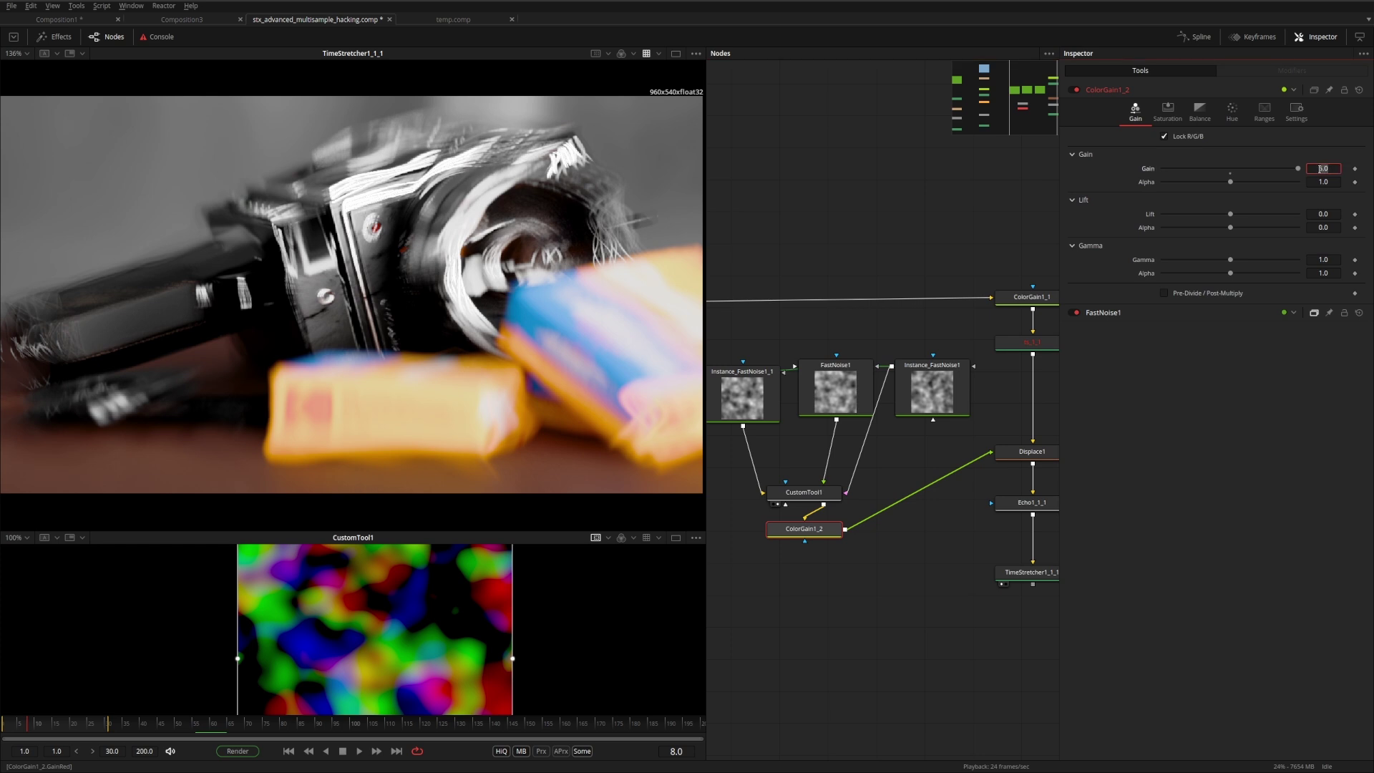
type("20")
key("Tab")
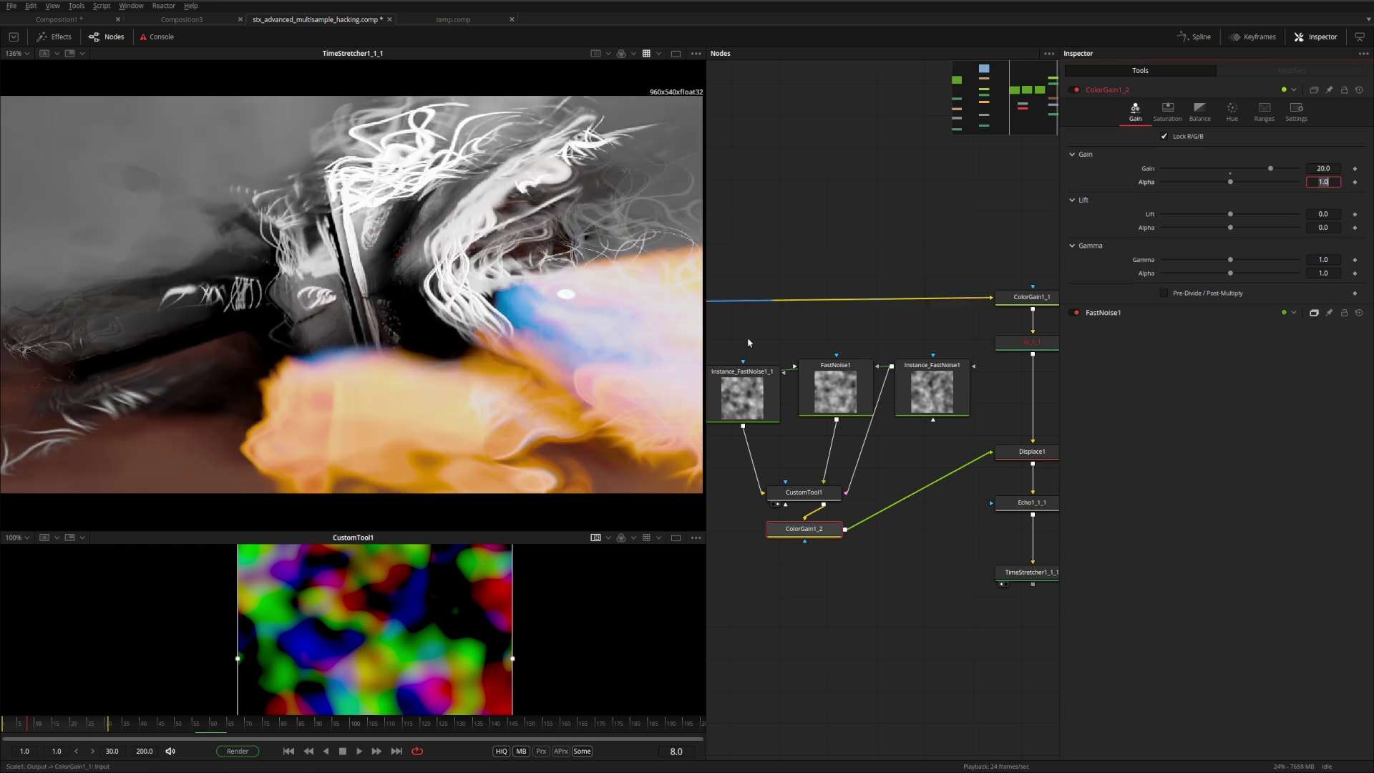
Raise Echo1_1_1's Sub-frames to 8
left_click(1032, 502)
middle_click_drag(971, 548, 905, 564)
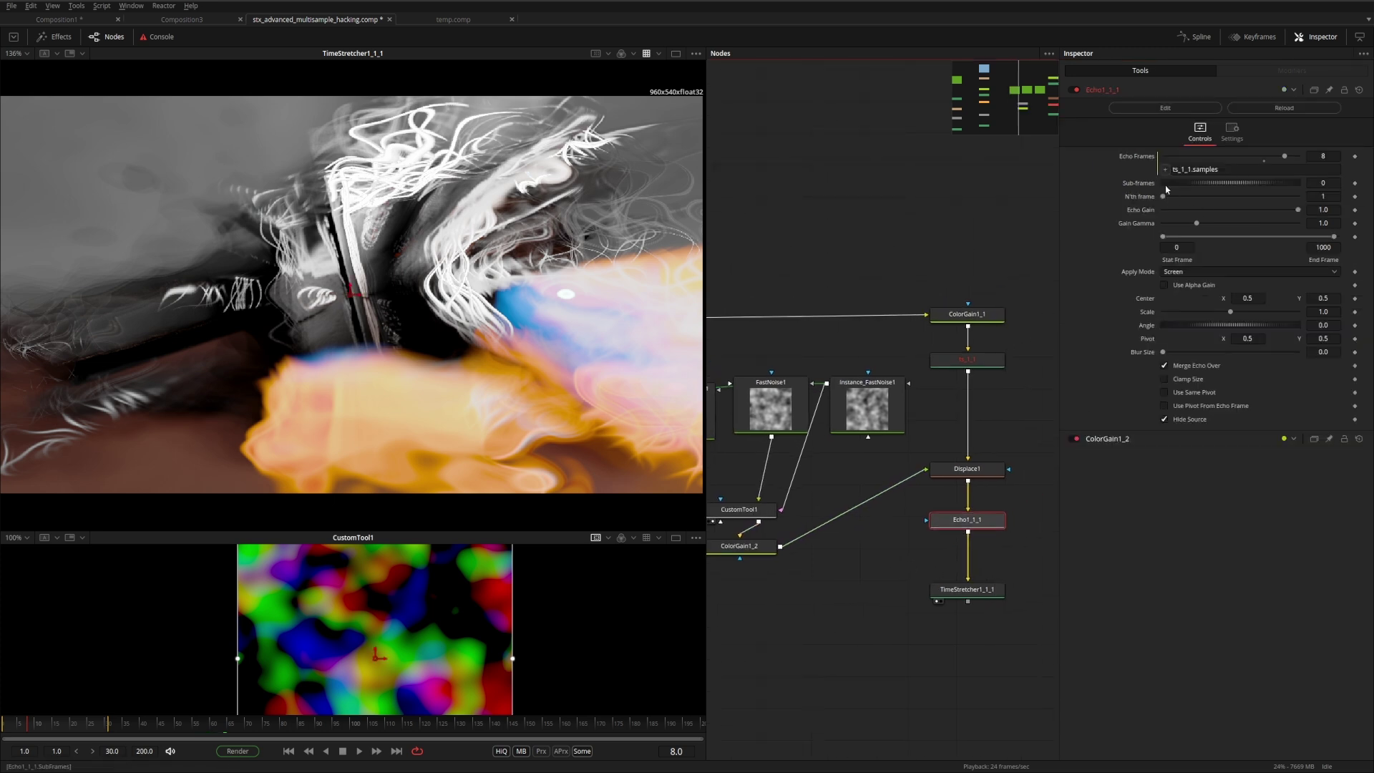
left_click(1193, 186)
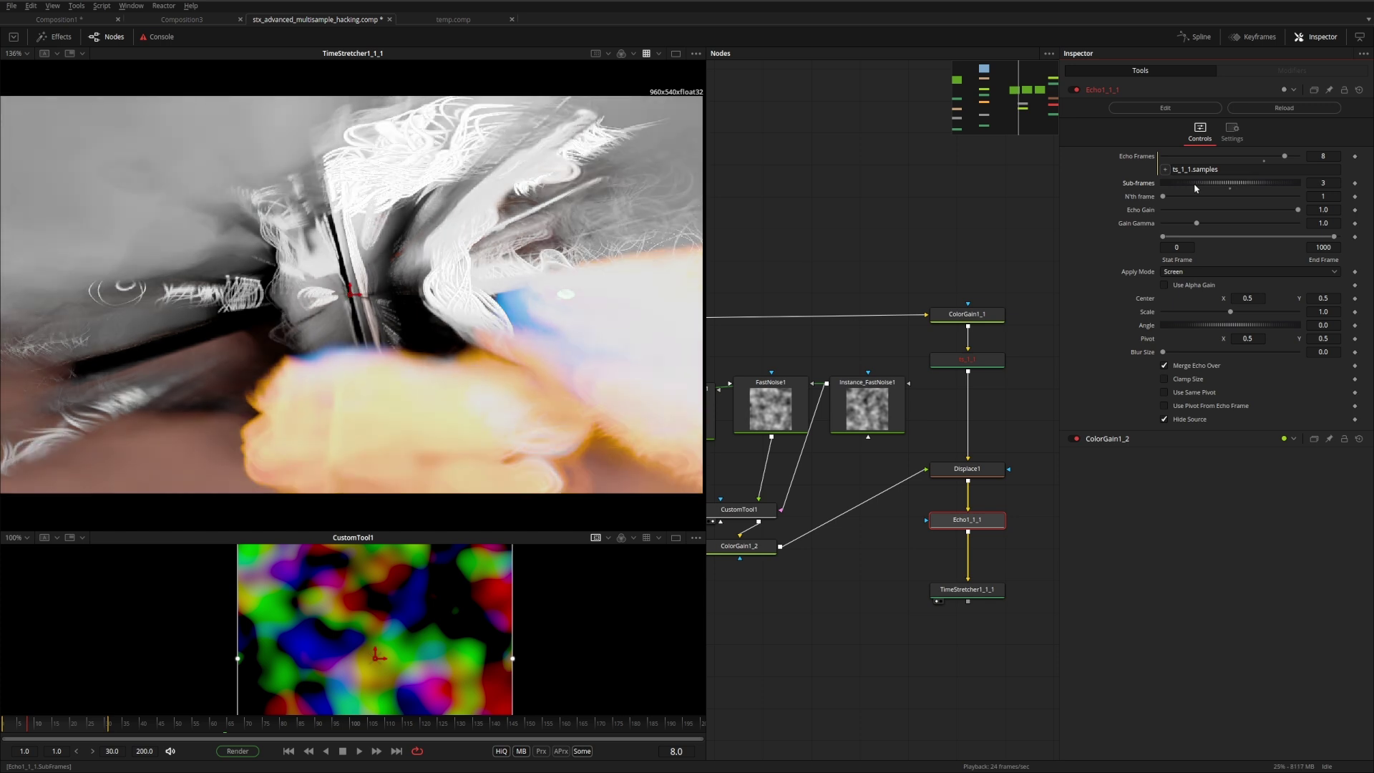
left_click_drag(1197, 188, 1202, 188)
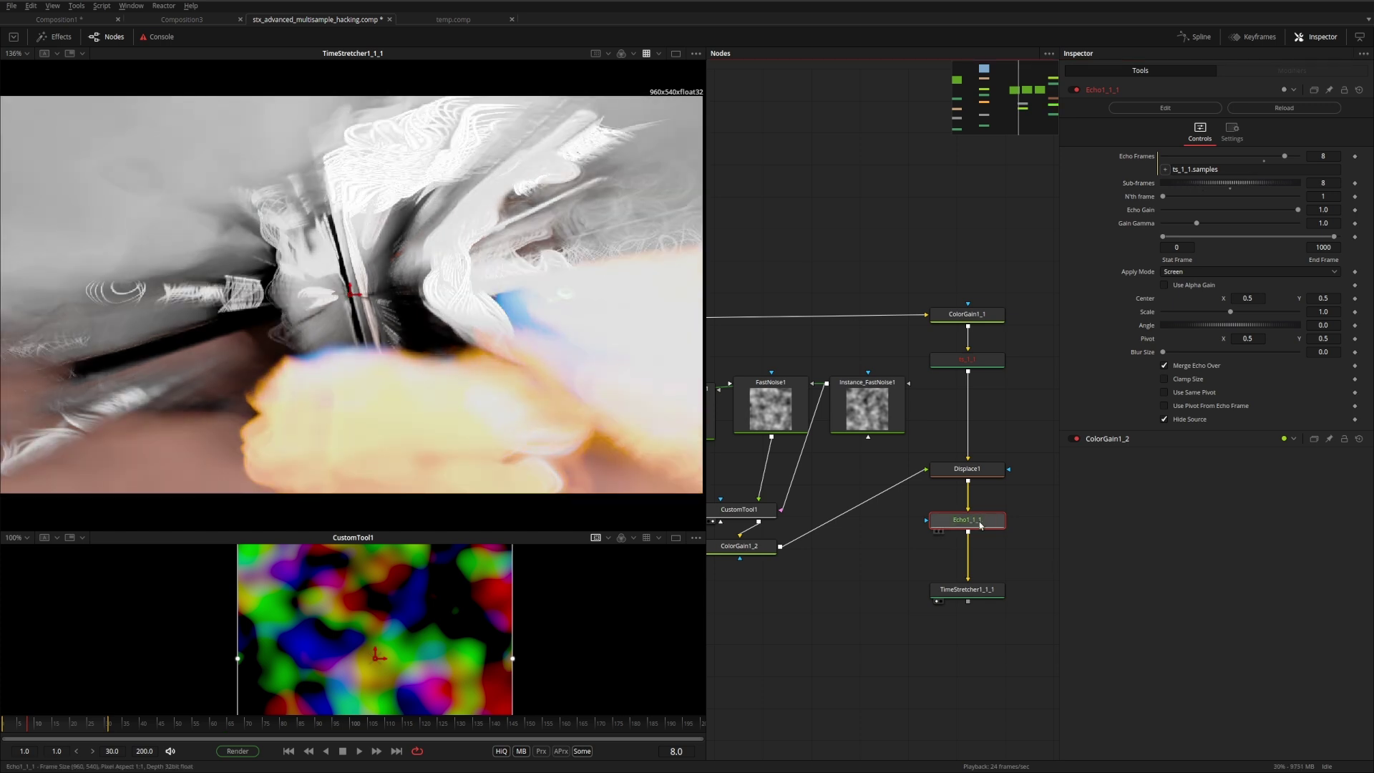
Set Echo1_1_1's Apply Mode to Normal and enable Use Alpha Gain
left_click(1193, 275)
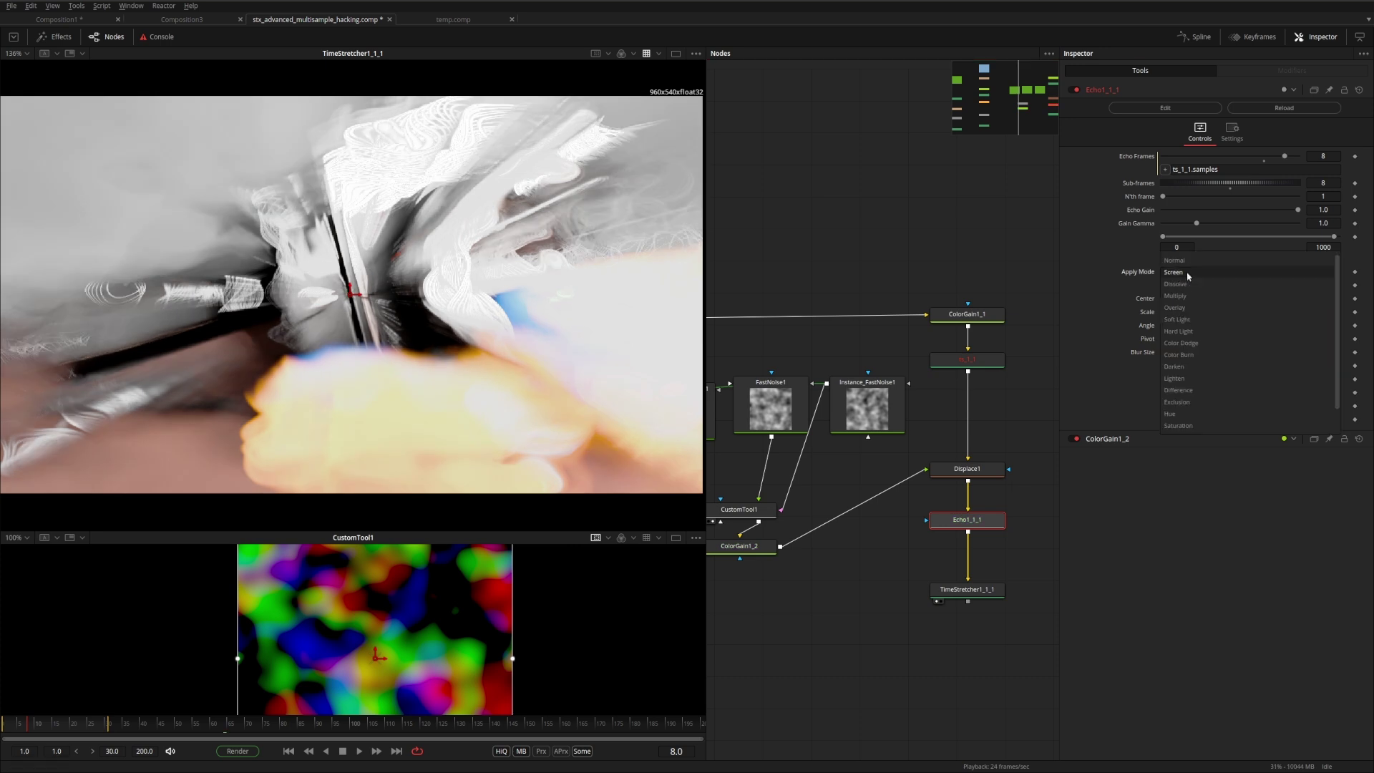
left_click(1186, 271)
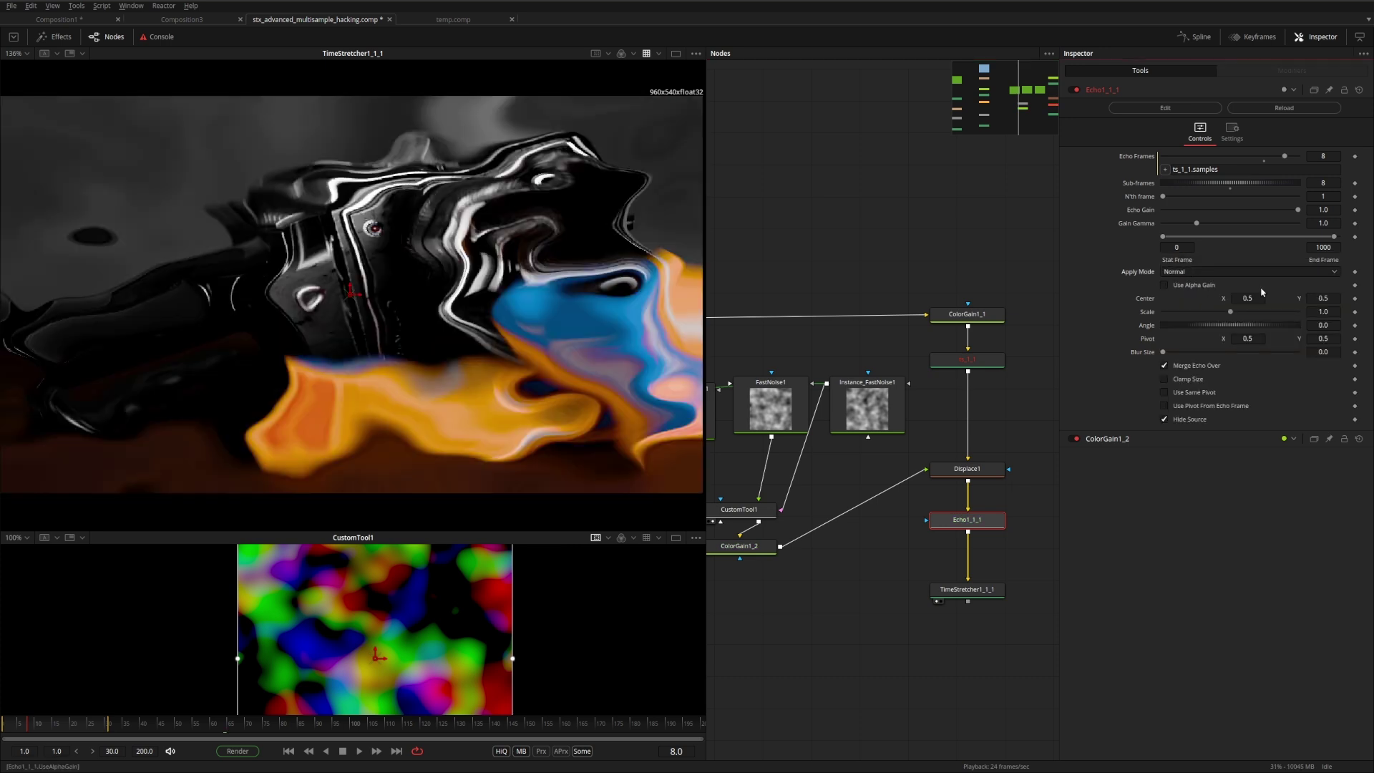
left_click(1171, 284)
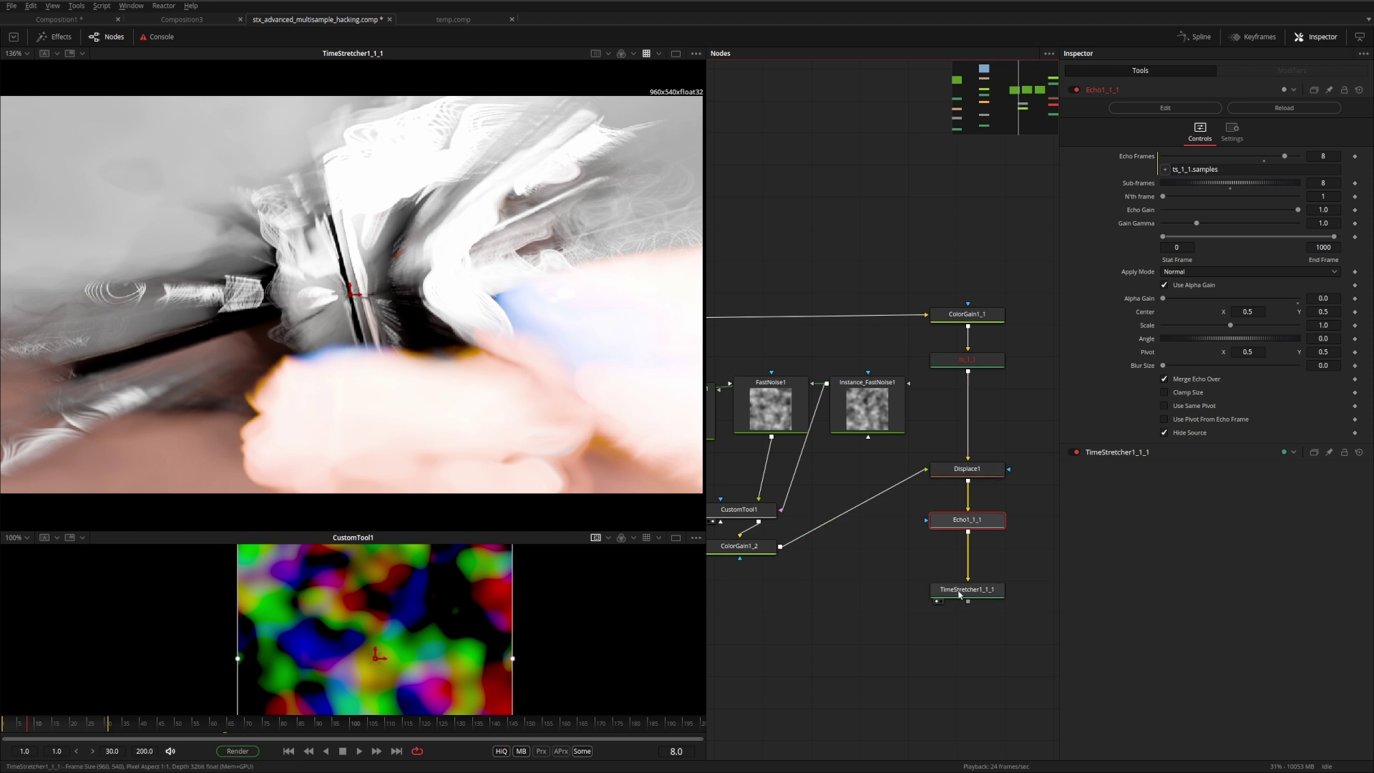
Check the sample counts on ts_1_1 and Echo1_1_1, paste a ColorGain after TimeStretcher1_1_1 and show it in the main viewer
mouse_move(959, 593)
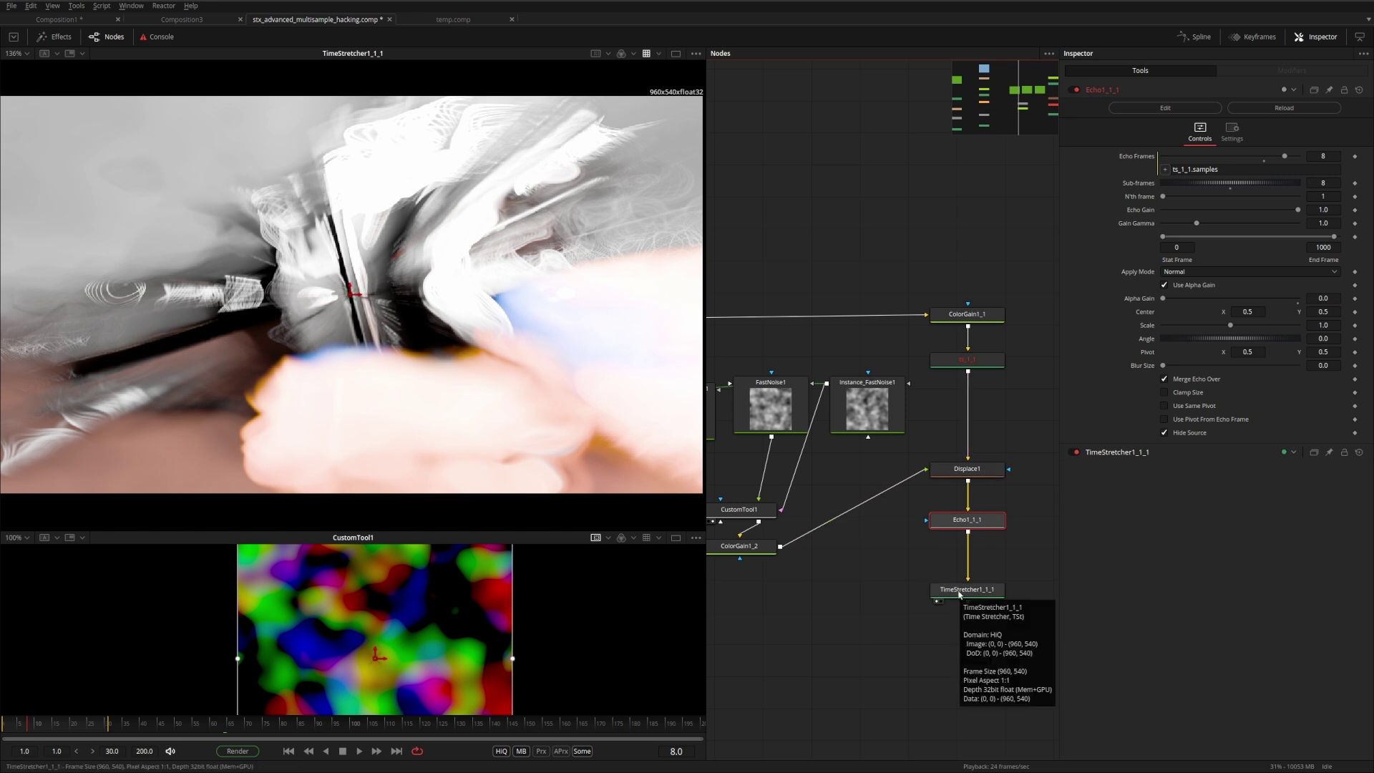
left_click(998, 362)
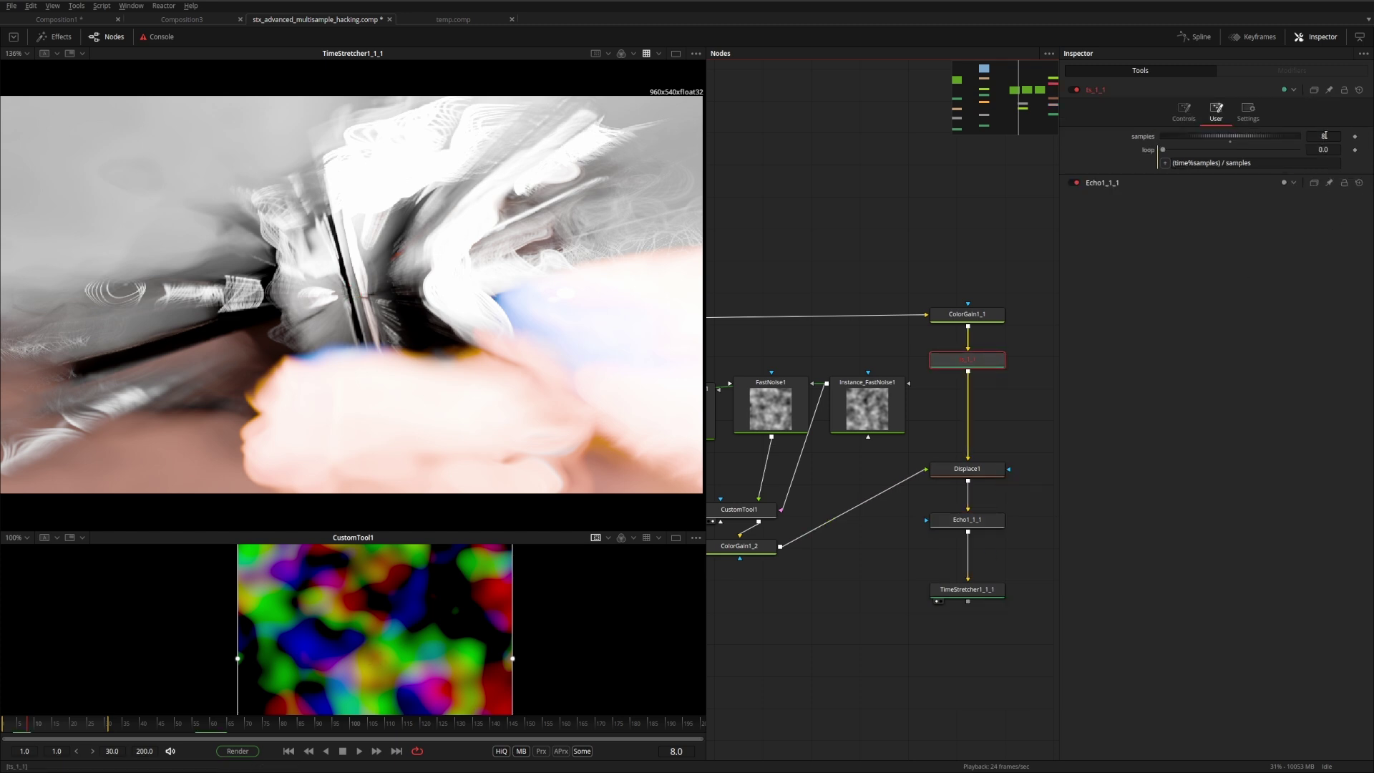
left_click(995, 521)
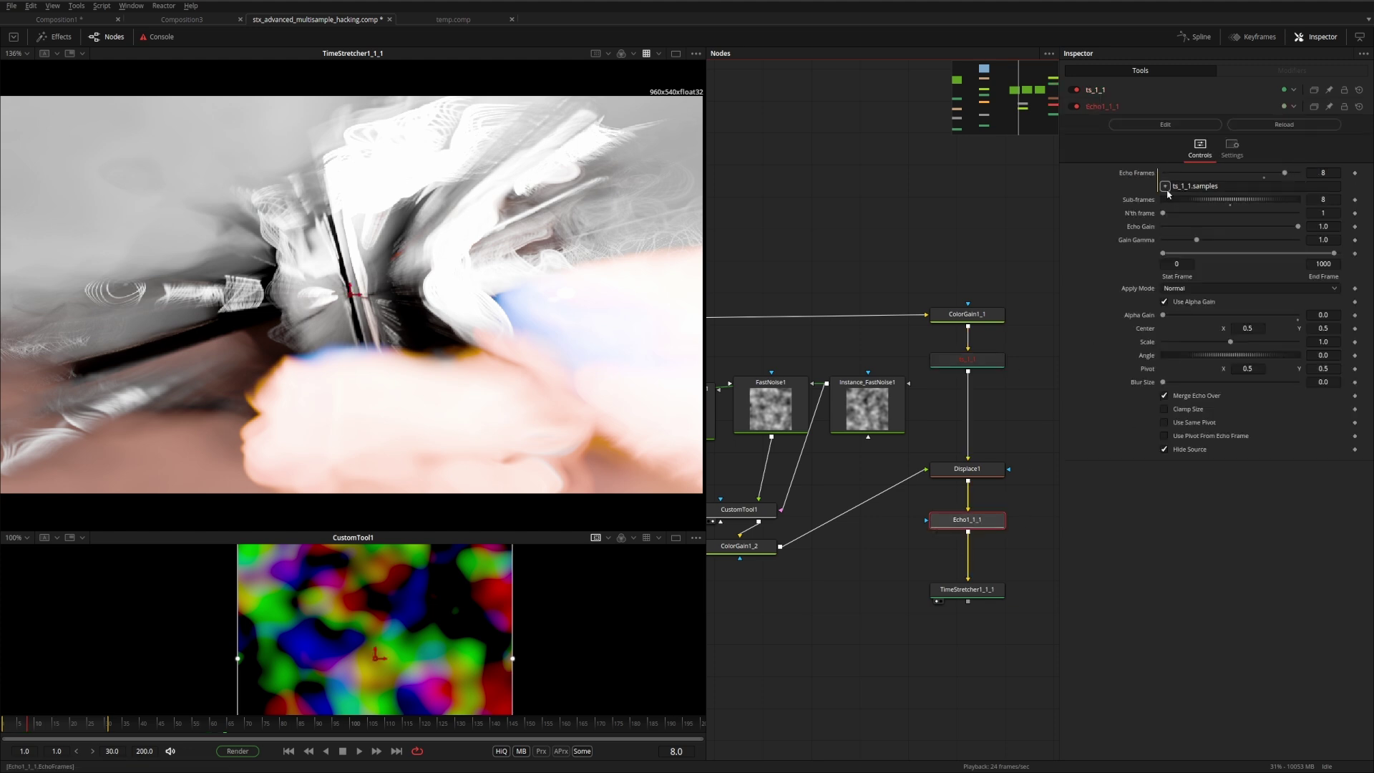
left_click(988, 593)
key("ctrl+v")
key("1")
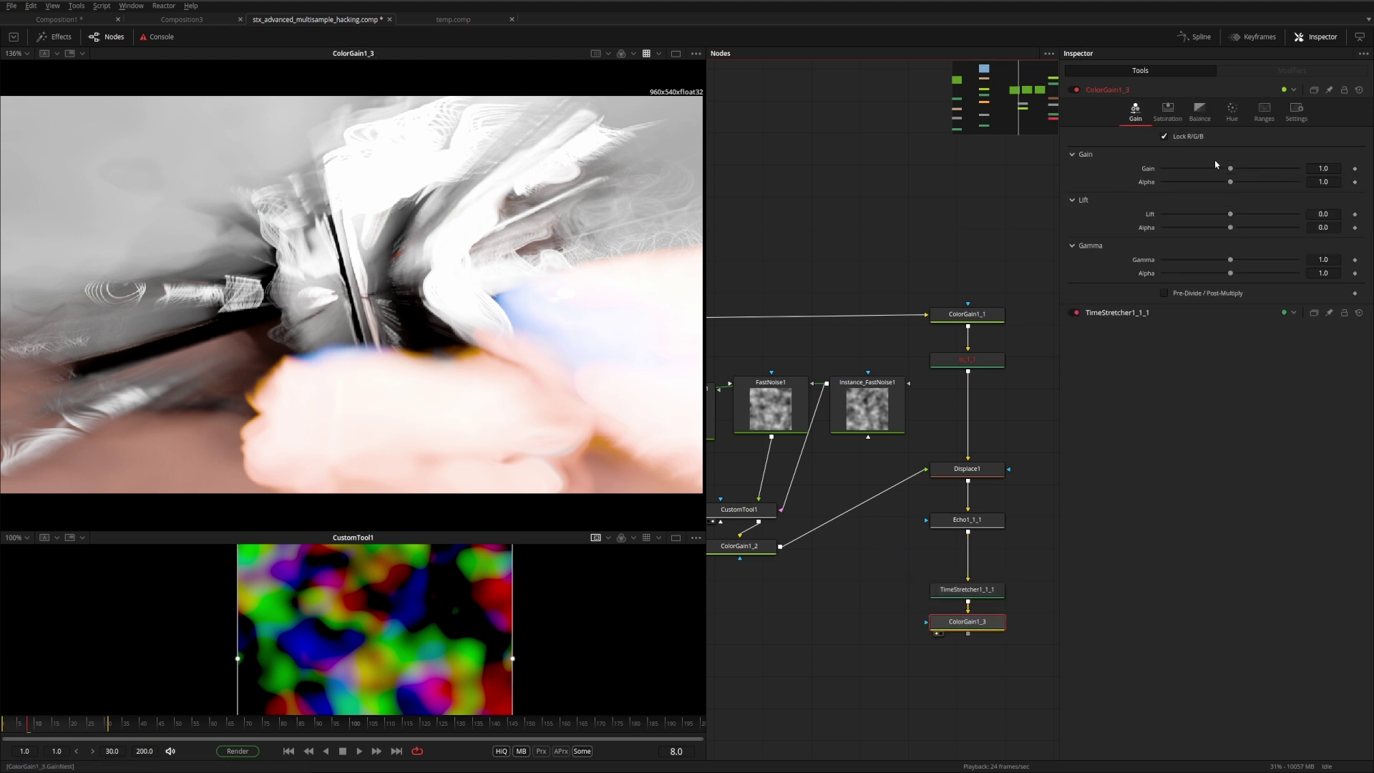
Add the expression 1/64 to the Gain of the ColorGain after TimeStretcher1_1_1
right_click(1231, 171)
left_click(1262, 296)
key("BackSpace")
key("BackSpace")
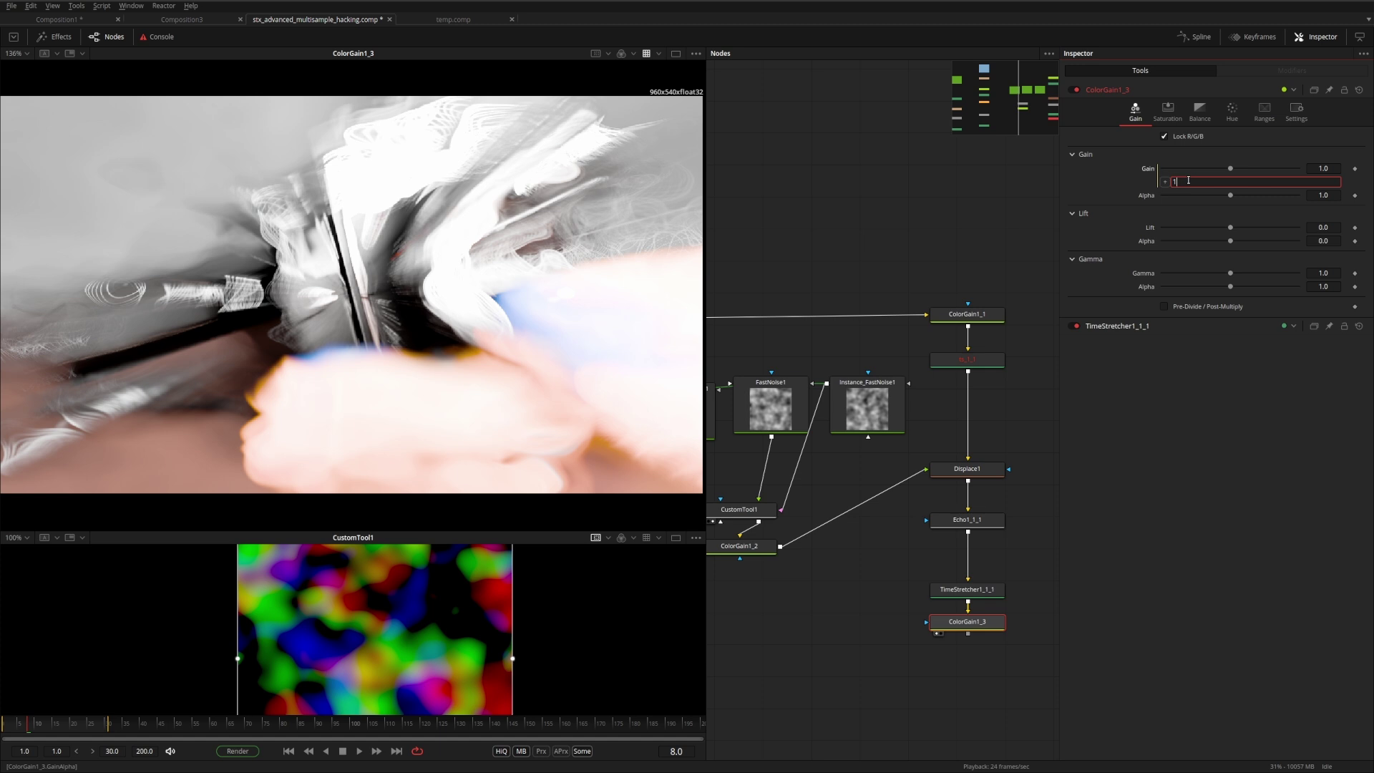
type("/64")
key("Tab")
Compare the image at ColorGain1_1 with the output of ColorGain1_3 in the main viewer
left_click(947, 318)
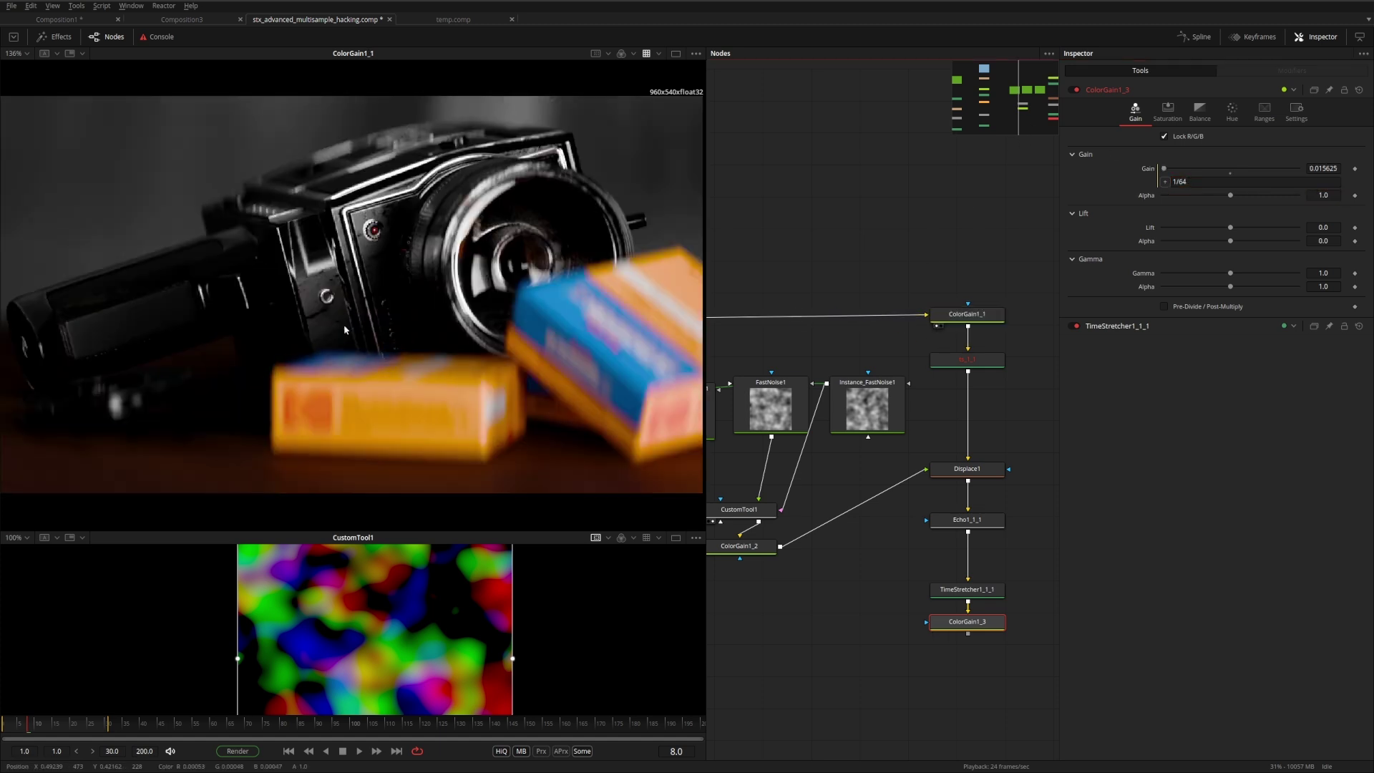
scroll(837, 481, "left", 2, "shift")
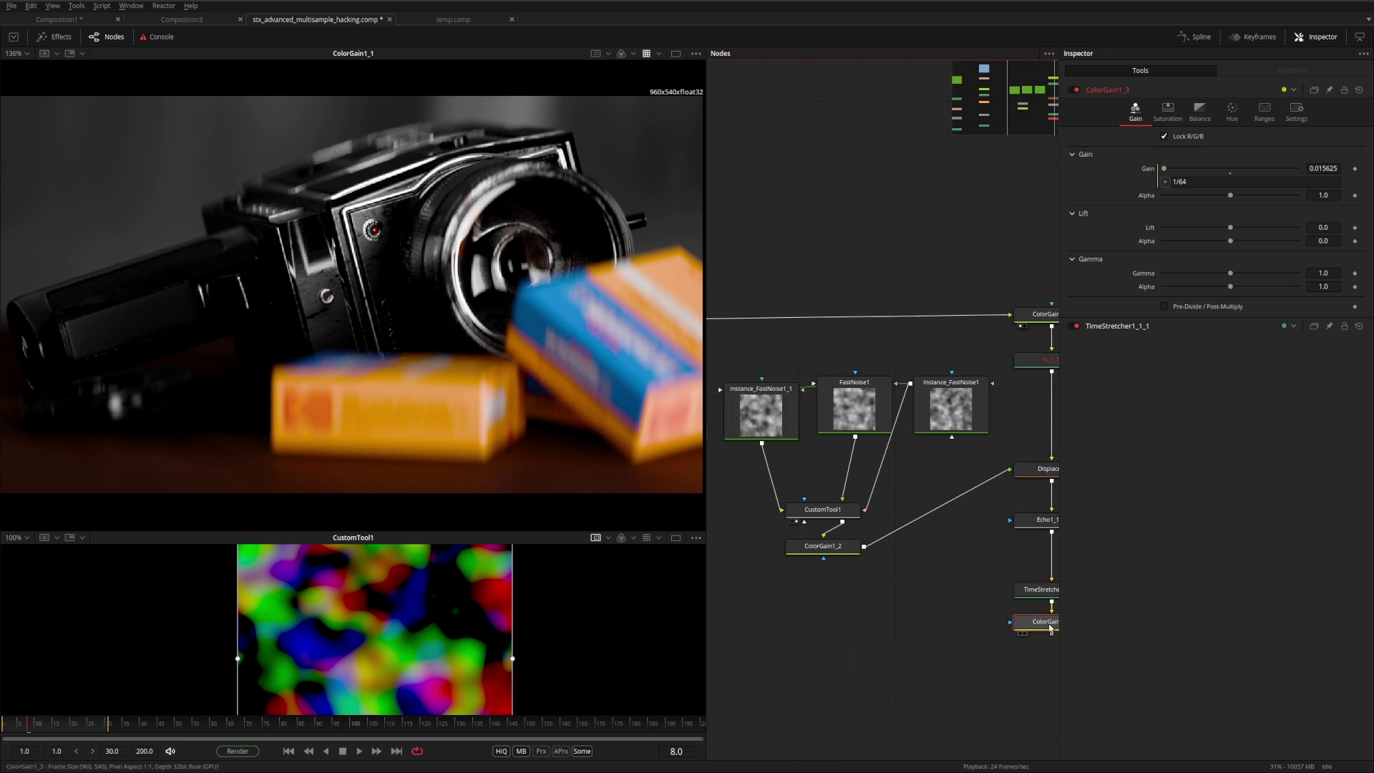
key("1")
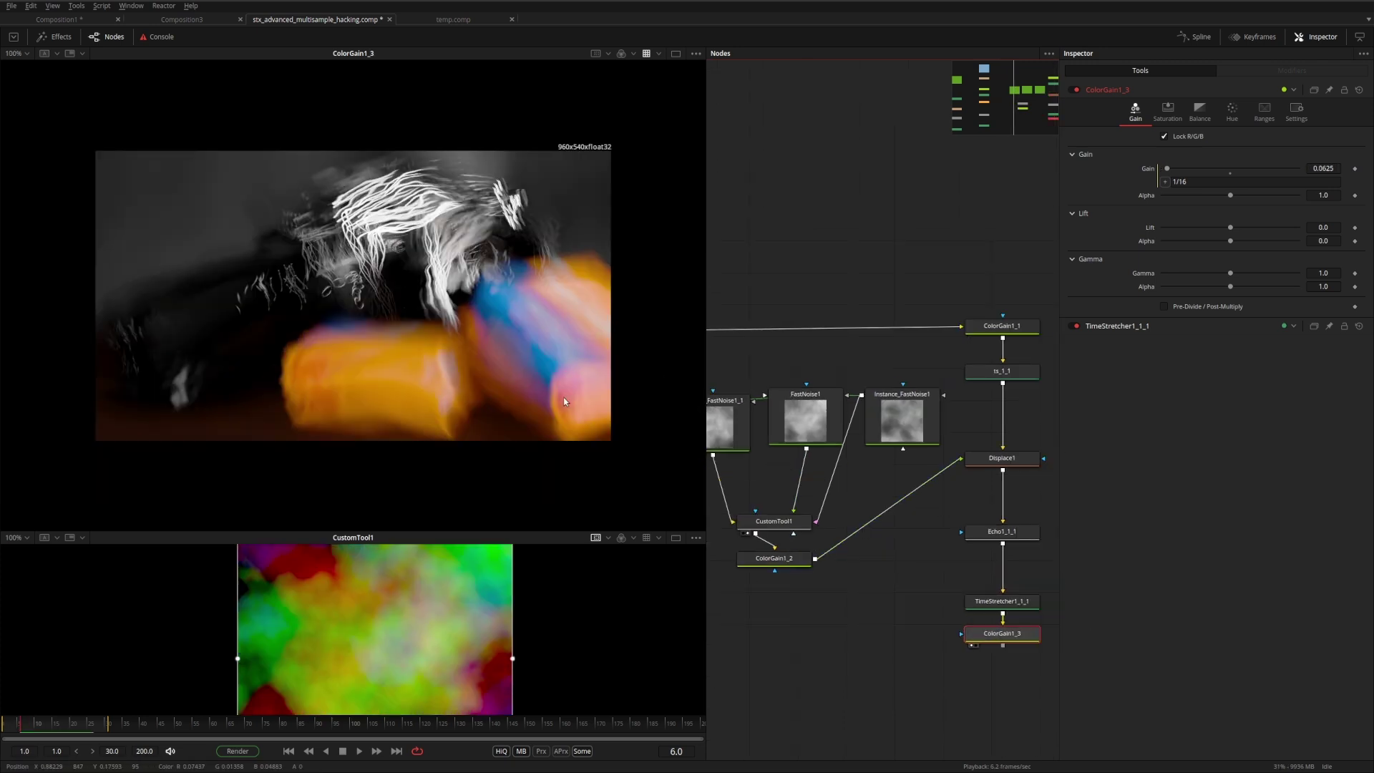
Bypass Scale1 so the comp runs at full resolution, and display the final result at 100% in the main viewer
key("ctrl+f")
scroll(859, 344, "down", 3, "ctrl")
scroll(795, 500, "up", 2, "ctrl")
left_click(782, 452)
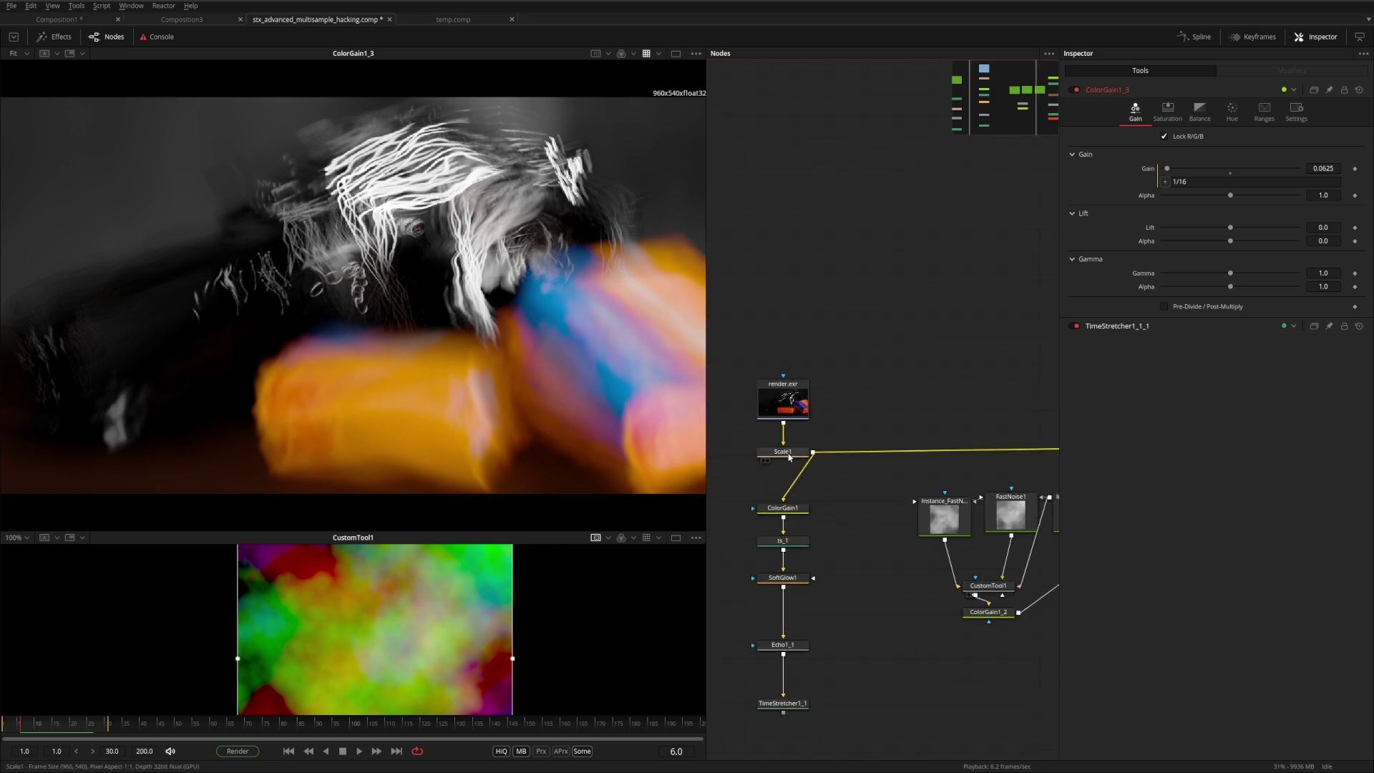
key("ctrl+p")
key("ctrl+1")
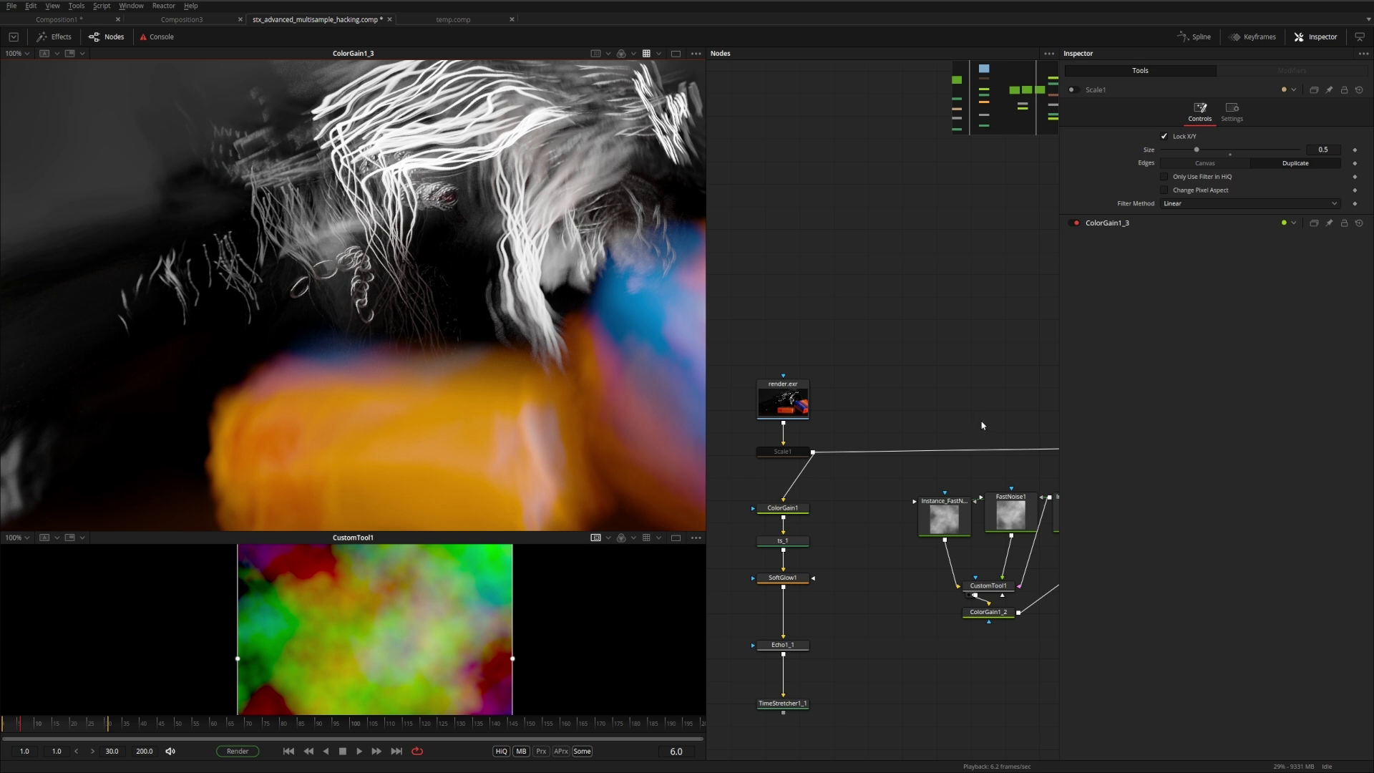
Fit the result in the main viewer, load render.exr into the second viewer and enlarge that viewer for comparison
middle_click_drag(999, 415, 776, 344)
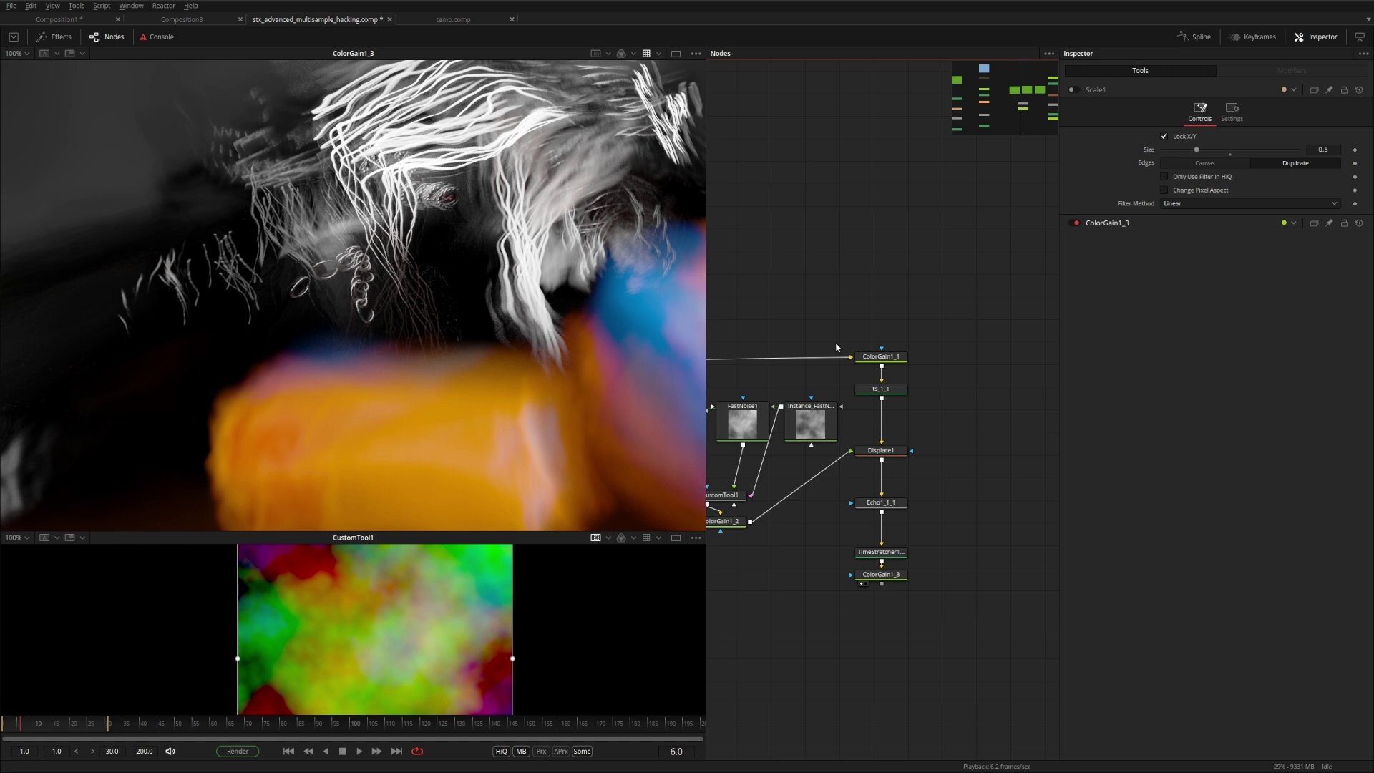
key("ctrl+f")
middle_click_drag(836, 299, 1206, 332)
left_click_drag(889, 351, 498, 578)
key("ctrl+f")
key("Escape")
left_click_drag(503, 532, 530, 427)
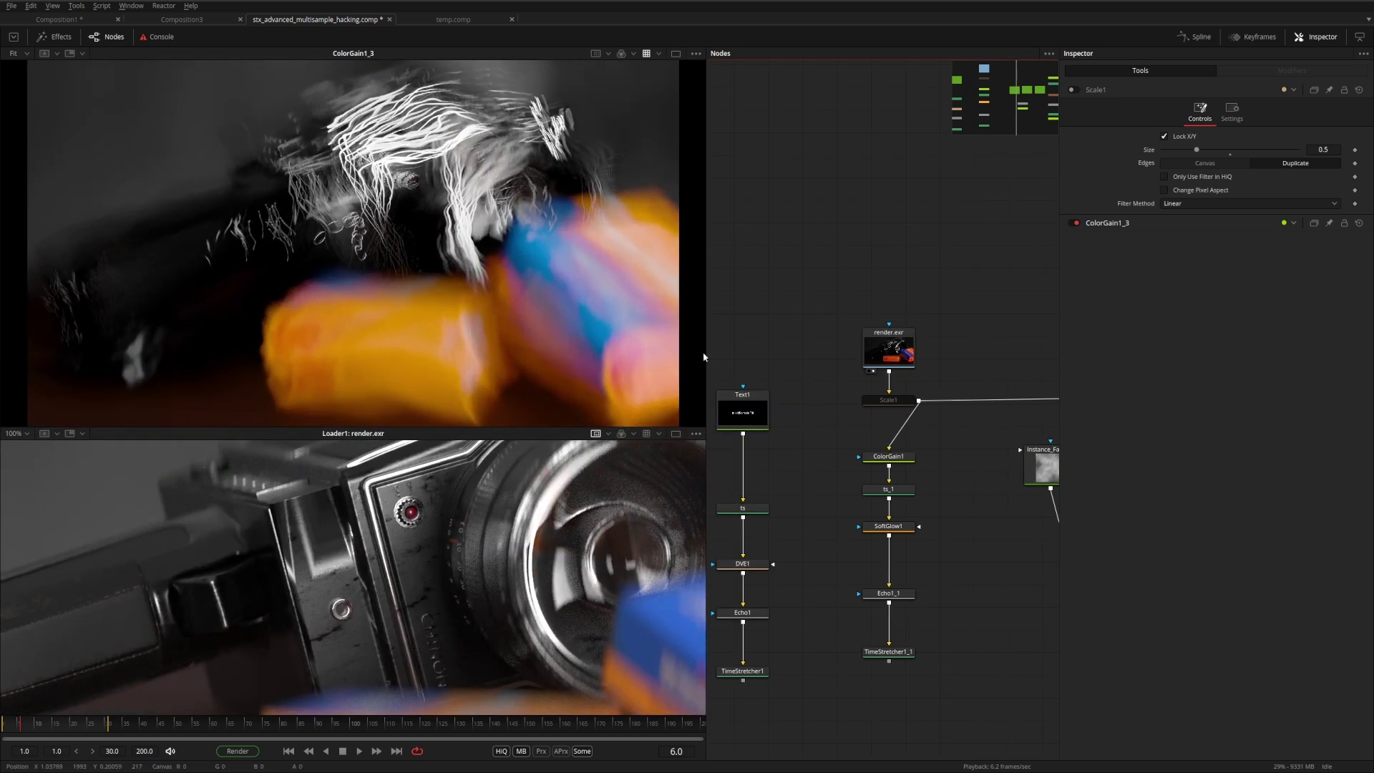